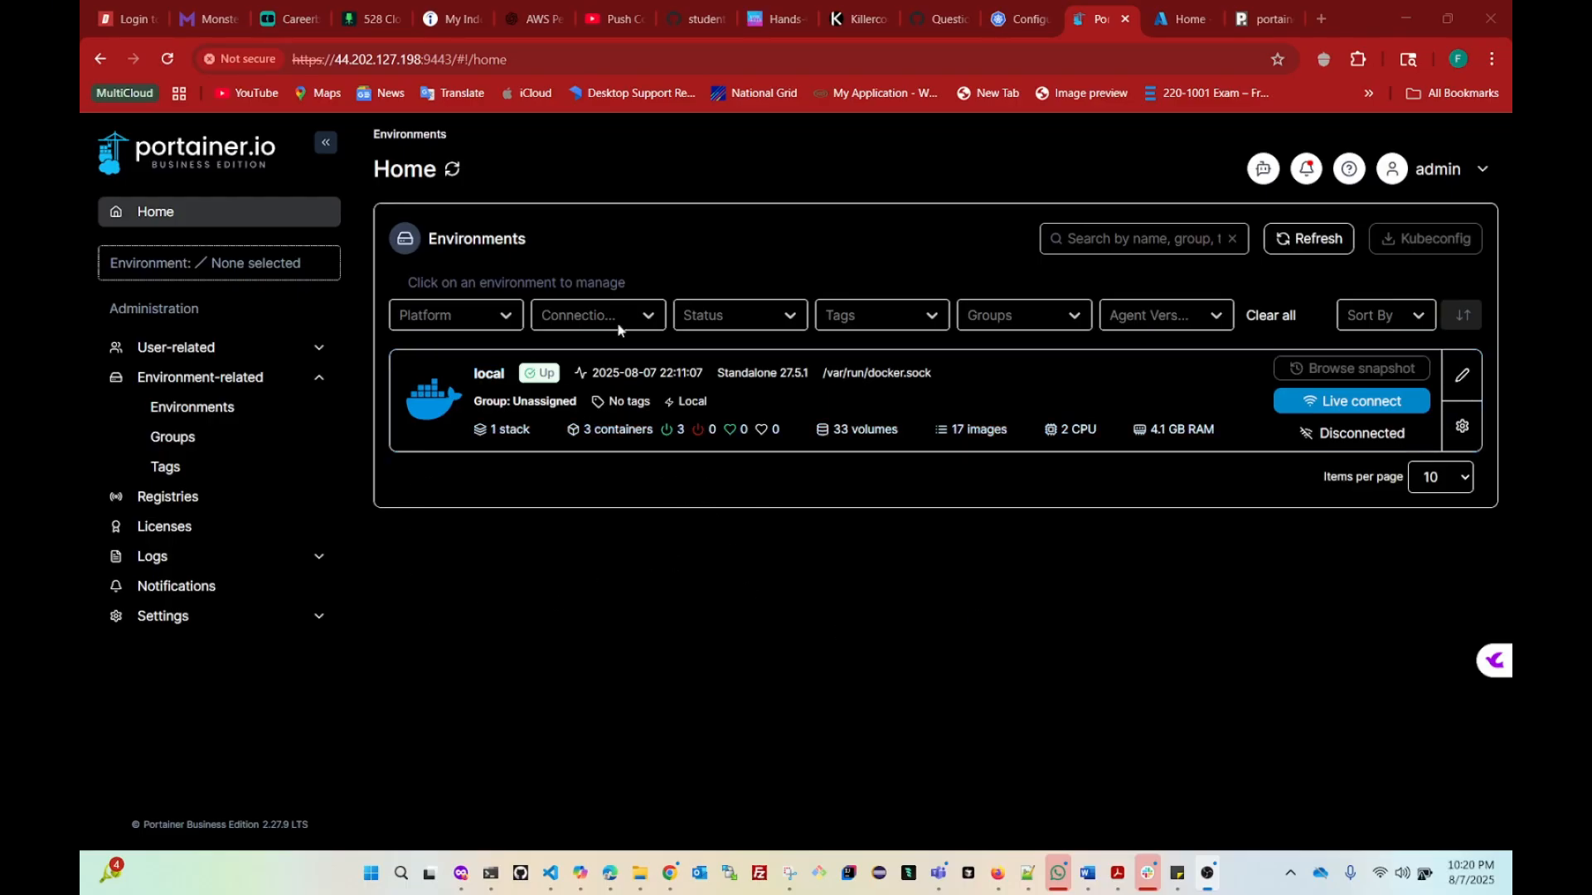
Step: Start the wizard for adding a new environment with the Provision KaaS Cluster option
click(163, 415)
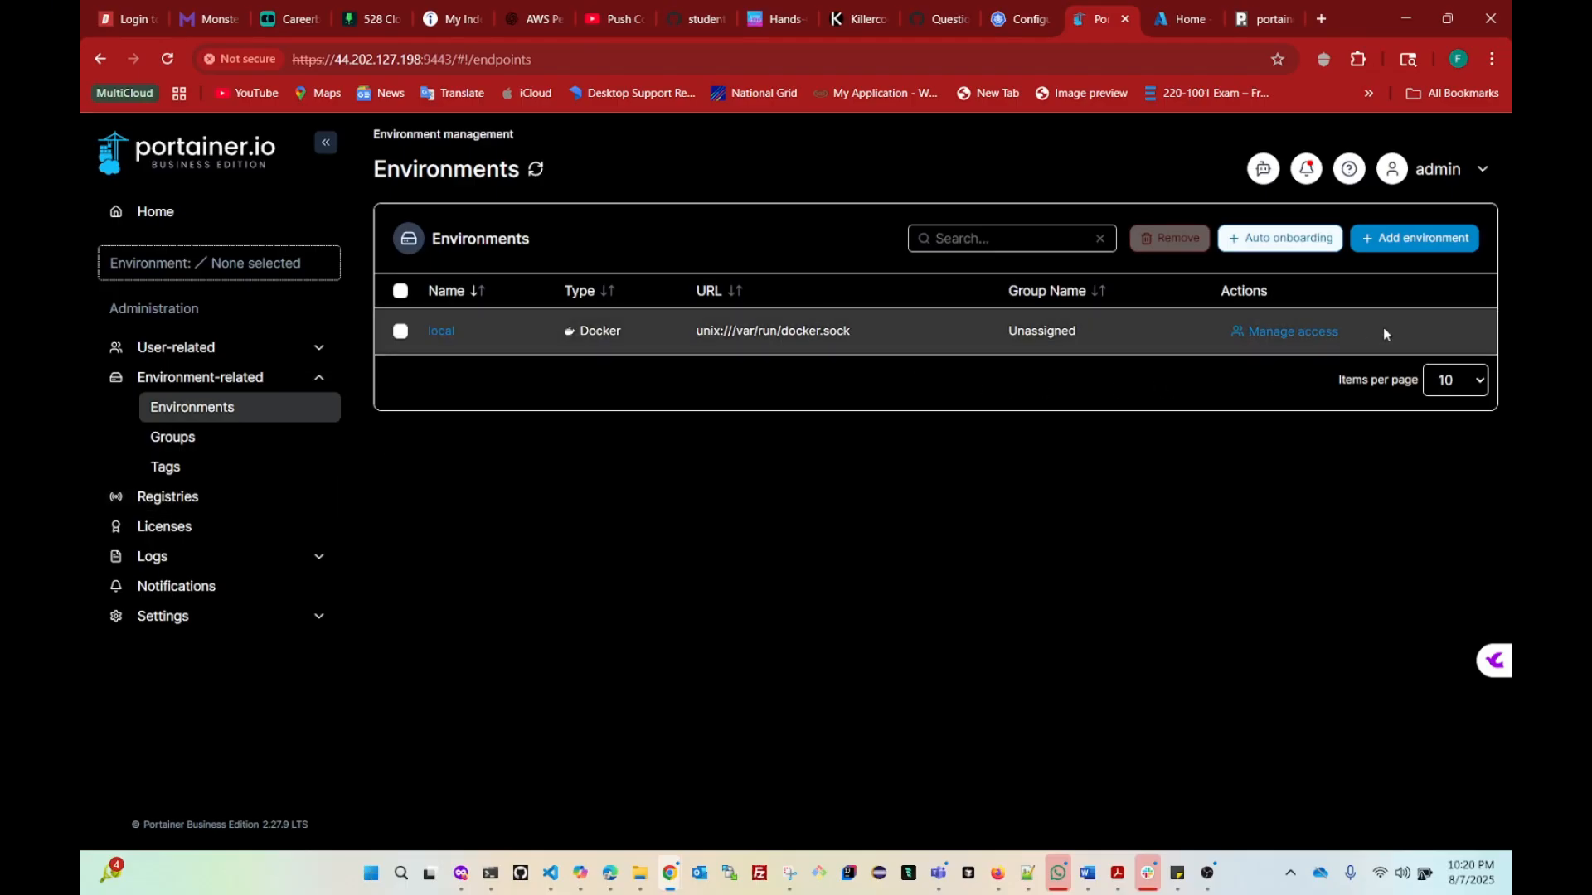
click(1393, 242)
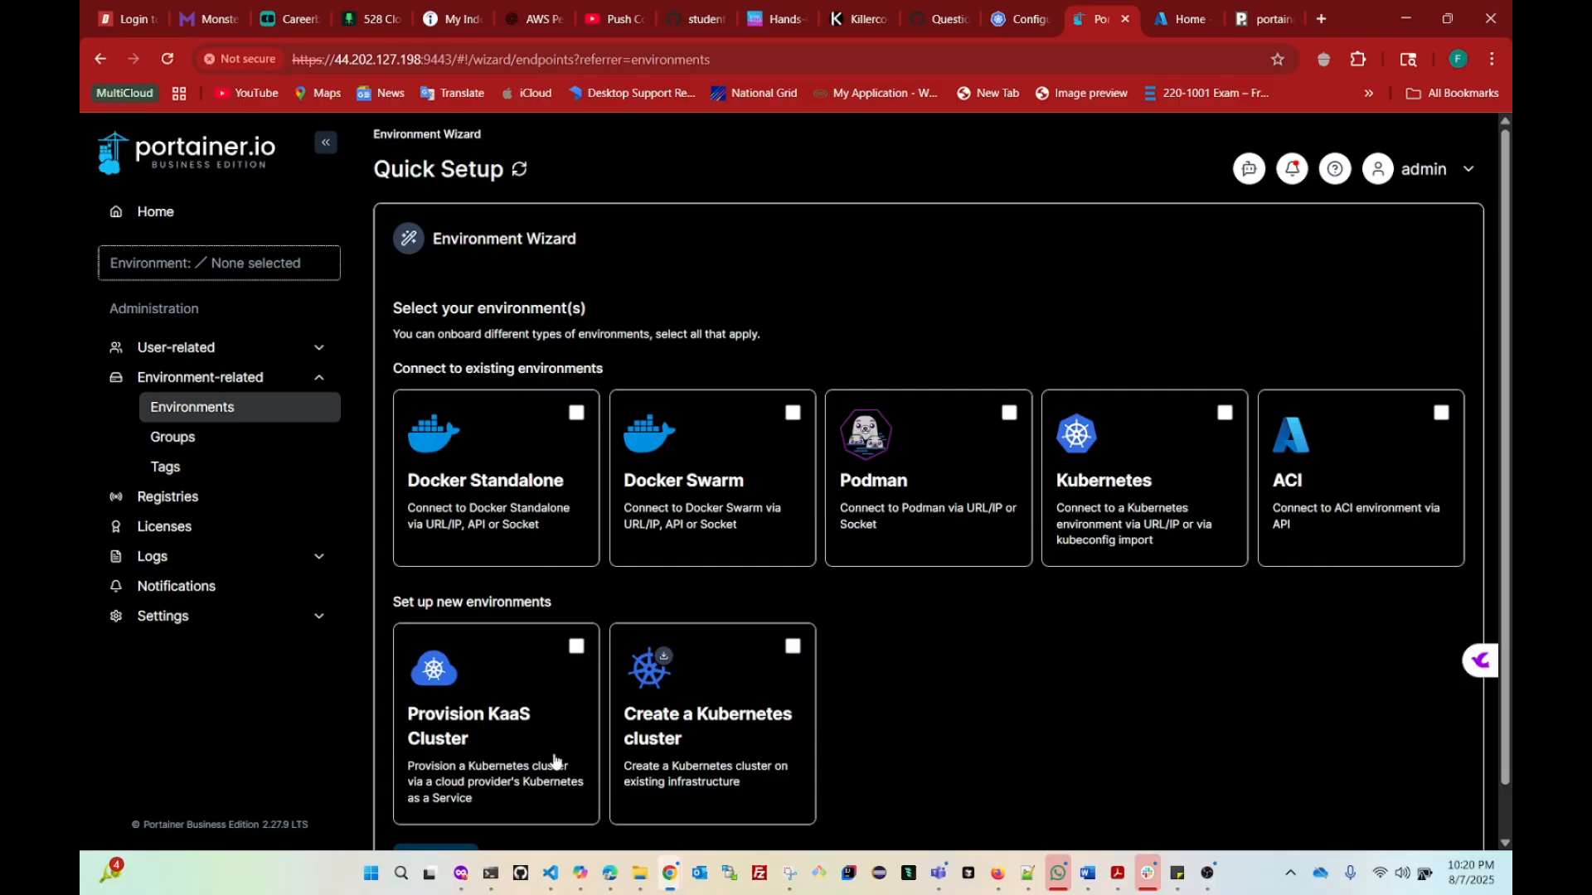
click(1159, 445)
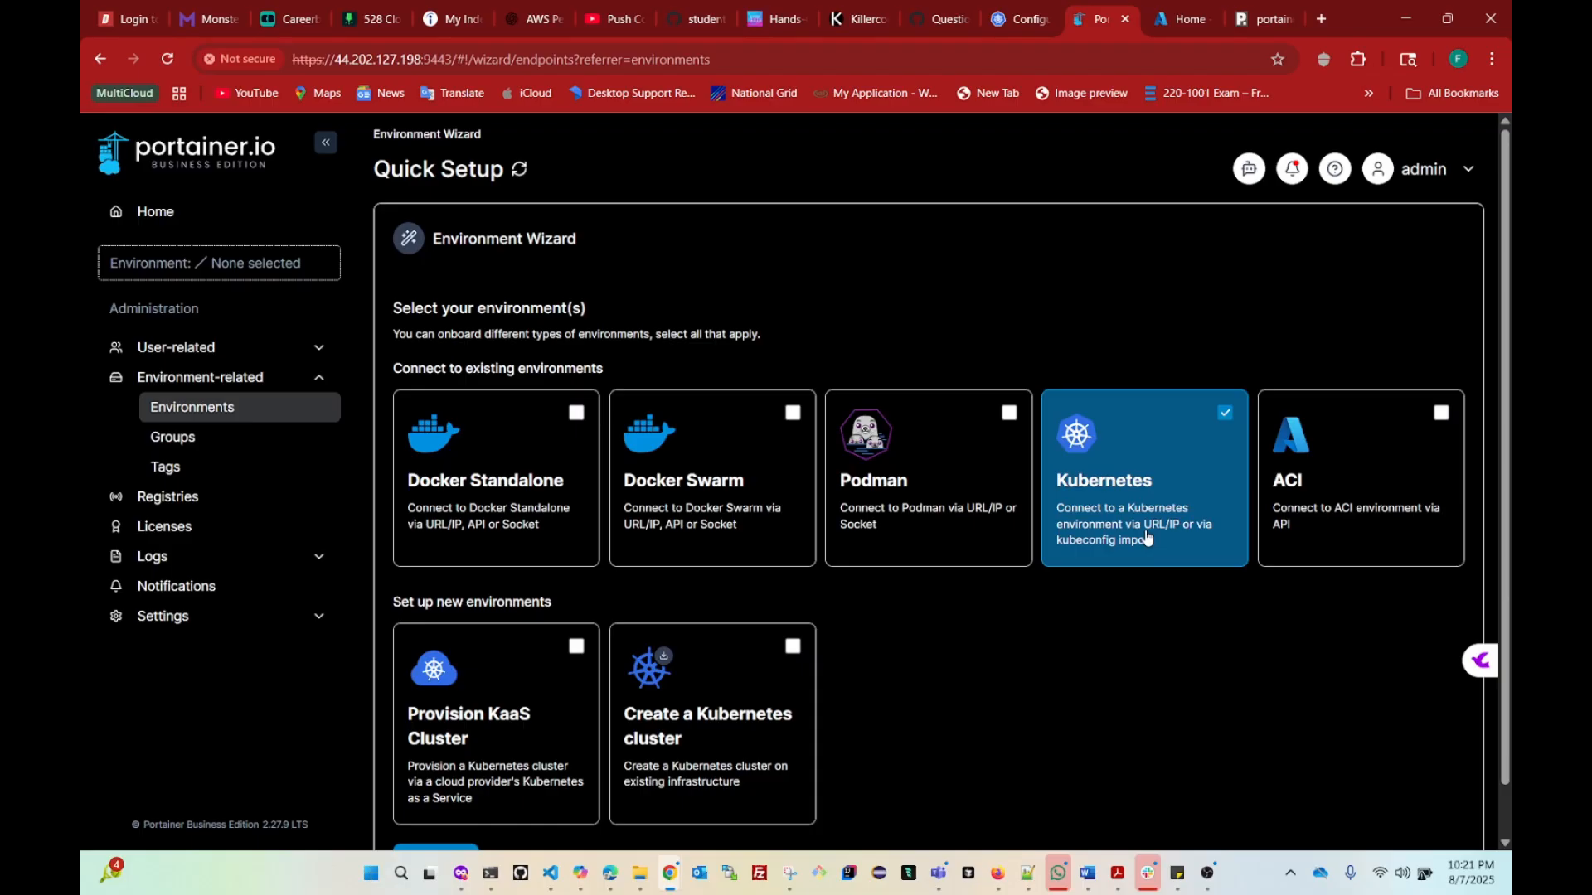
click(1144, 427)
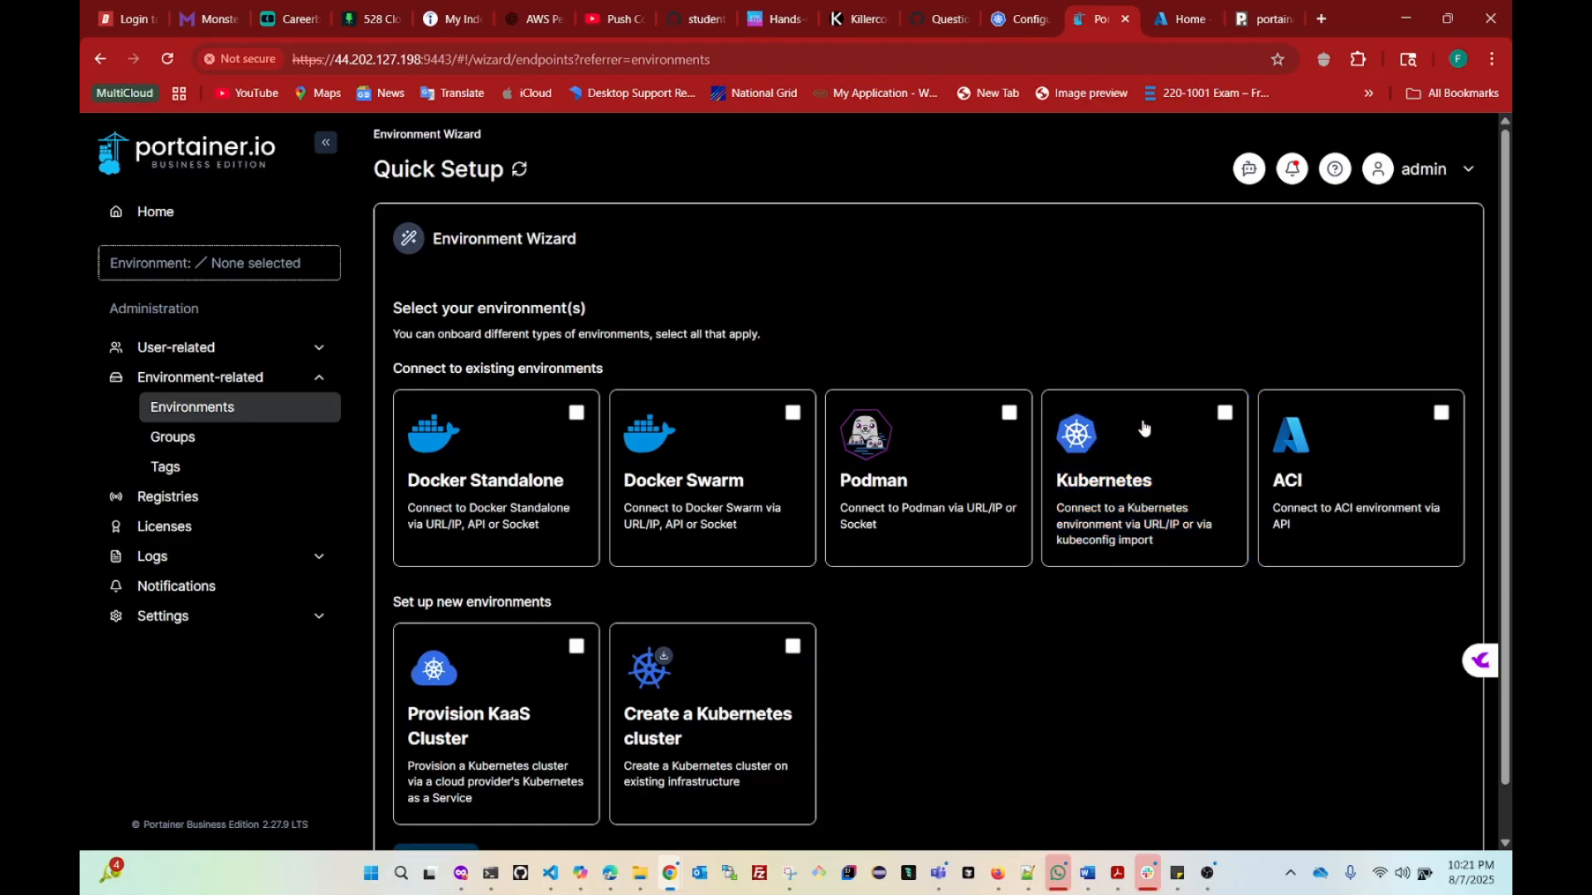
click(503, 731)
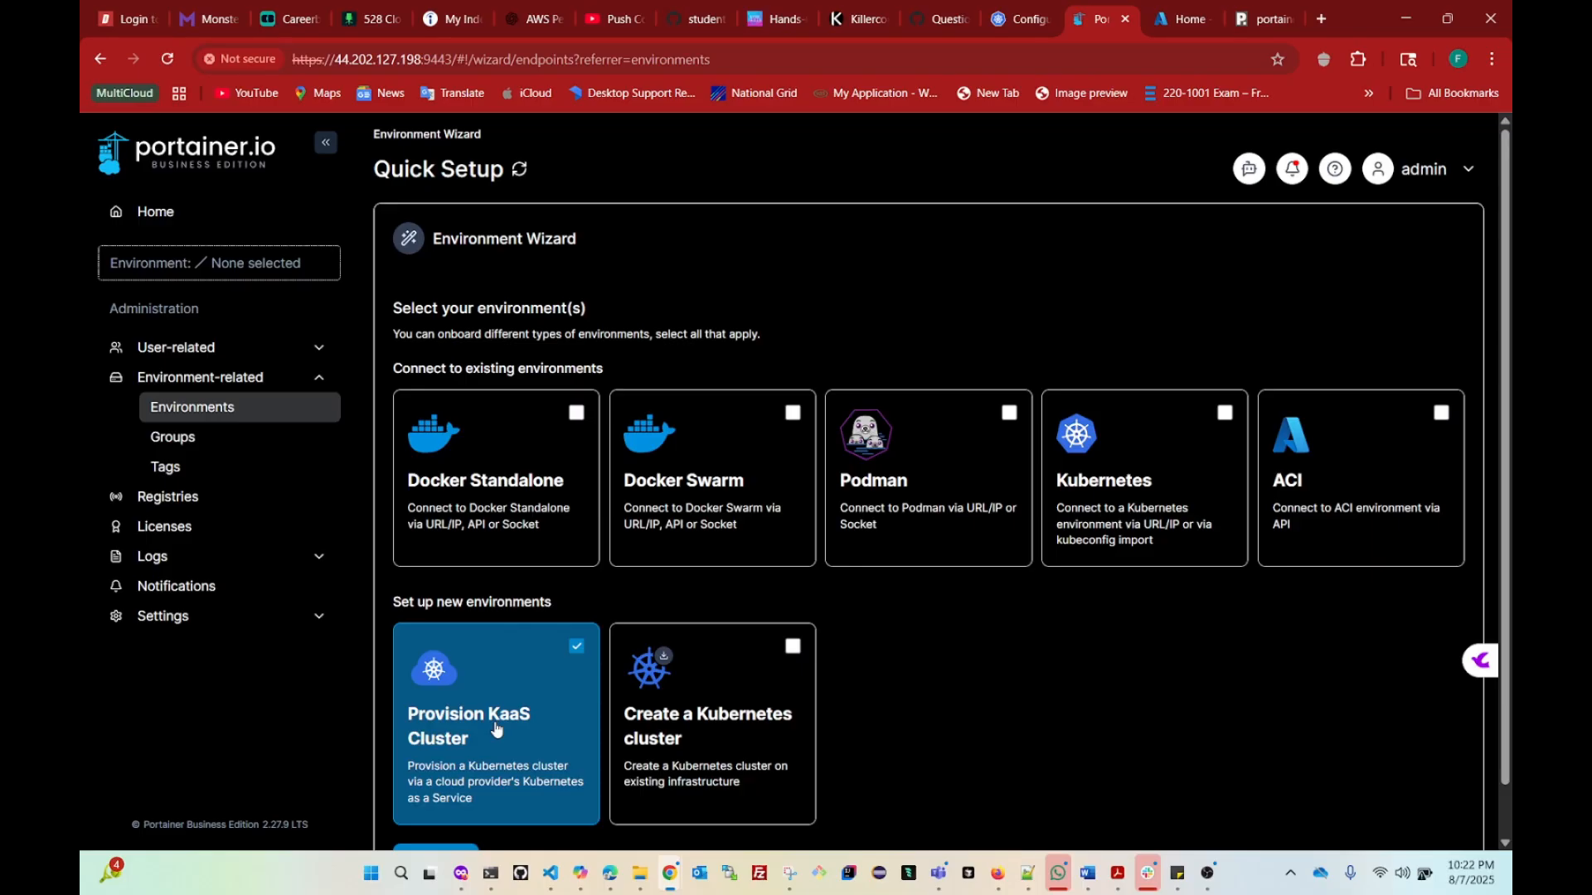
scroll(469, 717, down, 1)
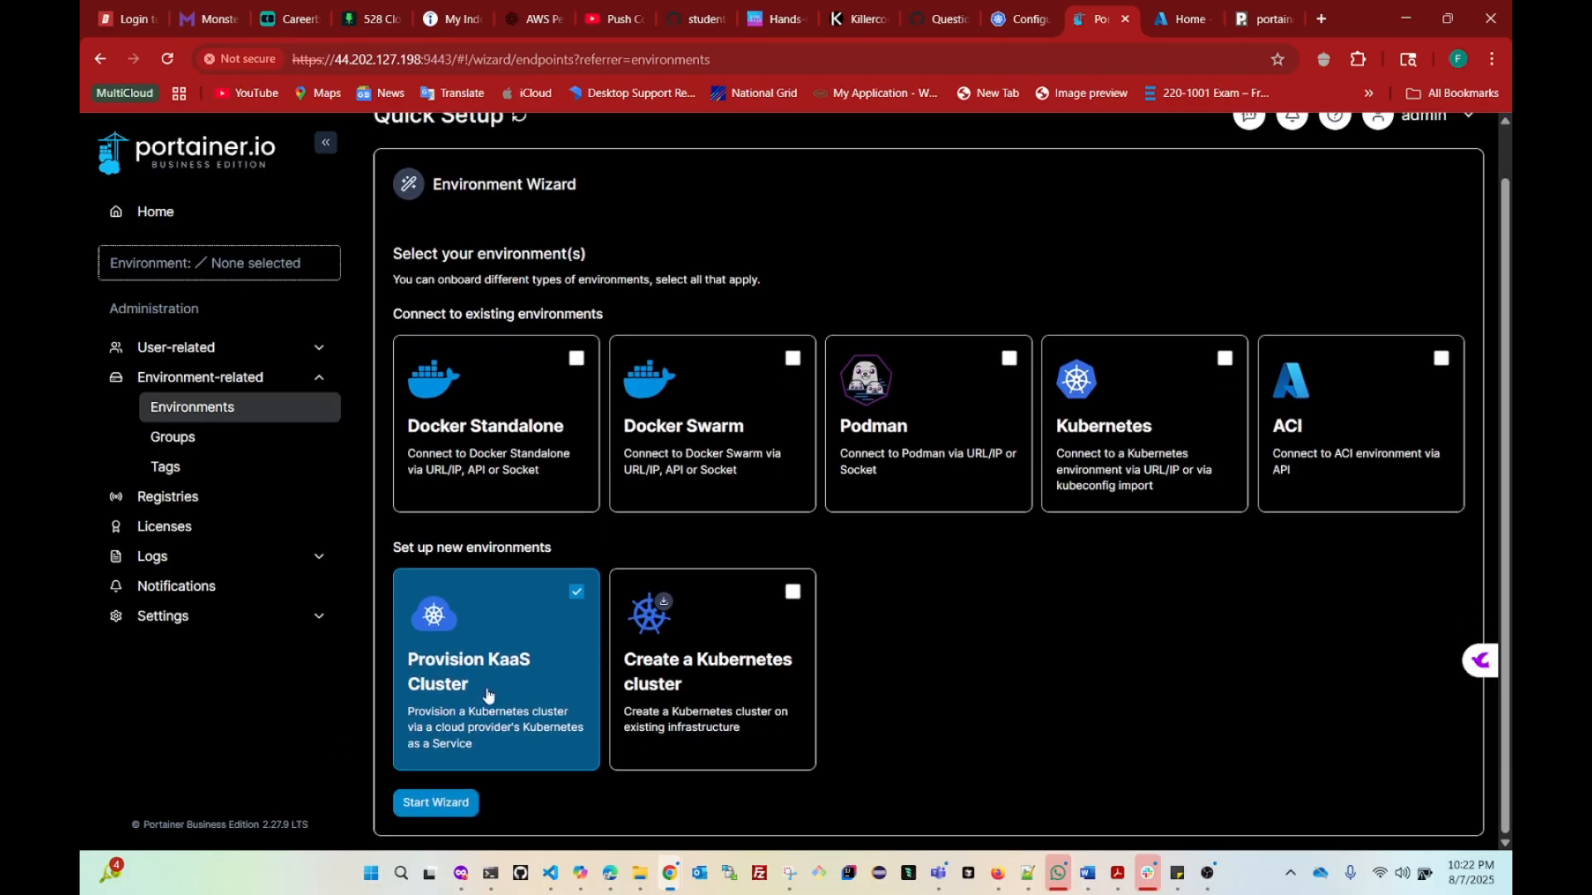
click(490, 685)
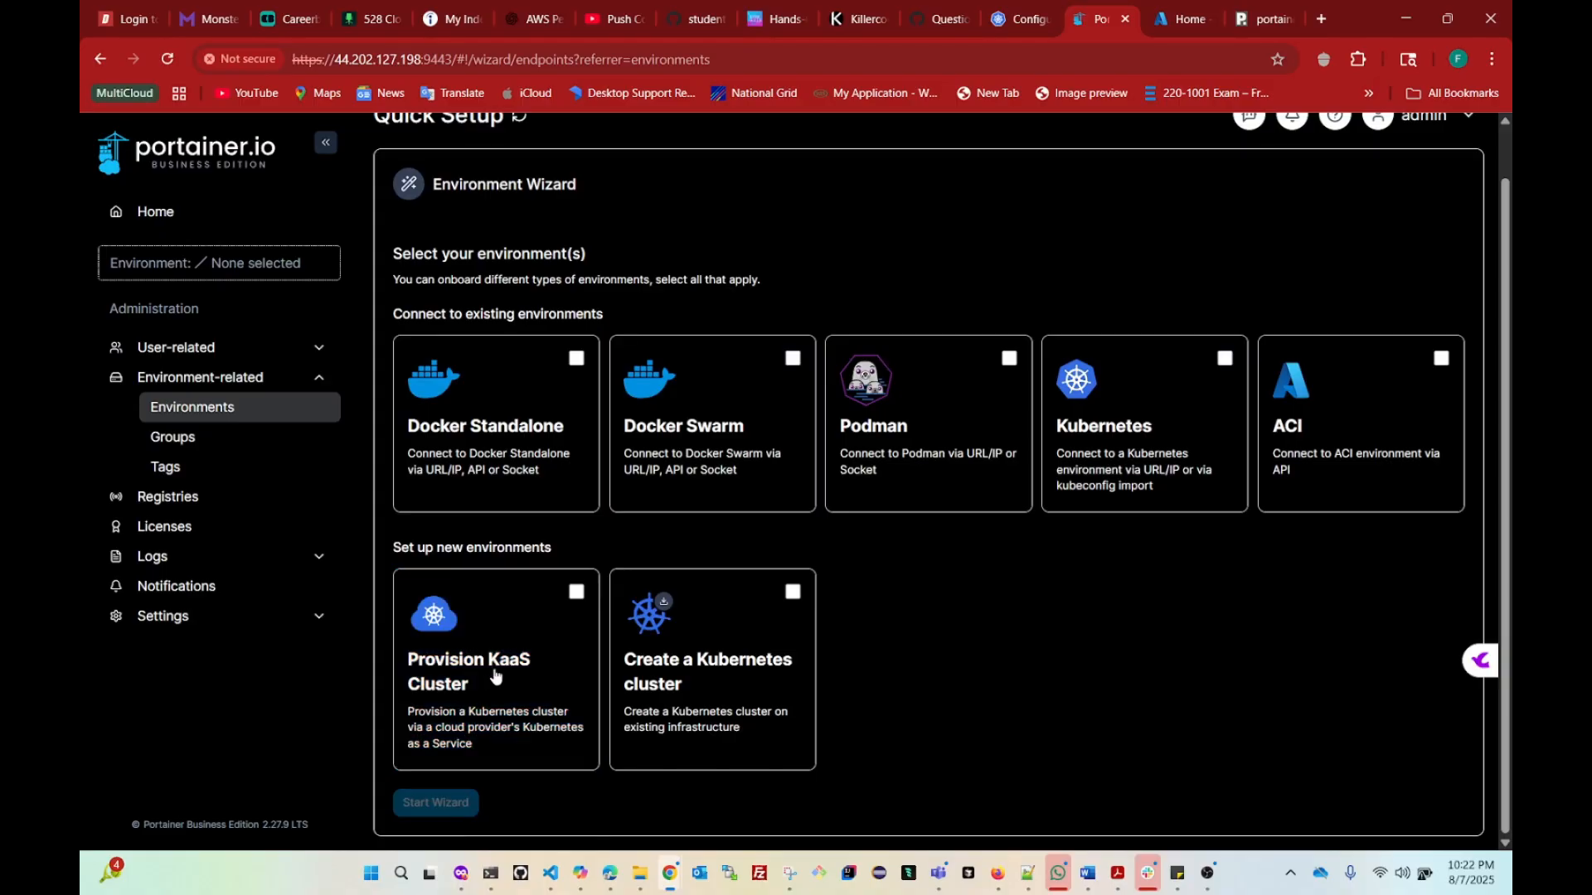
click(506, 662)
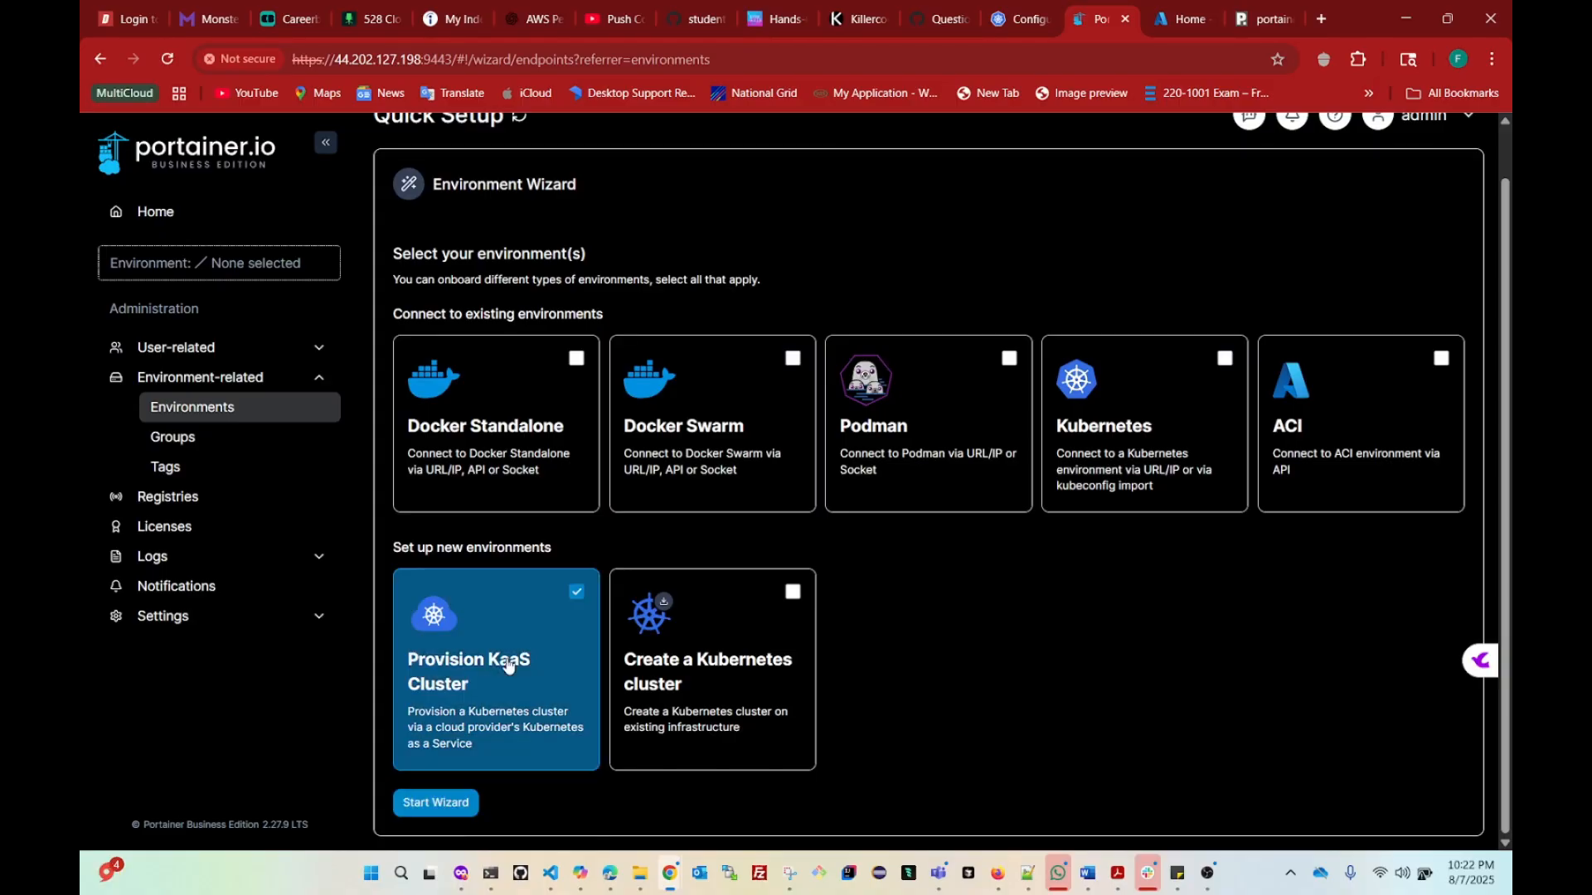
click(433, 802)
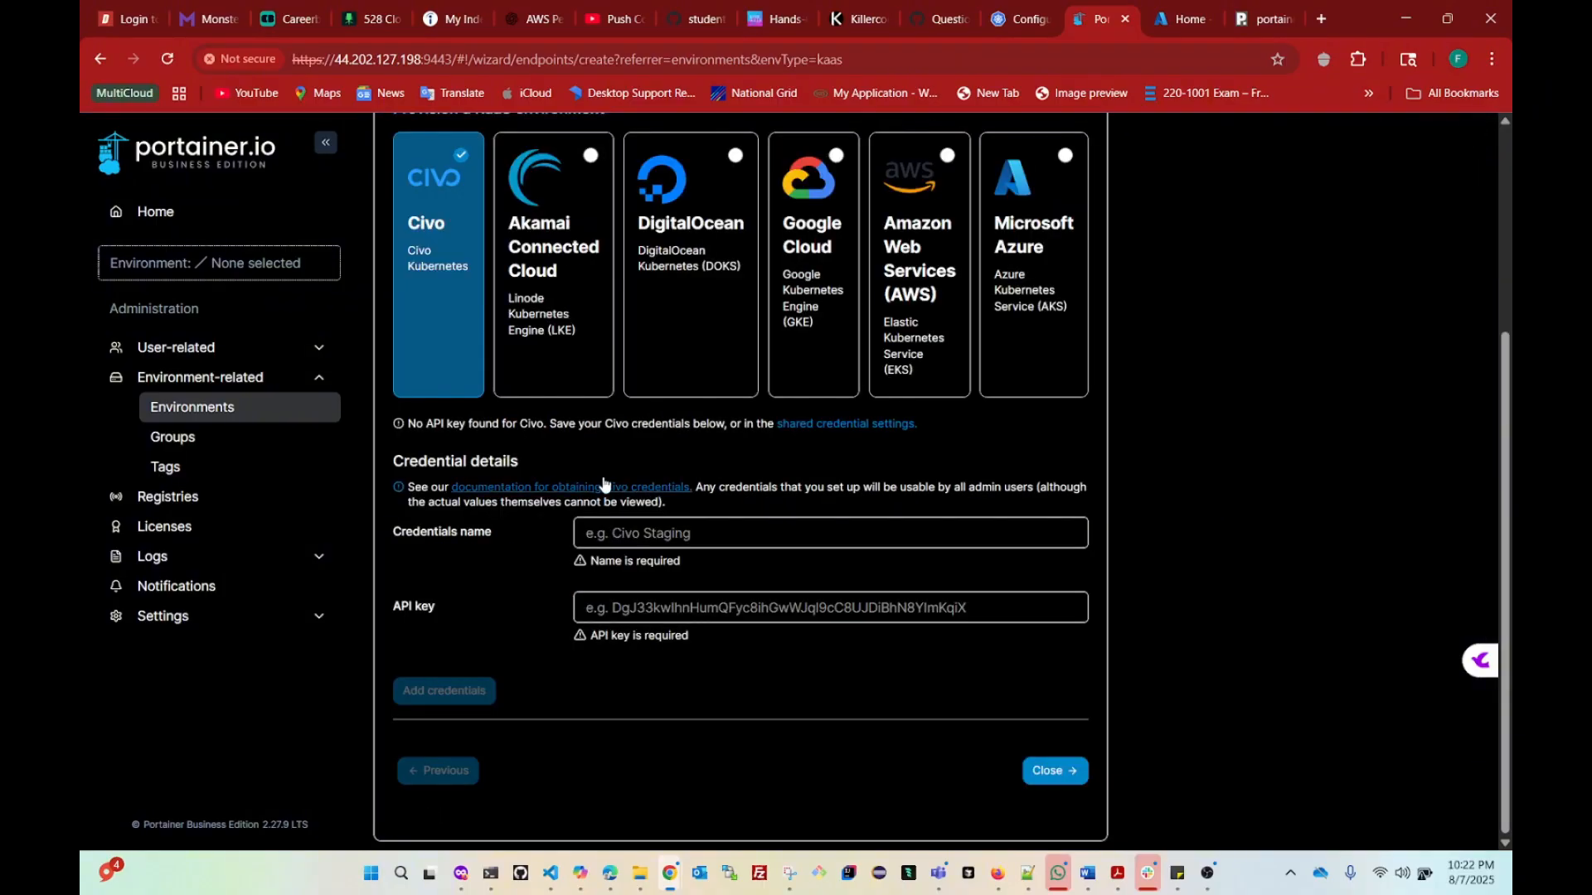
Step: Choose Microsoft Azure as the KaaS provider and examine the cluster form, including its credentials field
scroll(689, 598, up, 1)
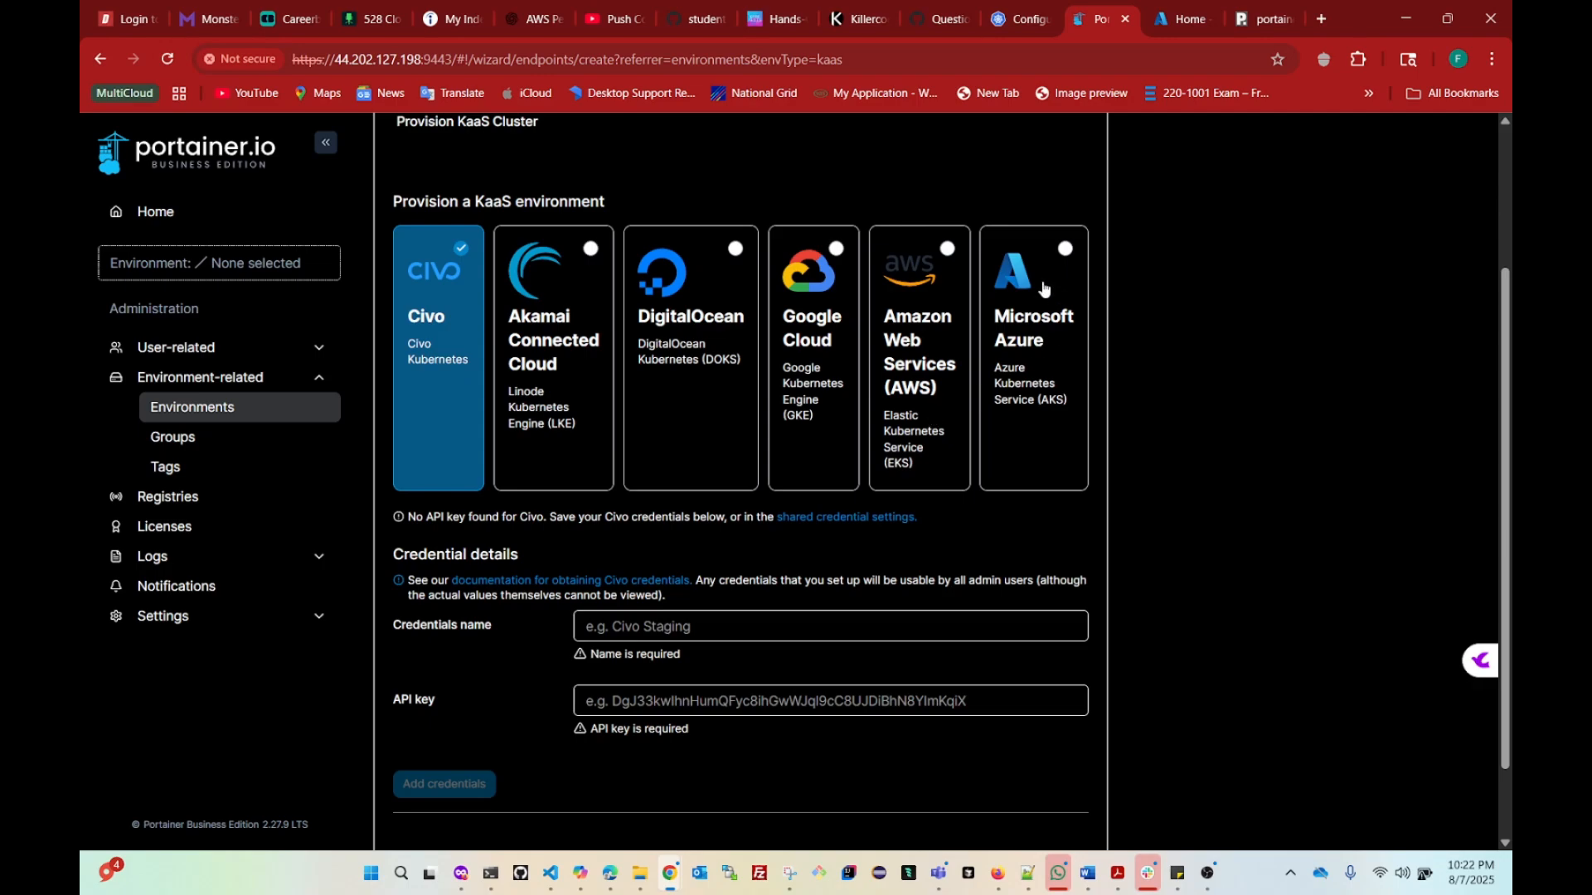
click(1027, 370)
scroll(712, 447, down, 1)
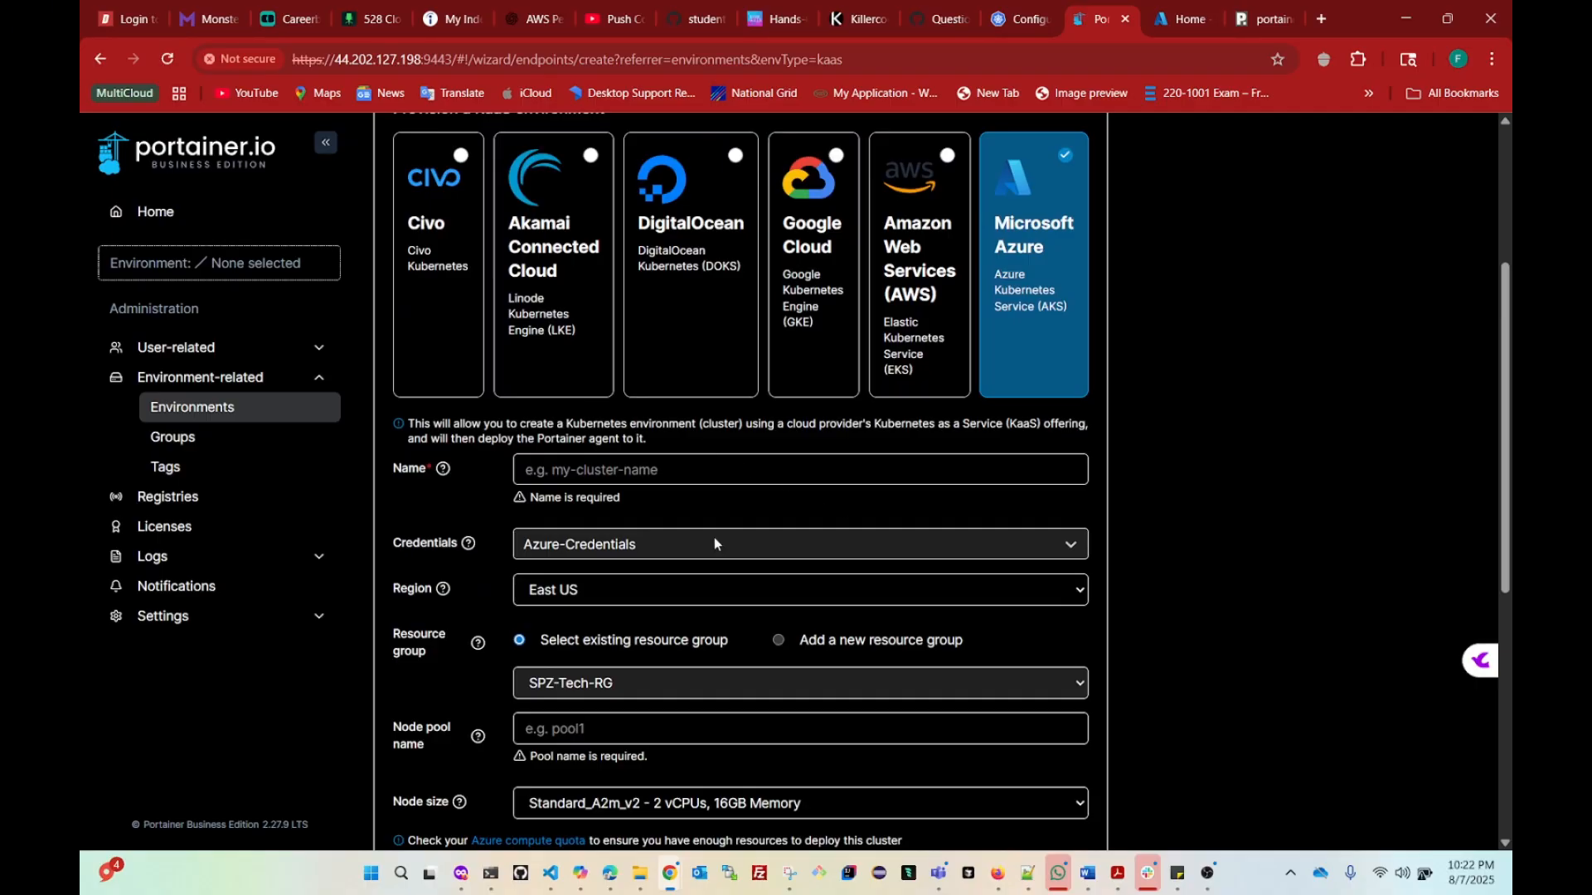
scroll(714, 537, down, 2)
scroll(714, 537, up, 1)
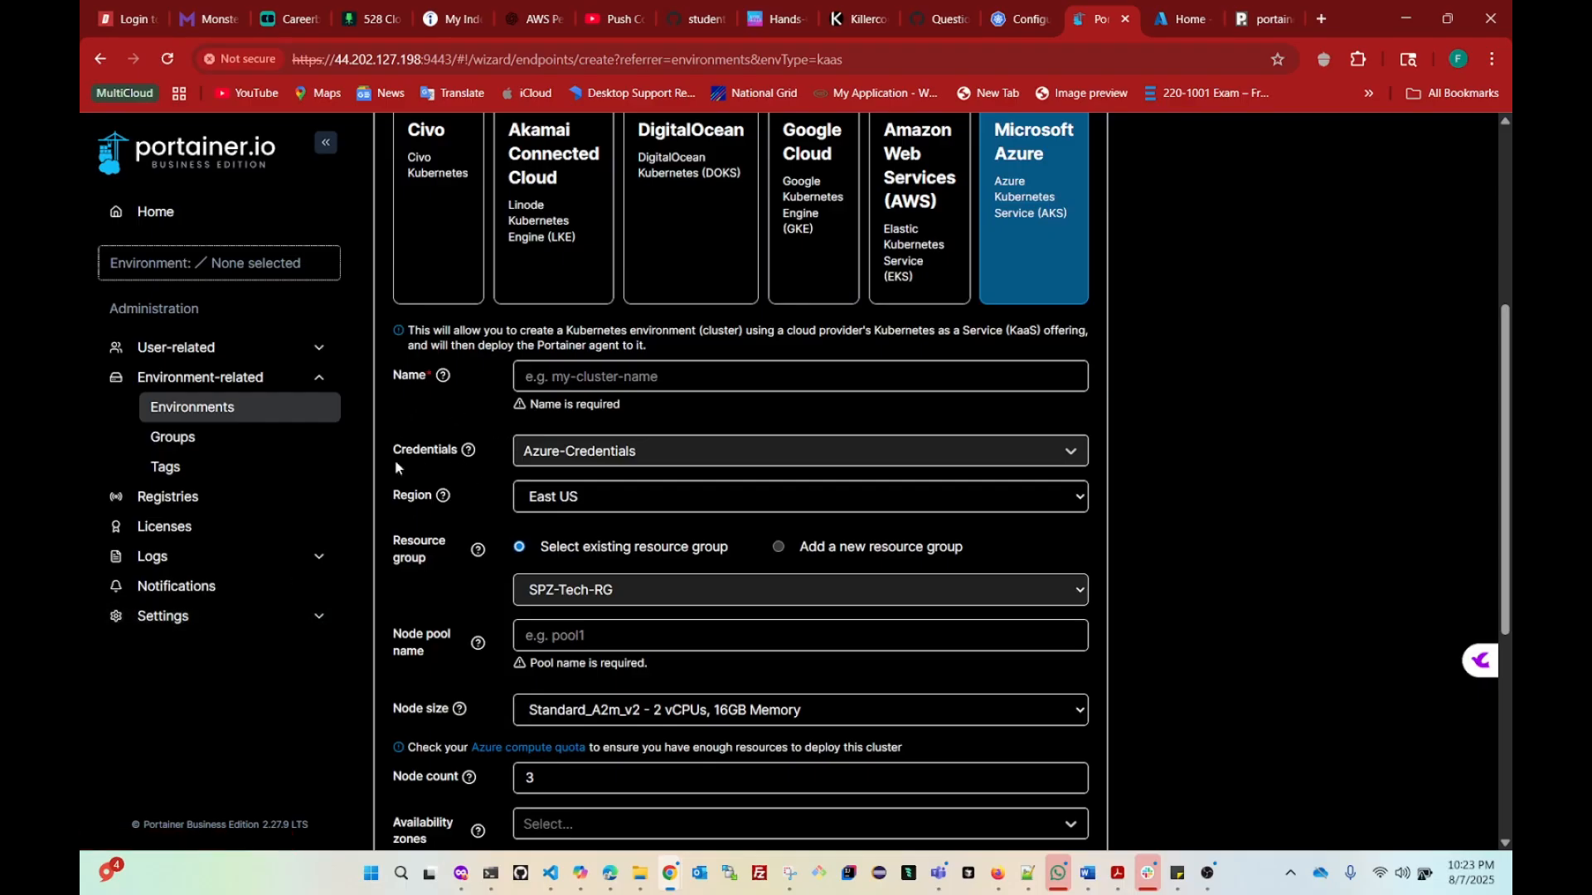
mouse_move(469, 450)
drag(386, 452, 461, 452)
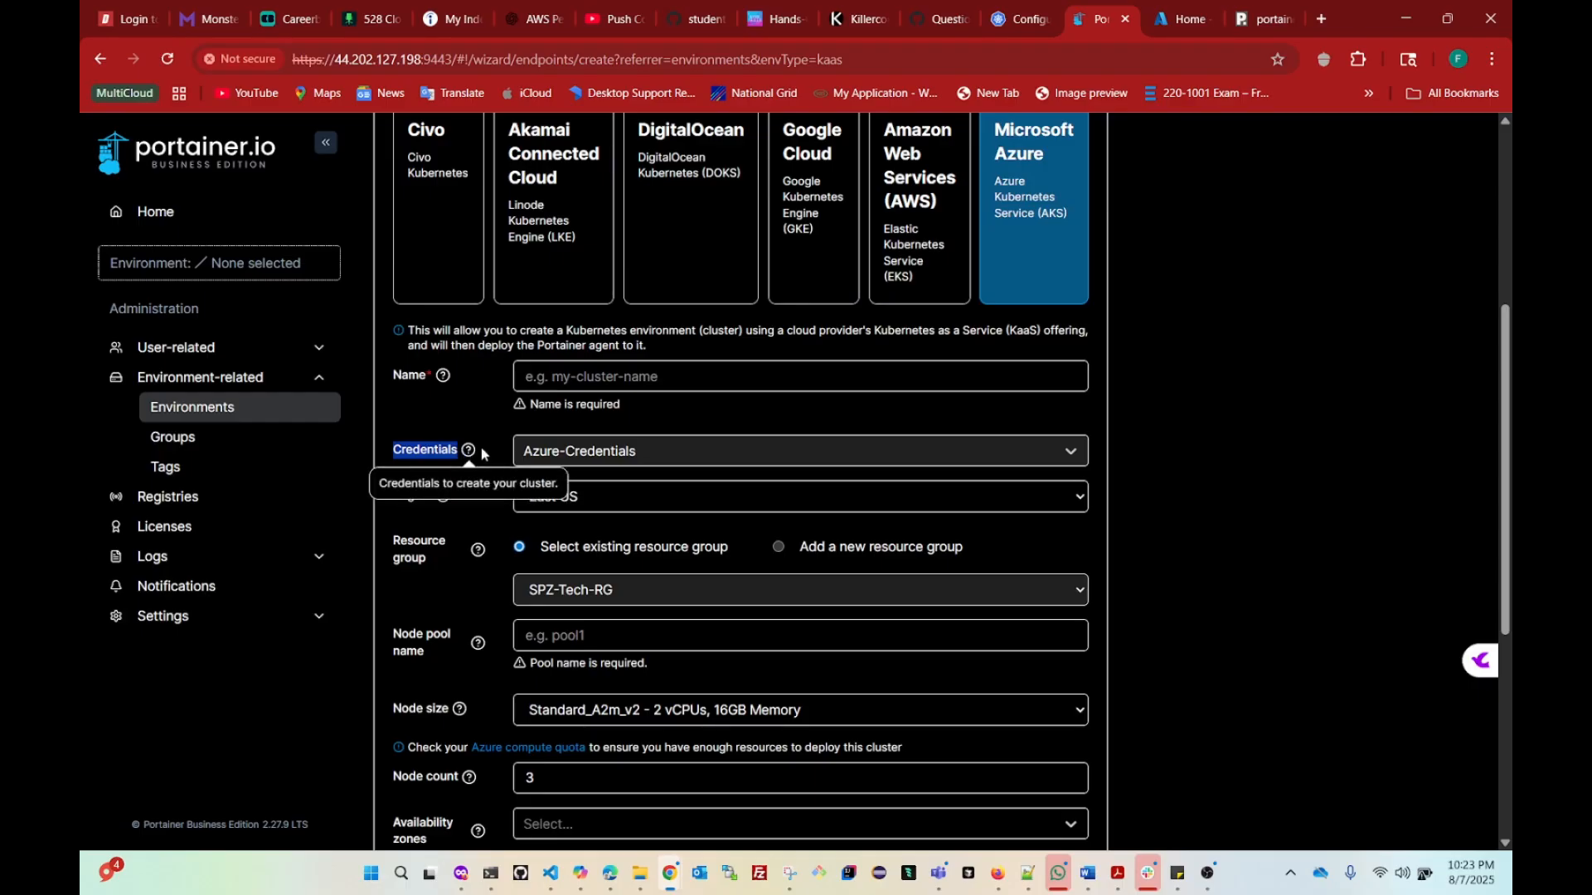
click(681, 453)
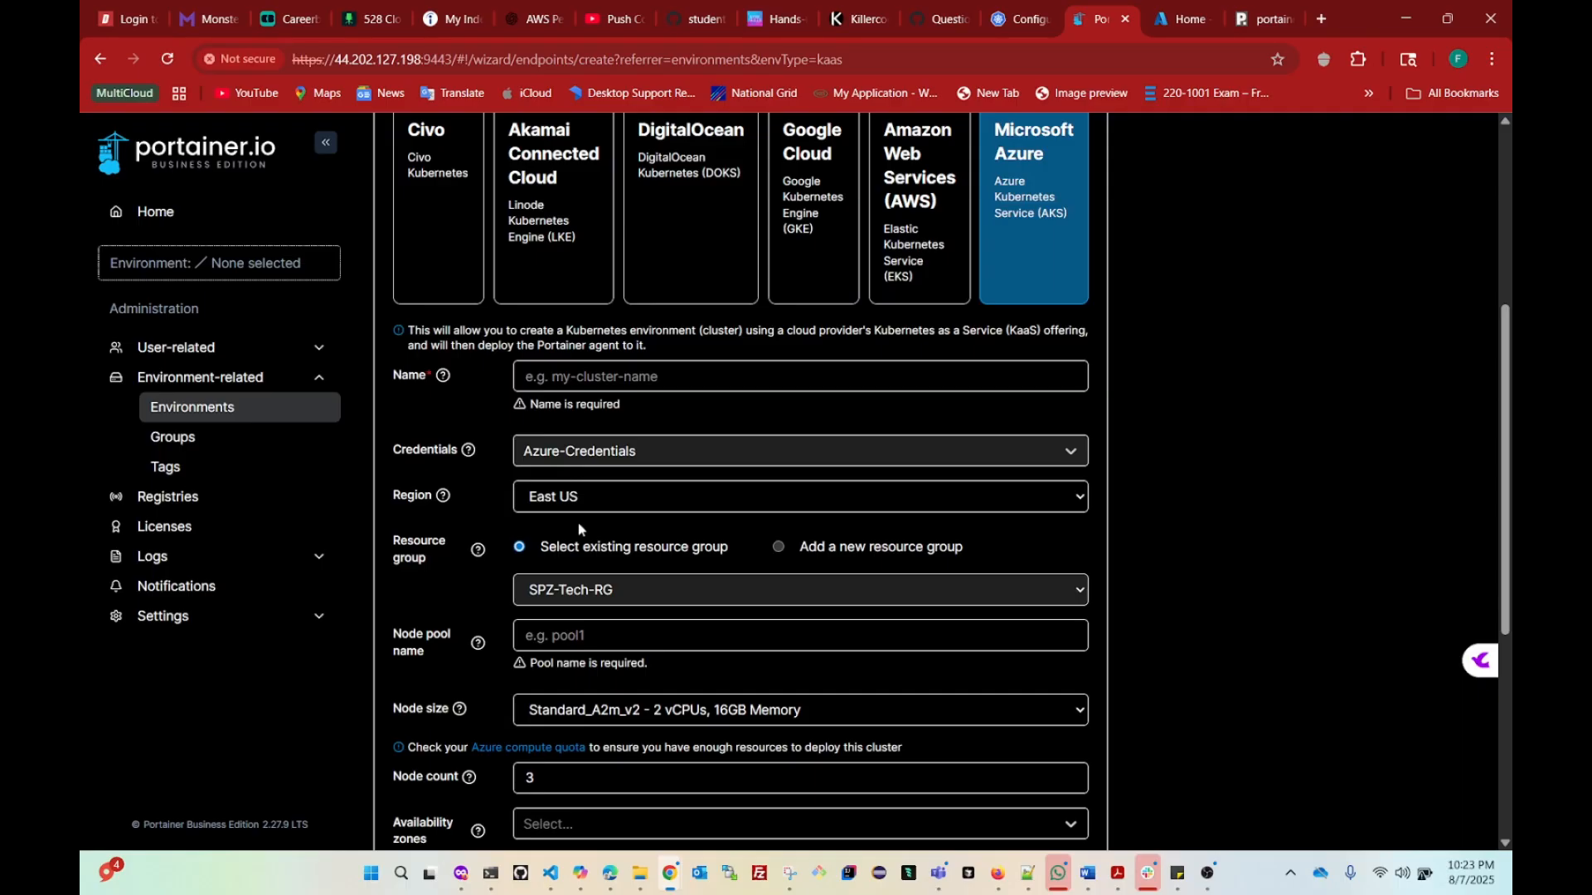
Step: Open the Azure-Credentials entry in the shared credentials, review its ID and client secret fields, and leave without changes
click(184, 627)
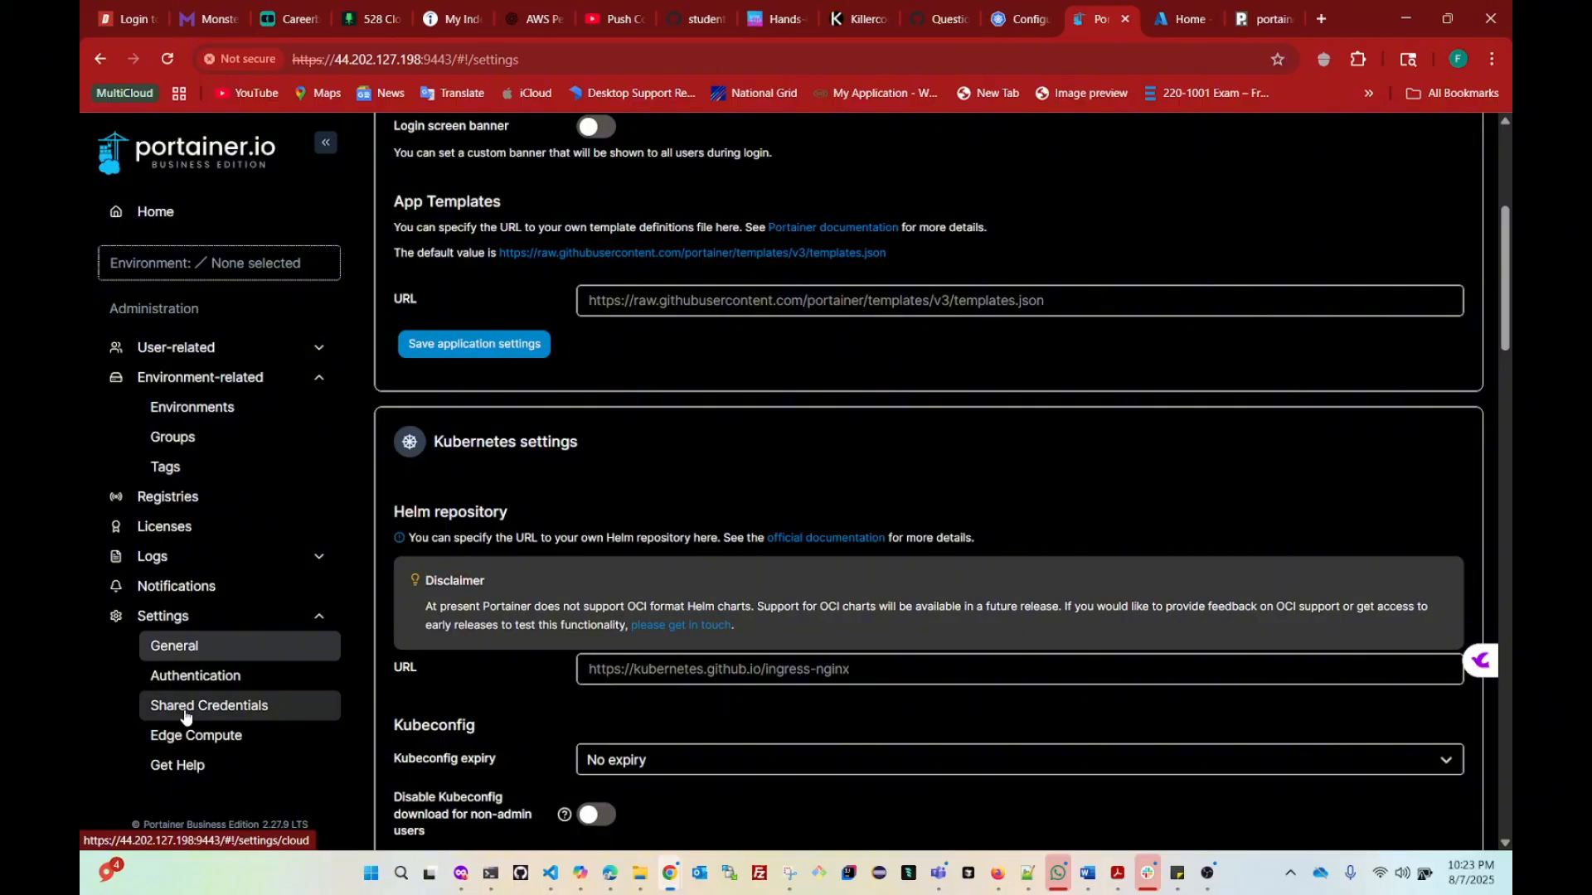
click(184, 713)
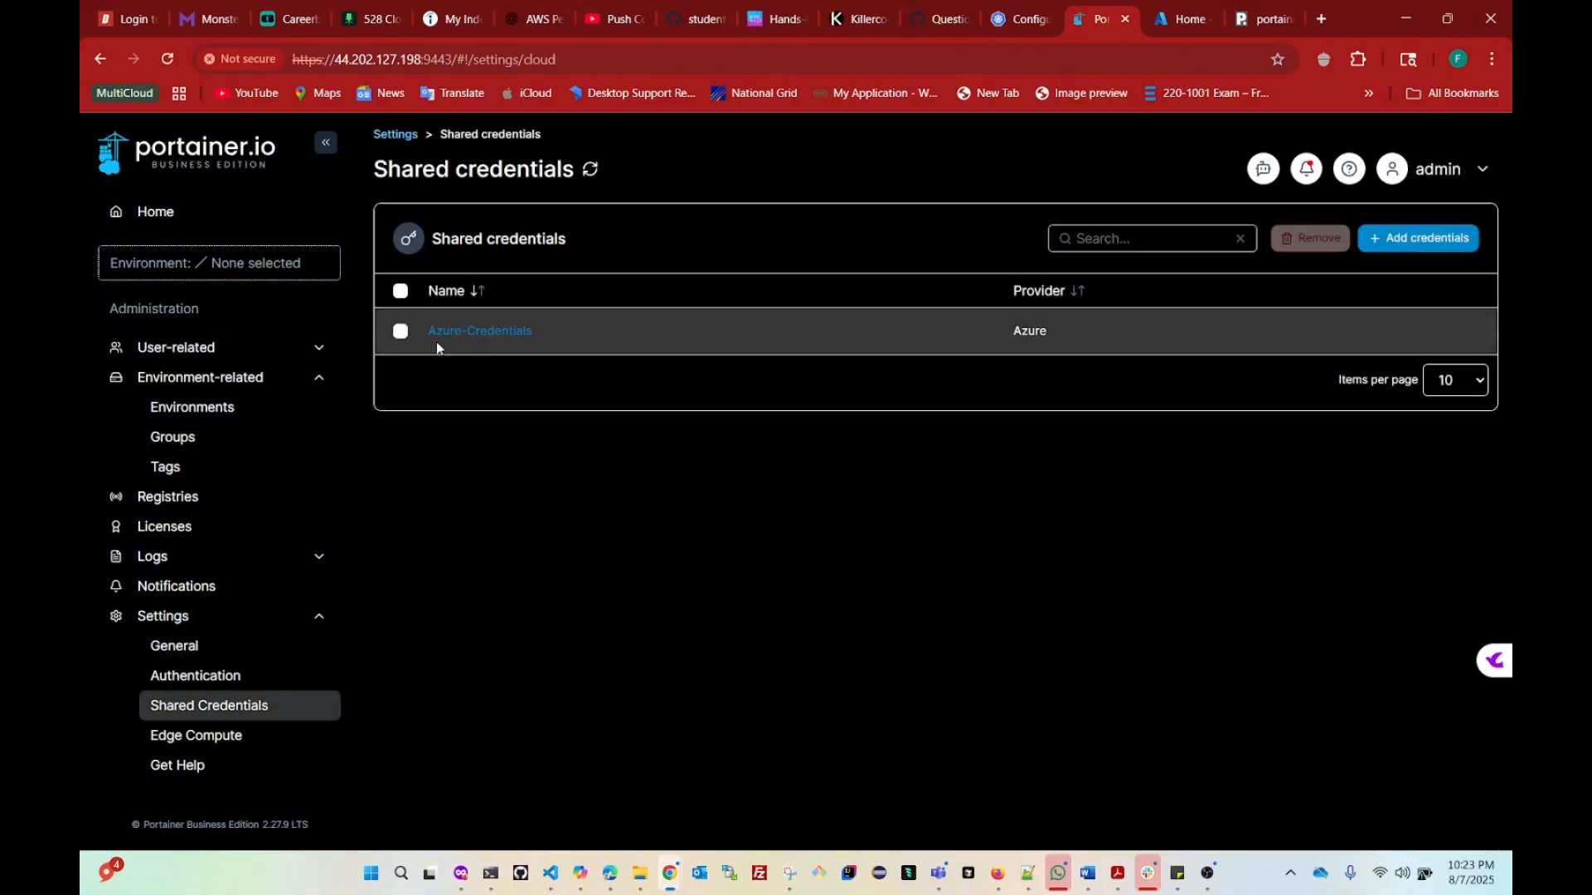
click(400, 332)
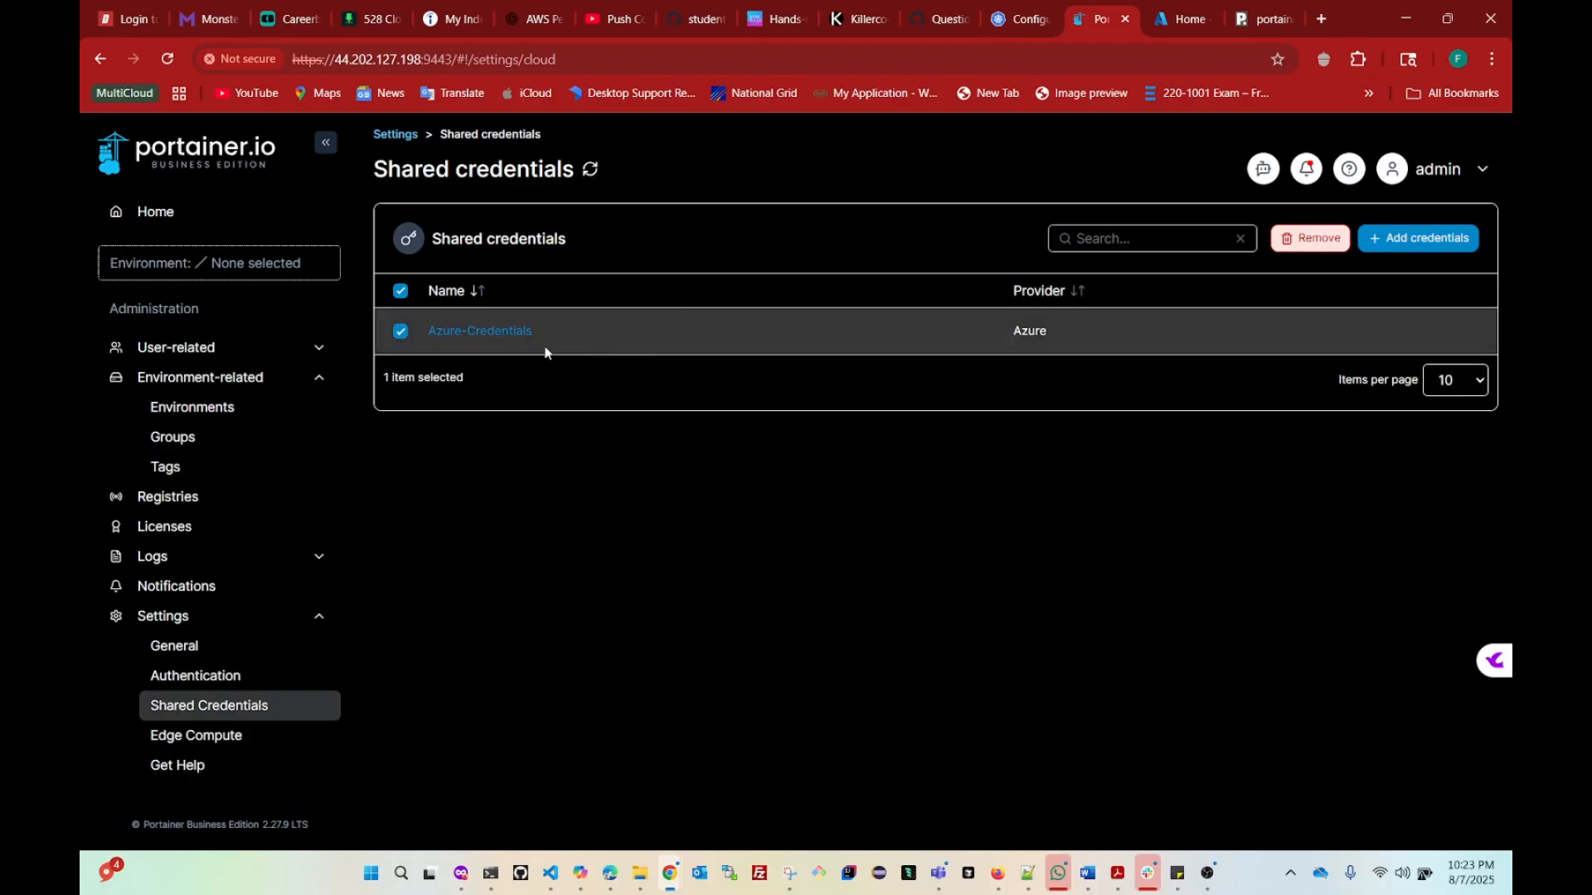
click(480, 331)
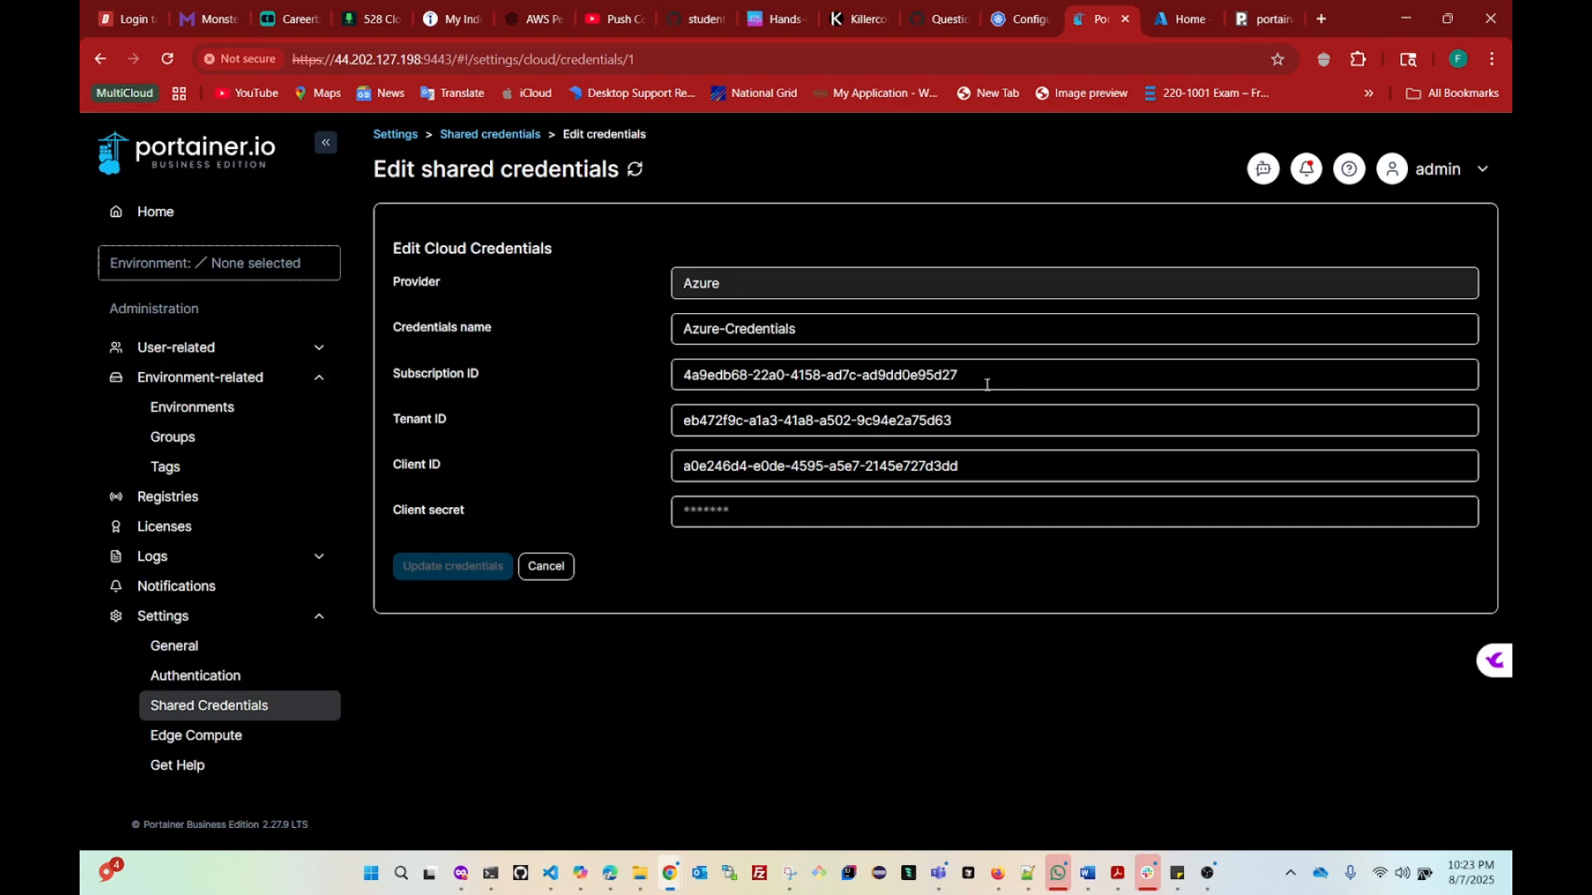
drag(987, 383, 674, 383)
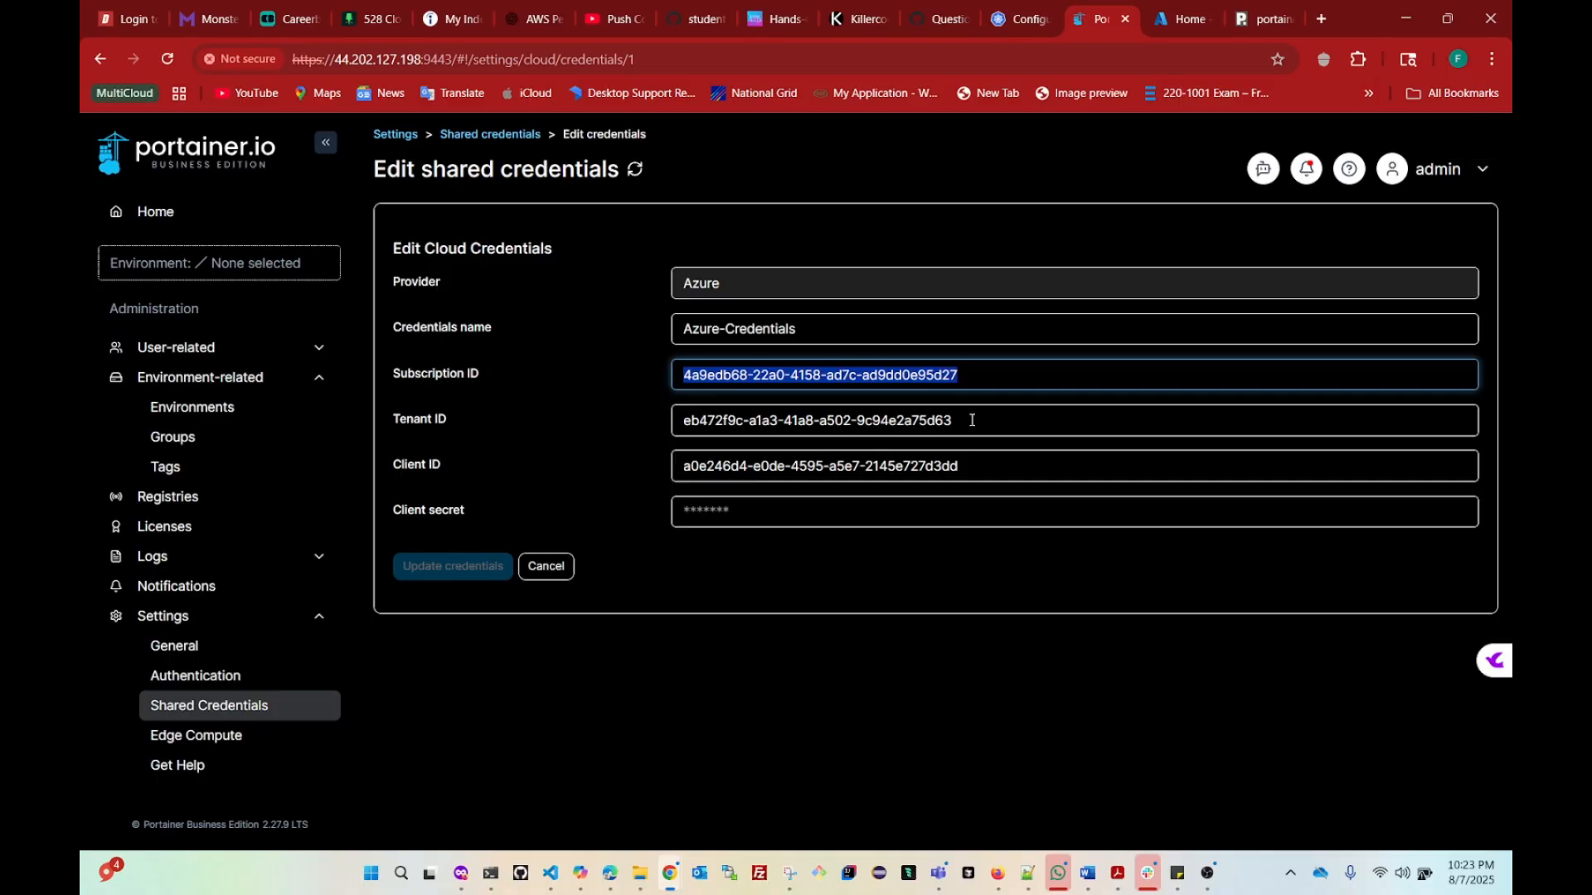
drag(975, 421, 651, 430)
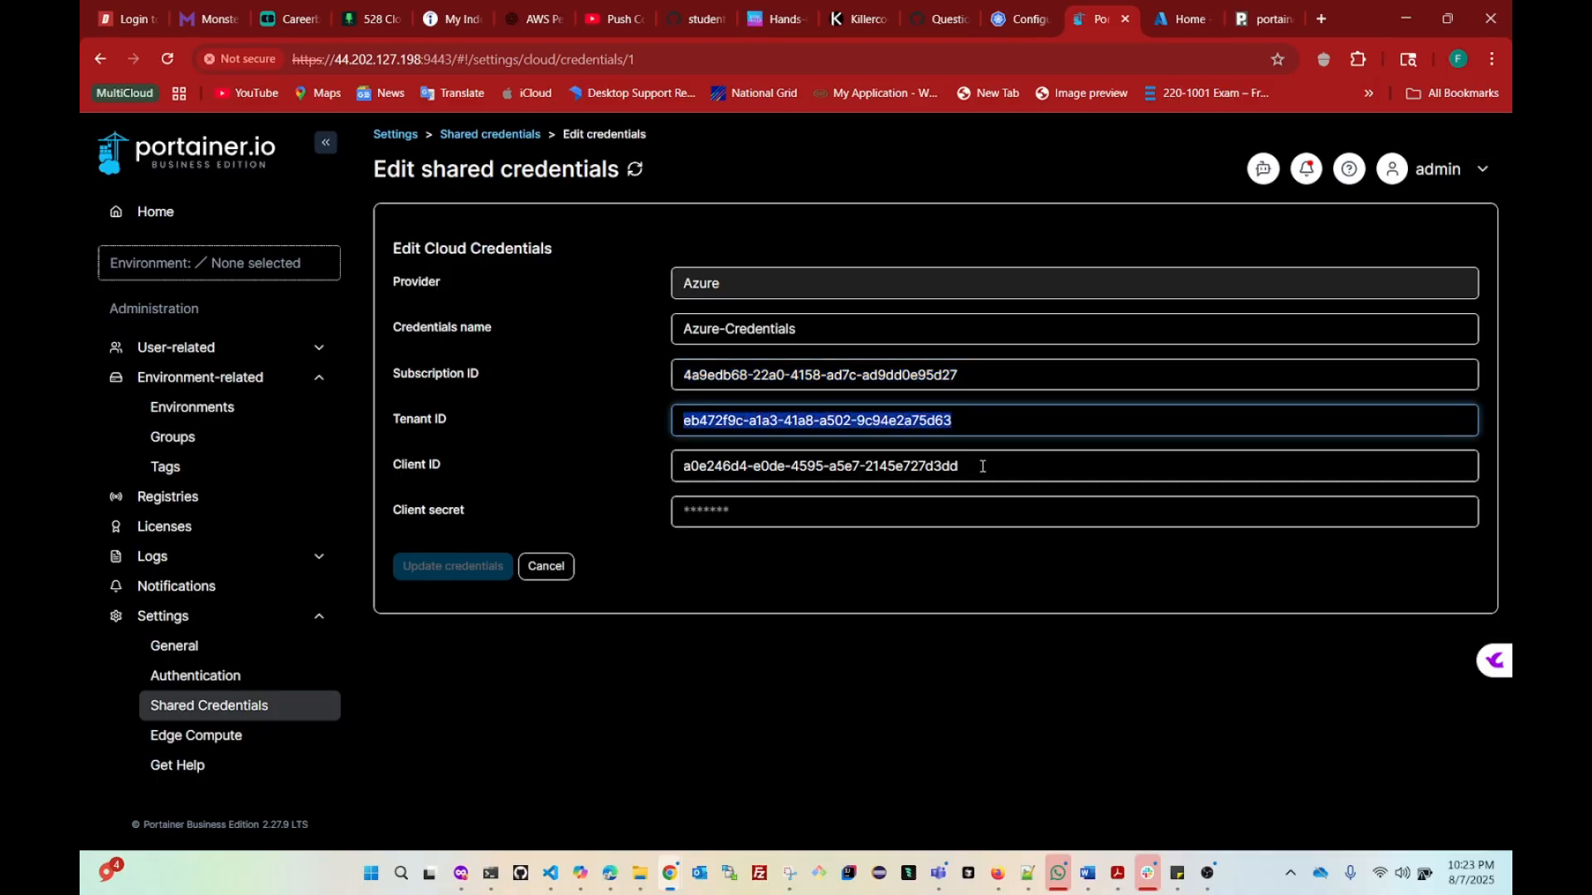
drag(959, 466, 668, 483)
click(808, 518)
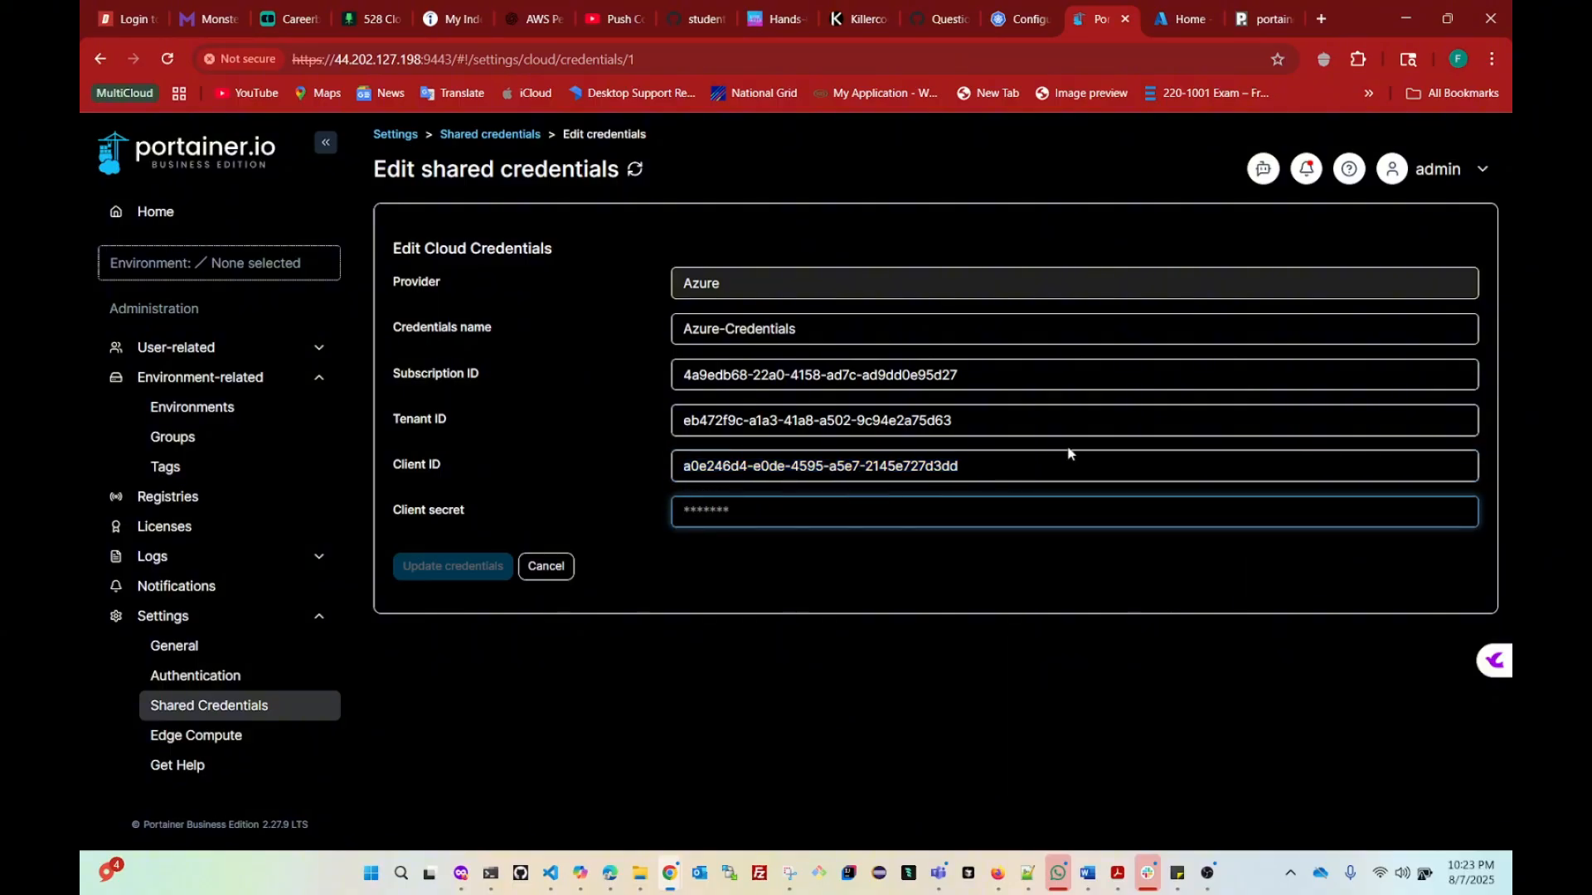
click(549, 570)
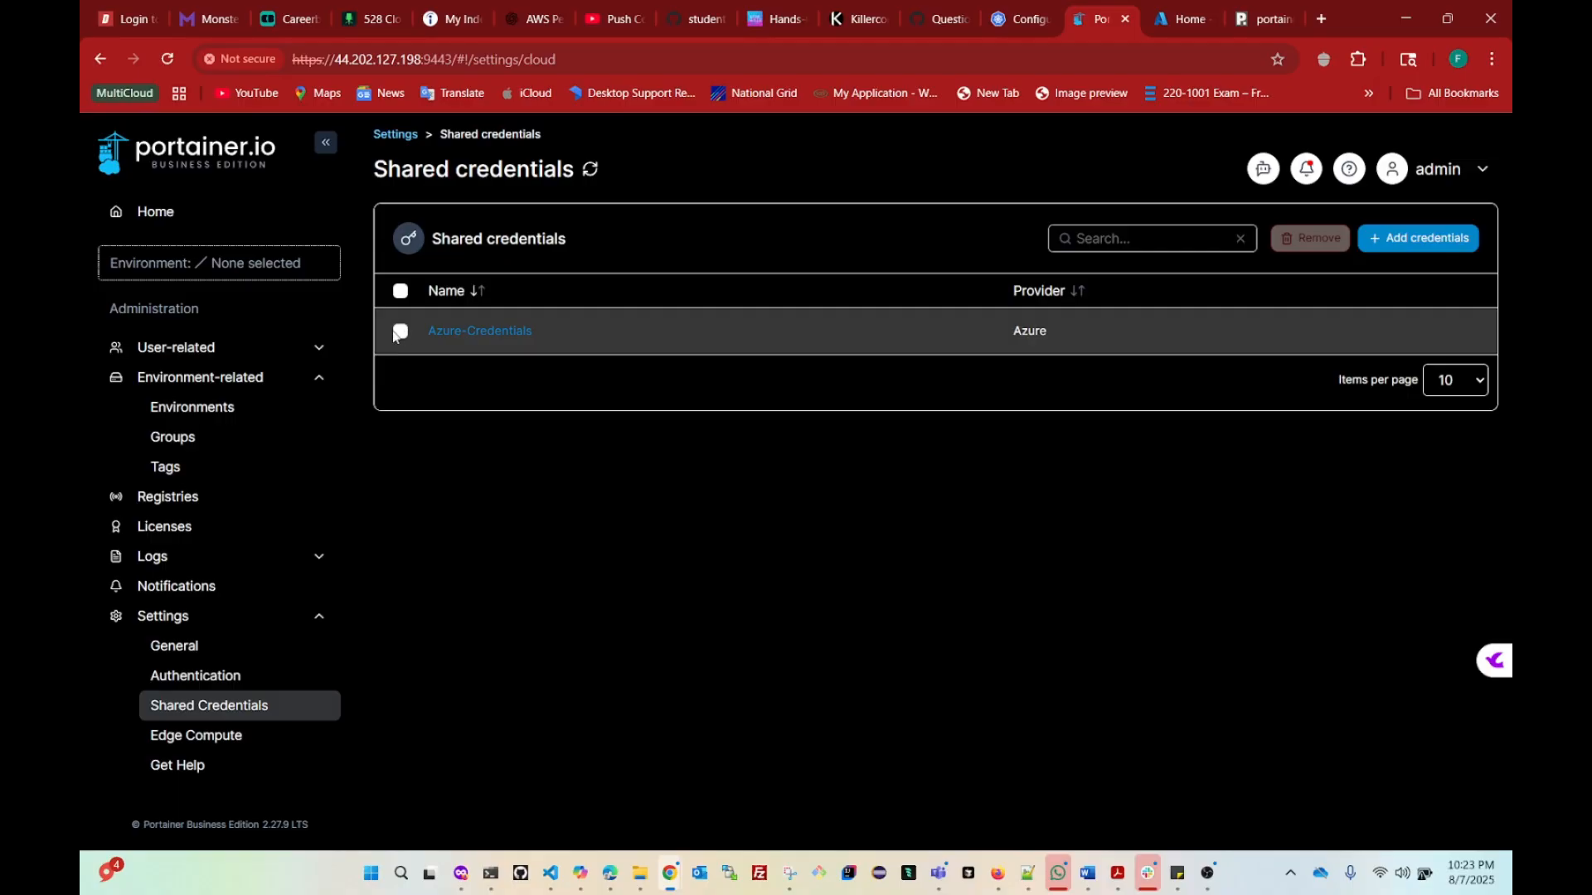
Step: Remove the Azure-Credentials entry from the shared credentials and confirm its deletion
click(398, 332)
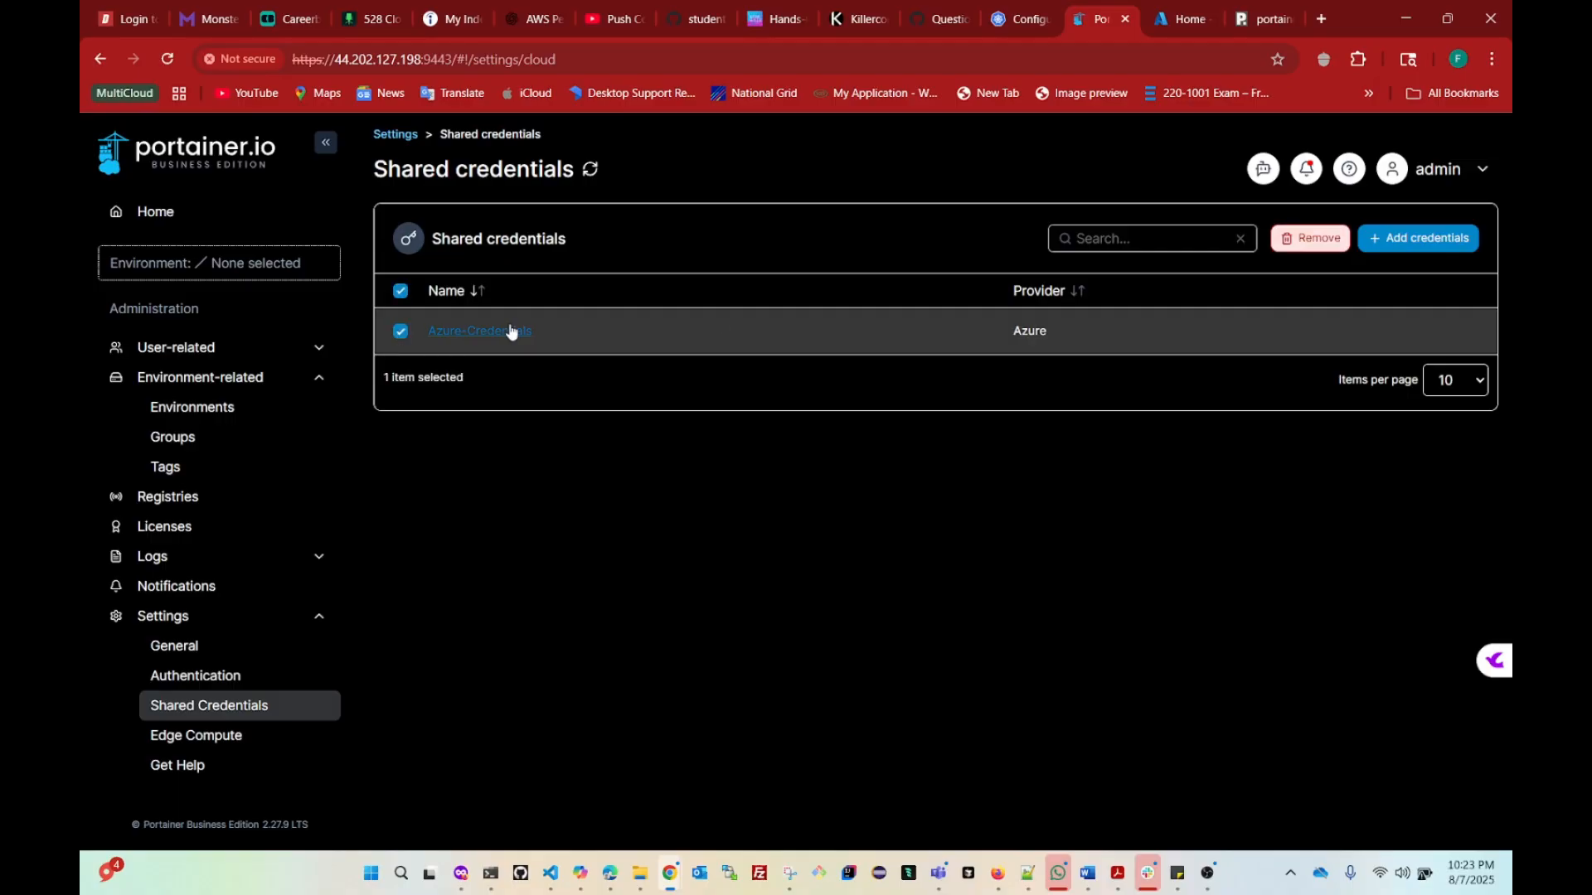
click(1308, 241)
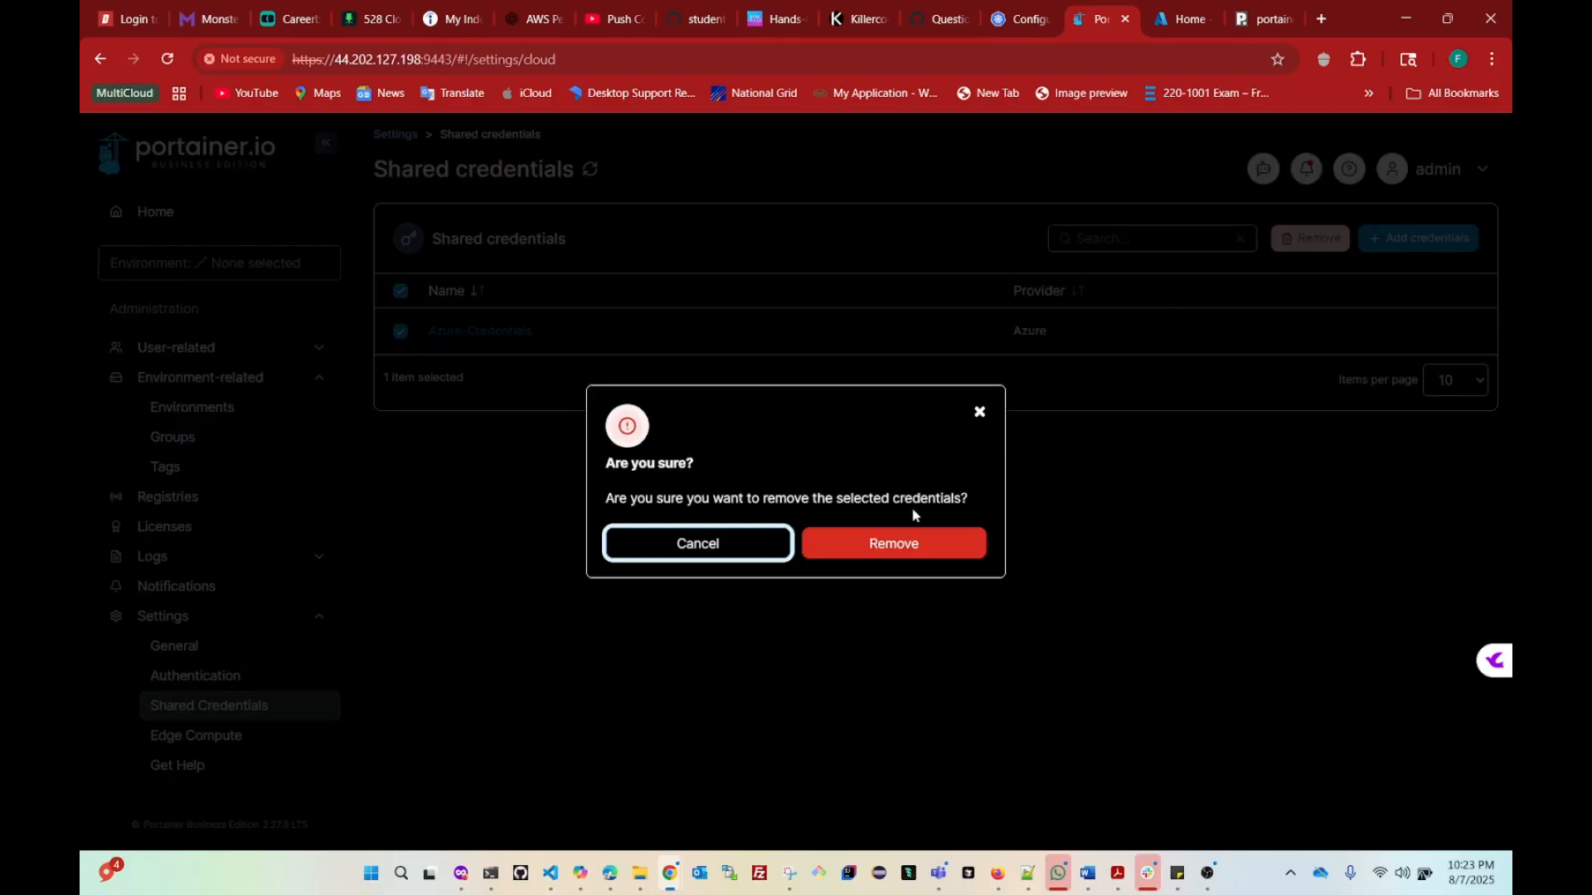
click(892, 544)
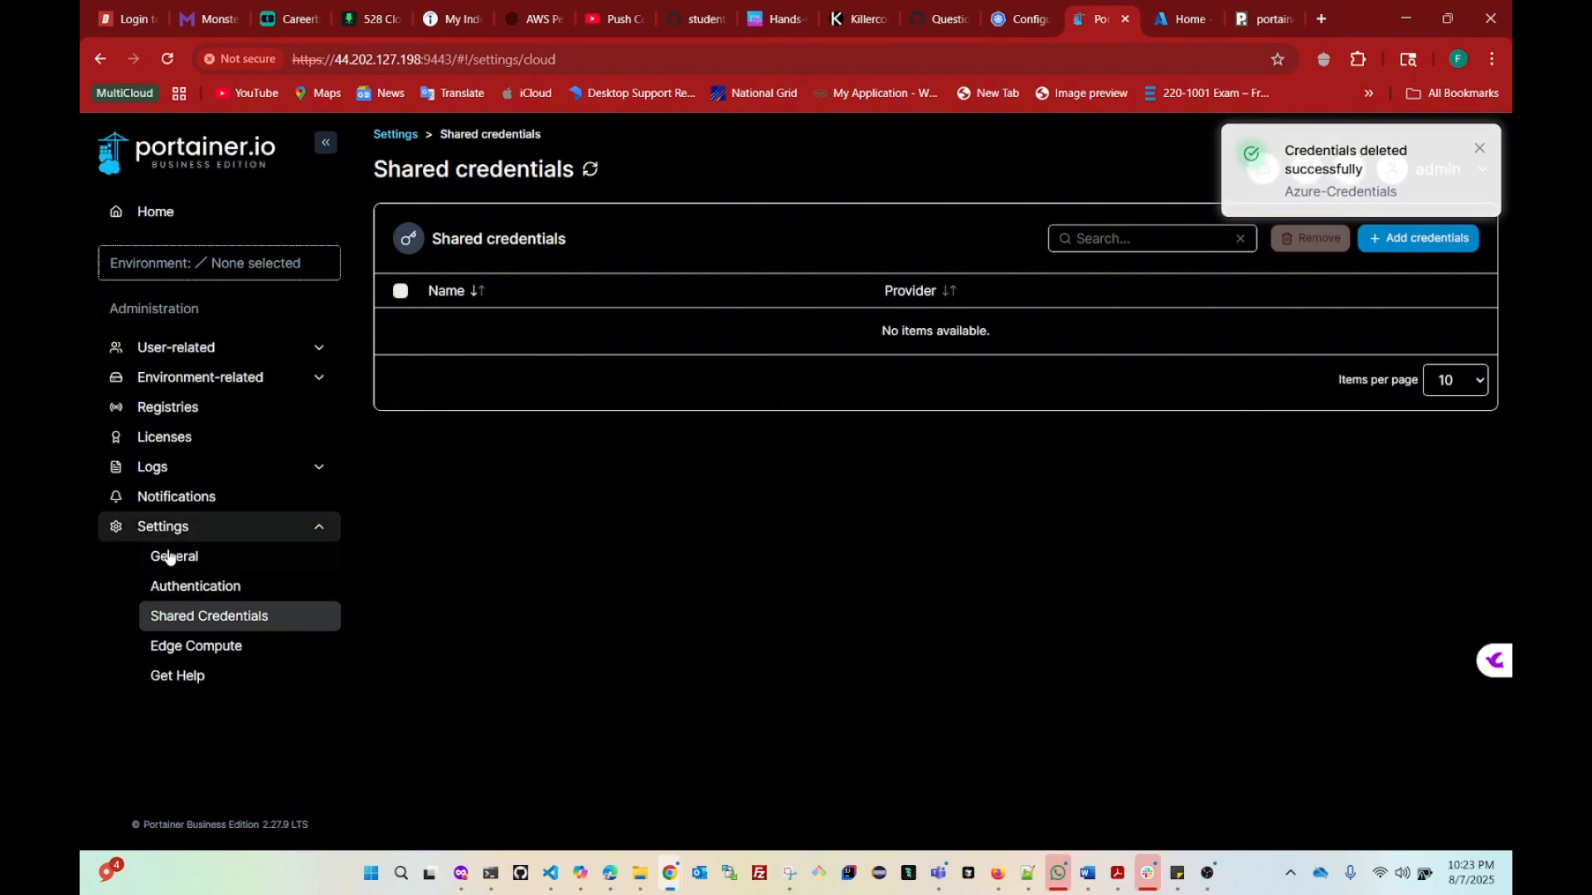
click(330, 536)
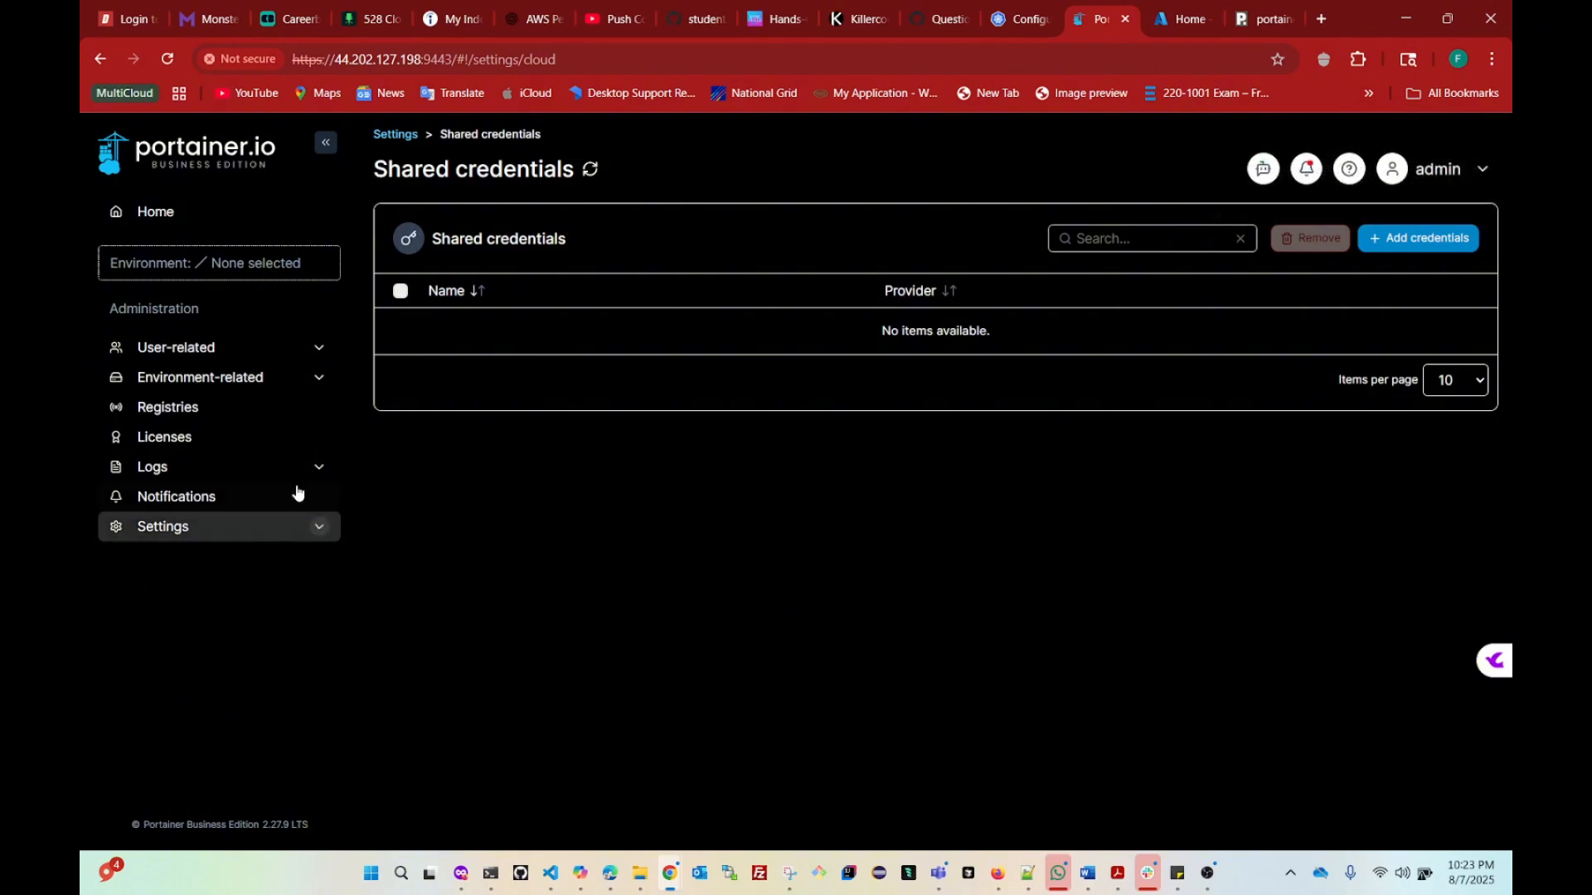
Step: Start adding a new environment through Provision KaaS Cluster and choose Microsoft Azure as the provider
click(160, 213)
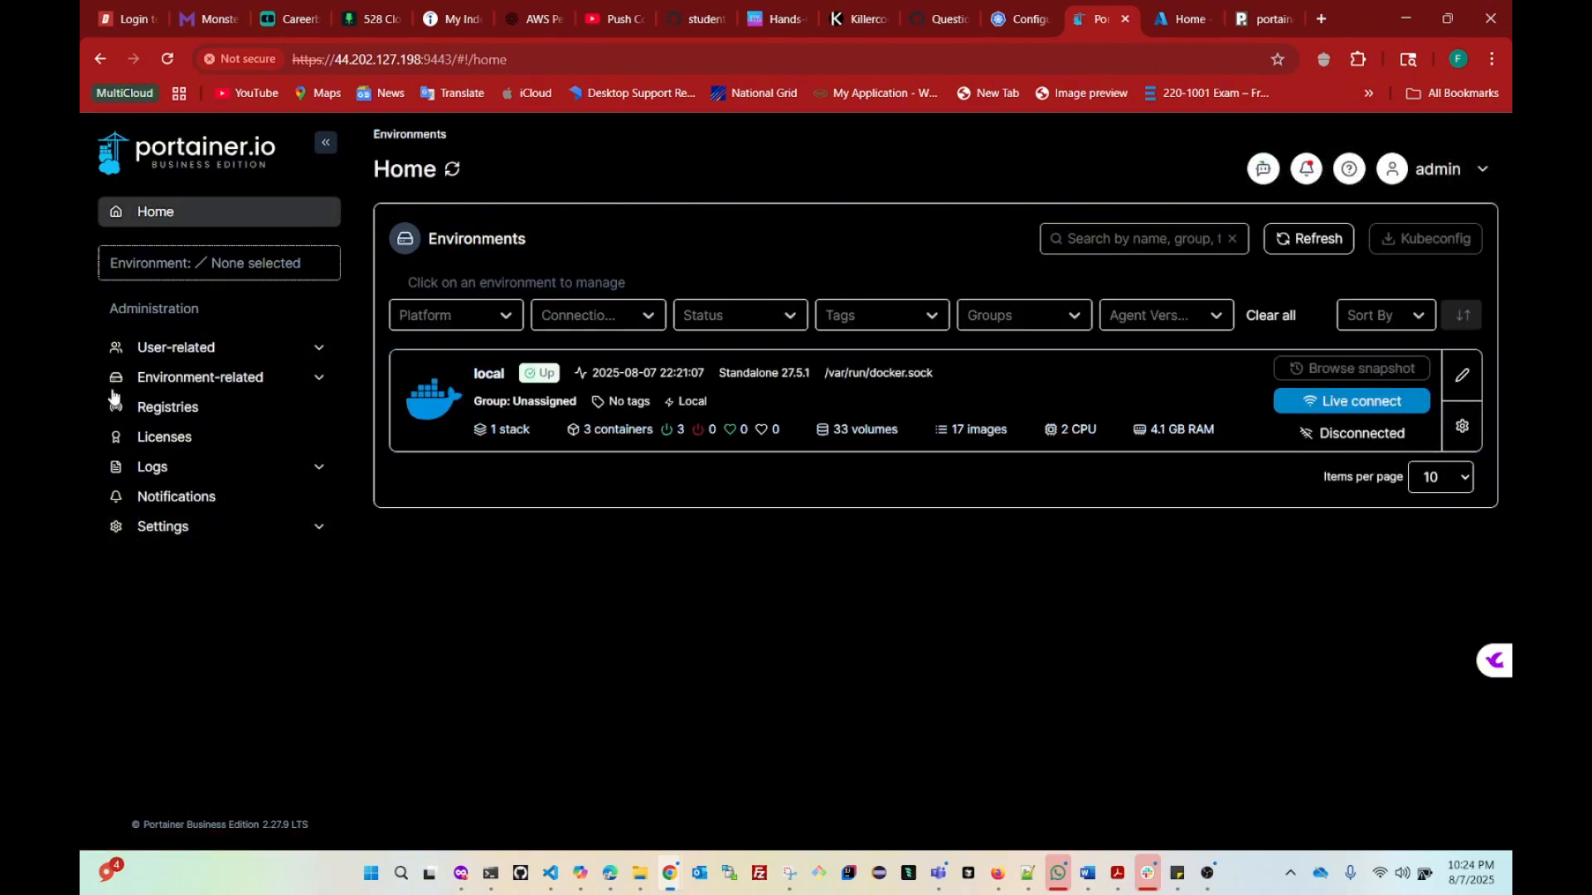
click(184, 383)
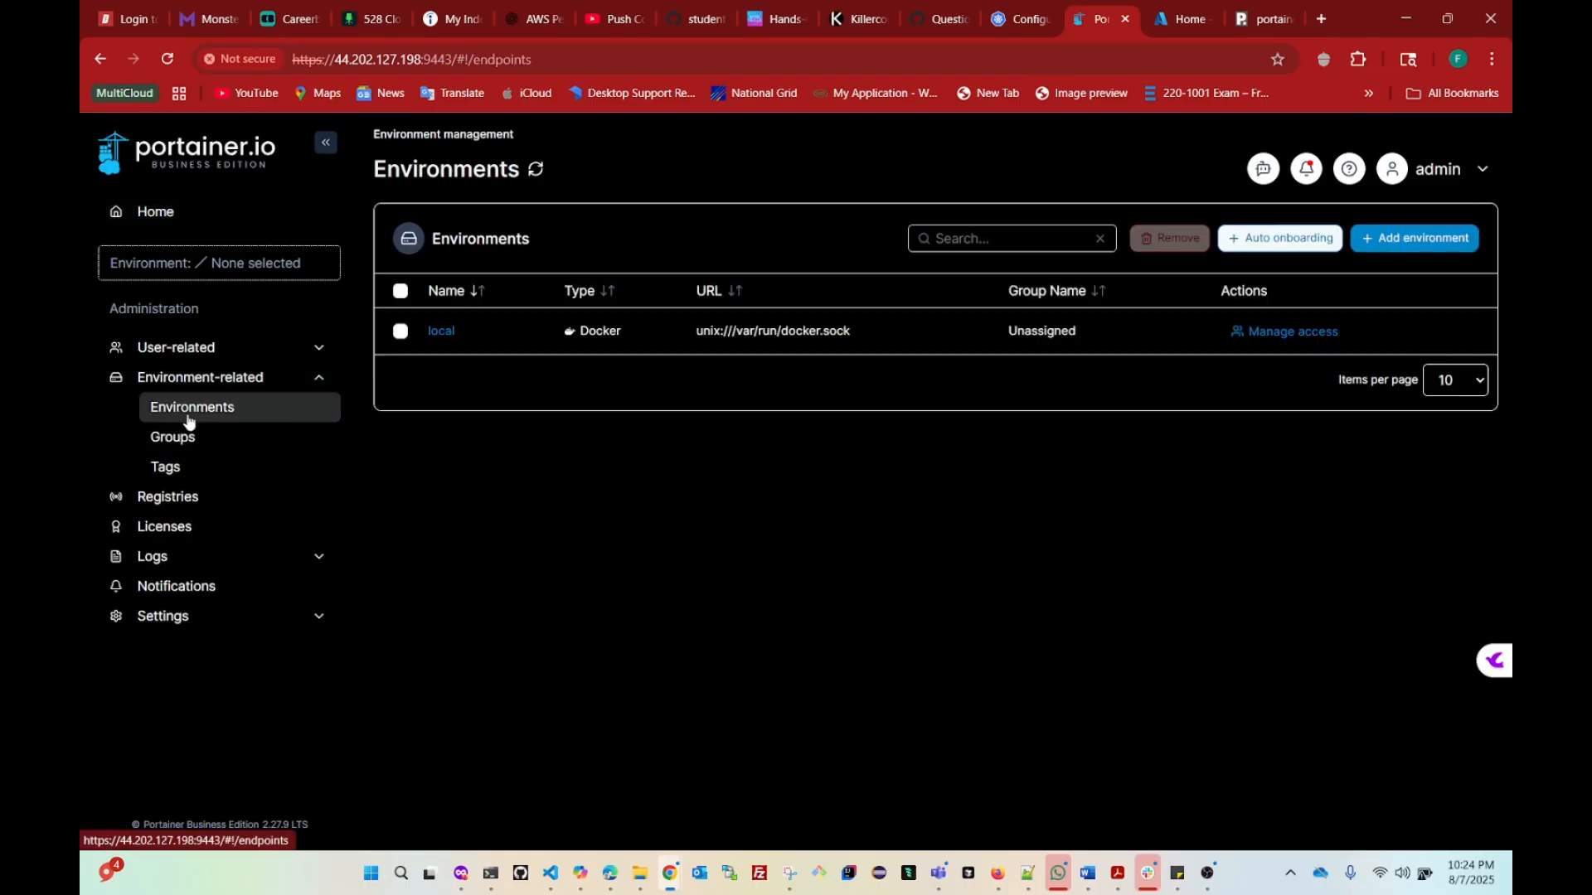
click(1435, 247)
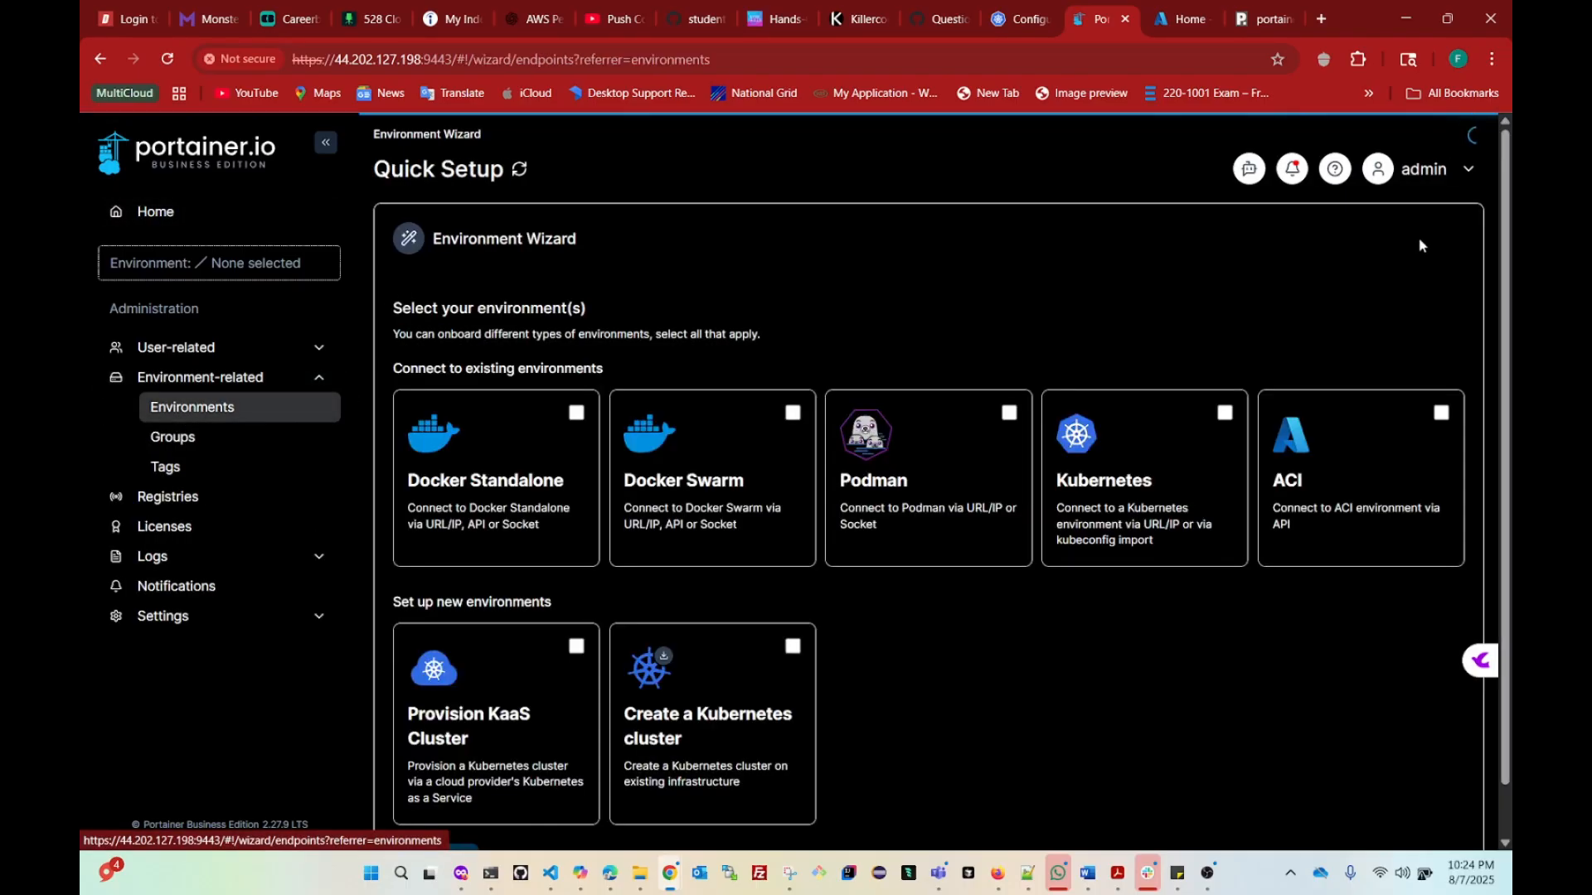
click(504, 718)
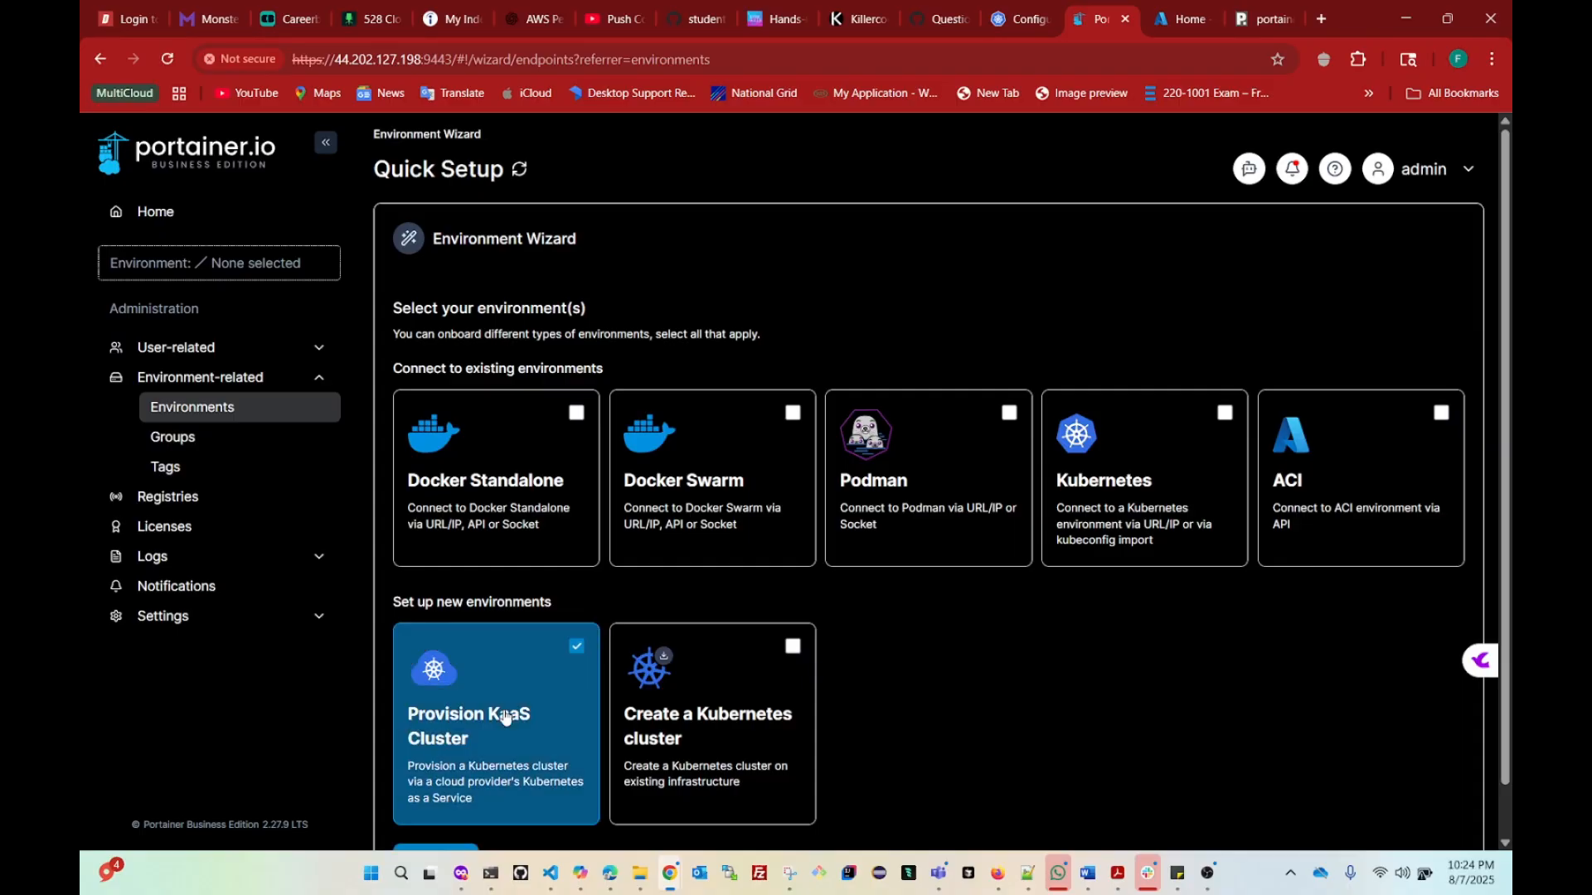
scroll(481, 700, down, 1)
click(440, 804)
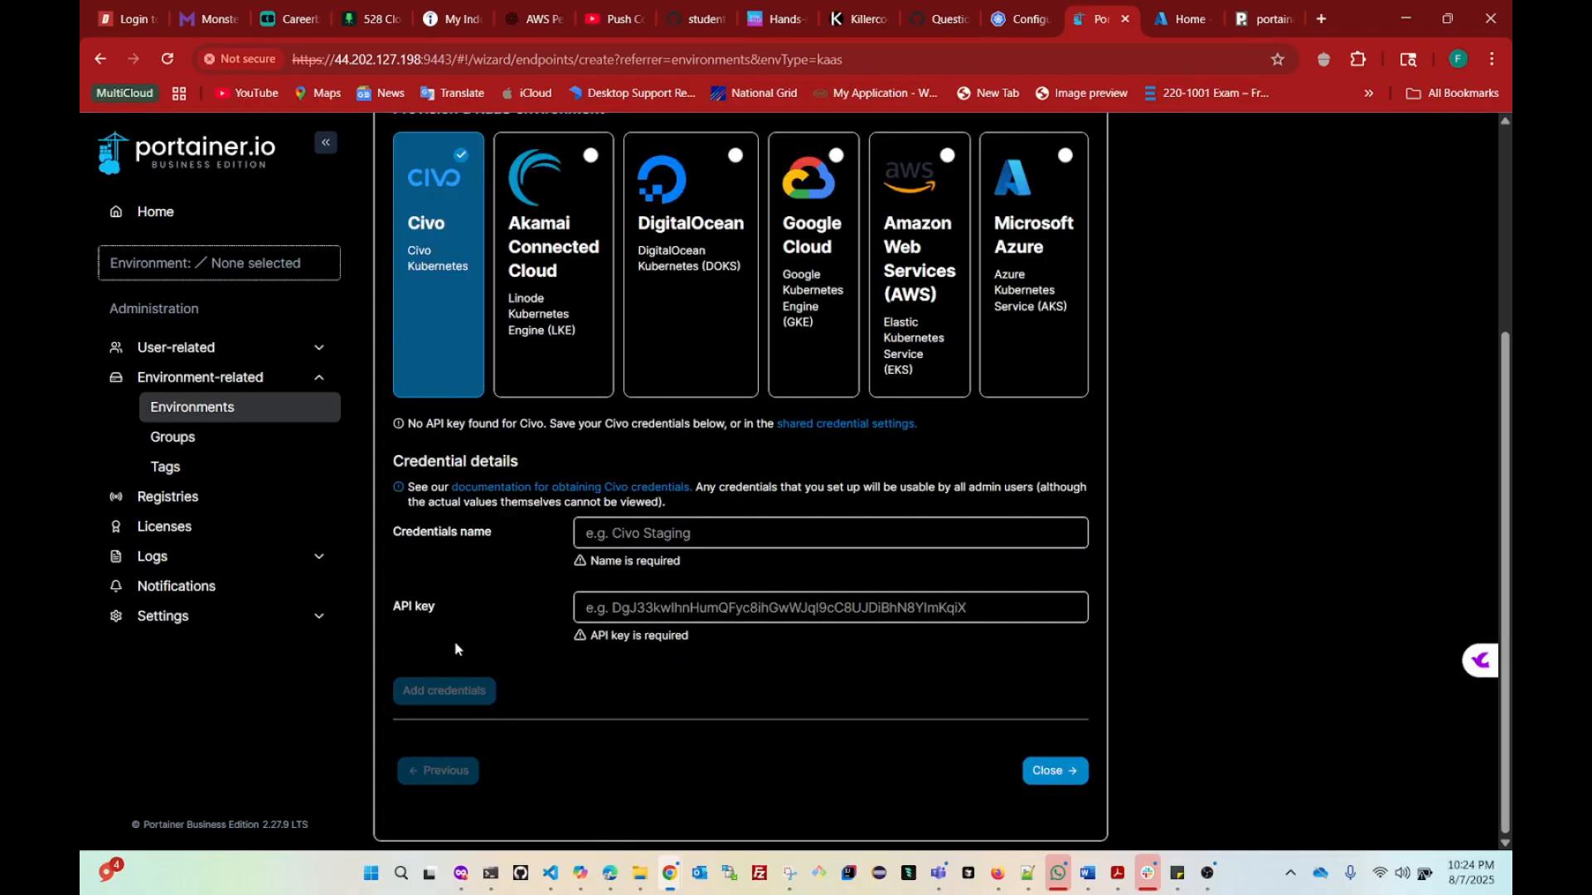
click(1015, 284)
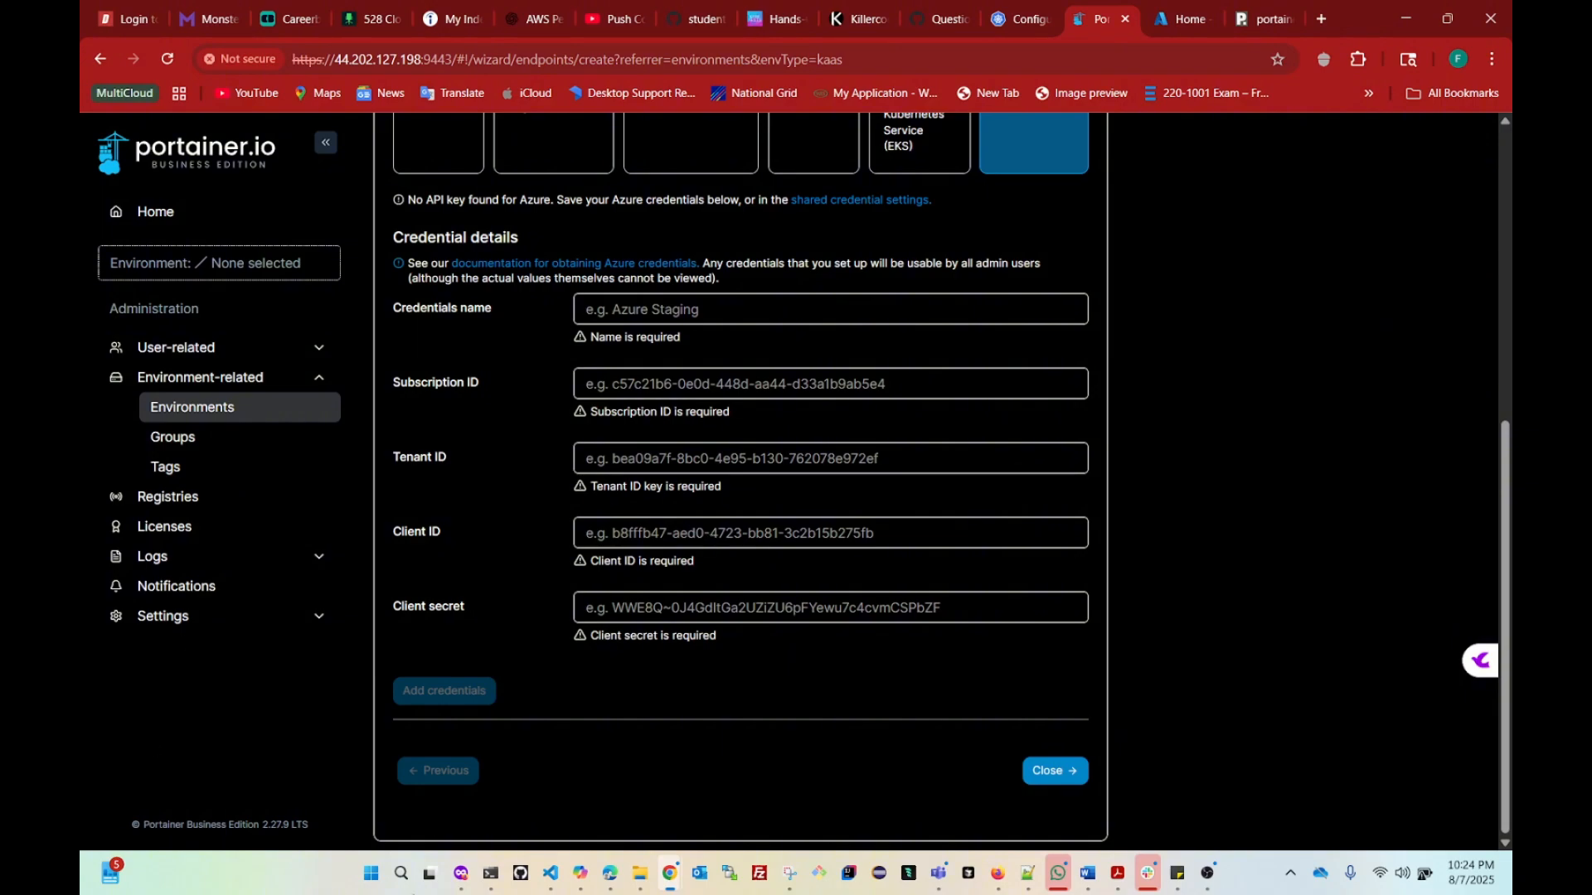
Step: Switch to the Microsoft Azure portal, enlarge its home page, and return to the Azure credential form in Portainer
click(1181, 25)
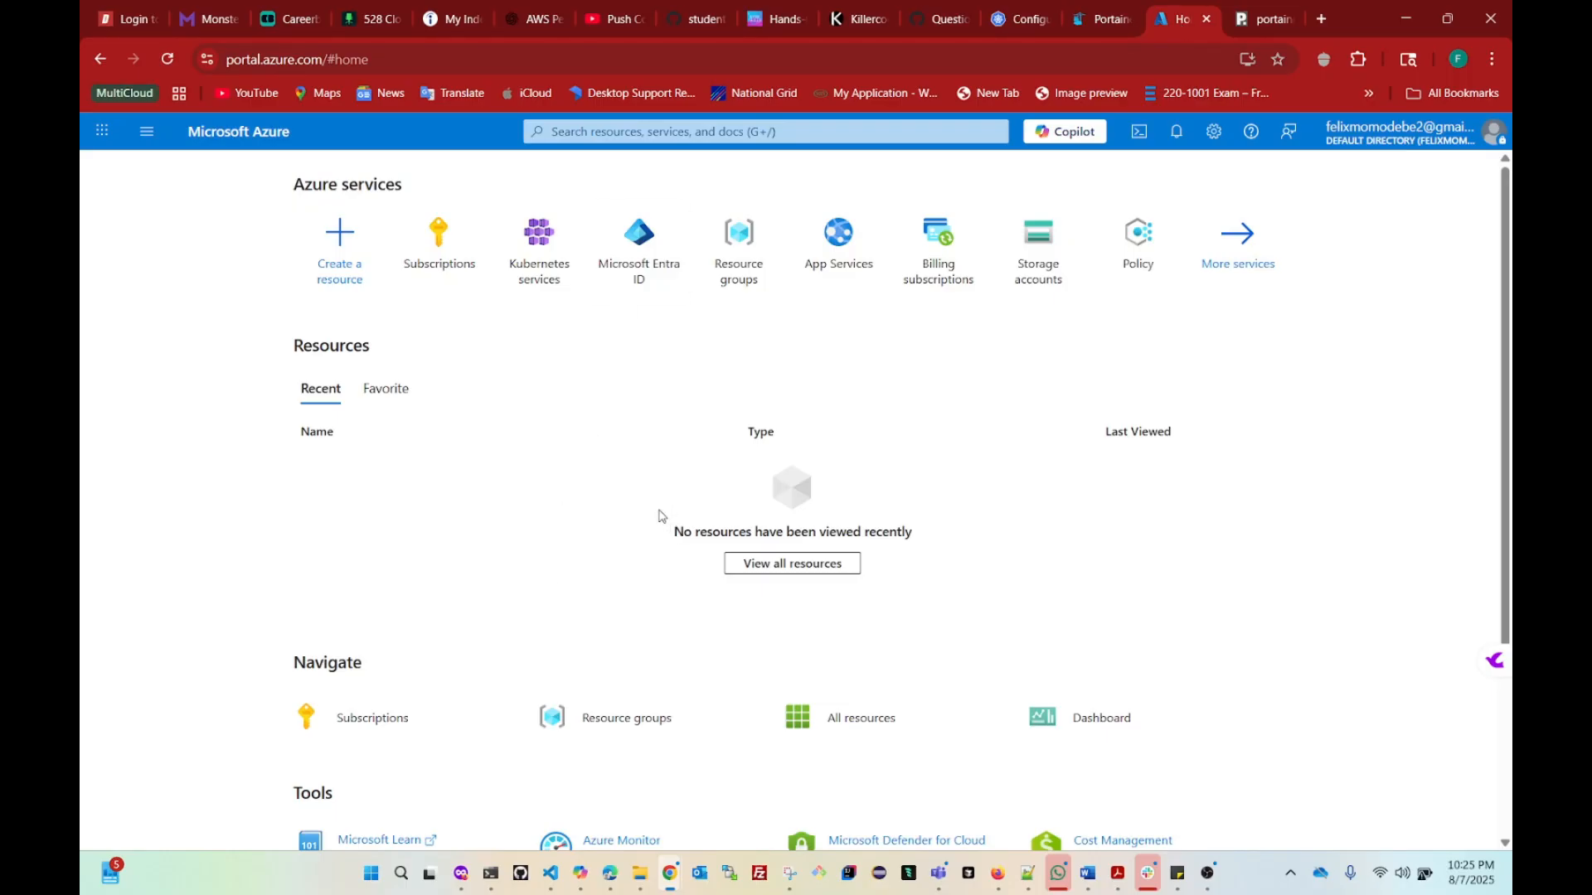
key(ctrl+plus)
key(ctrl+plus)
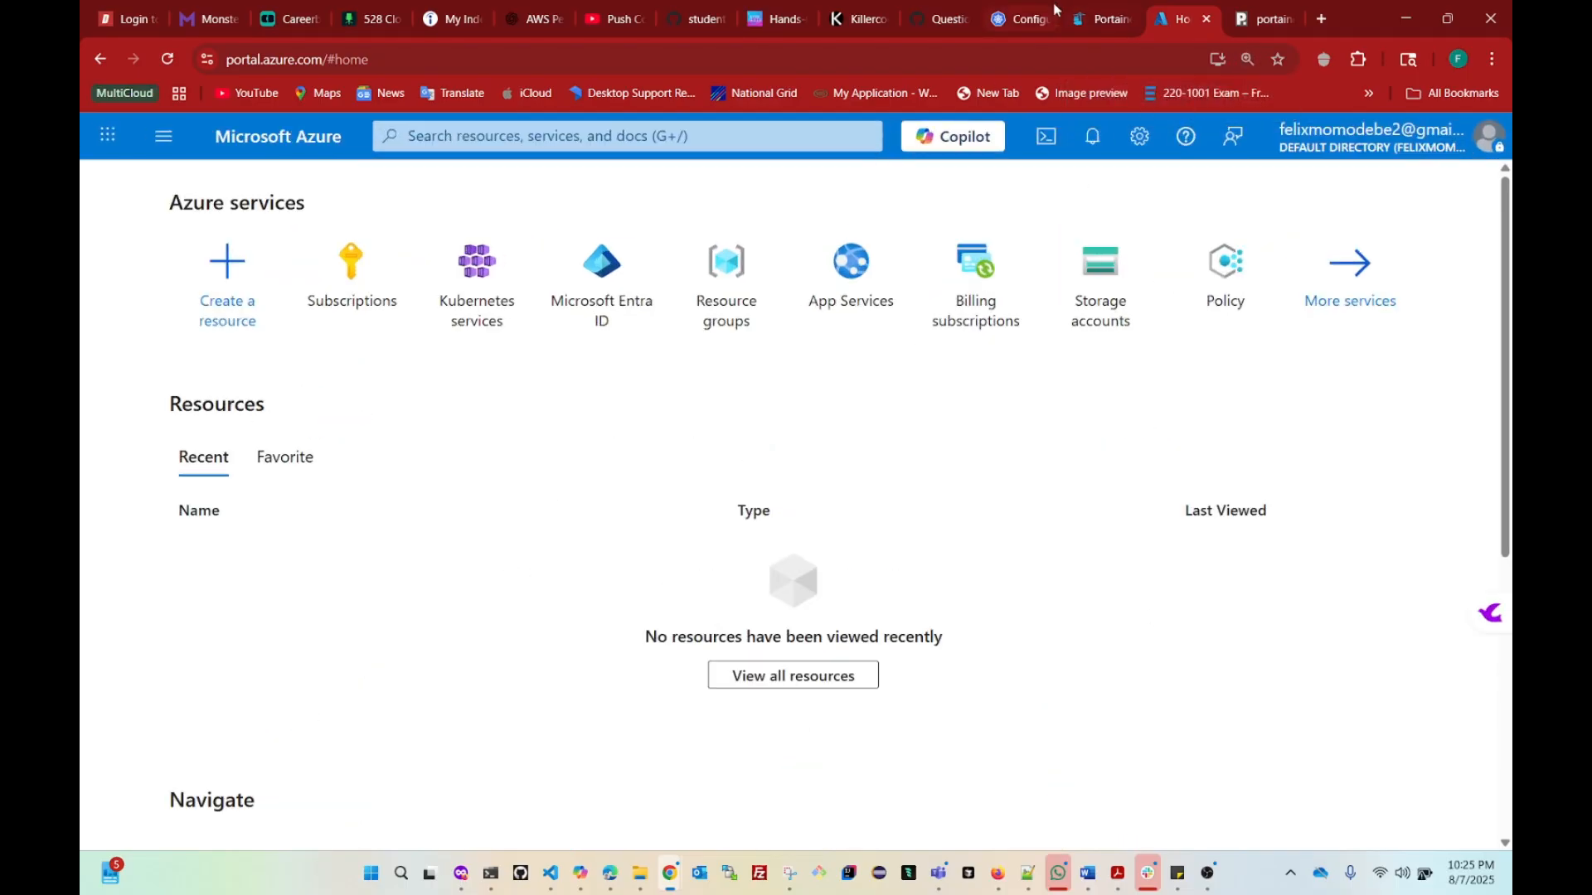
click(1091, 25)
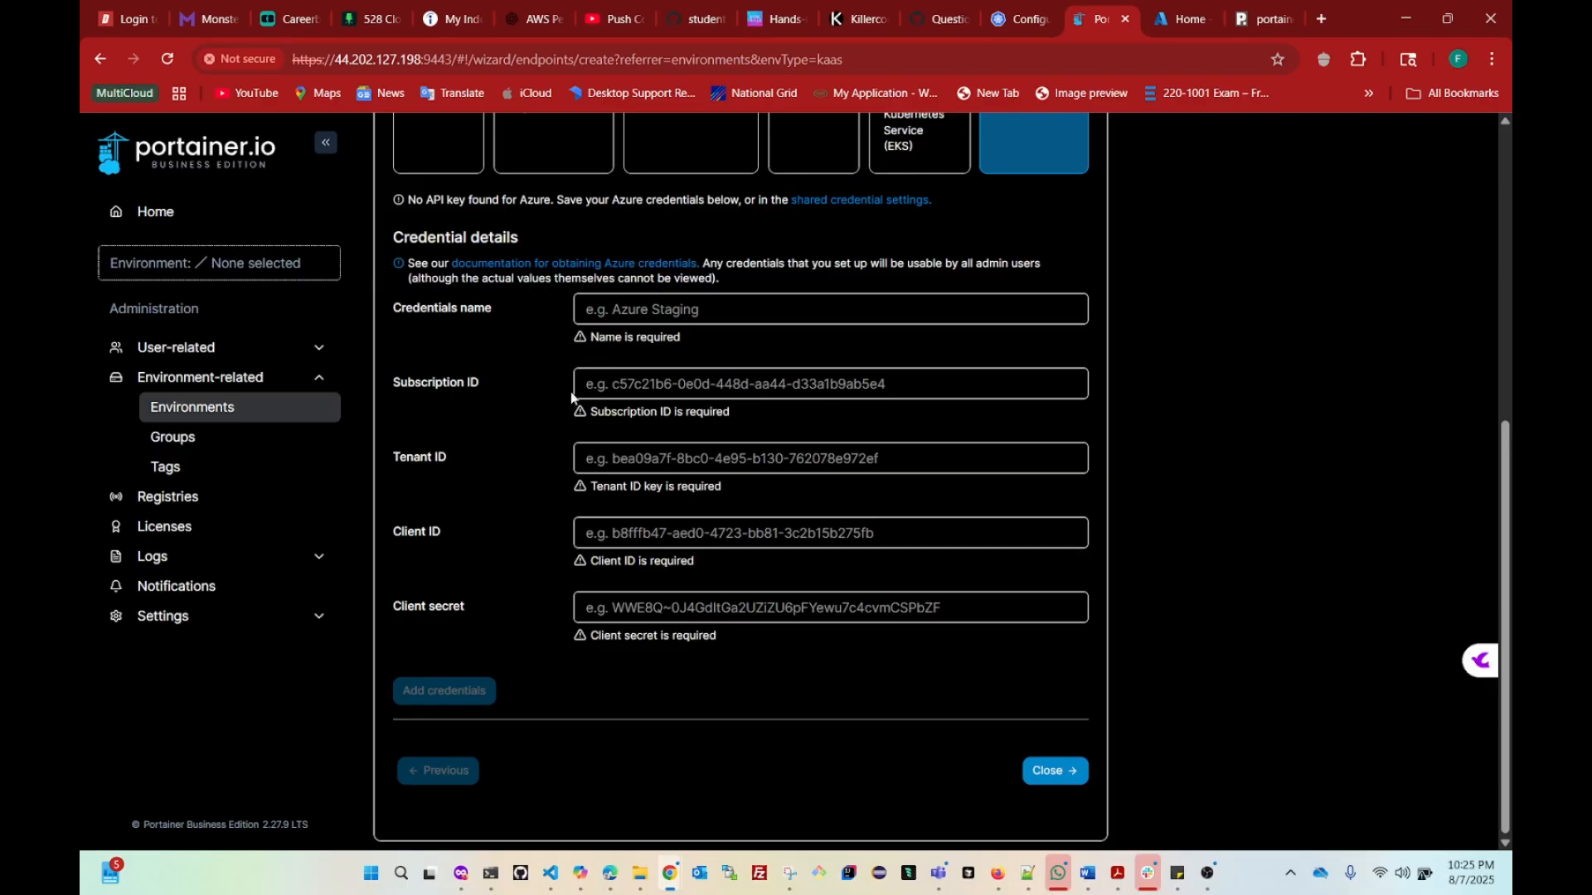
Step: Switch to the Azure portal, find Subscriptions by searching "sub", and copy the subscription ID of Azure subscription 1
click(1192, 20)
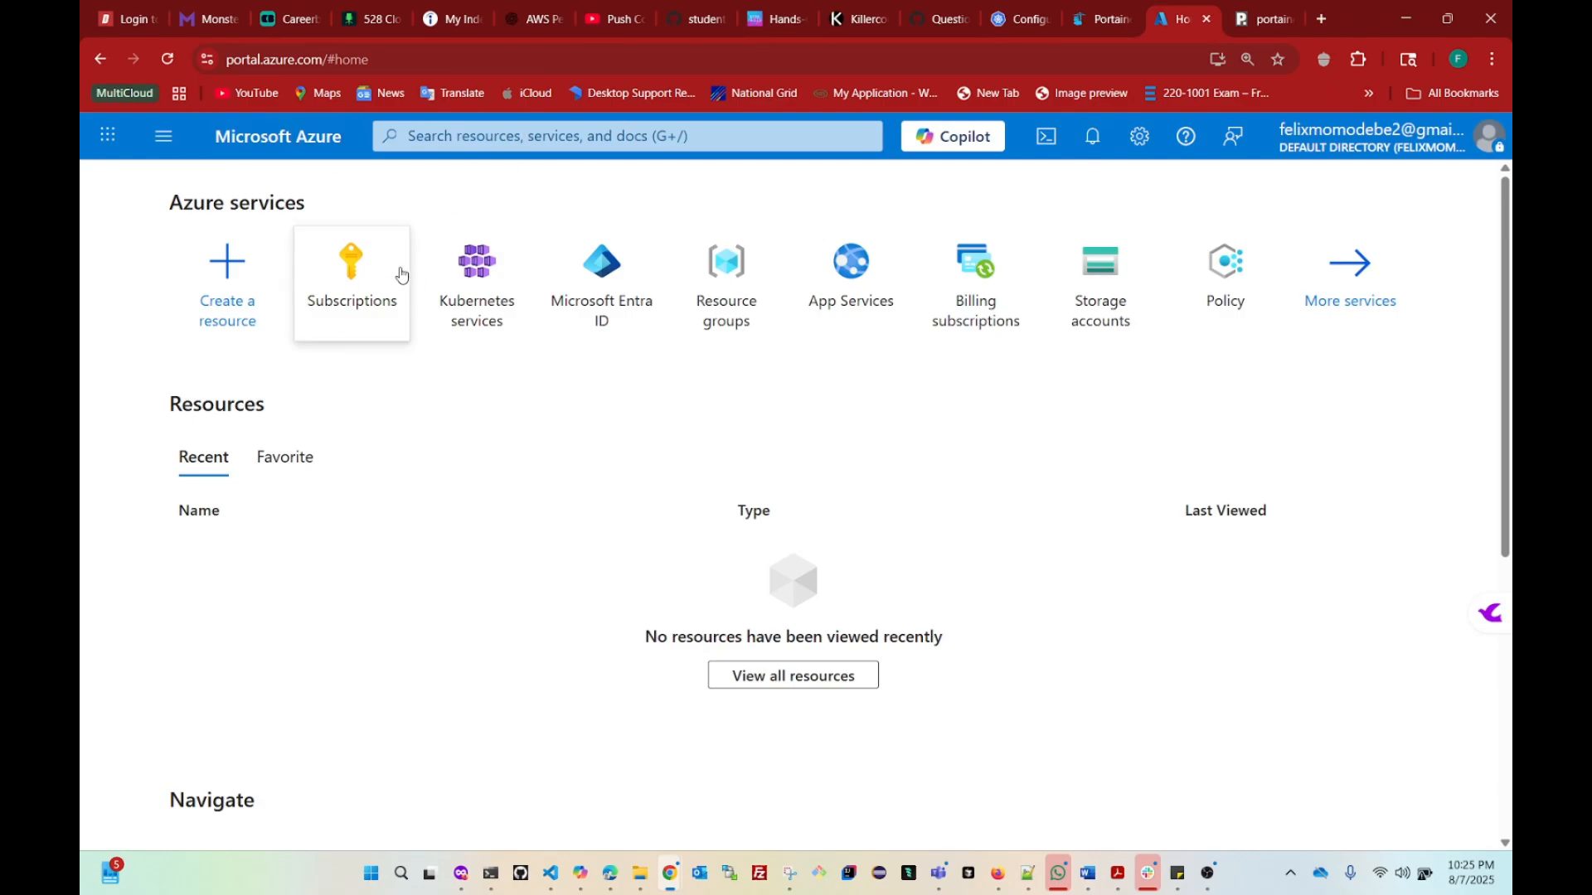
click(516, 138)
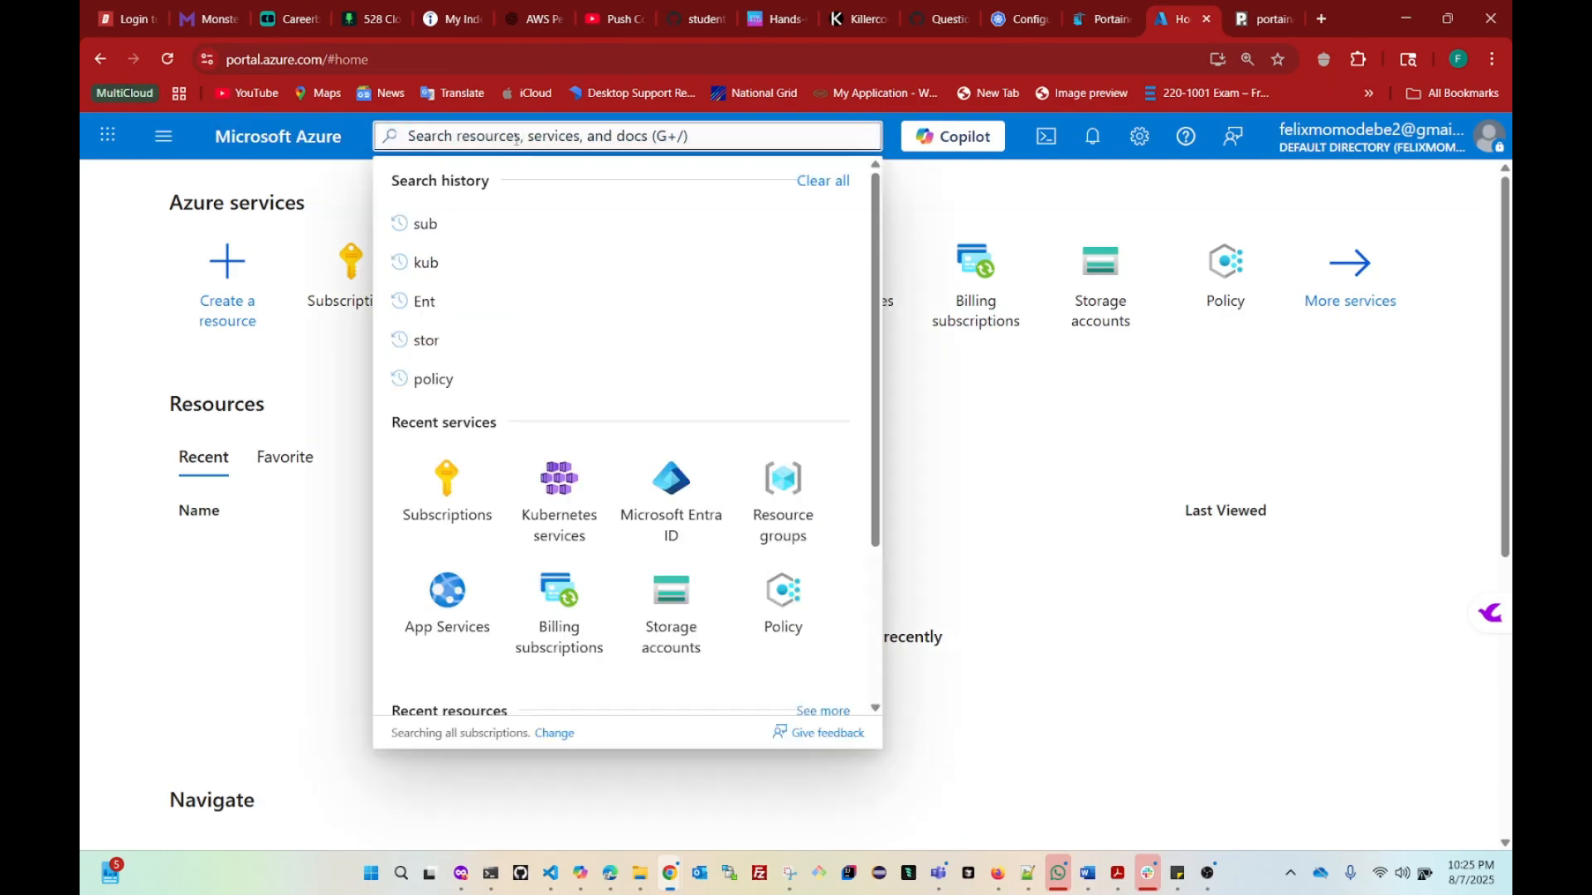
text(sub)
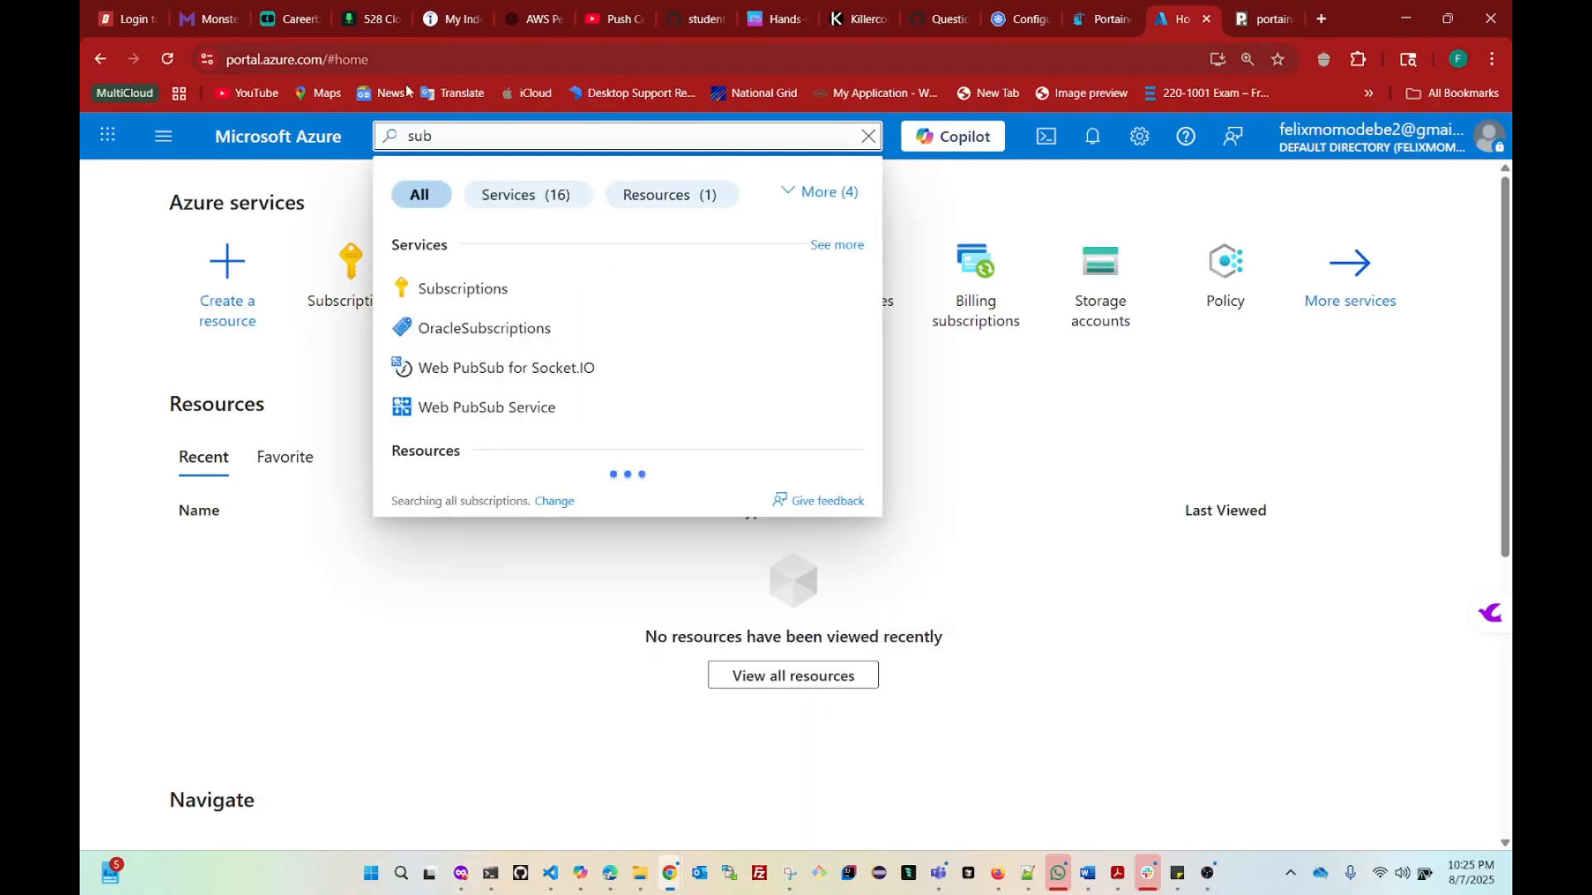
click(463, 290)
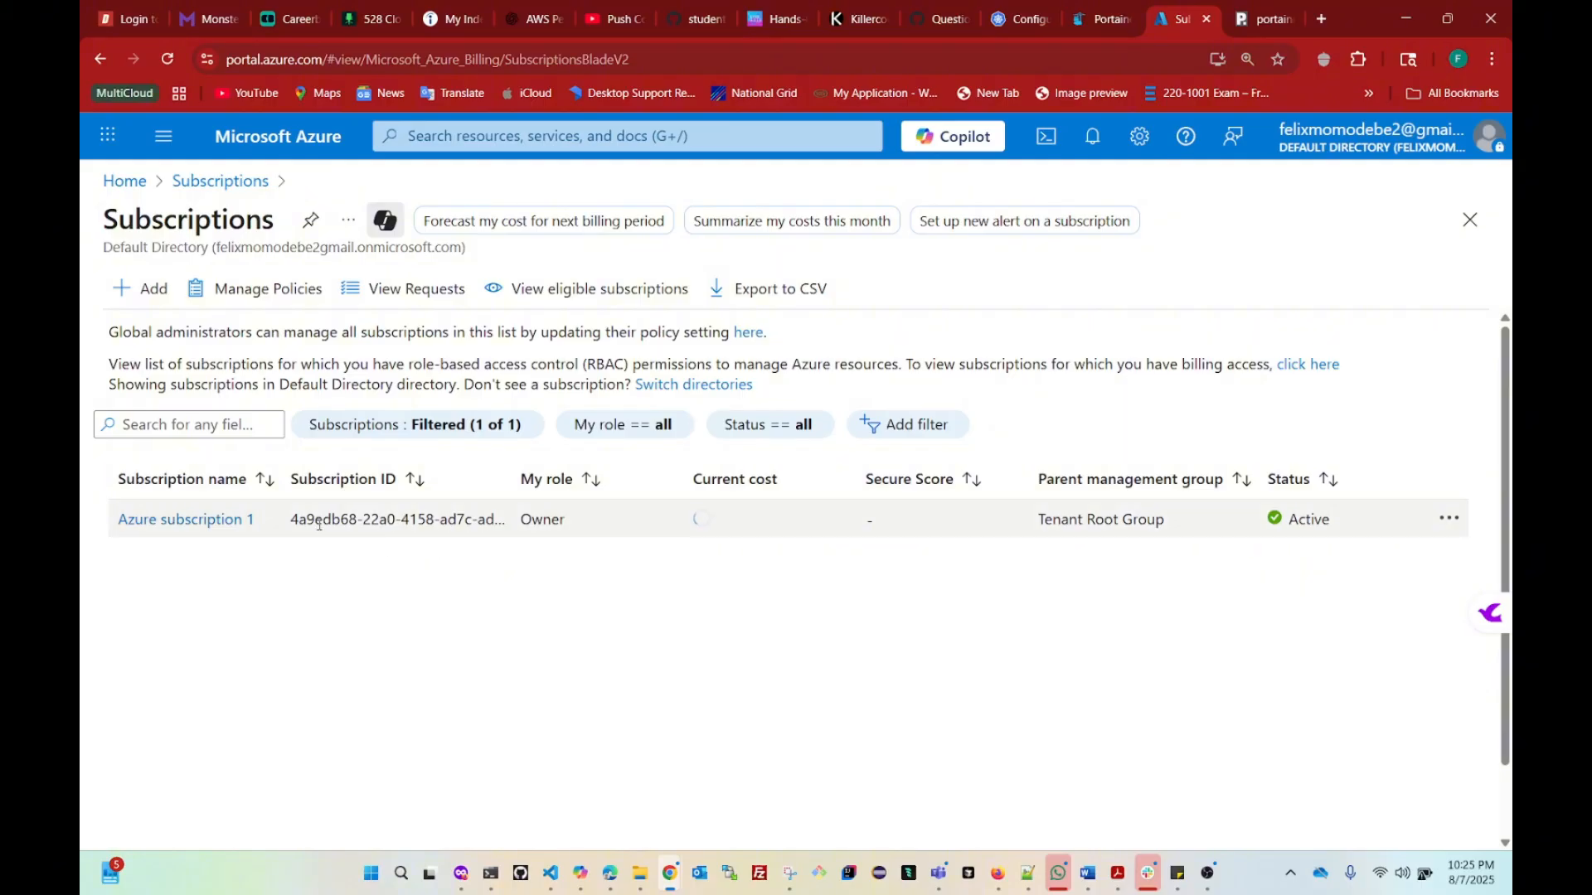
drag(511, 475, 730, 476)
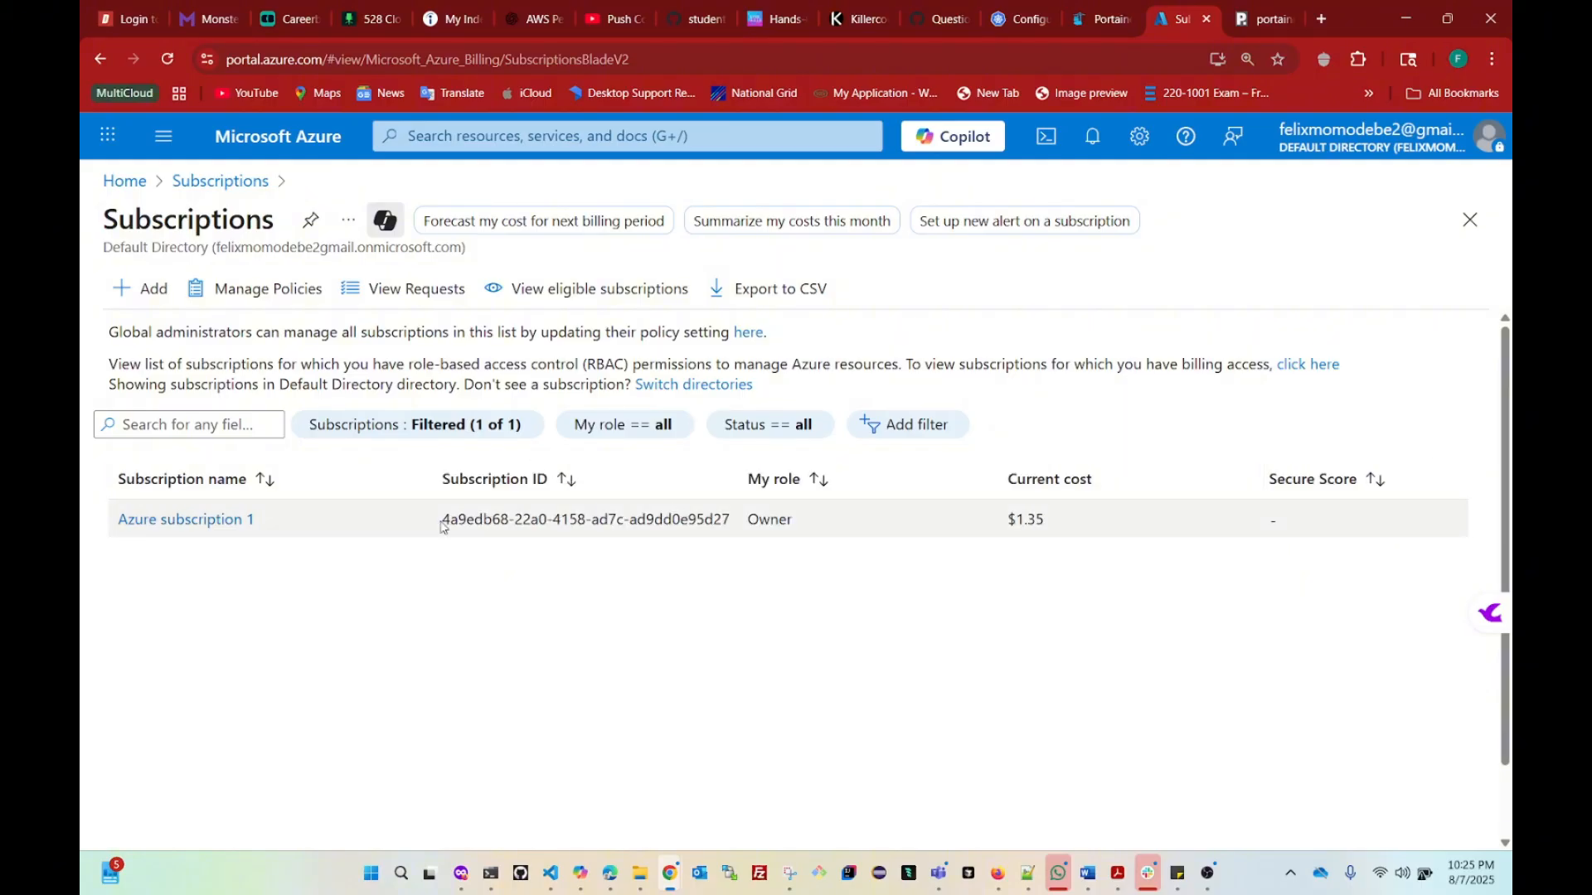
drag(443, 520, 728, 521)
key(ctrl+c)
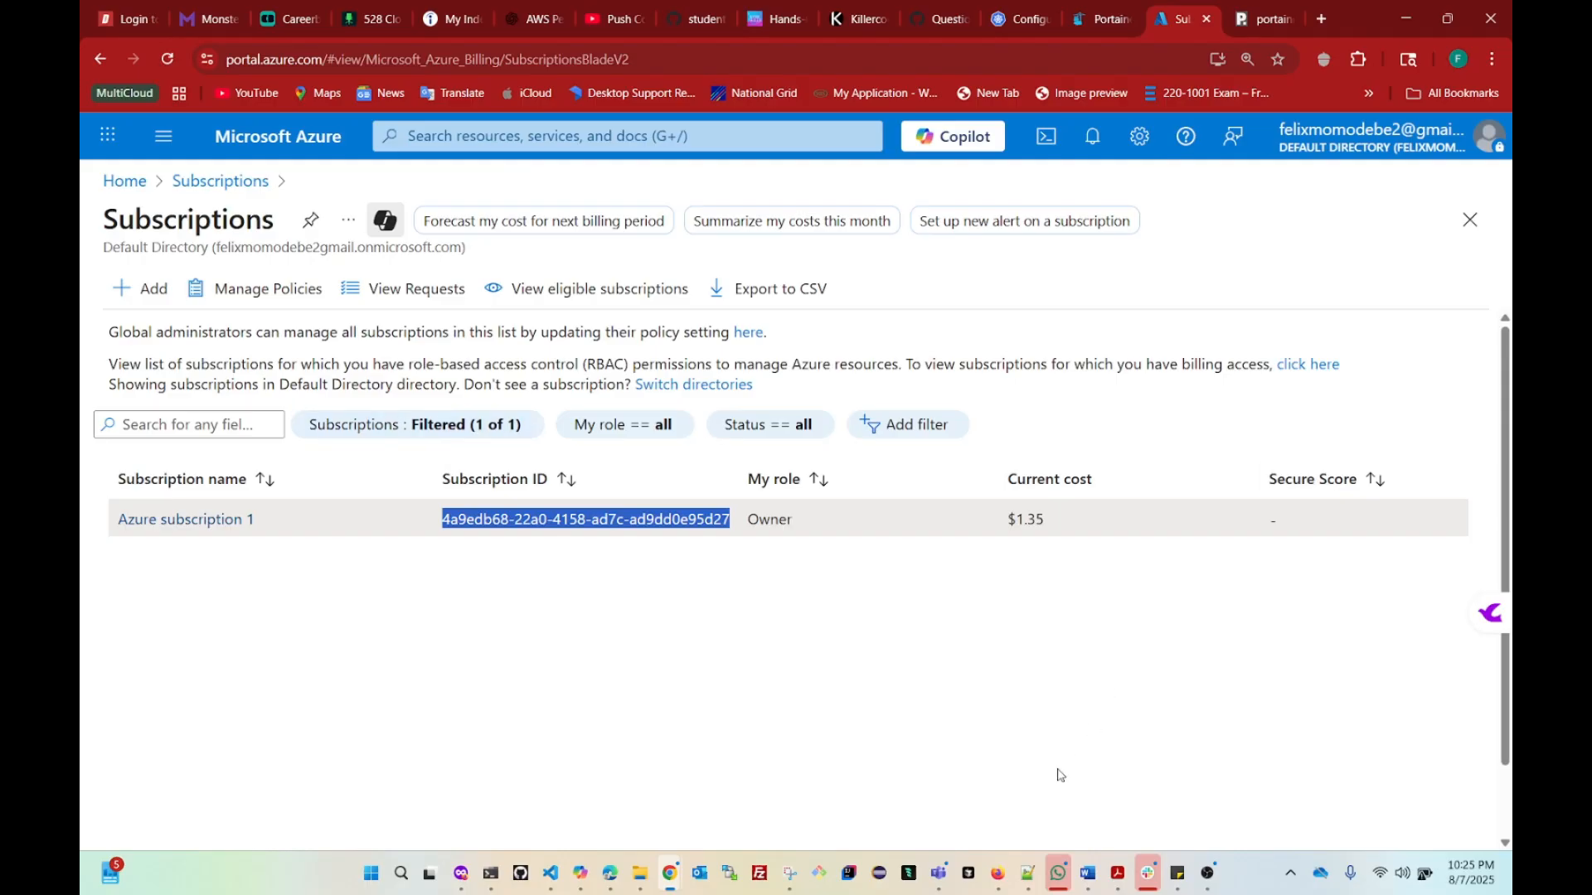
Step: Switch to Sticky Notes, widen the empty note, and record the copied subscription ID under the label "Sub ID:"
click(1178, 877)
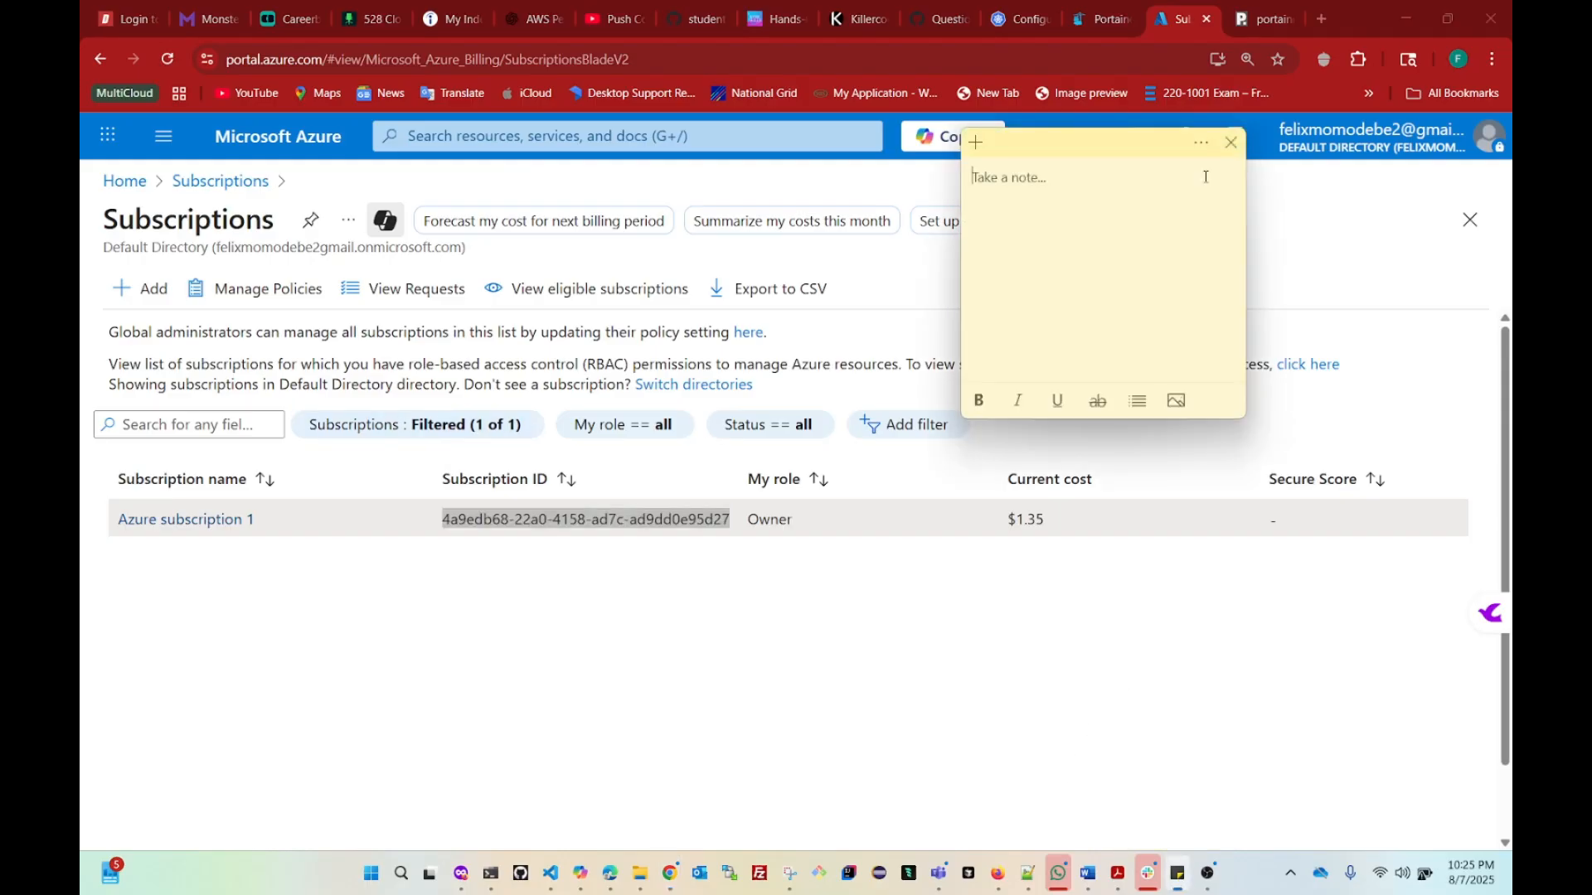
drag(960, 230, 540, 227)
text(S)
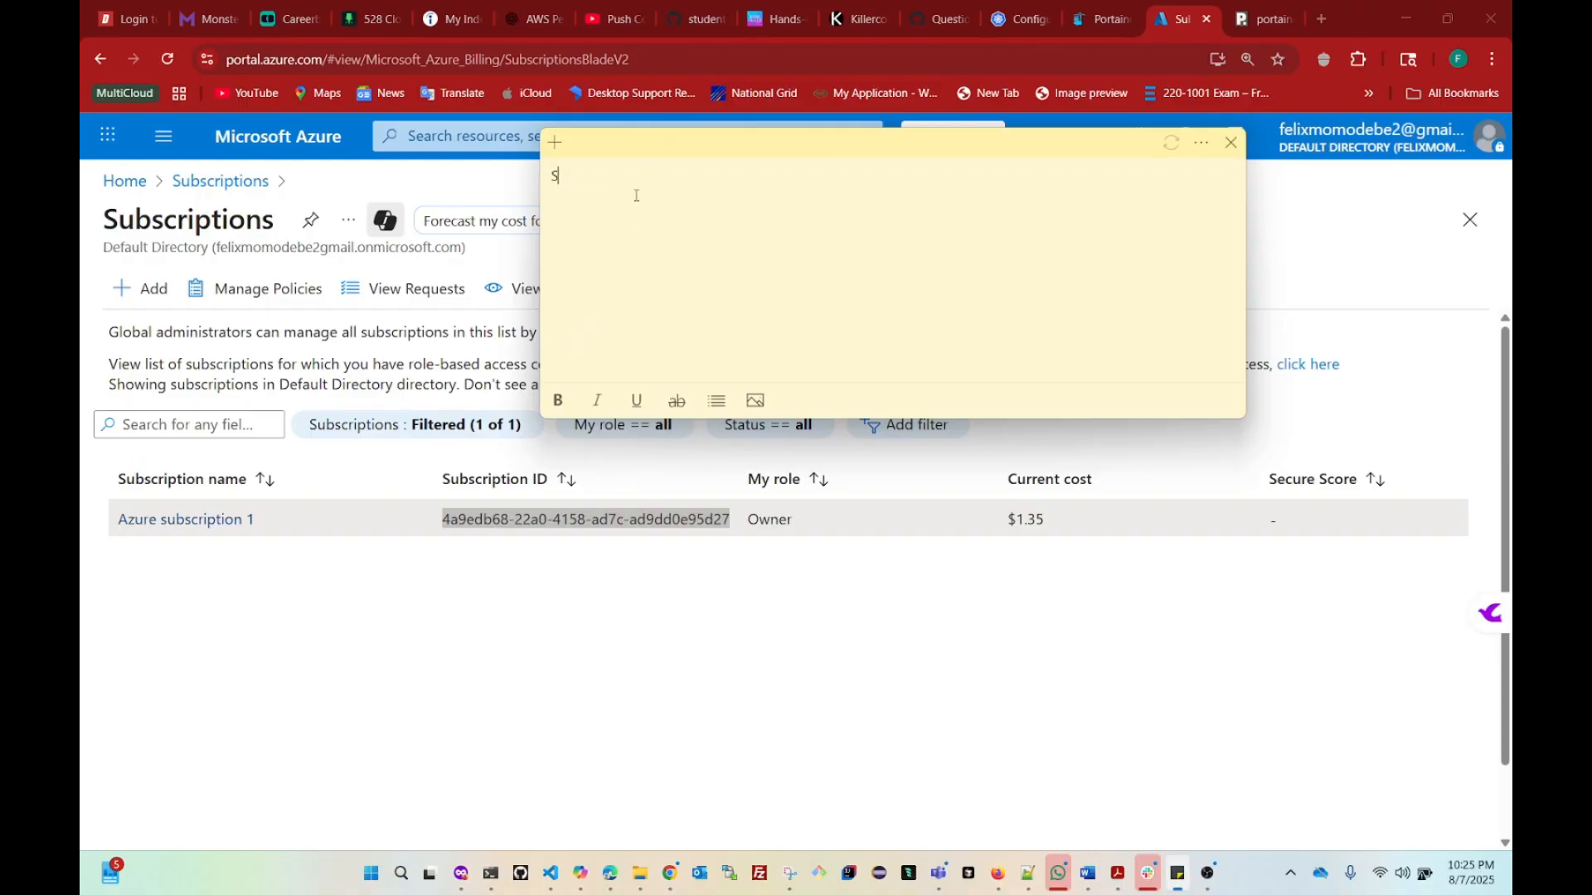
text(ub ID:)
key(ctrl+v)
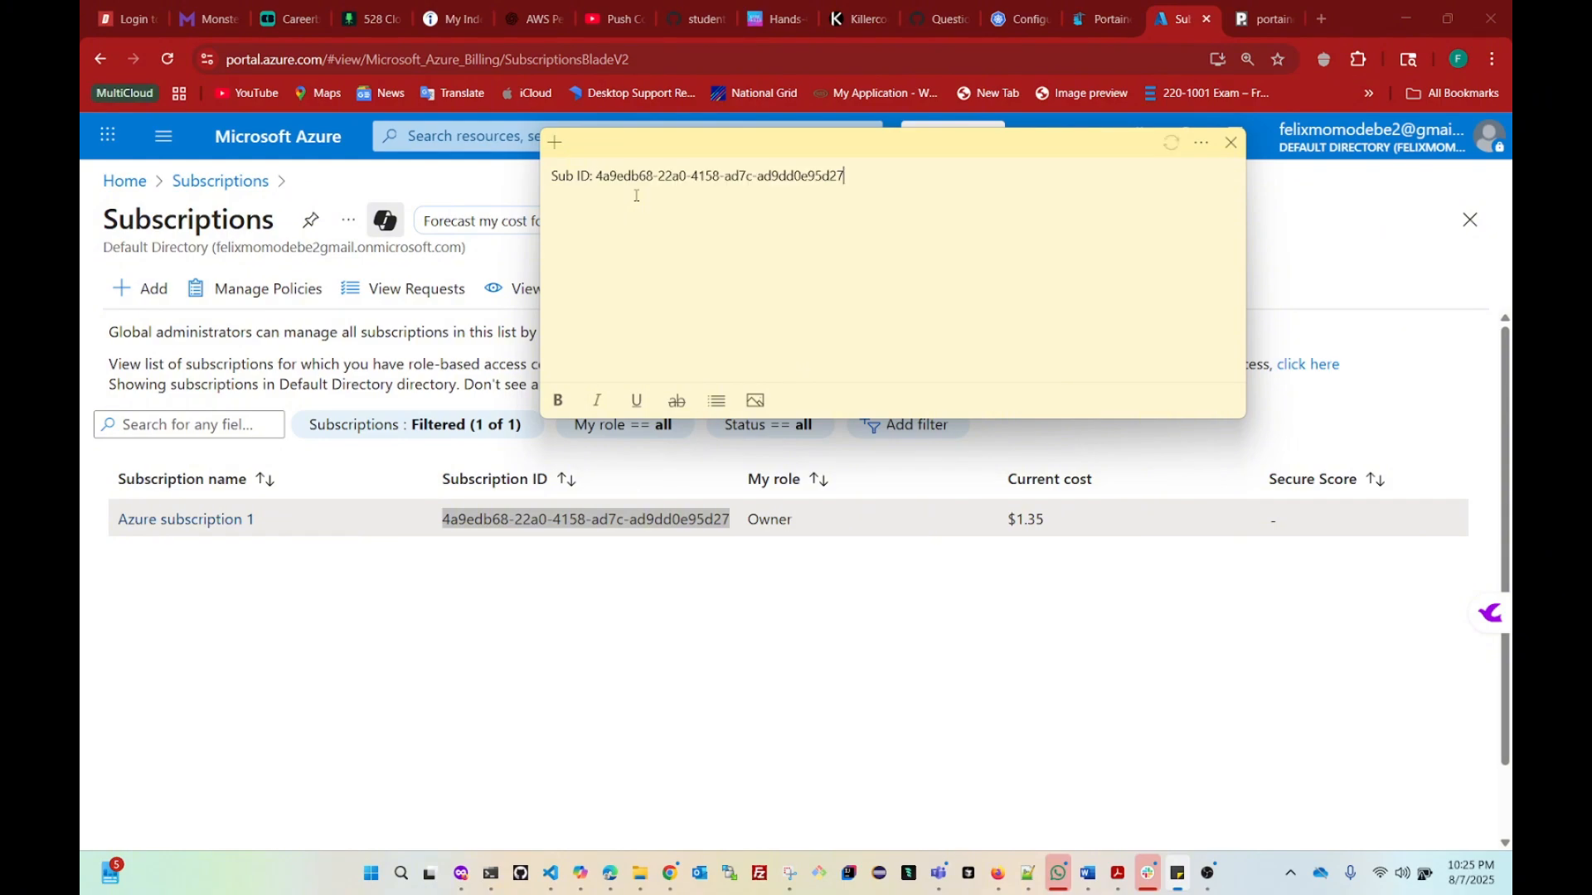
click(381, 686)
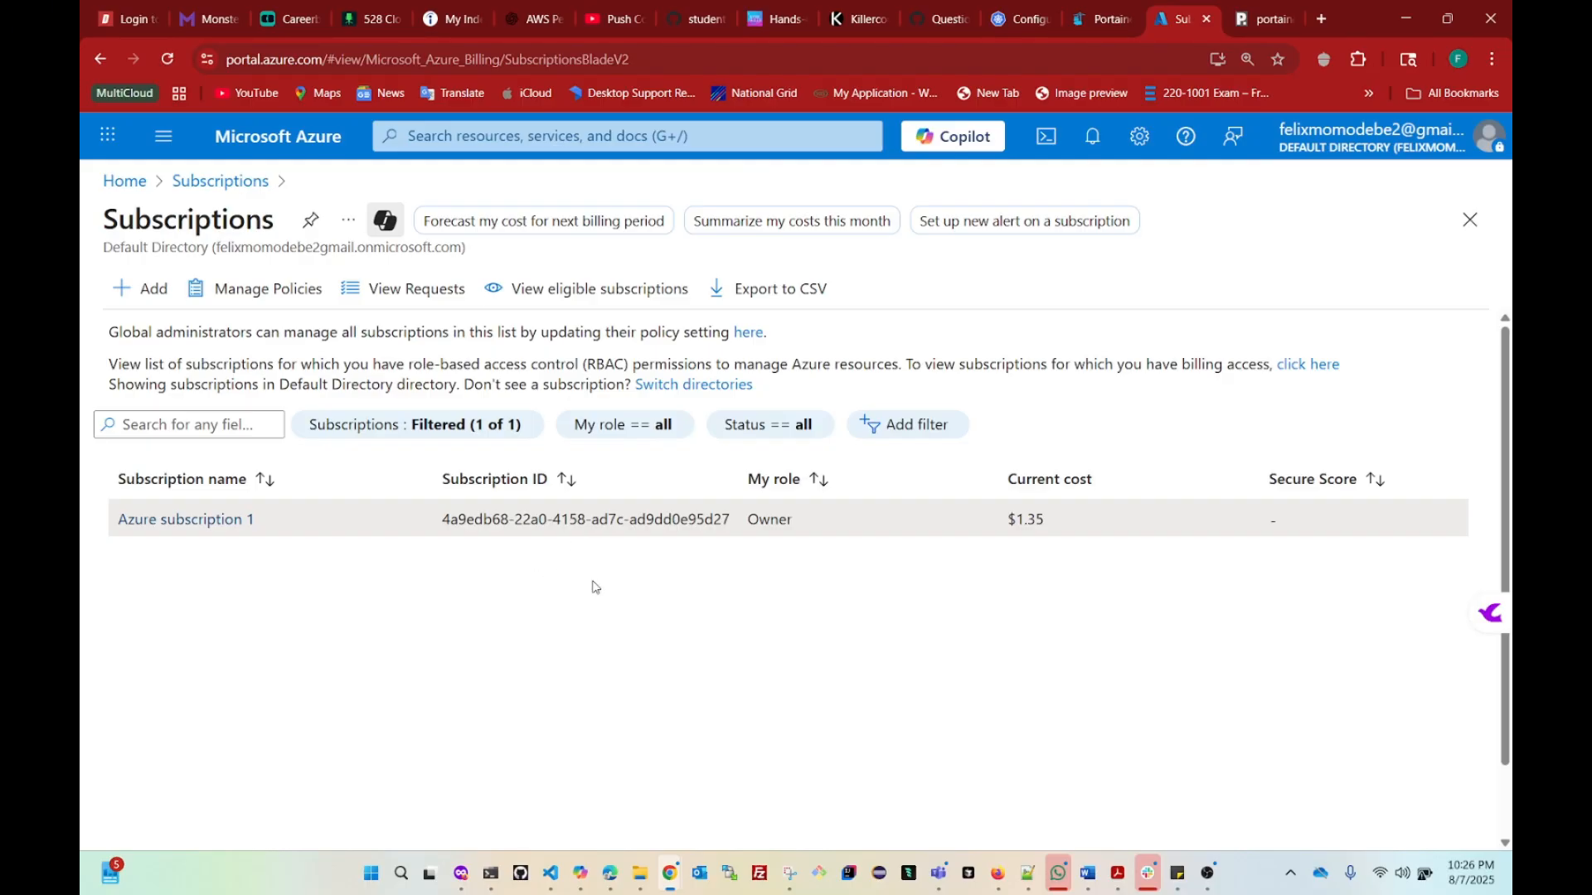
Step: Open Microsoft Entra ID in the Azure portal and go to the directory's App registrations
click(161, 150)
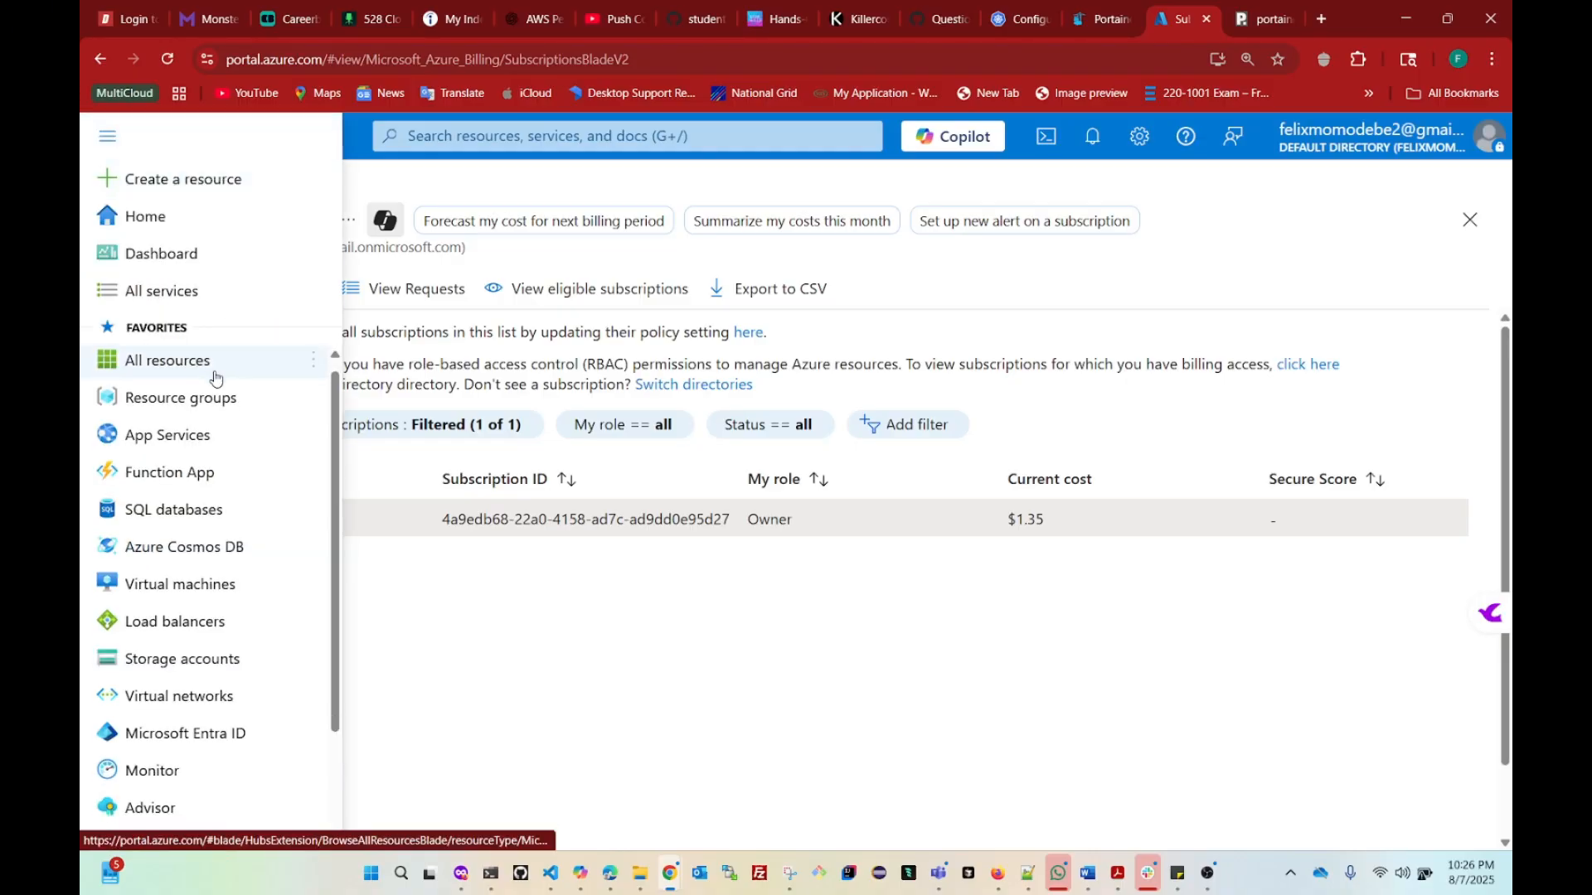
scroll(213, 377, down, 1)
scroll(166, 373, down, 1)
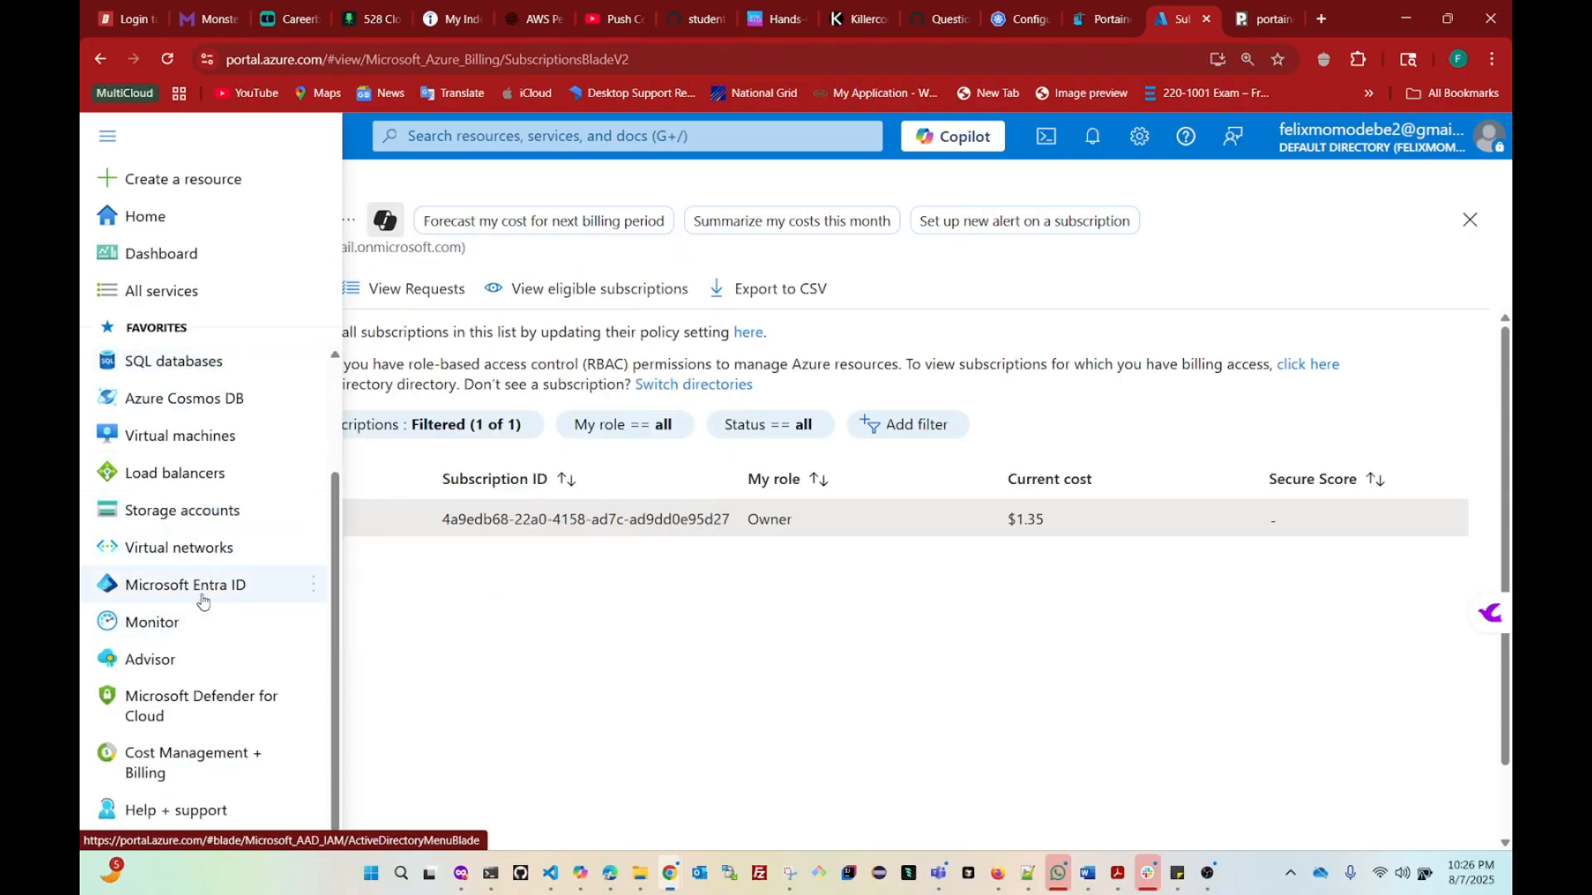
mouse_move(202, 602)
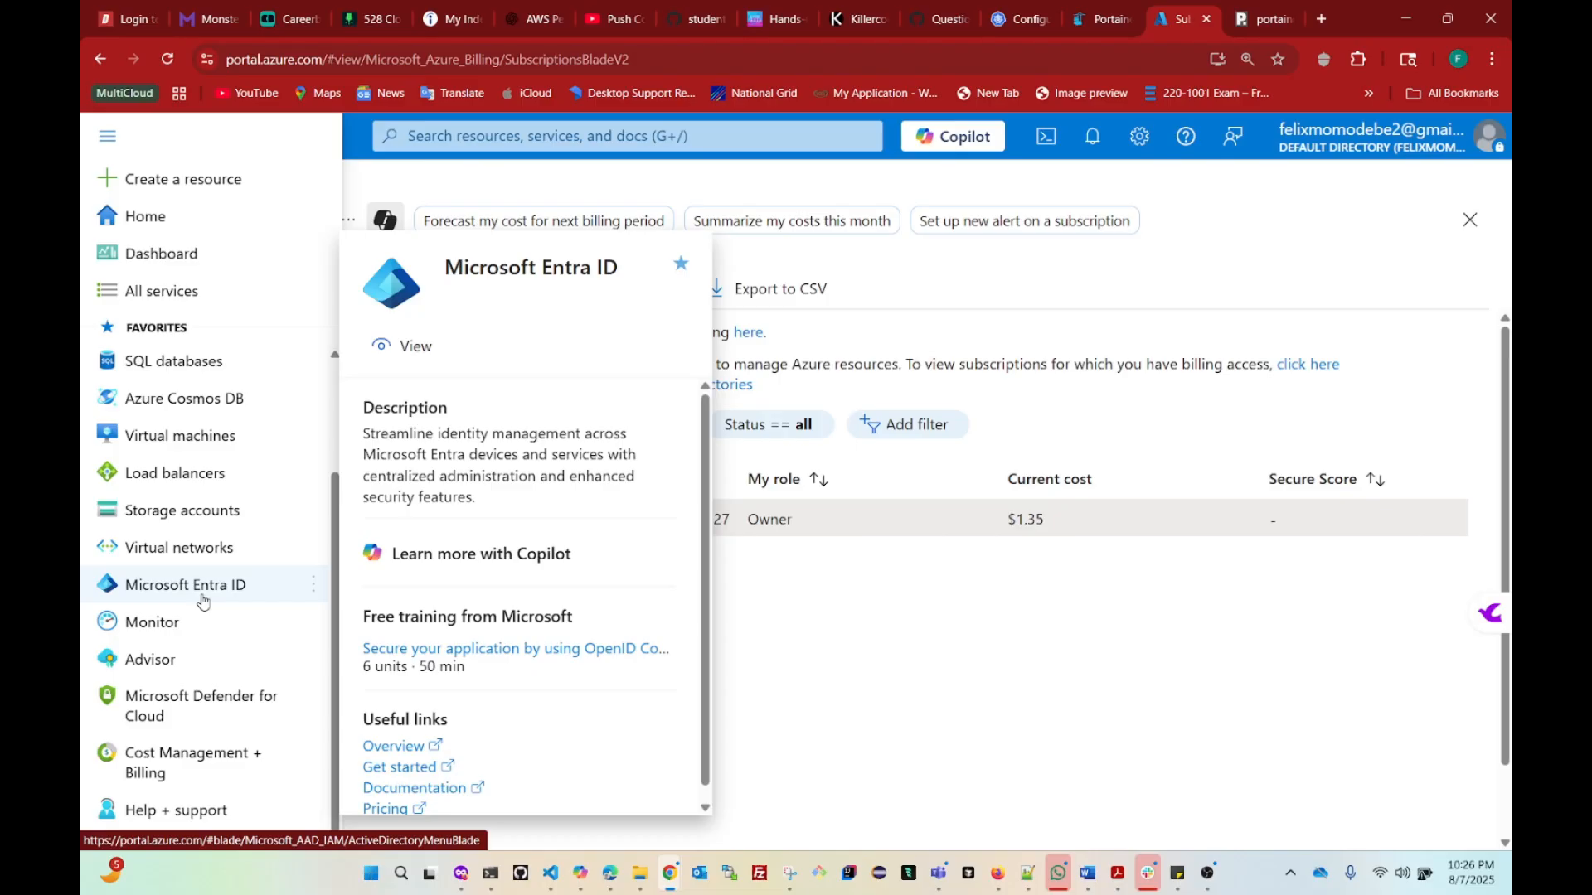
click(201, 599)
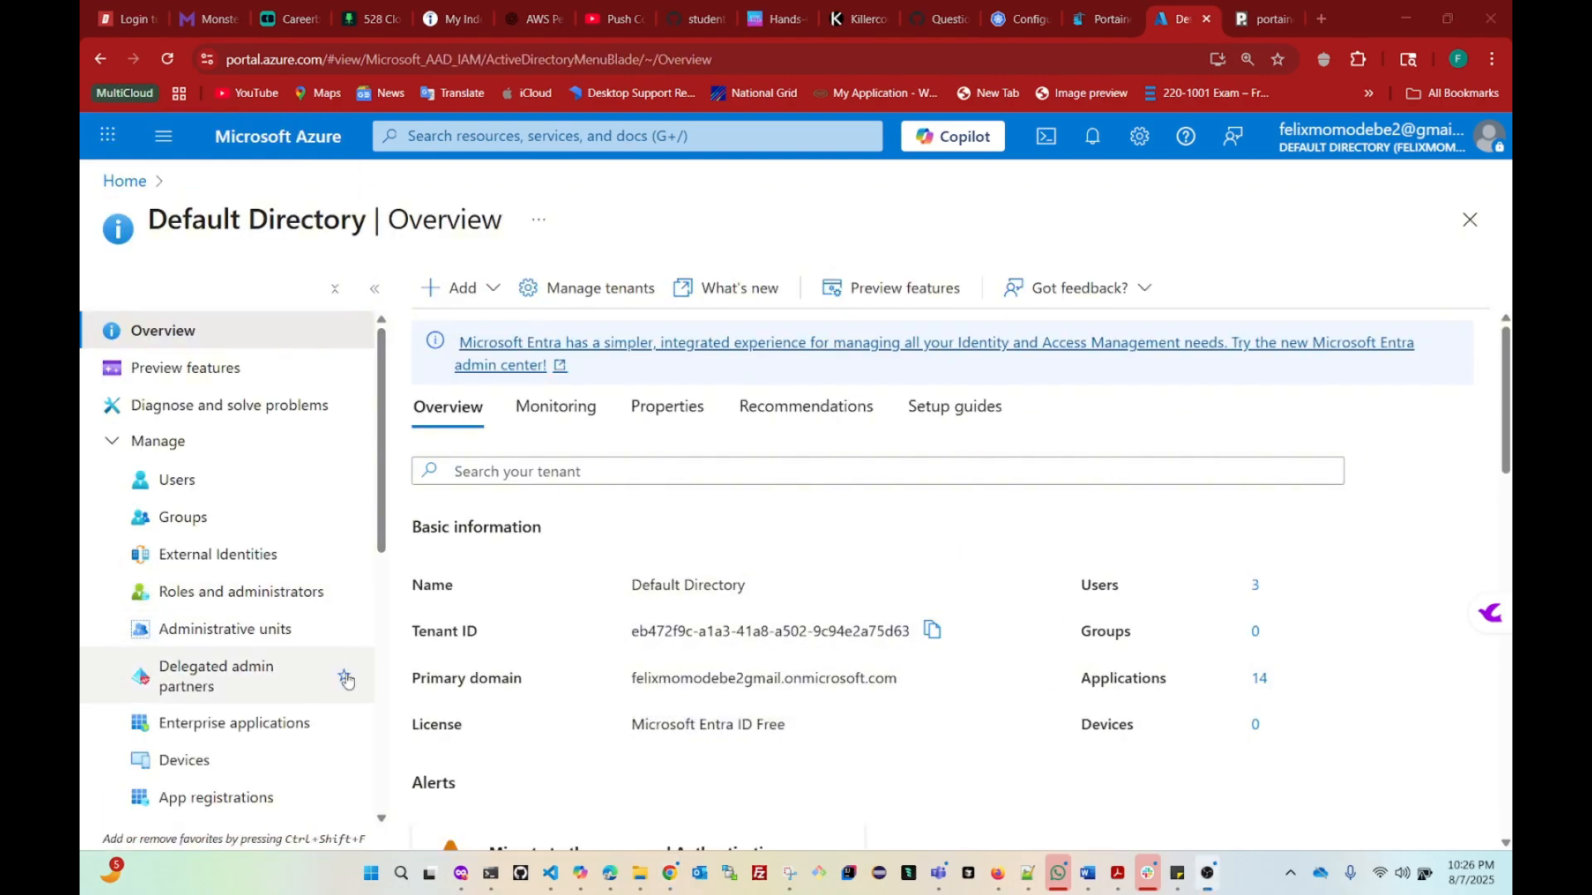
scroll(265, 647, down, 1)
scroll(266, 647, down, 1)
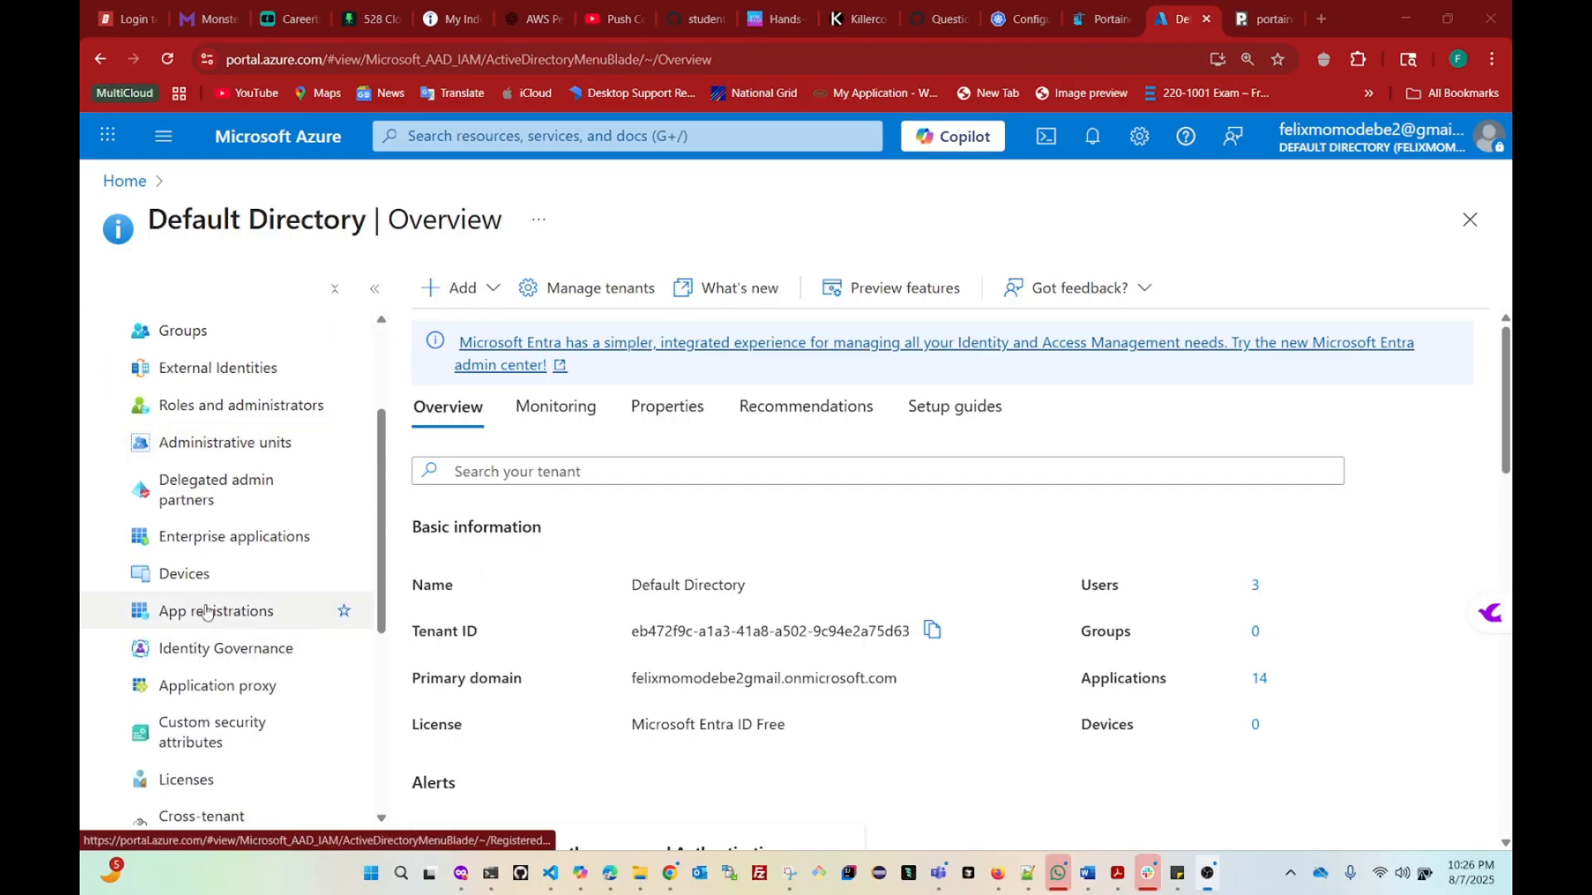
click(188, 619)
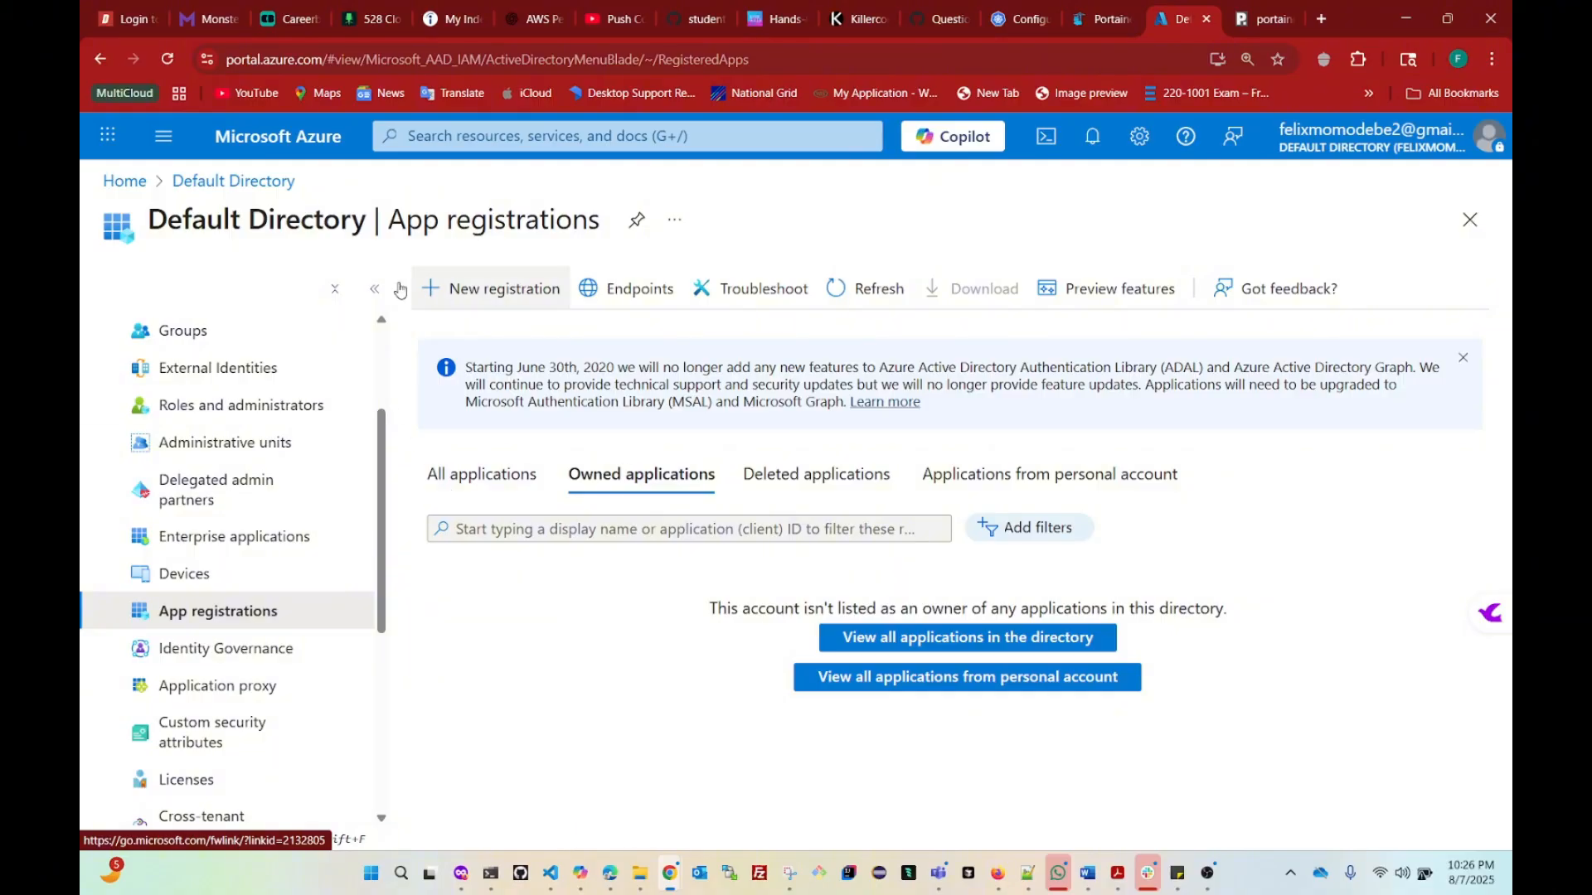
Step: Register a new application named portainer-azure-app, keeping the single-tenant account type and leaving the redirect URI empty
click(479, 297)
click(215, 381)
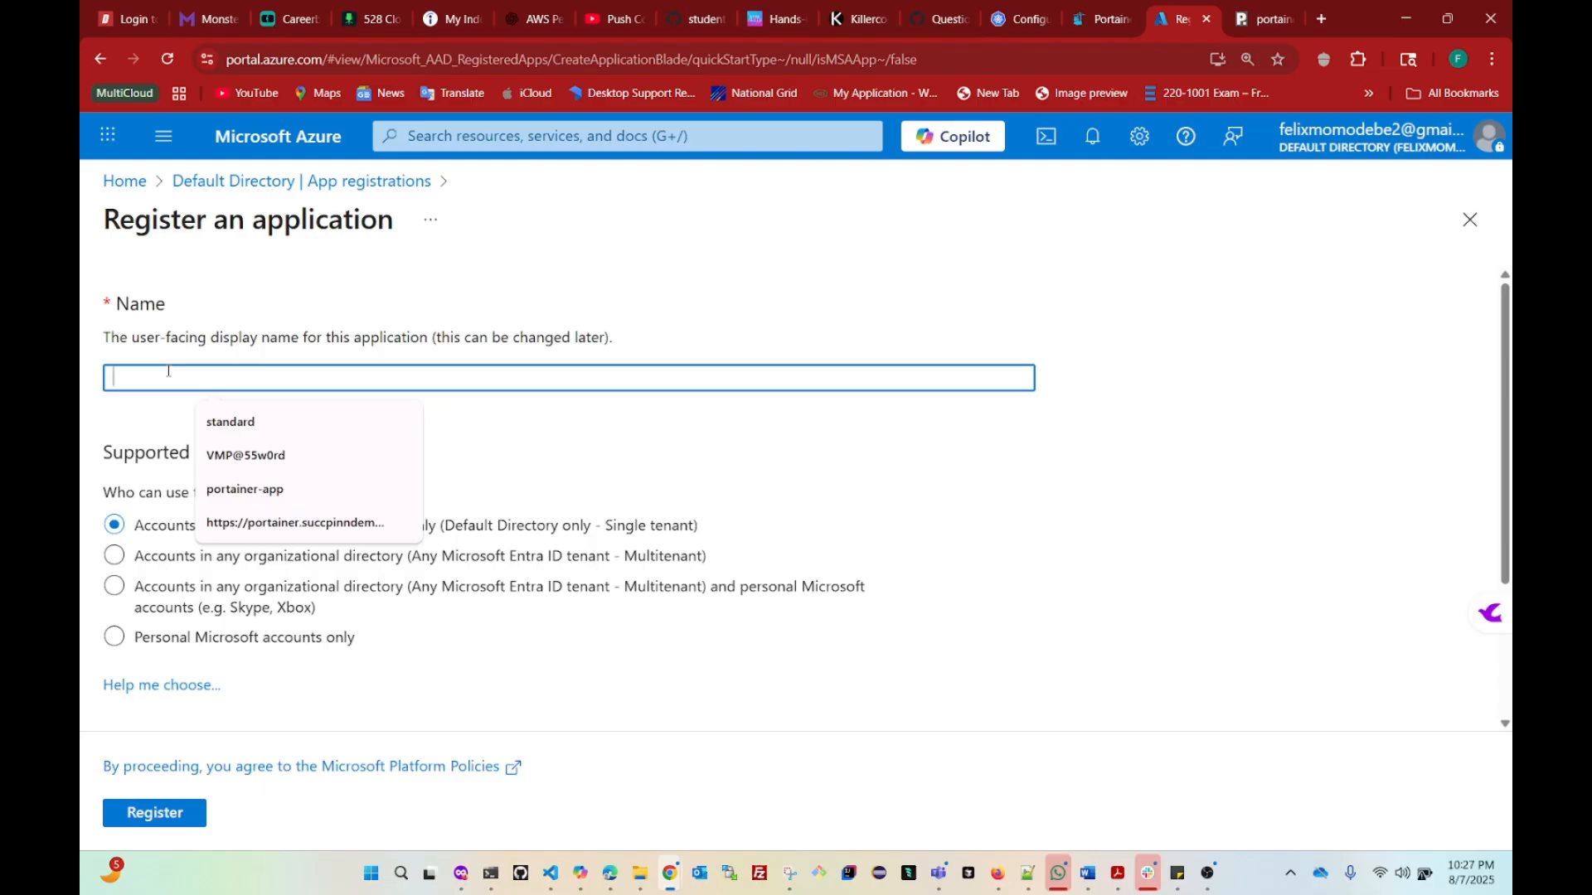
text(po)
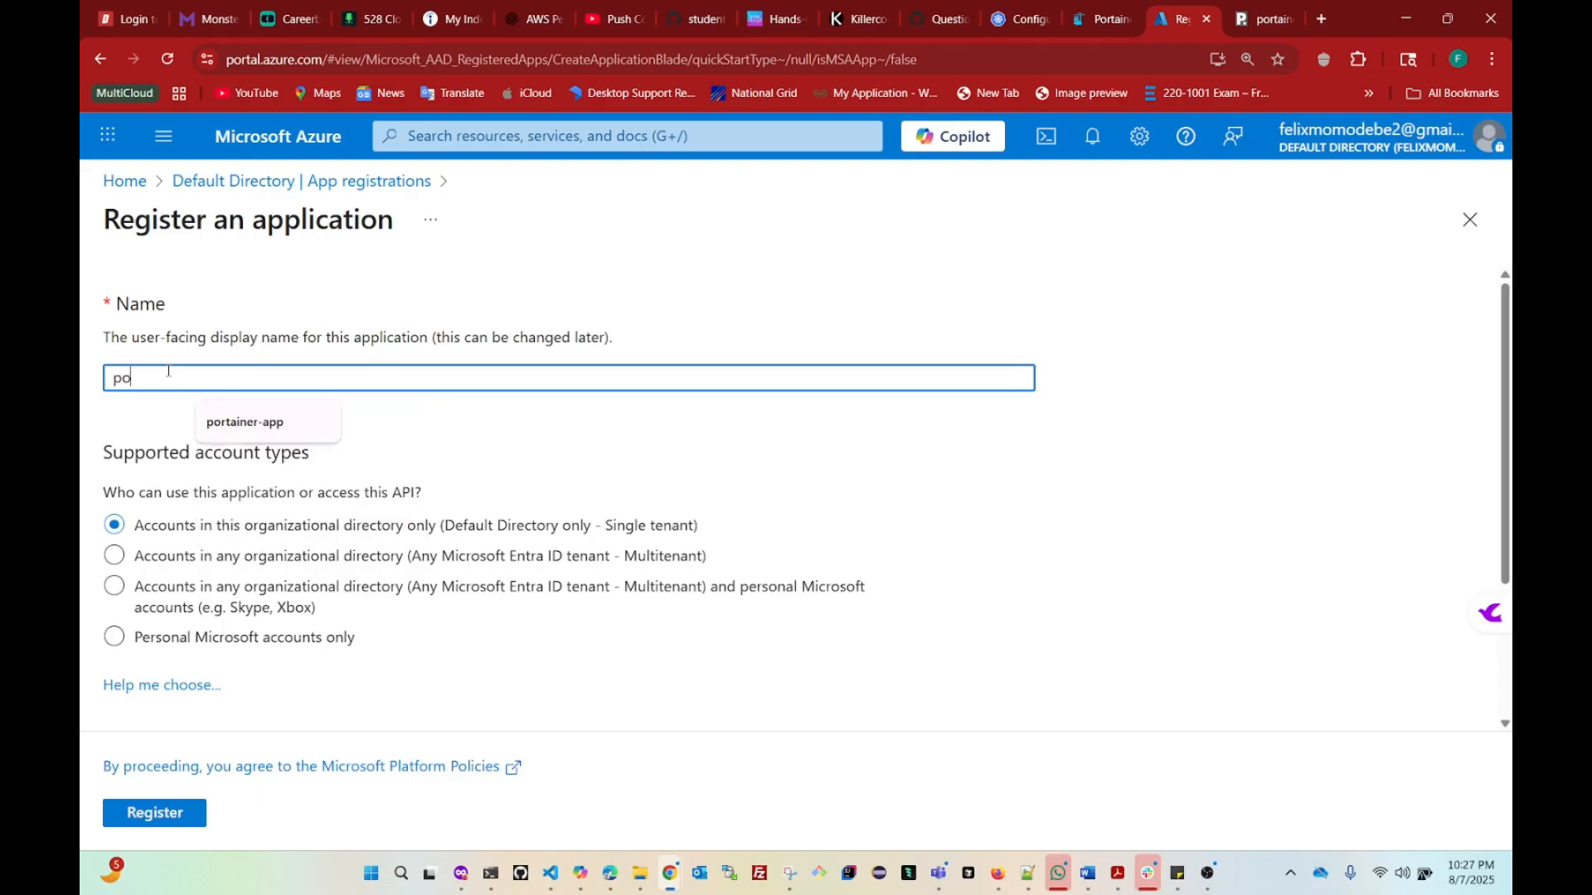
text(rtainer-azur)
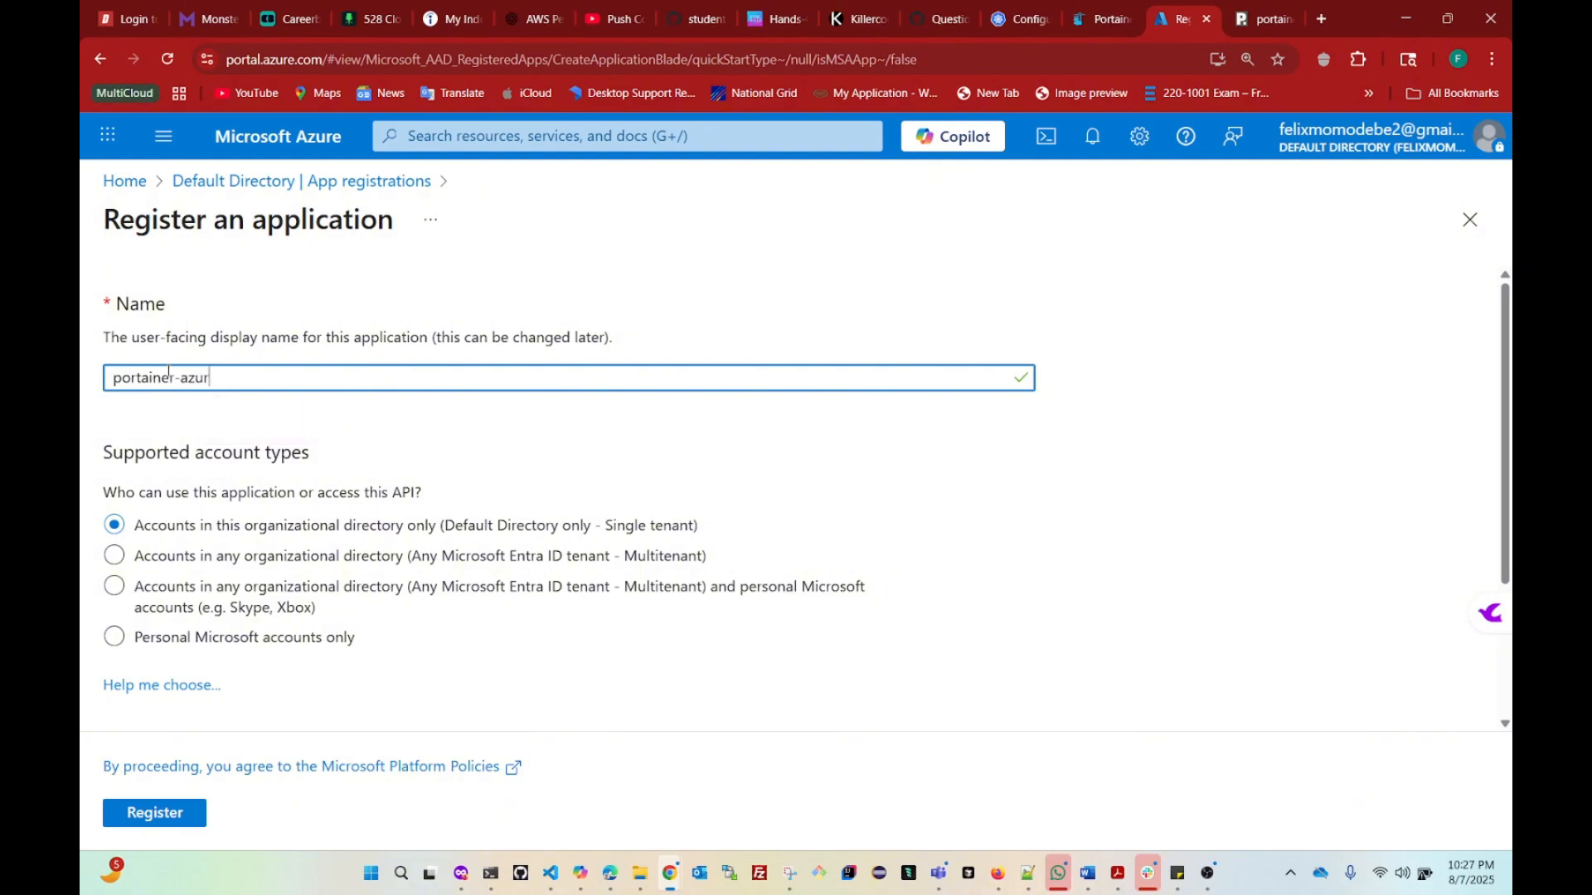
text(e-app)
scroll(423, 435, down, 2)
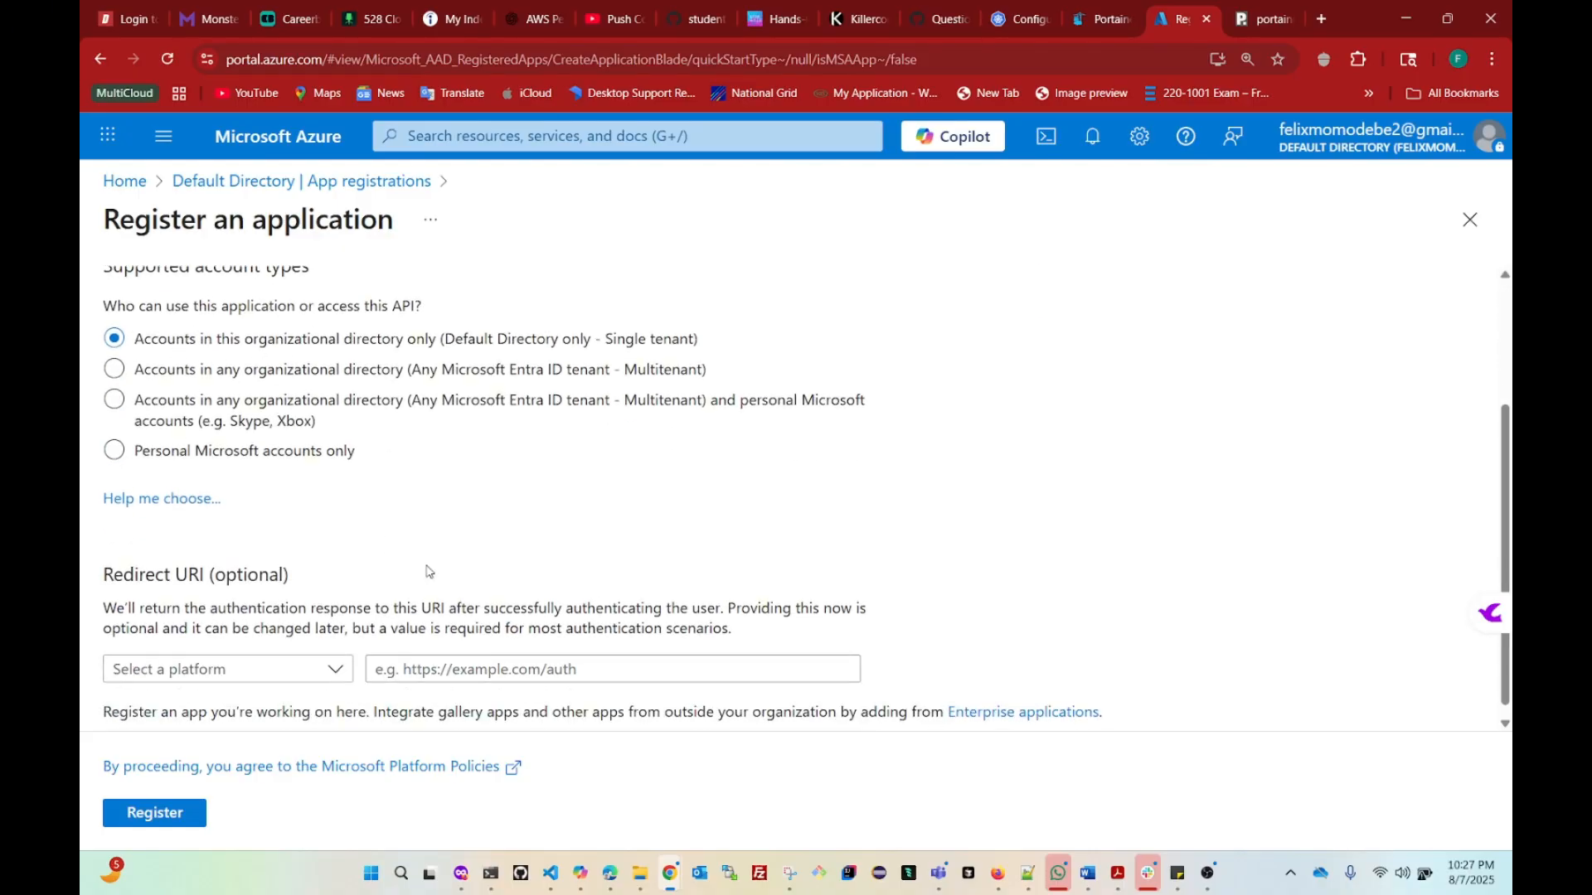
scroll(432, 570, down, 1)
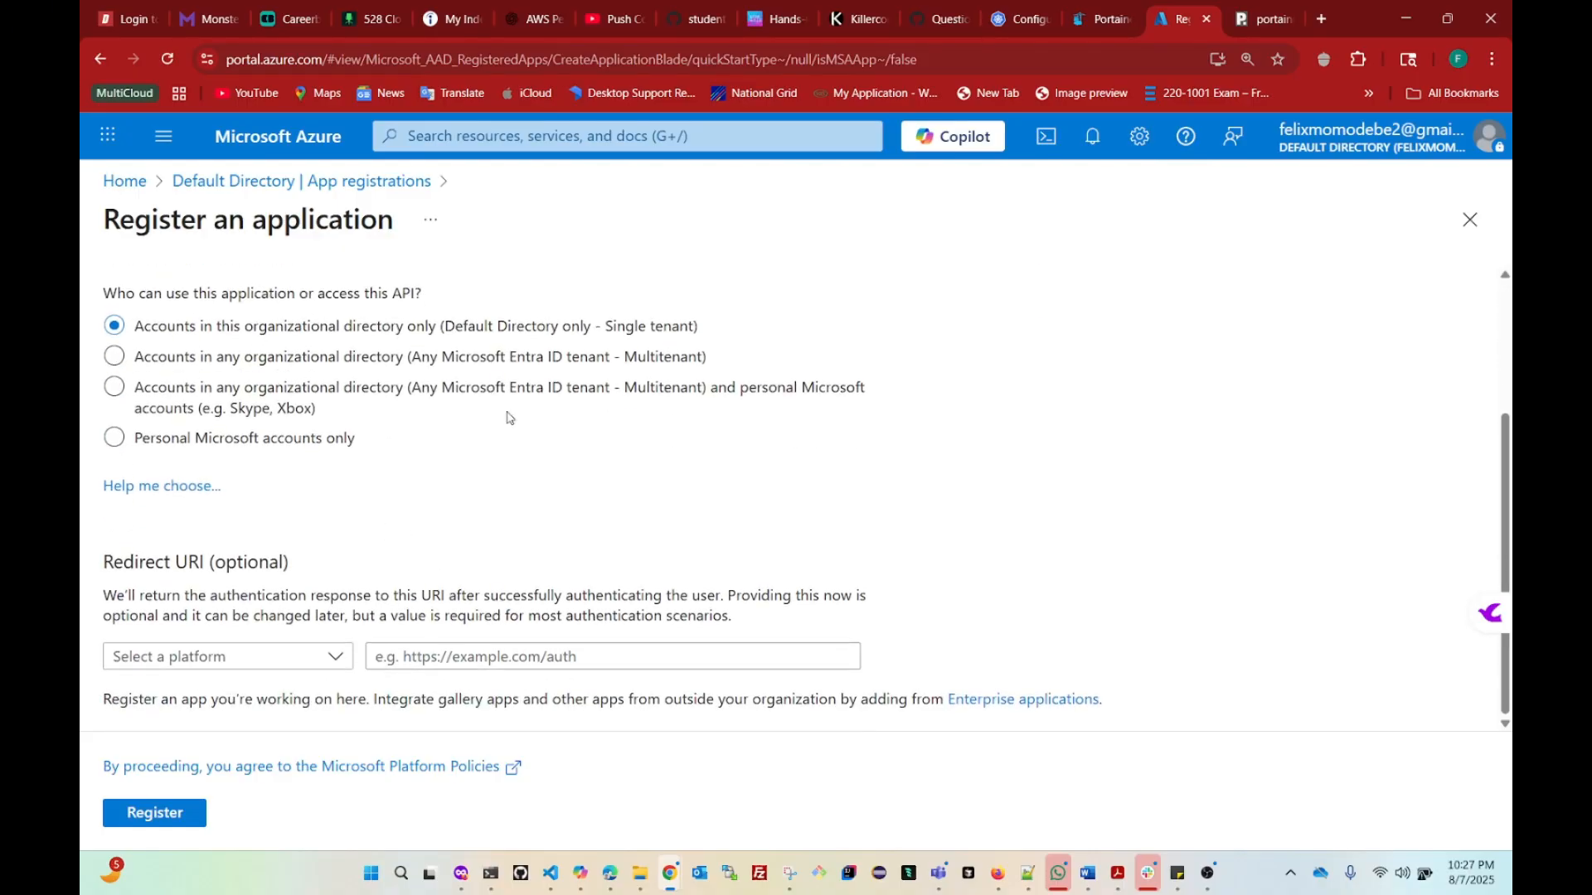
click(155, 814)
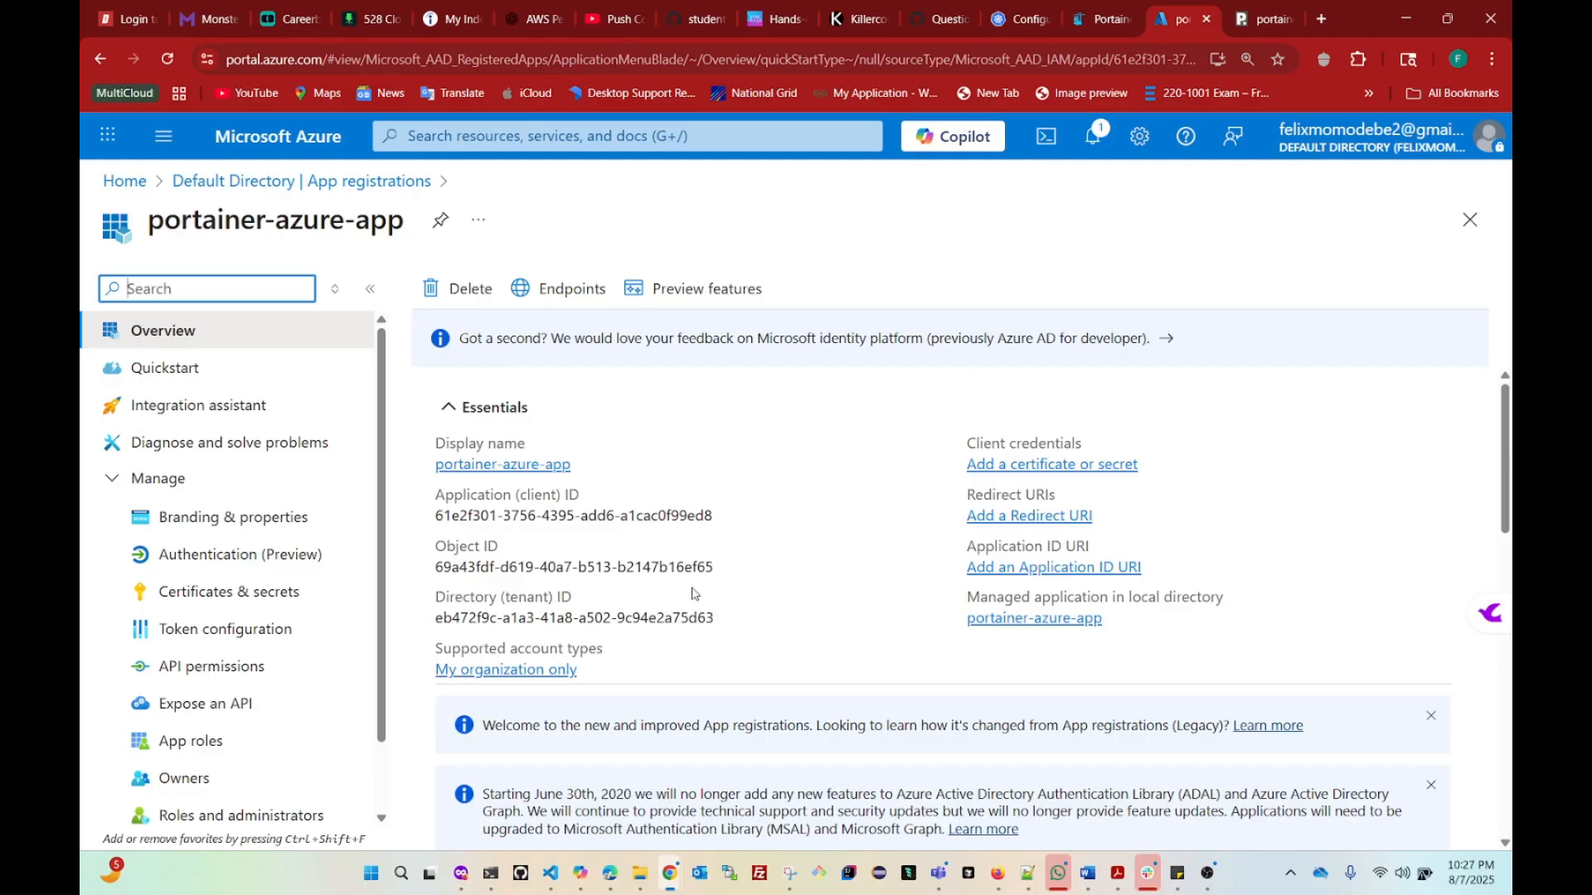
Step: Review the new app's overview at a smaller zoom and check which ID and secret fields Portainer's Azure credential form requires
scroll(695, 592, down, 2)
scroll(694, 593, up, 2)
click(1076, 239)
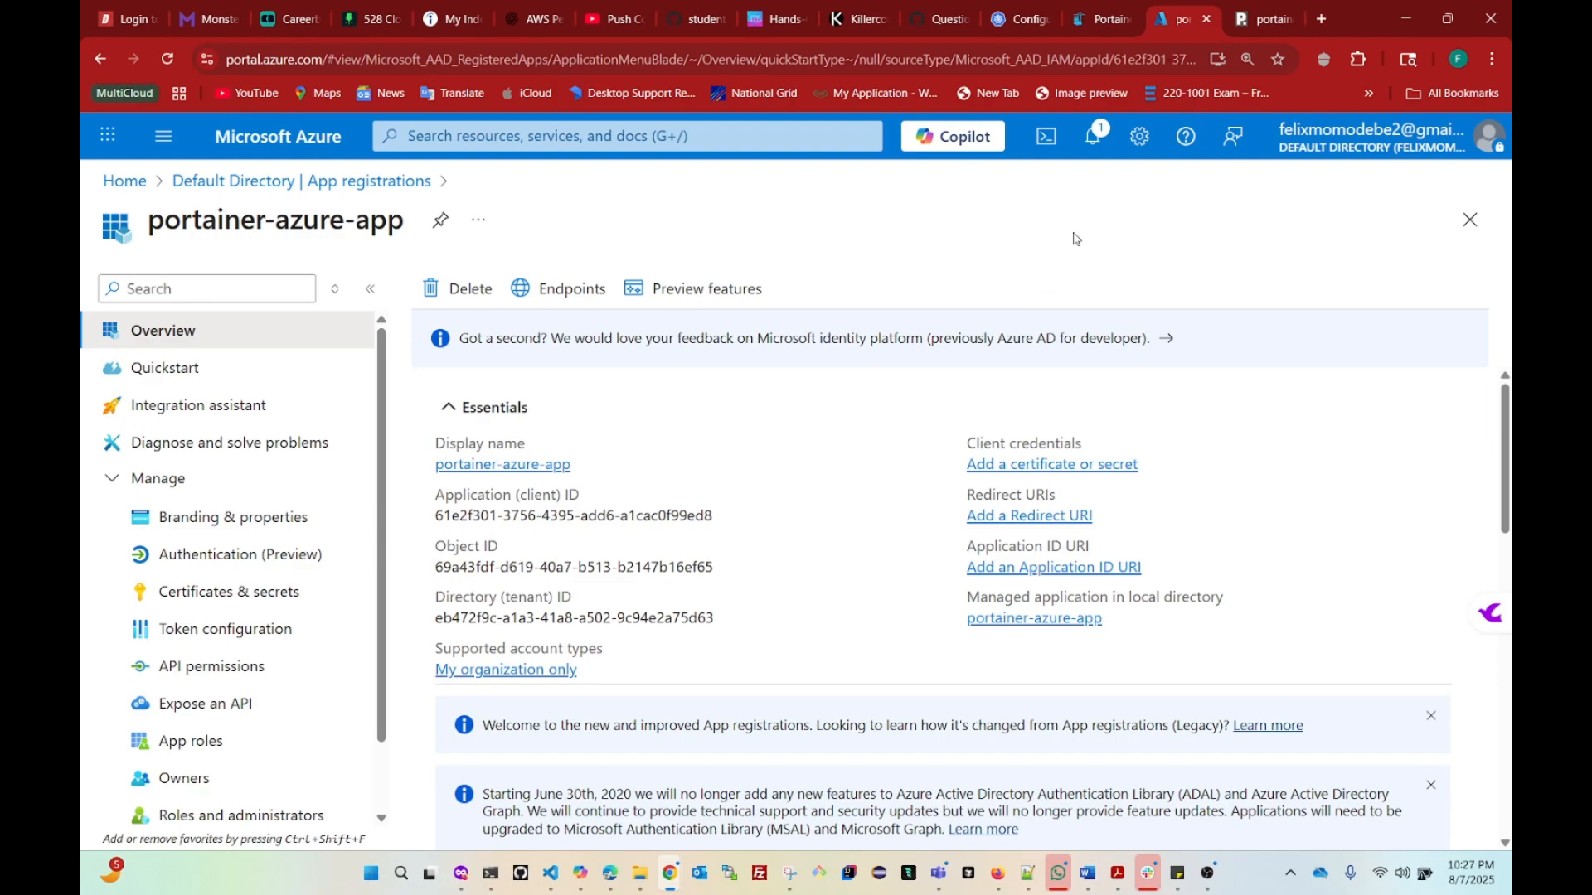
key(ctrl+minus)
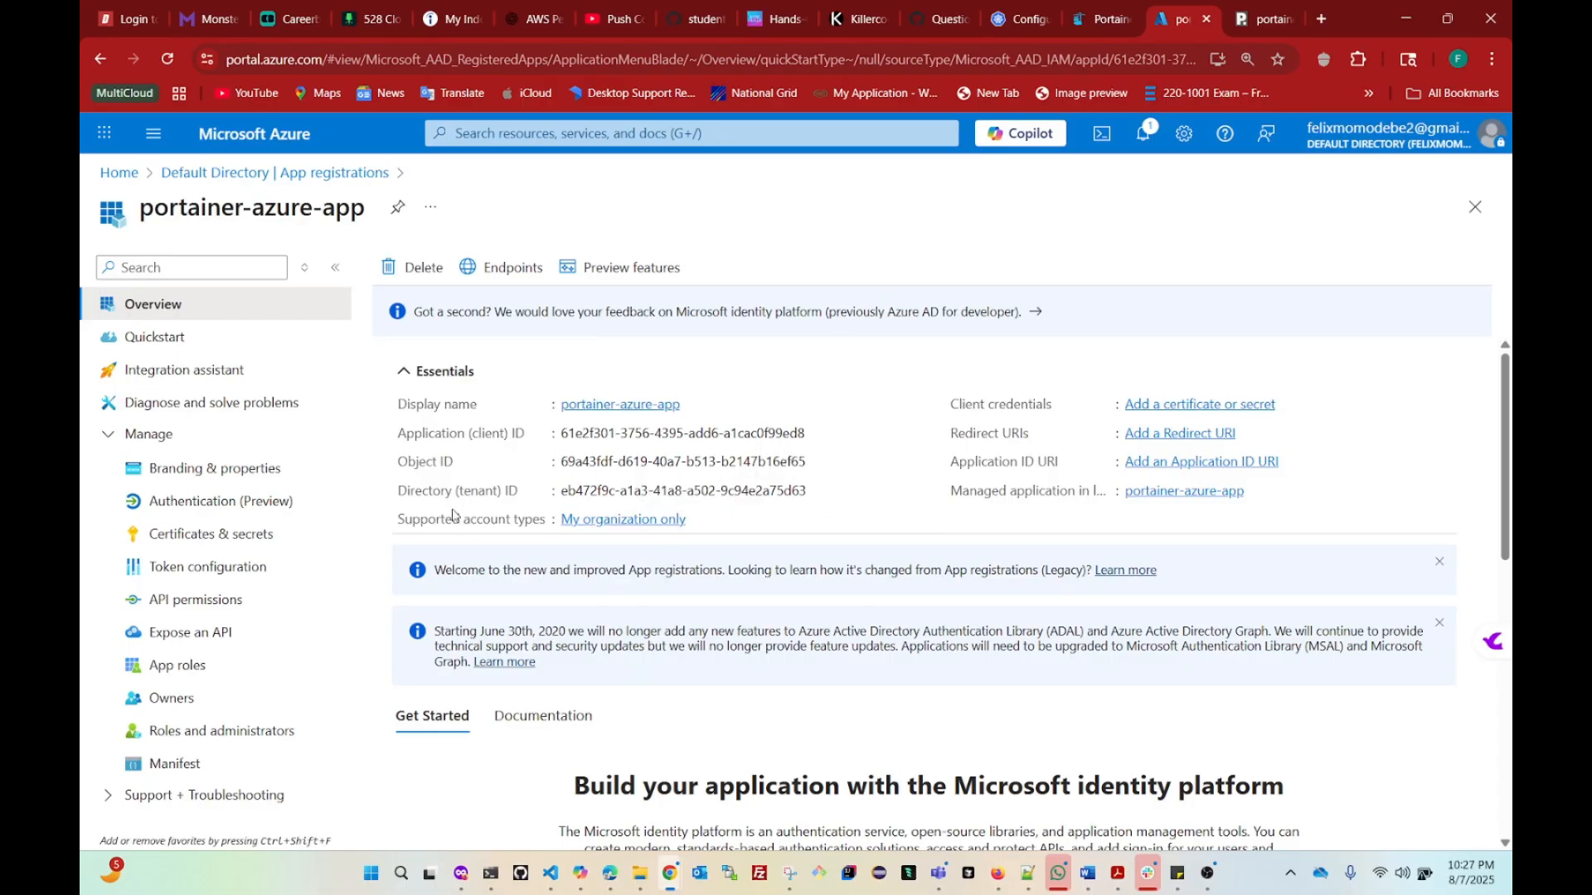
click(1106, 22)
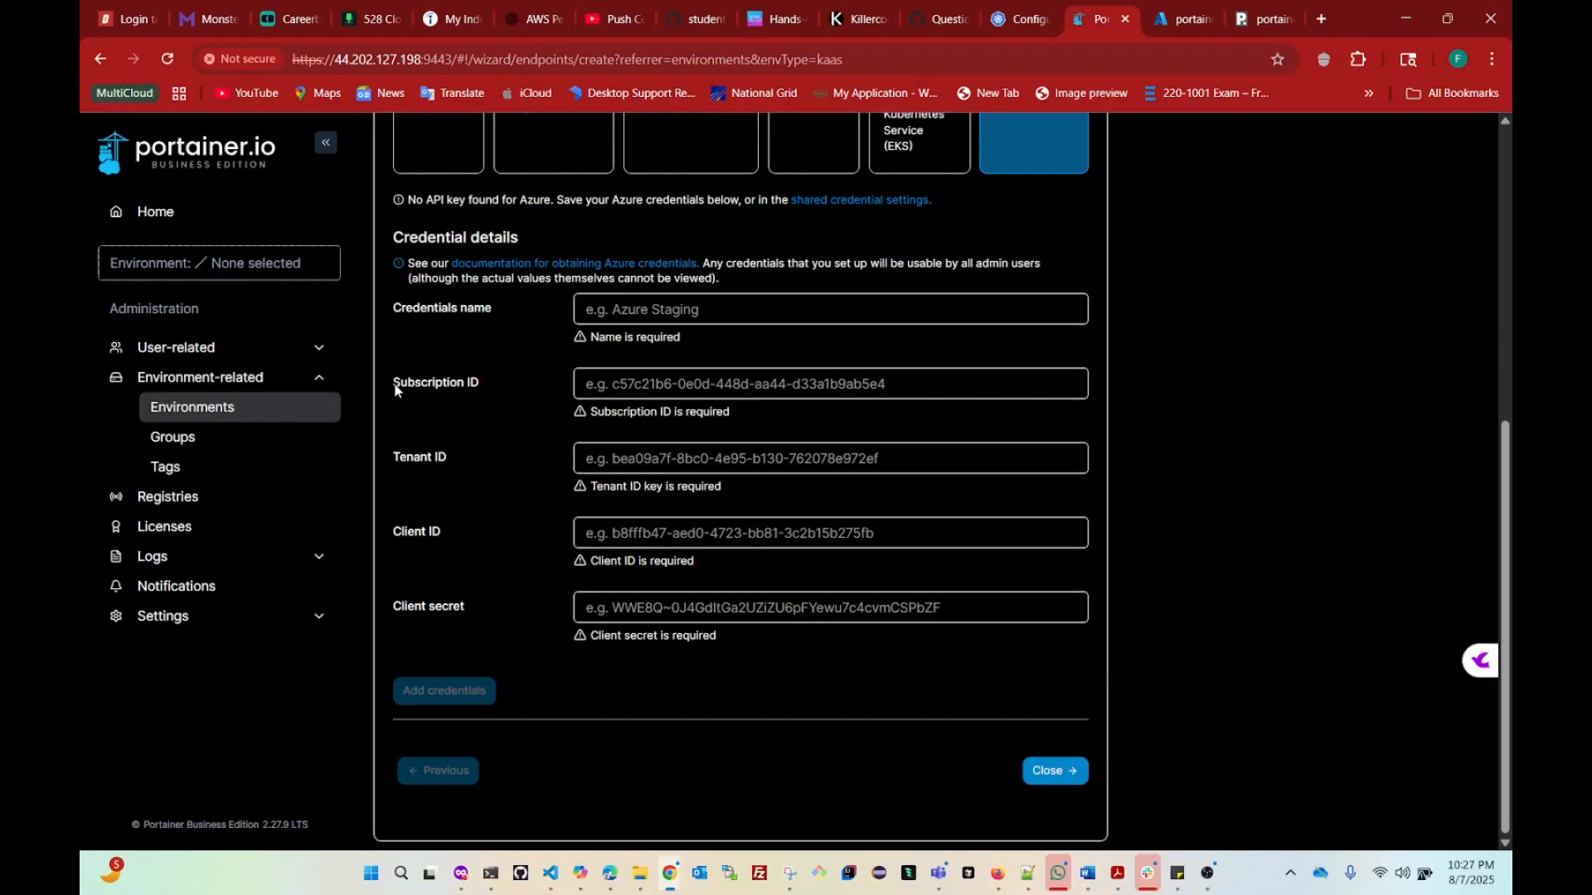
drag(395, 381, 479, 389)
drag(396, 456, 463, 461)
drag(393, 533, 452, 541)
drag(394, 607, 472, 614)
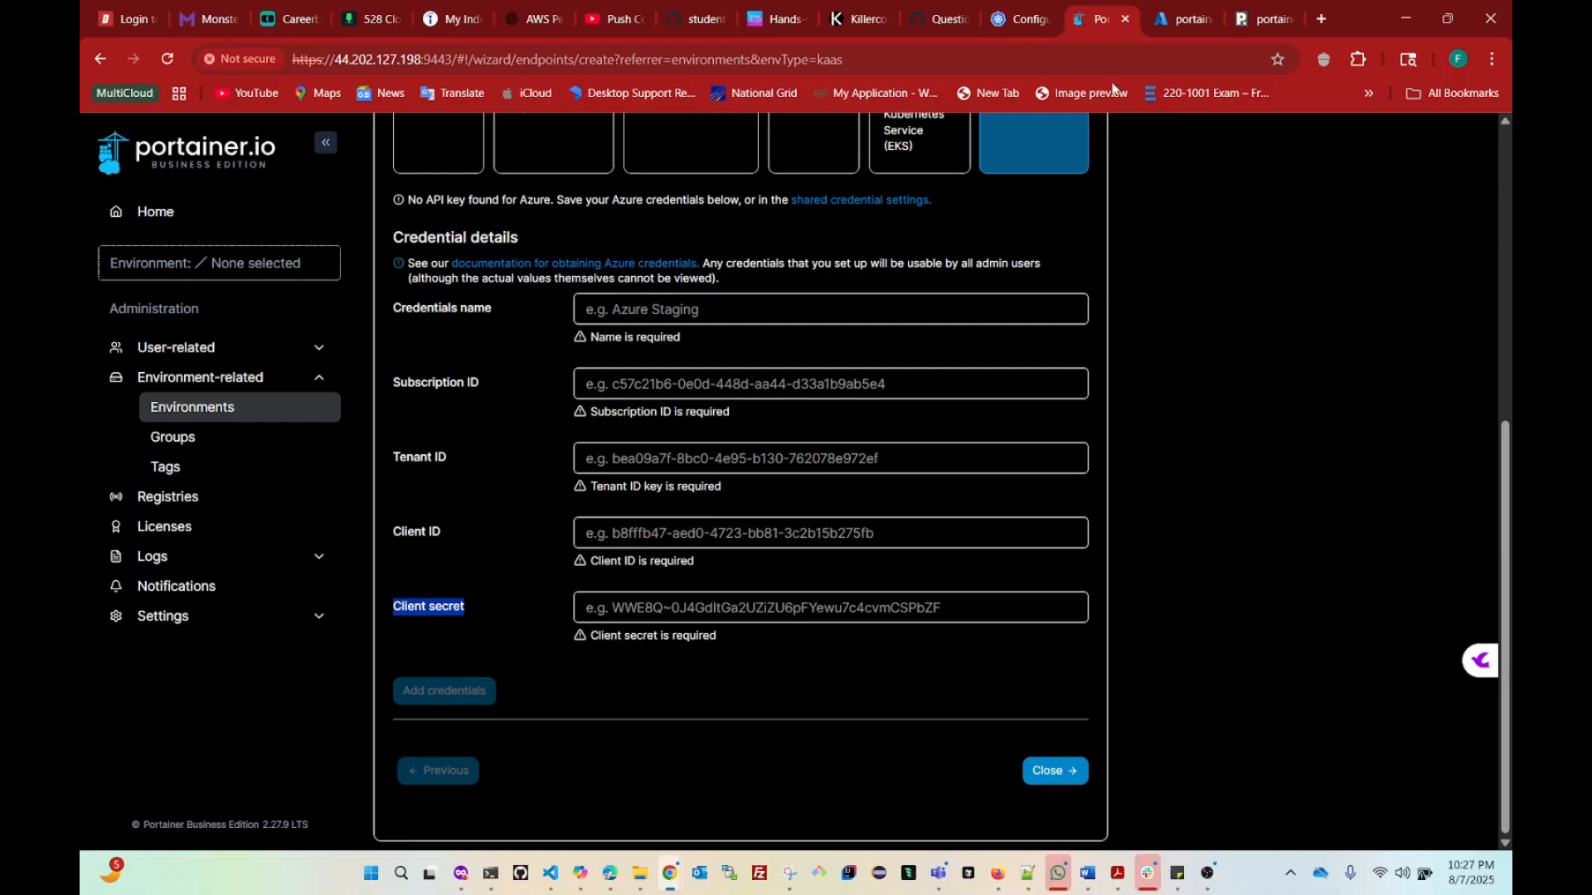
Step: Copy the Directory (tenant) ID from the portainer-azure-app overview in Azure and record it in the sticky note under "Tenenat ID:"
click(1165, 27)
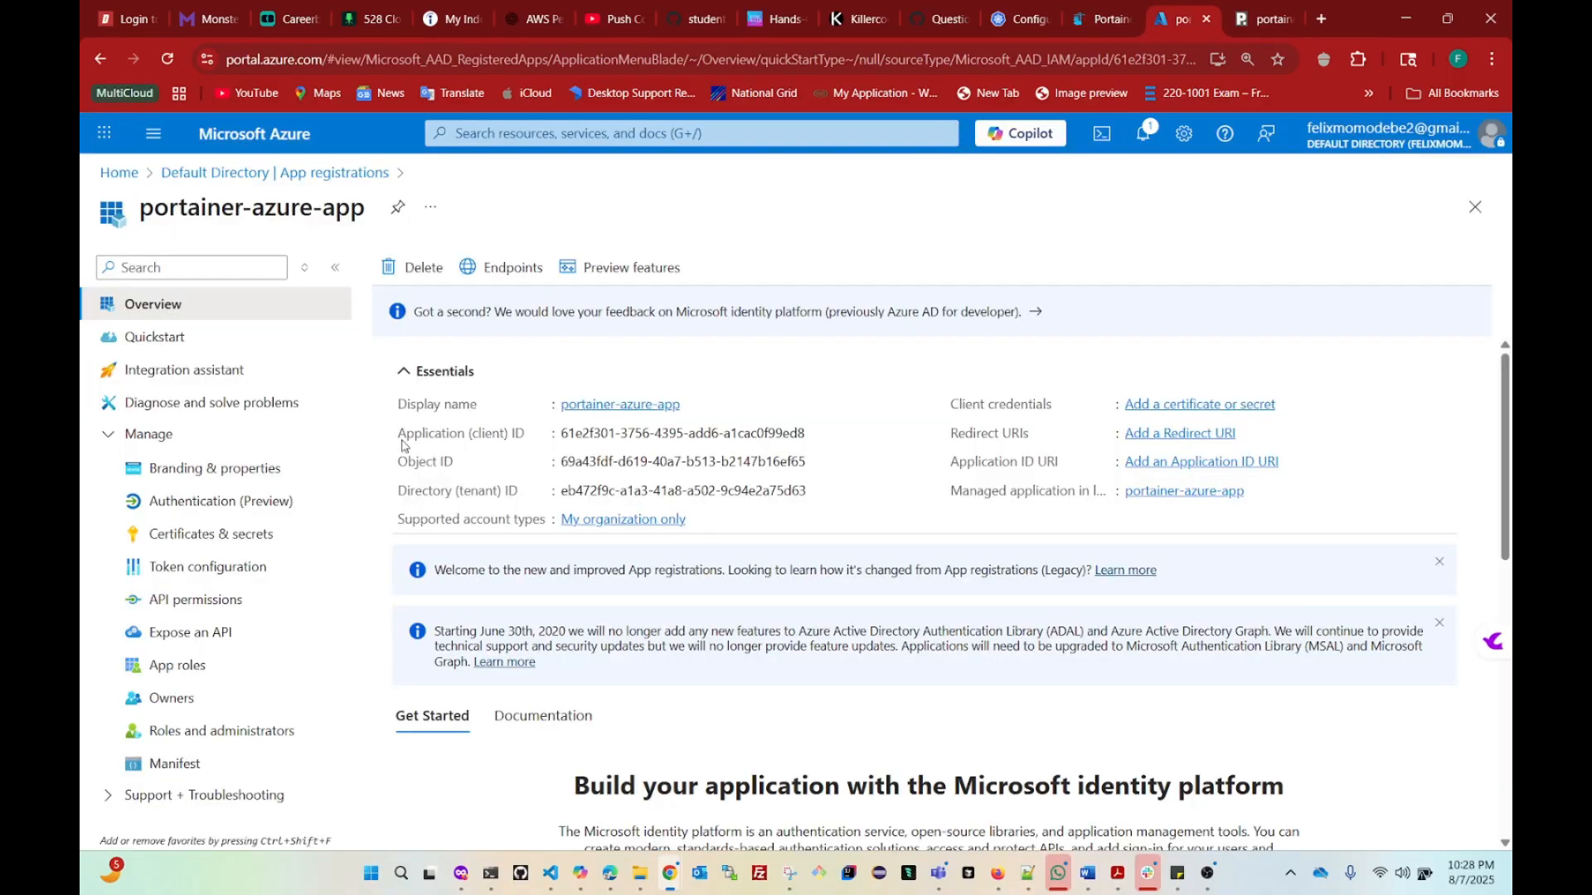
drag(398, 491, 529, 495)
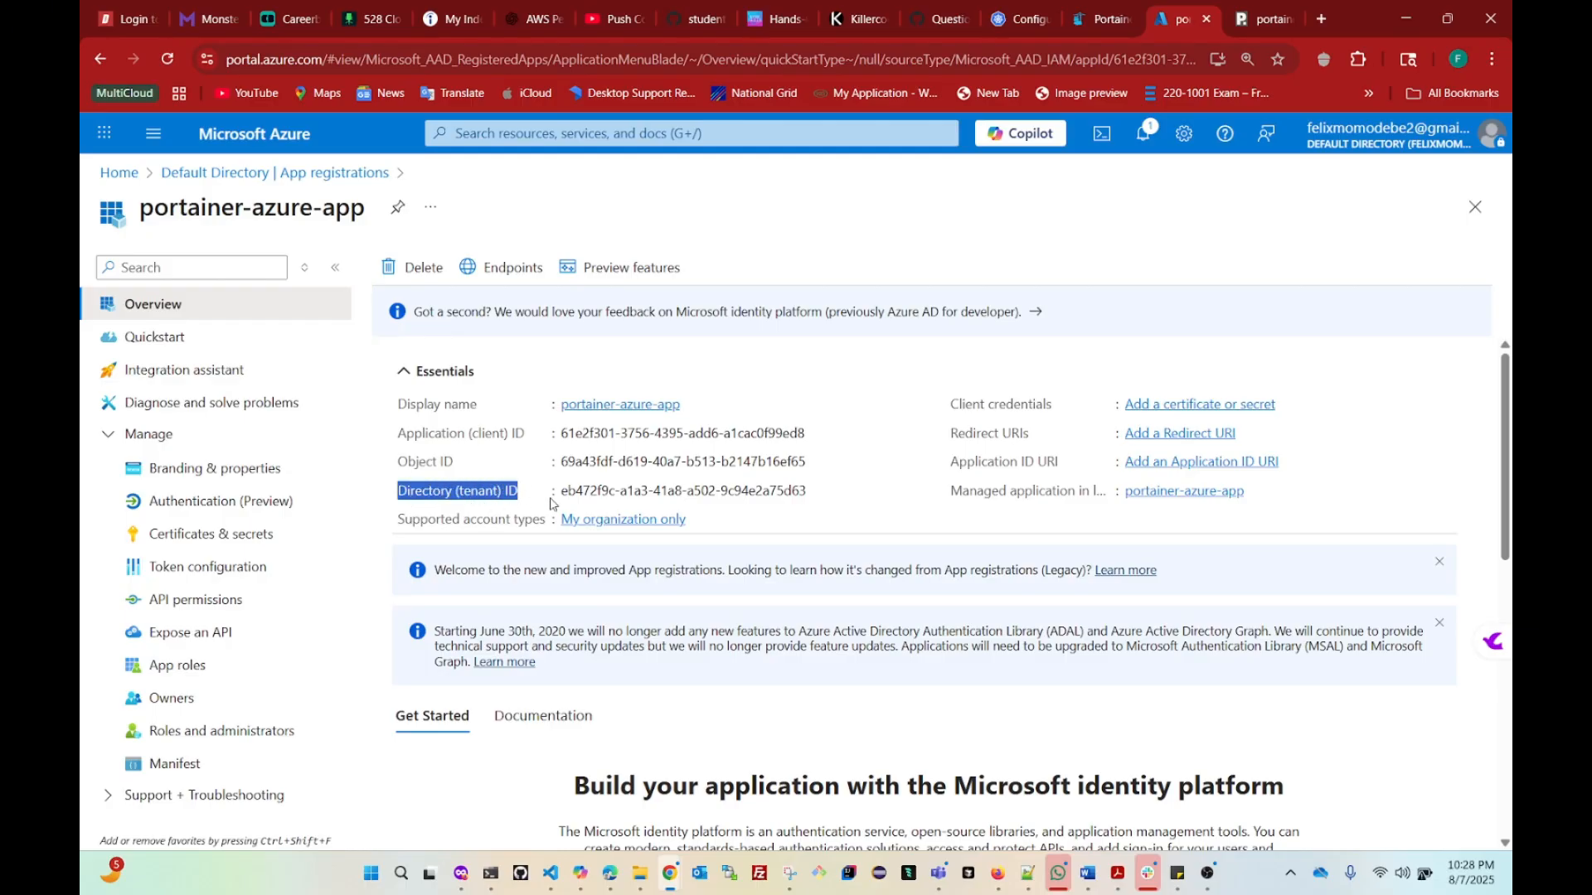
mouse_move(562, 495)
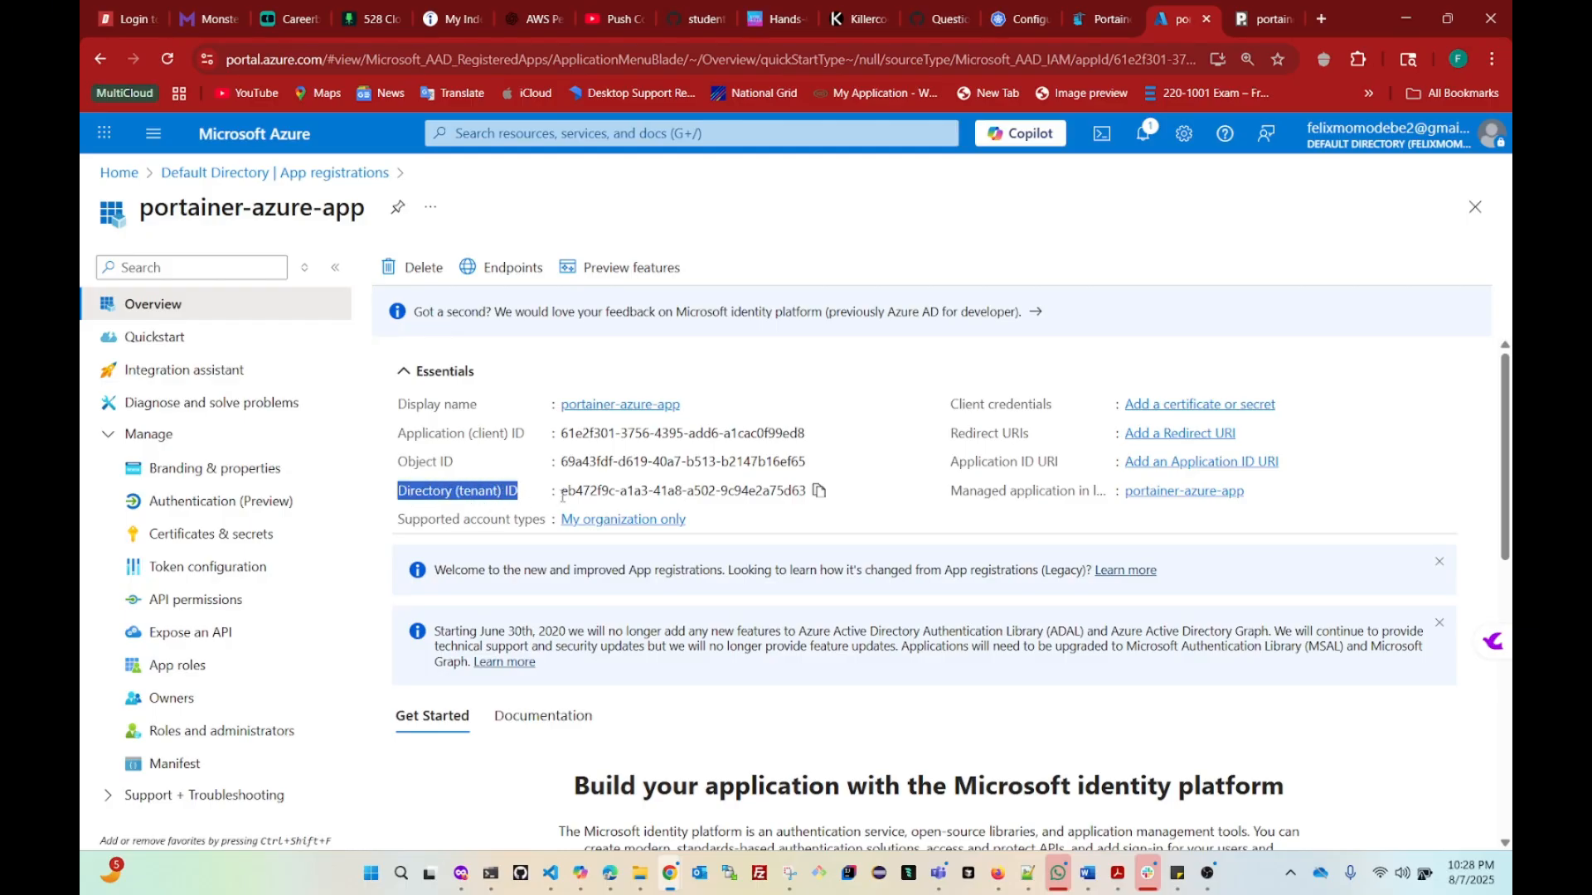
click(819, 492)
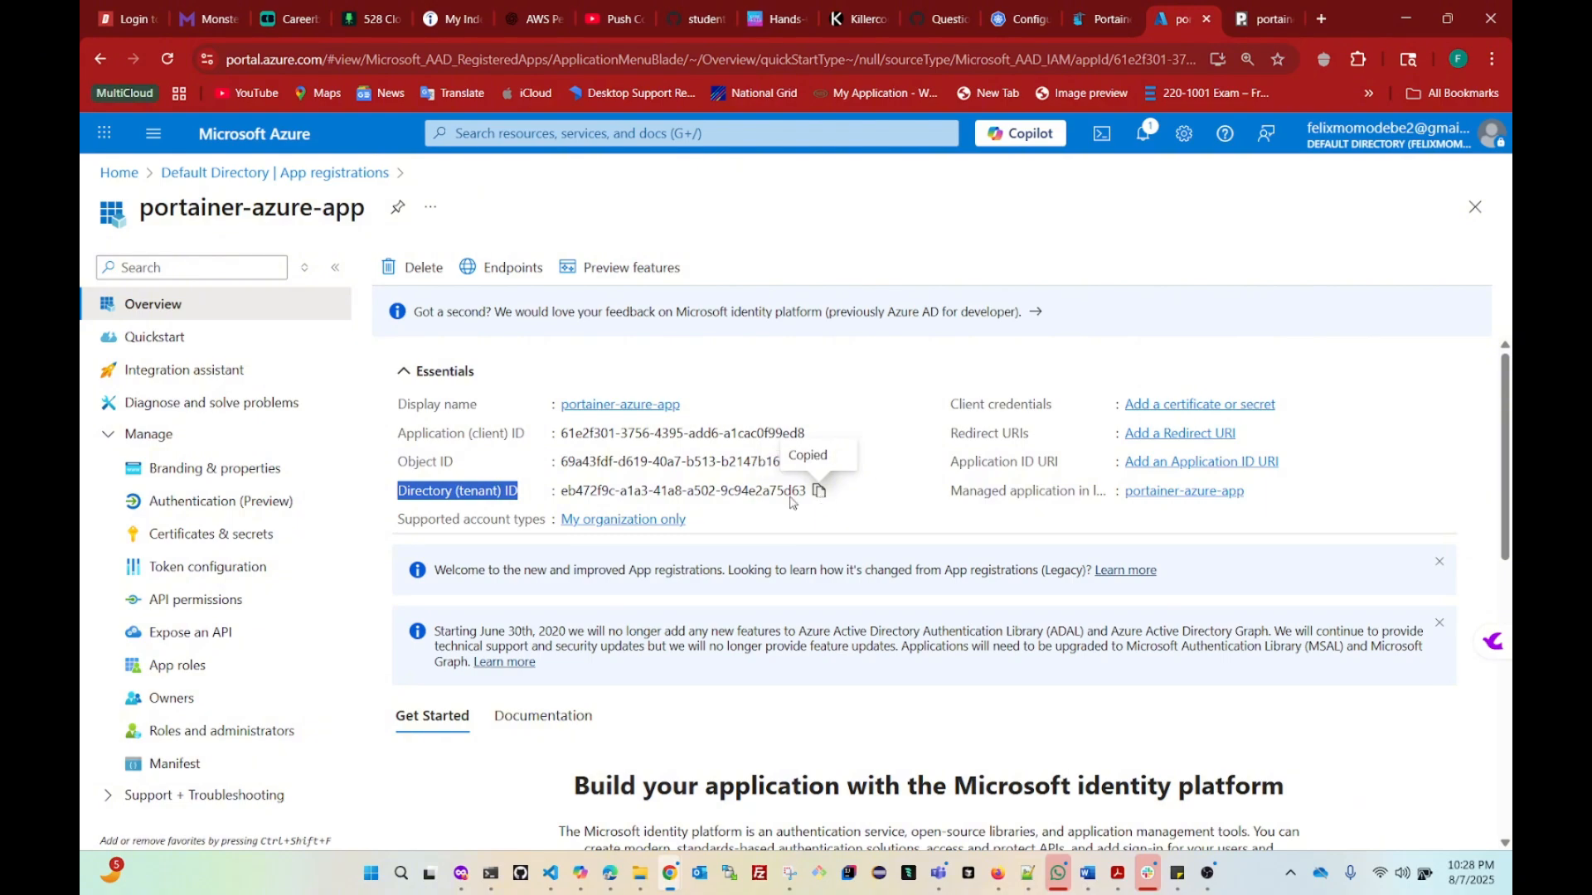
click(1178, 873)
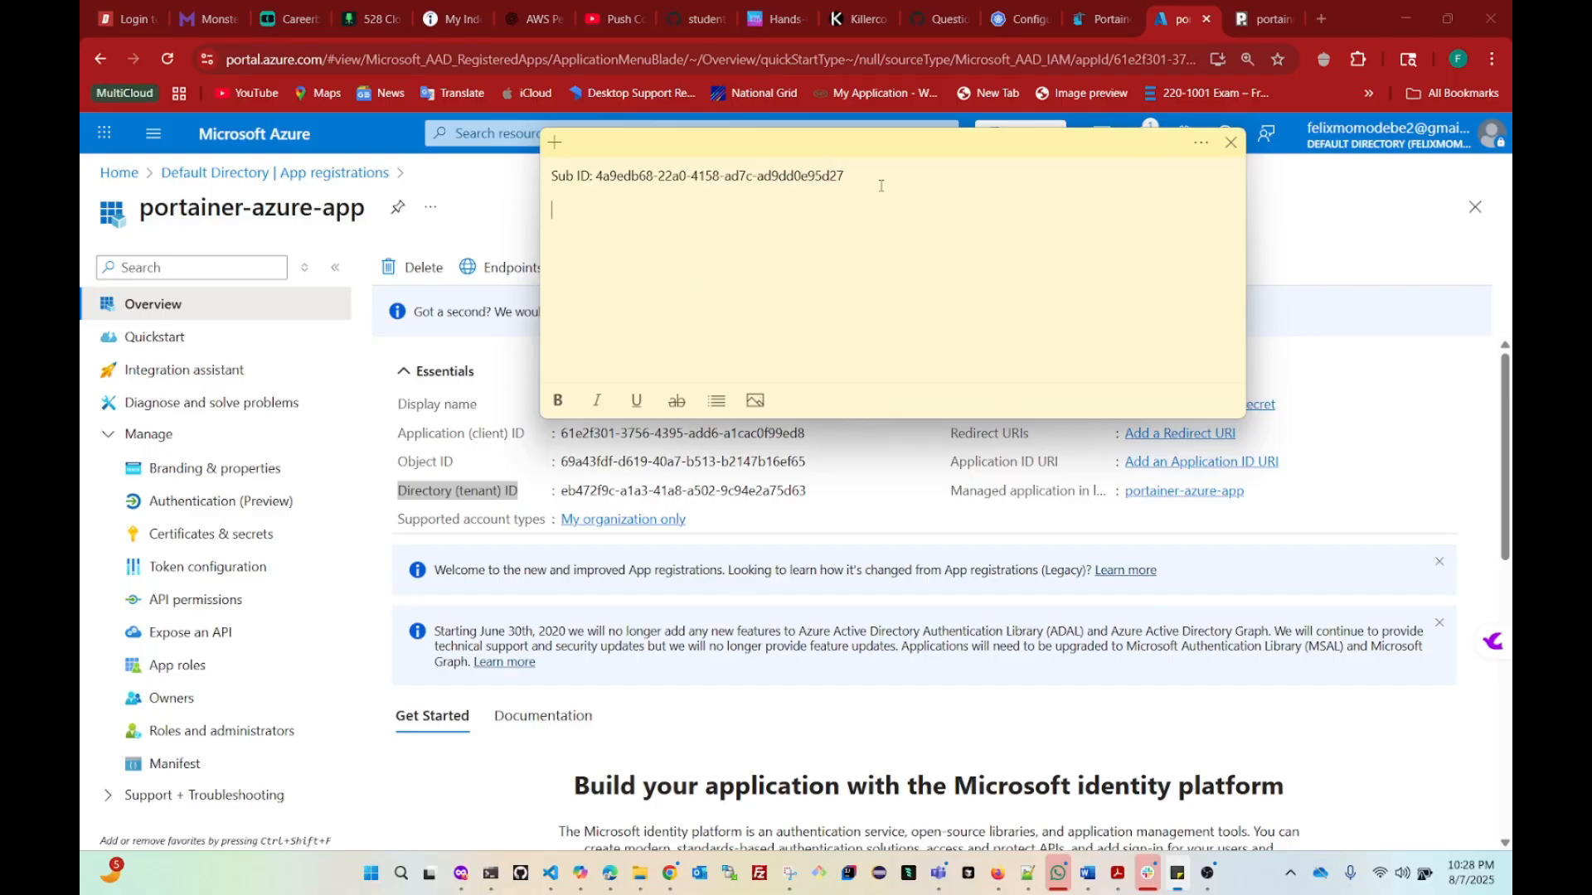
text(Tenenat I)
text(D:)
key(ctrl+v)
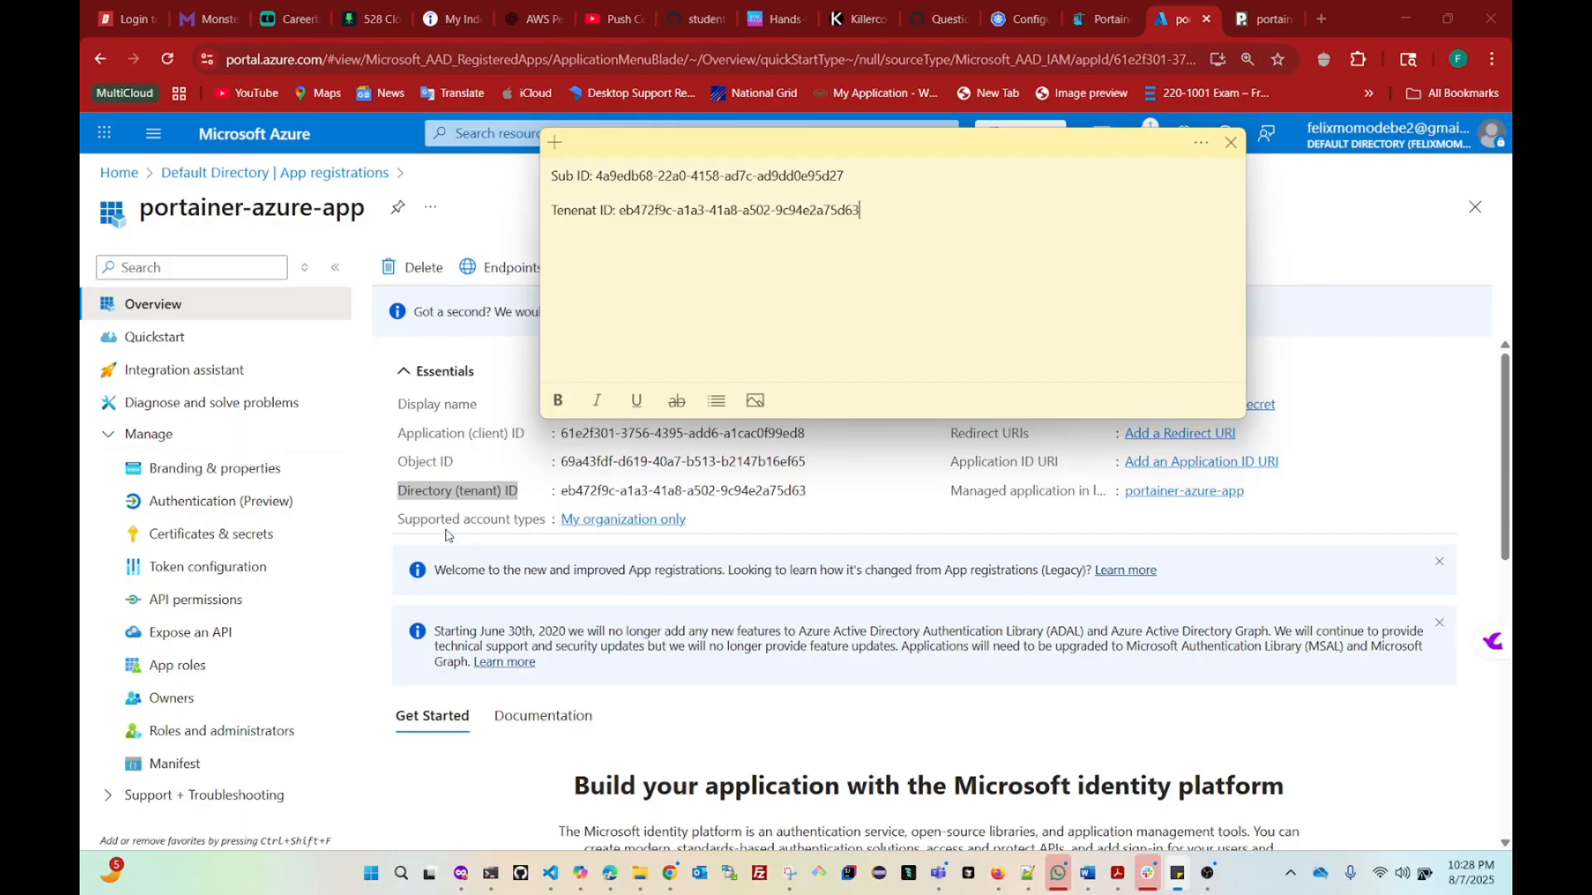
Step: Copy the Application (client) ID from the portainer-azure-app overview in Azure and record it in the sticky note under "Client ID:"
click(1099, 18)
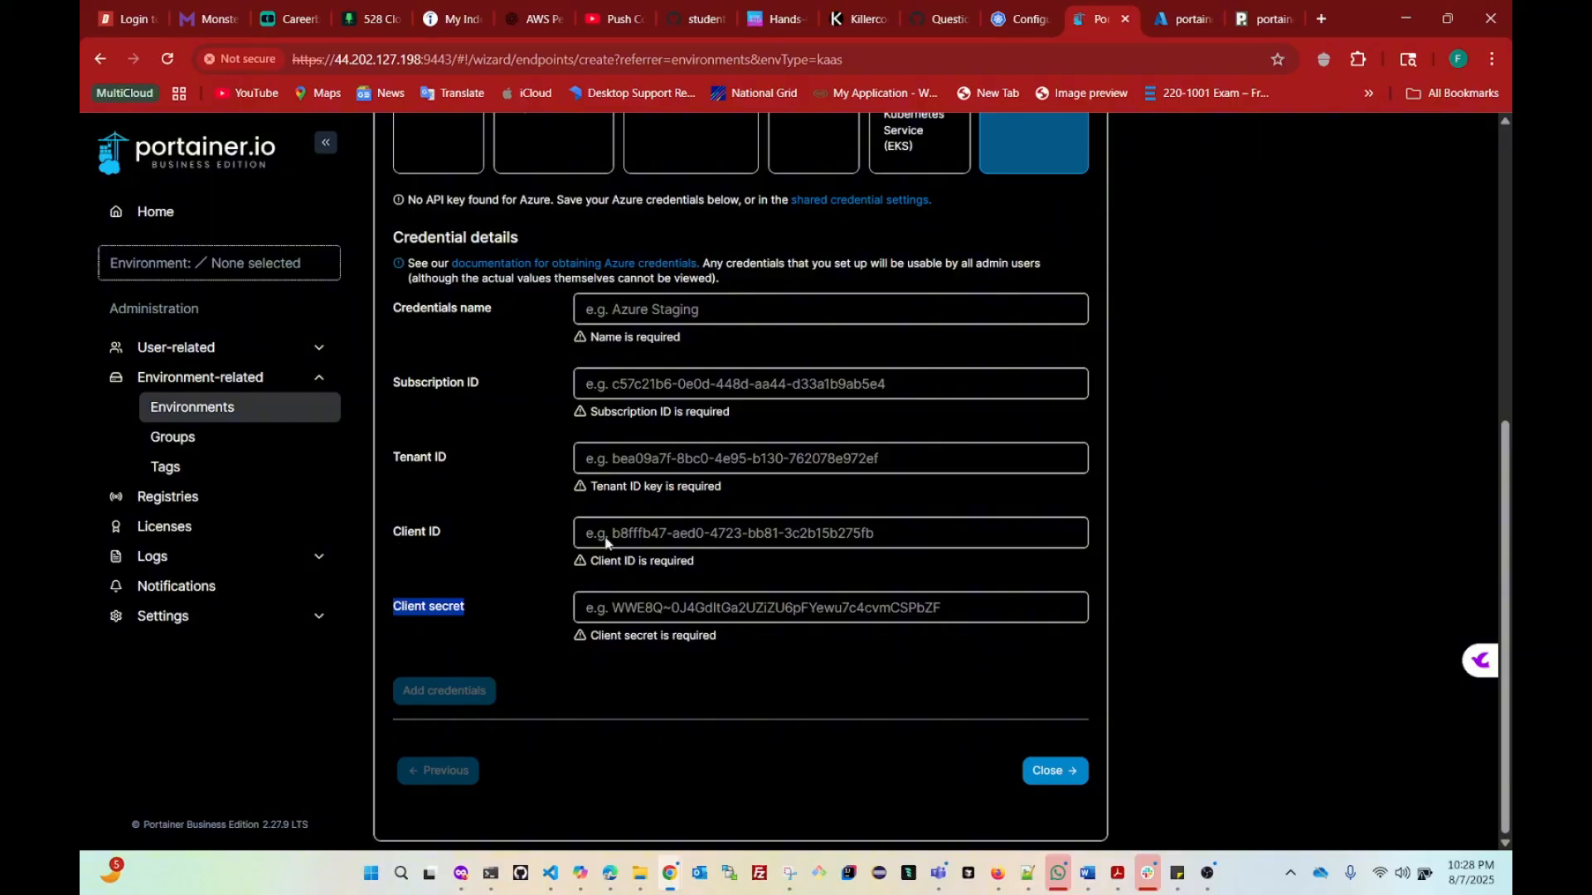
click(1182, 25)
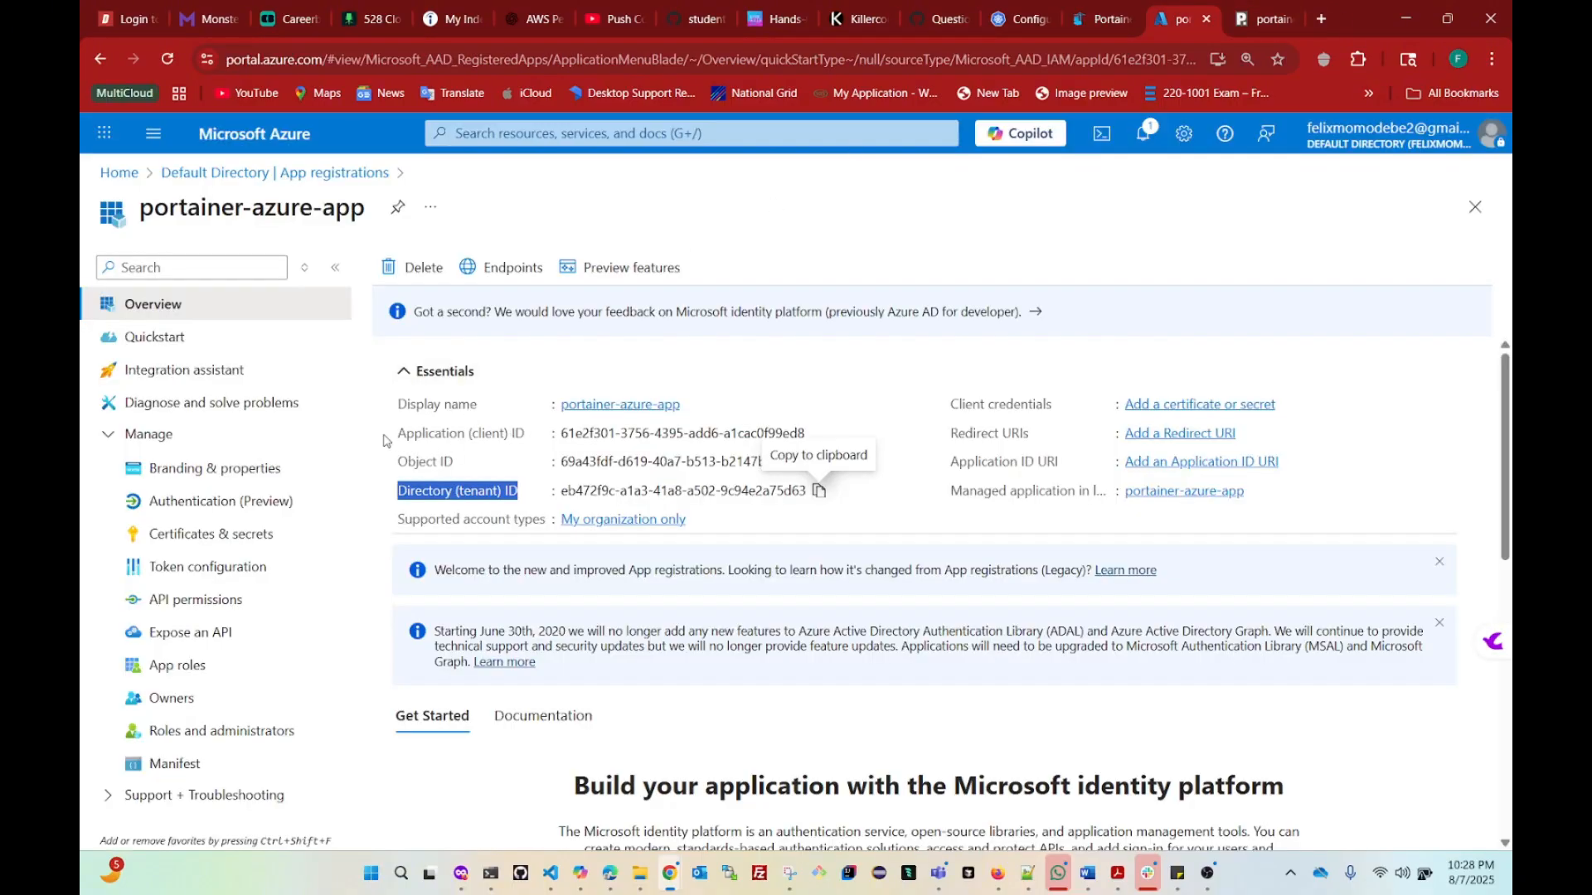
drag(390, 436, 536, 438)
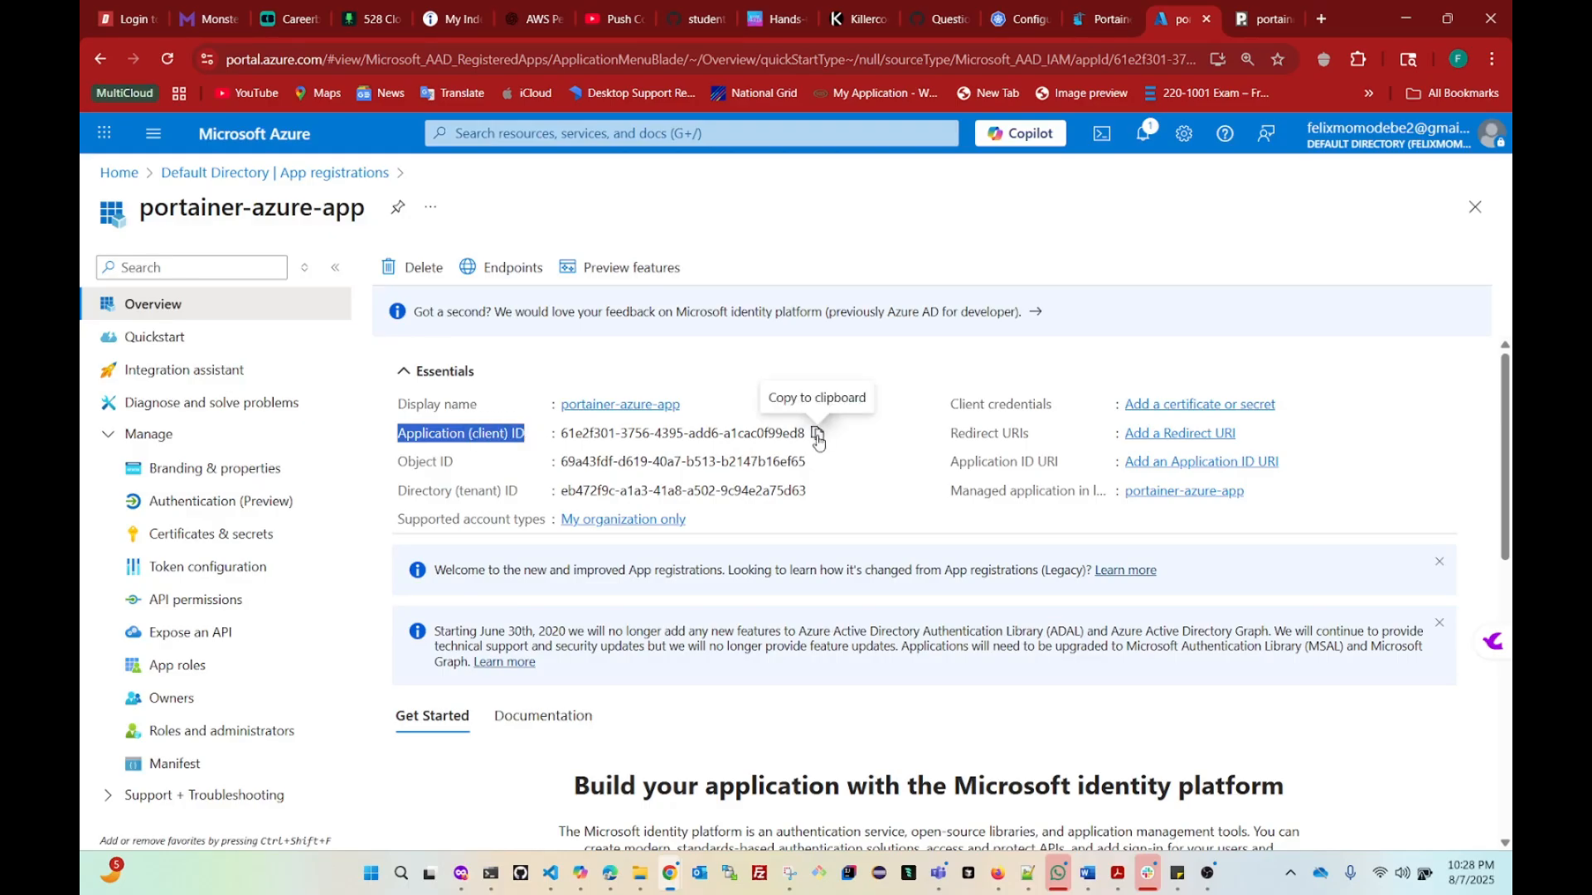
click(817, 432)
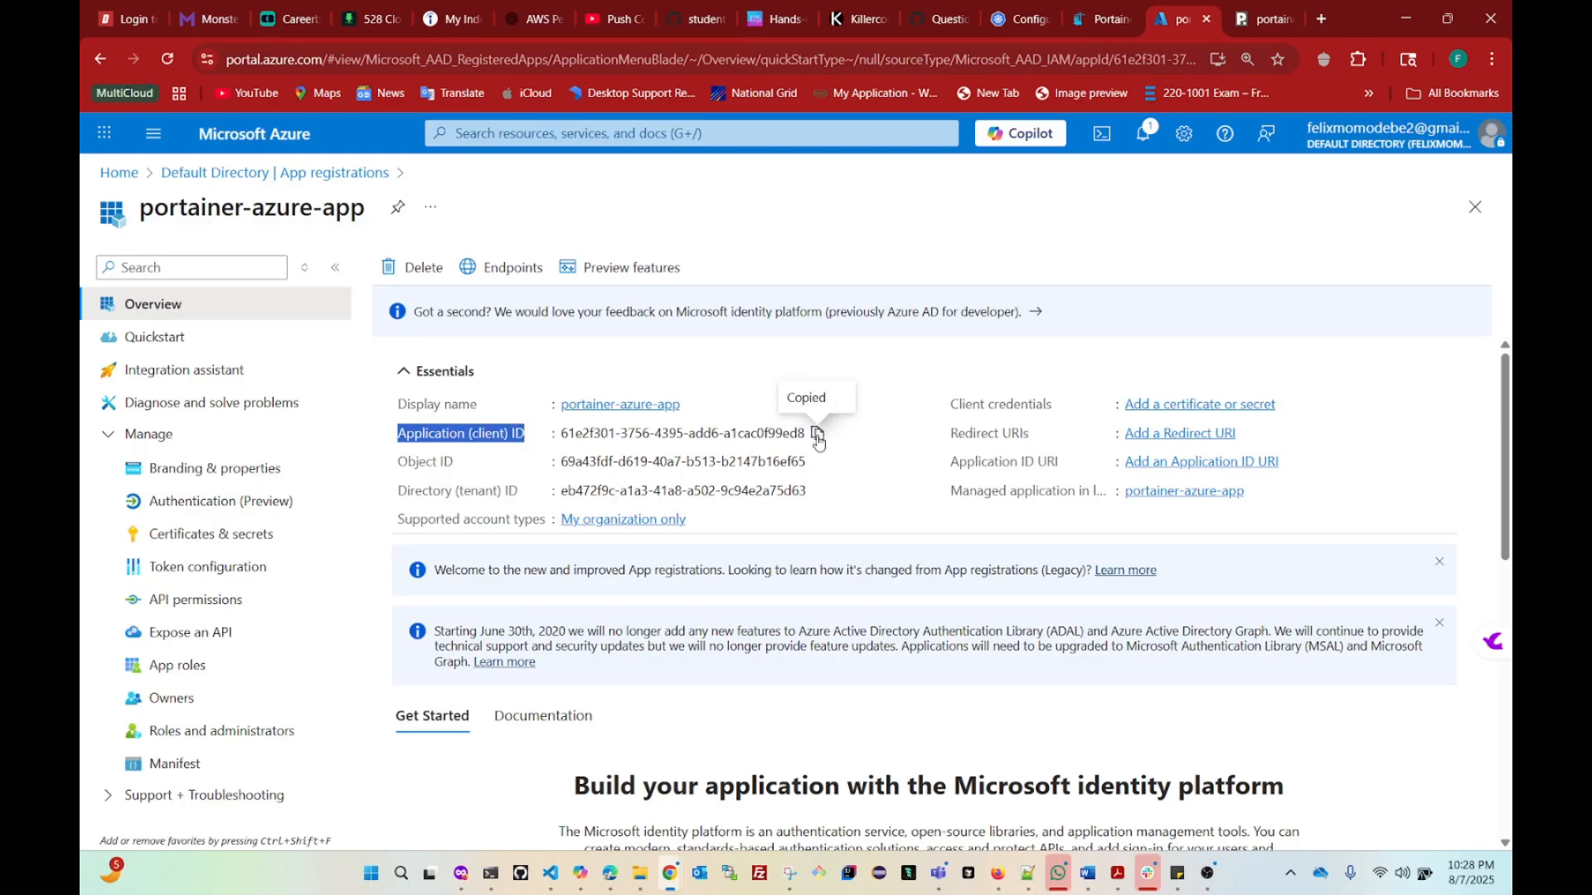
click(1179, 879)
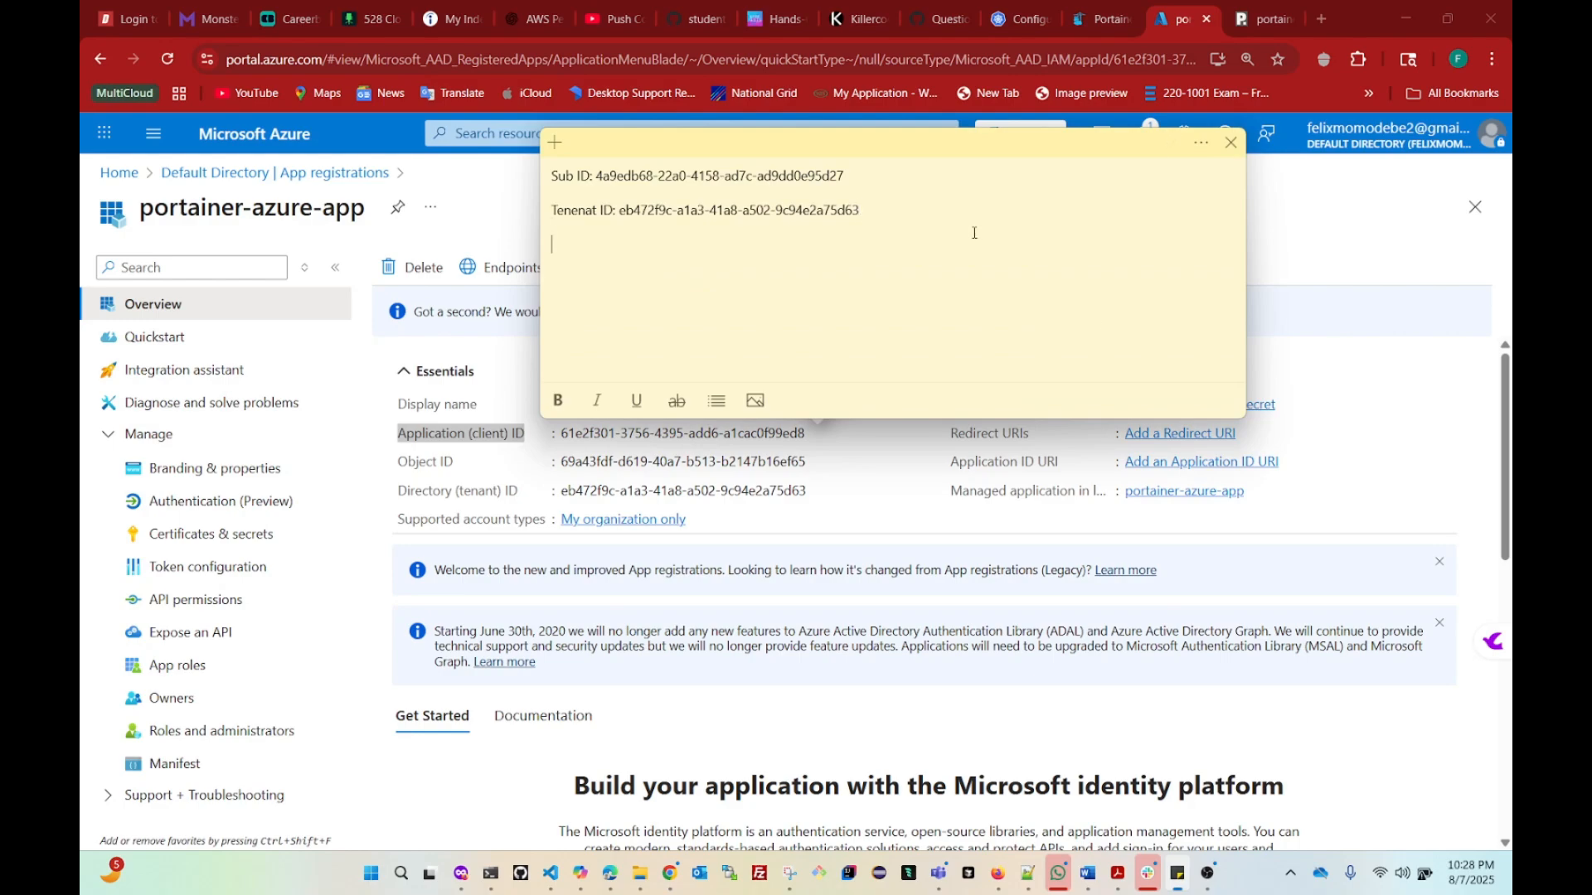
text(Client ID:)
key(ctrl+v)
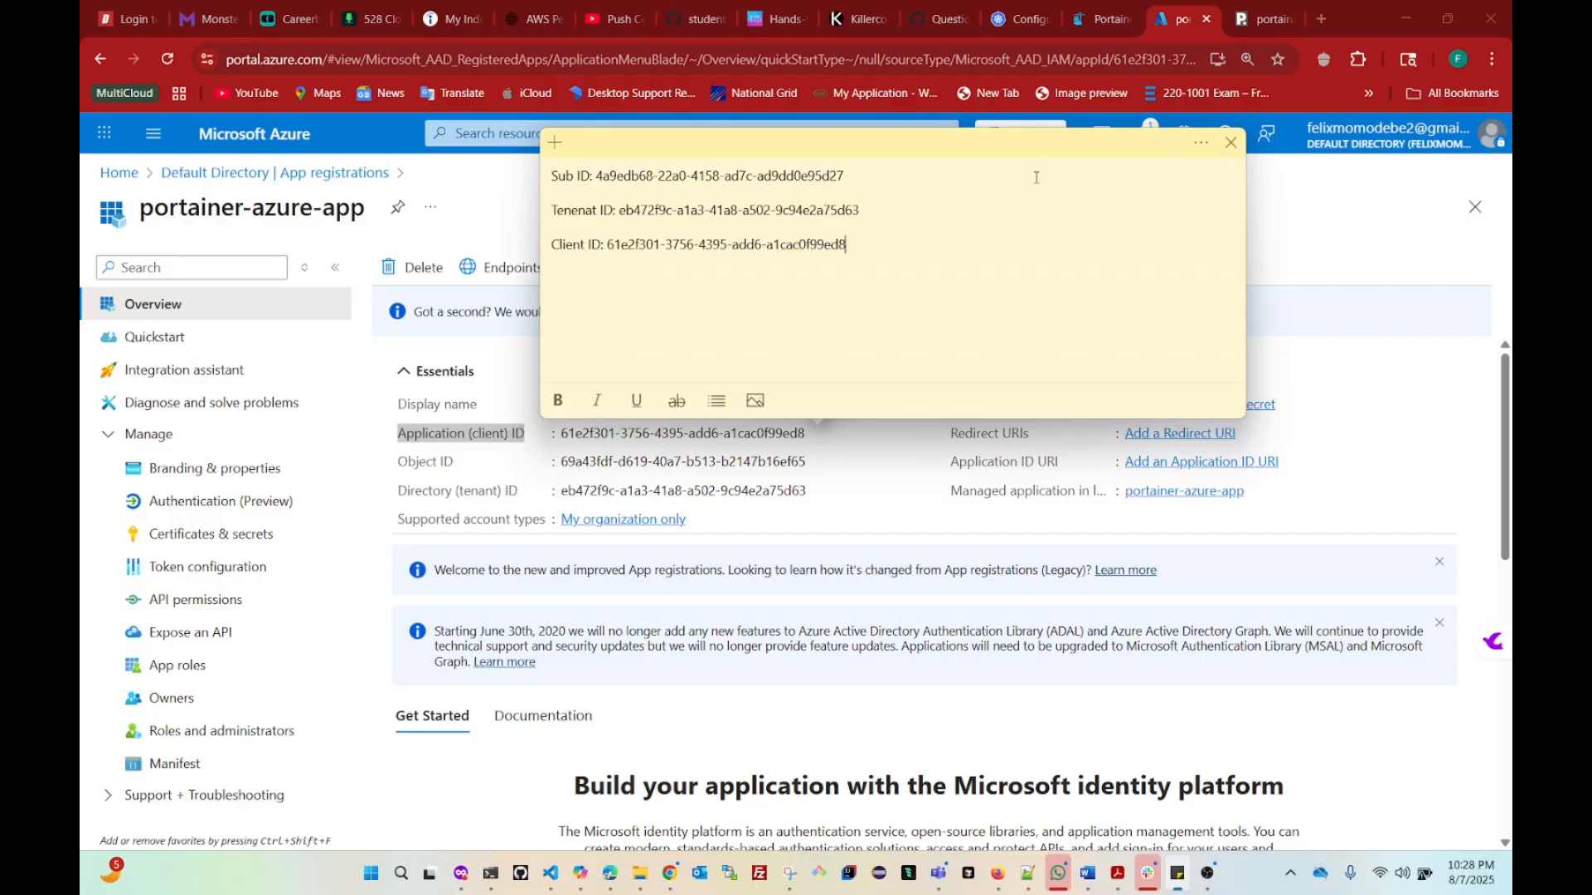
Step: Check the client secret field in Portainer's credential form and open the Certificates & secrets page of portainer-azure-app in Azure
click(1106, 21)
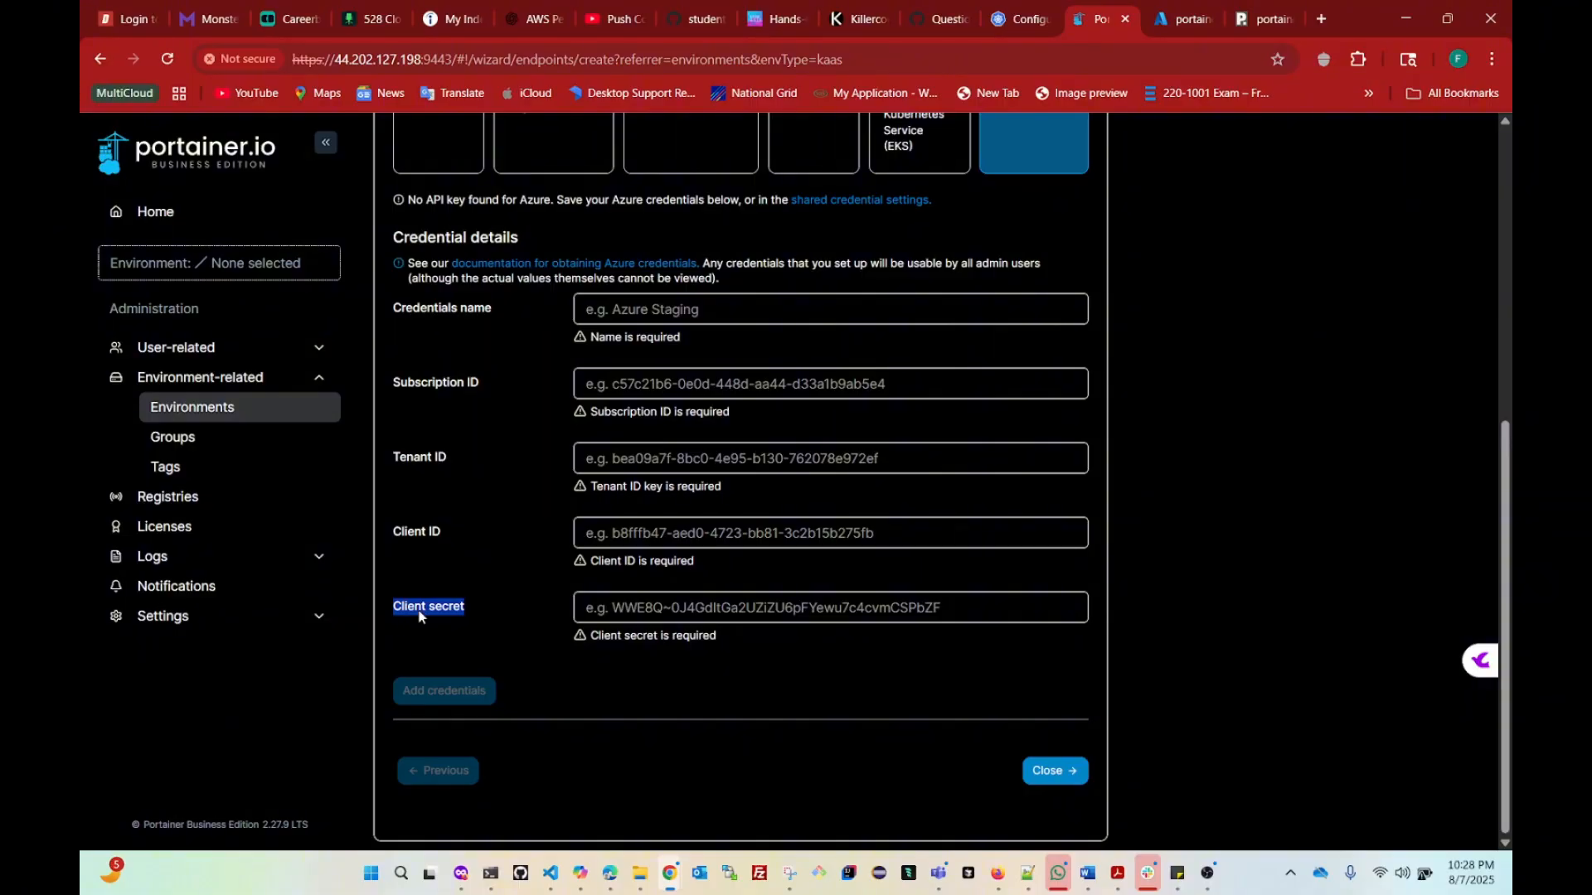
click(1169, 21)
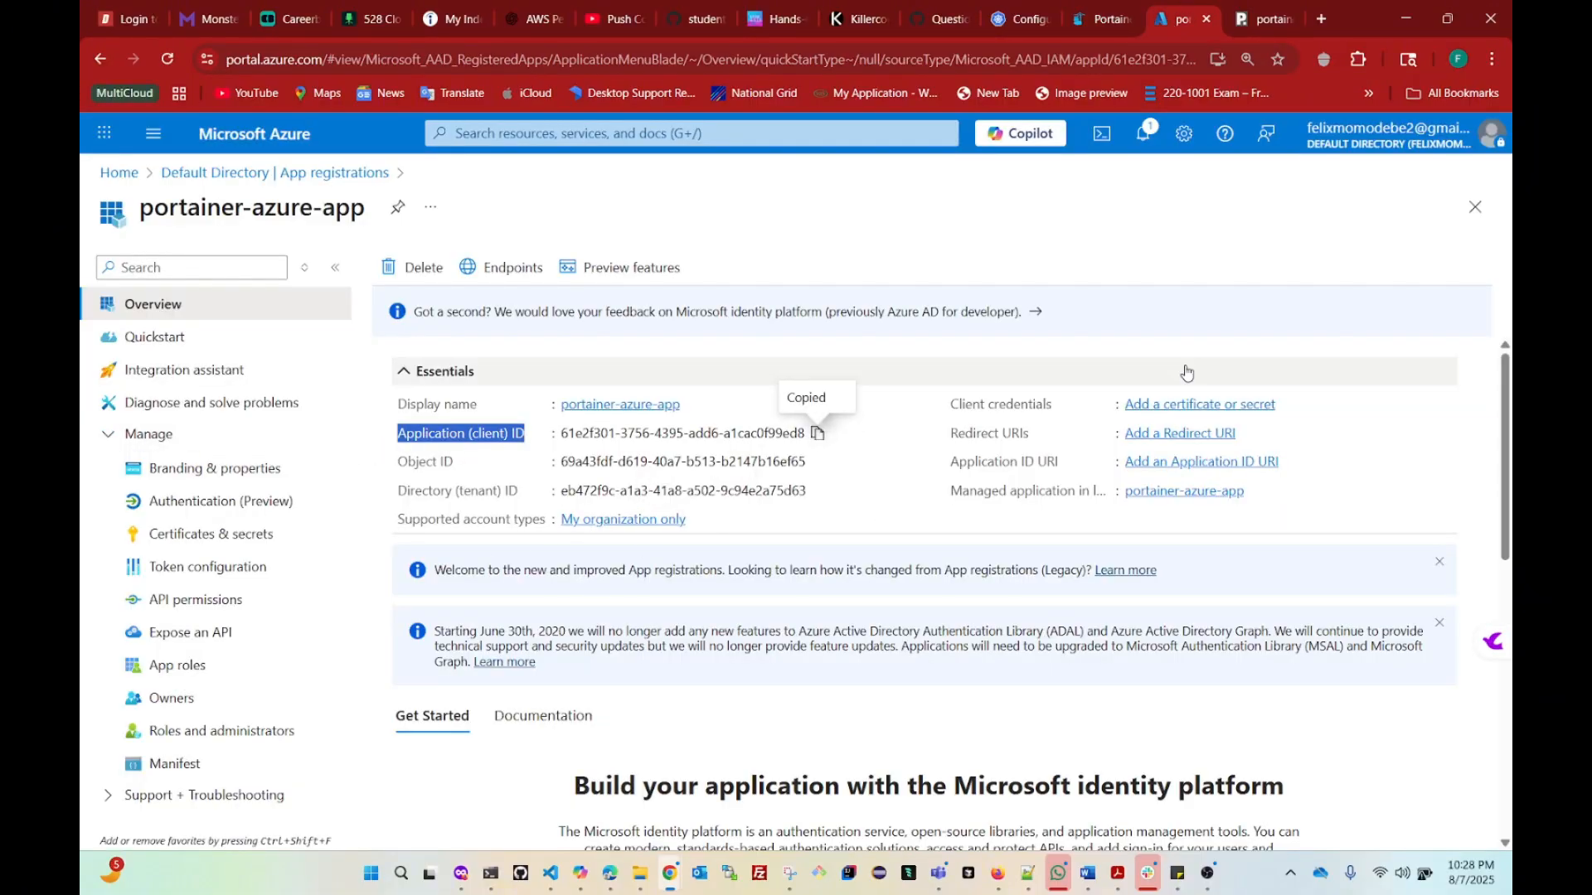
click(398, 404)
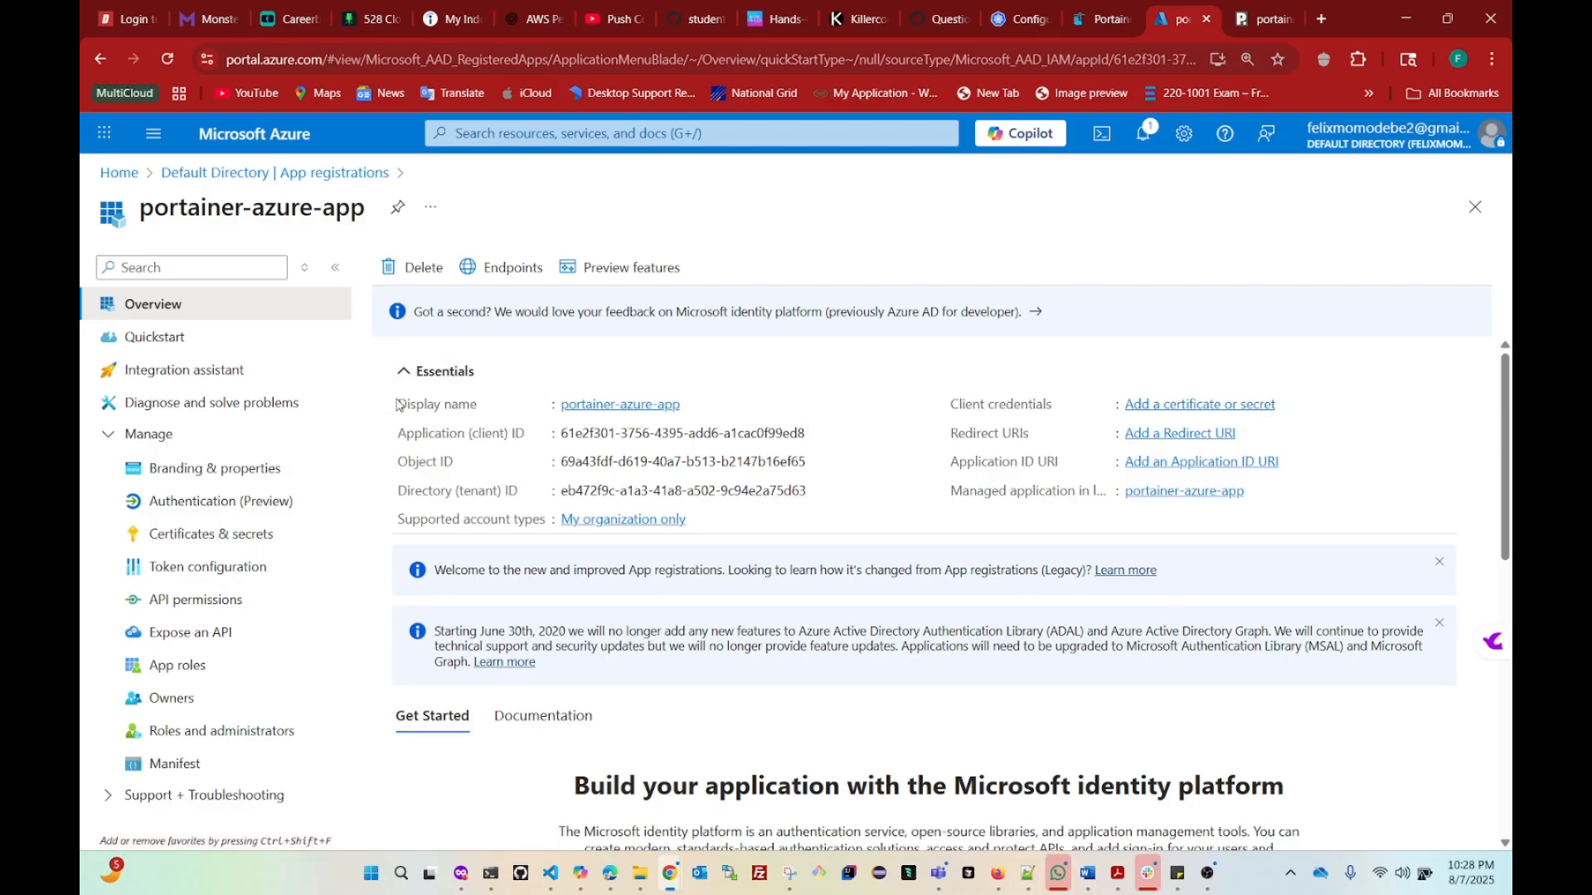
drag(398, 404, 1265, 497)
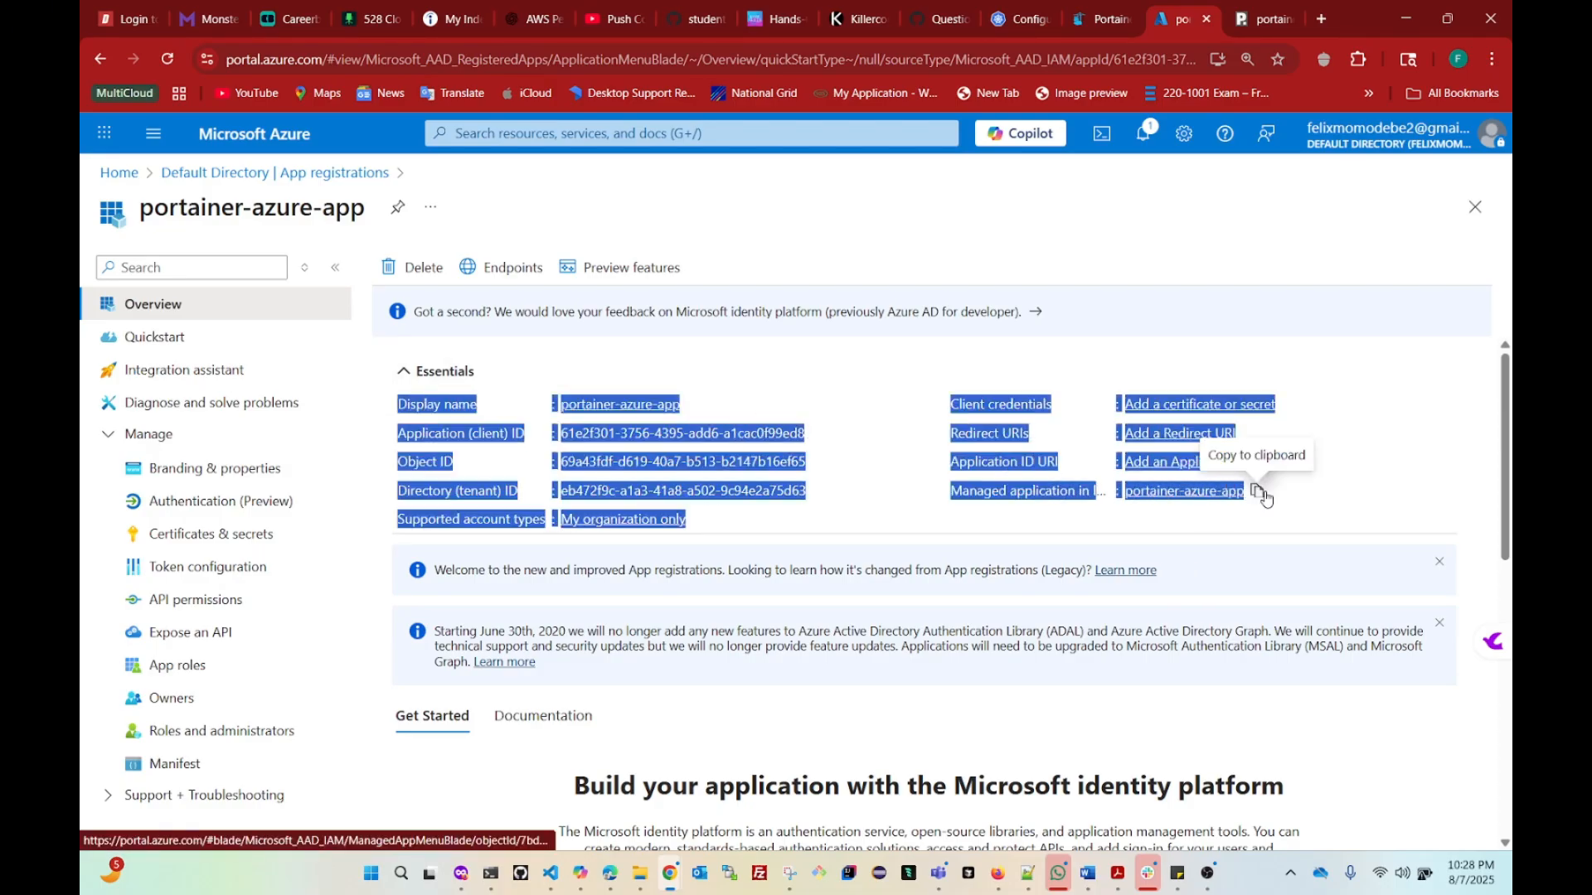
click(1266, 234)
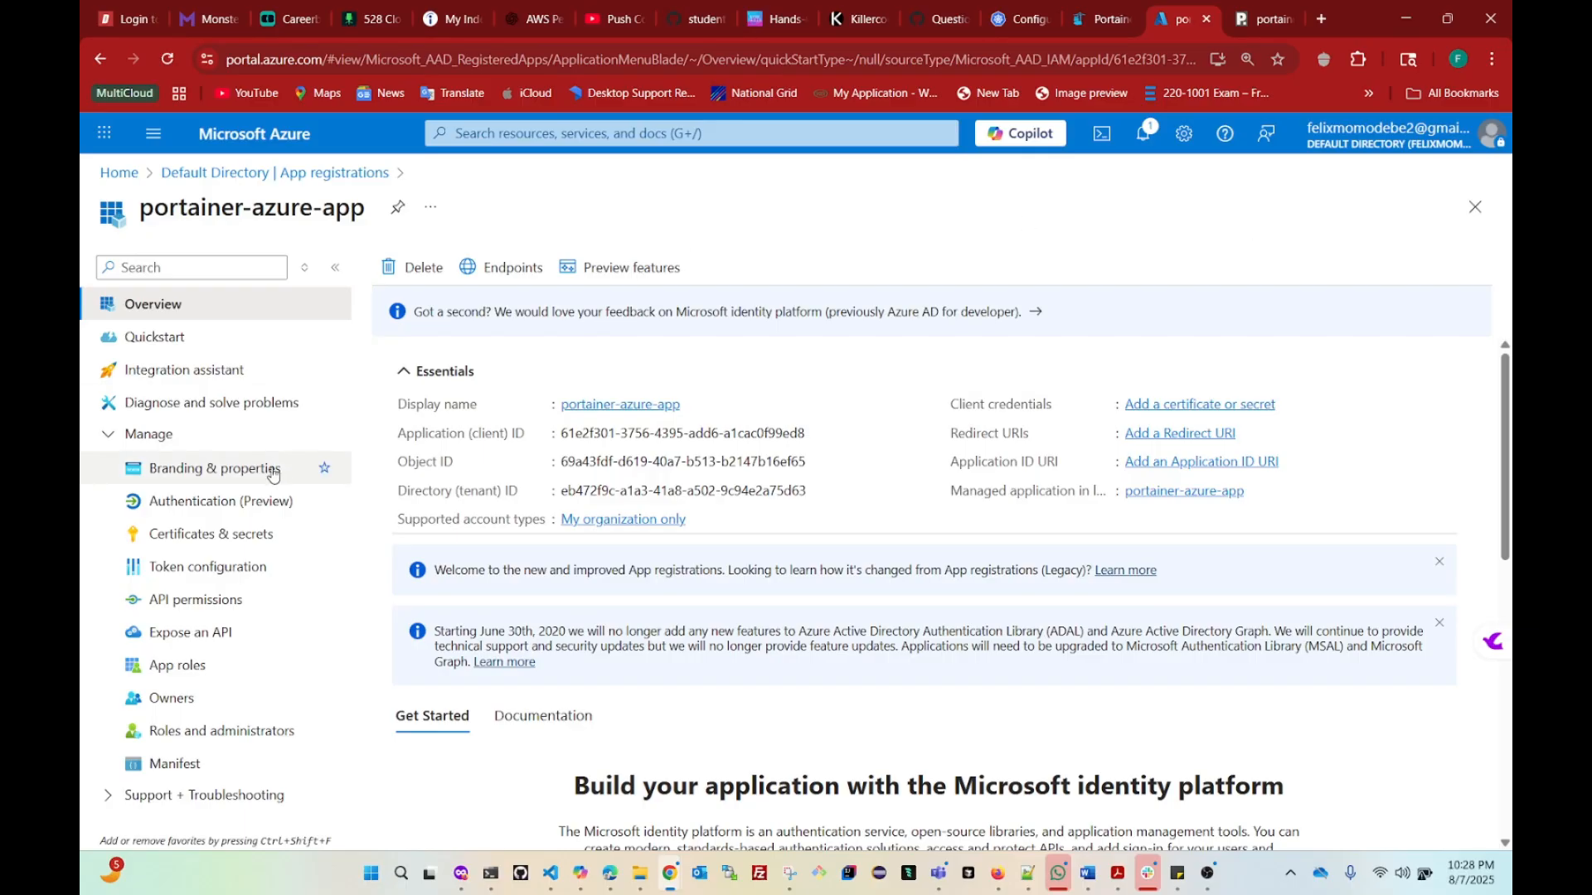
click(203, 544)
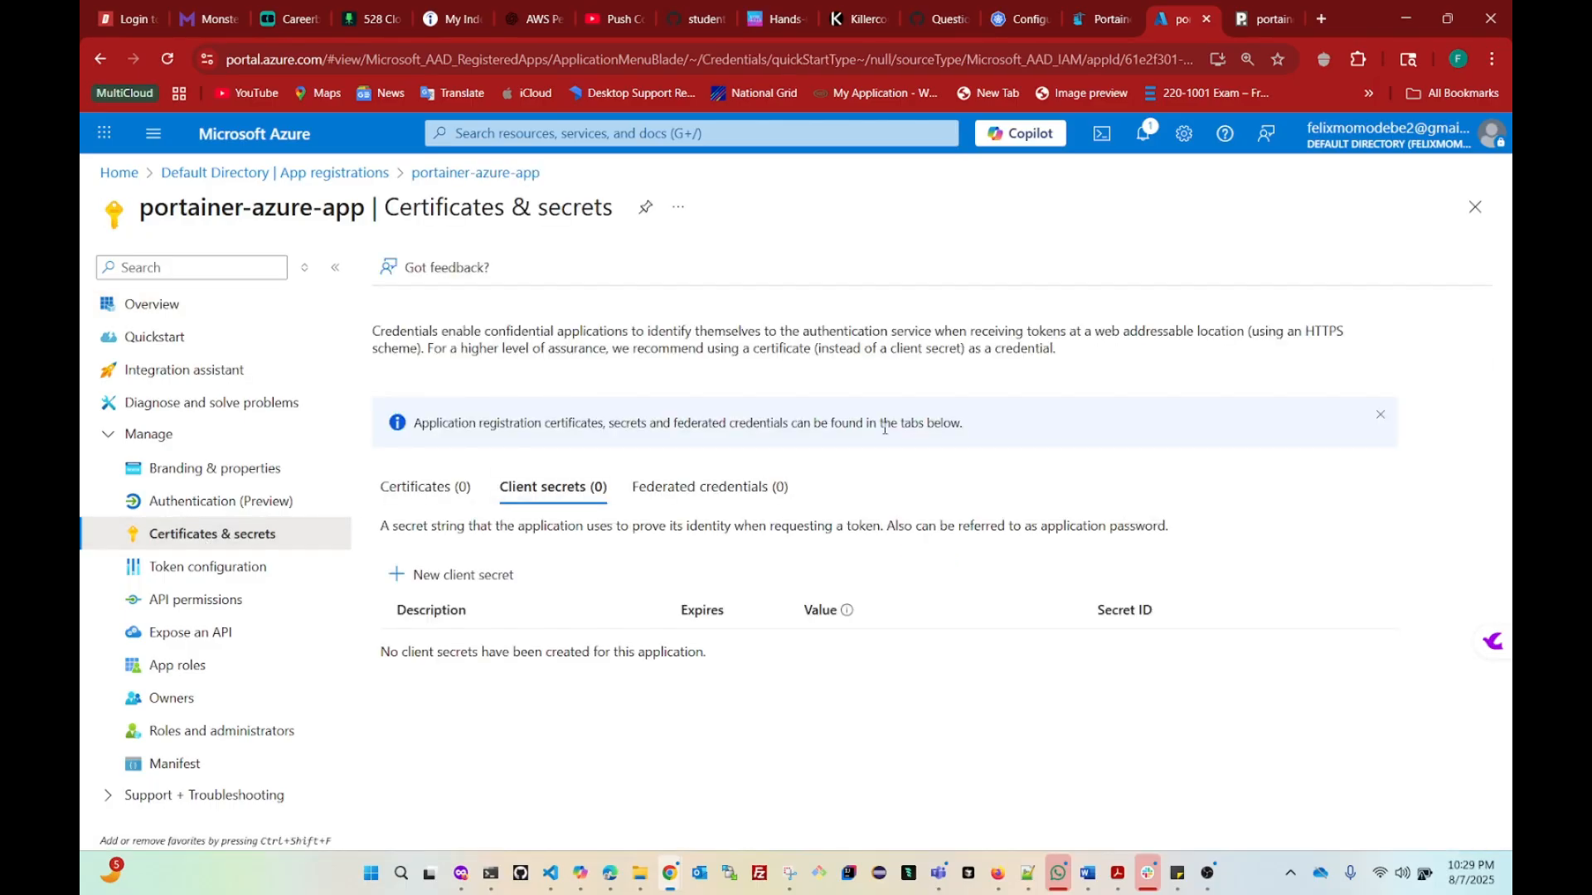
Step: Add a client secret described as portainer-secret with an expiry of 90 days (3 months)
click(441, 583)
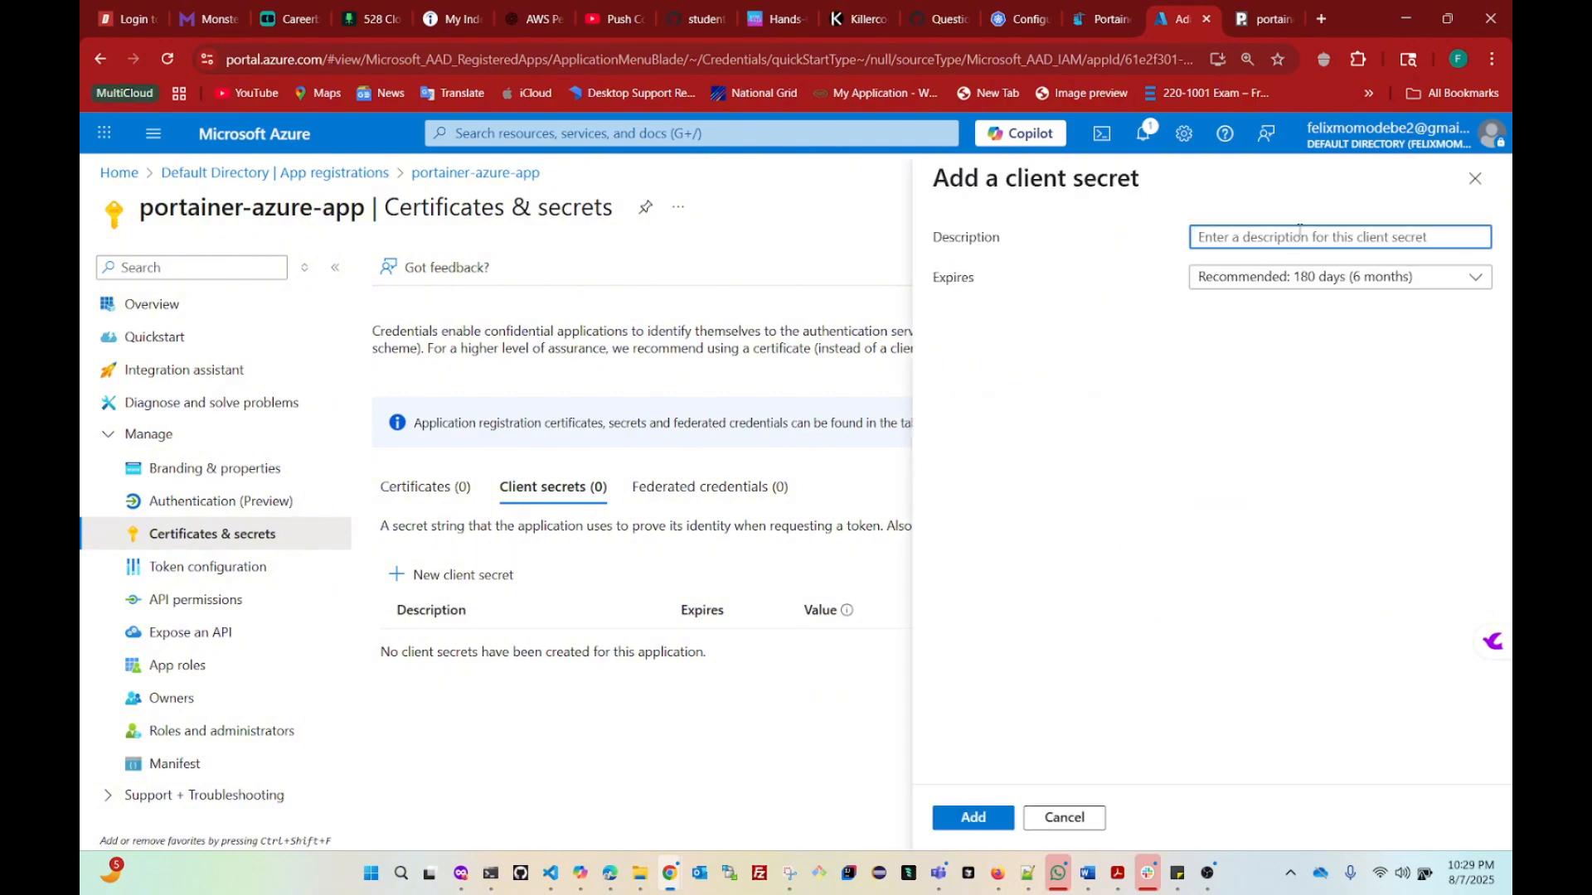
click(1248, 237)
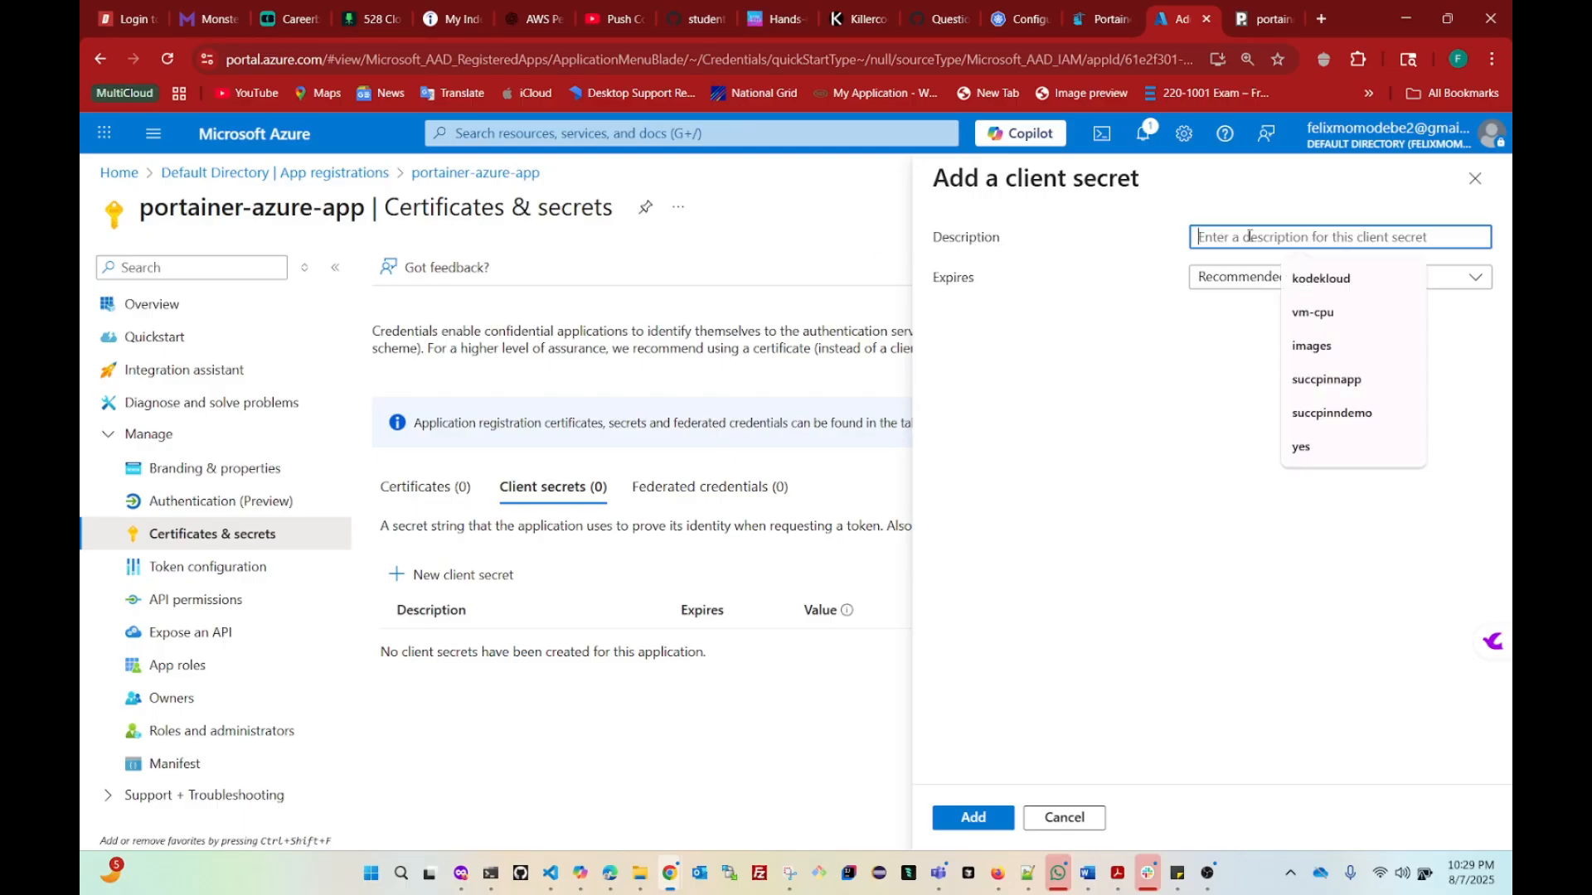
text(portainer-secret)
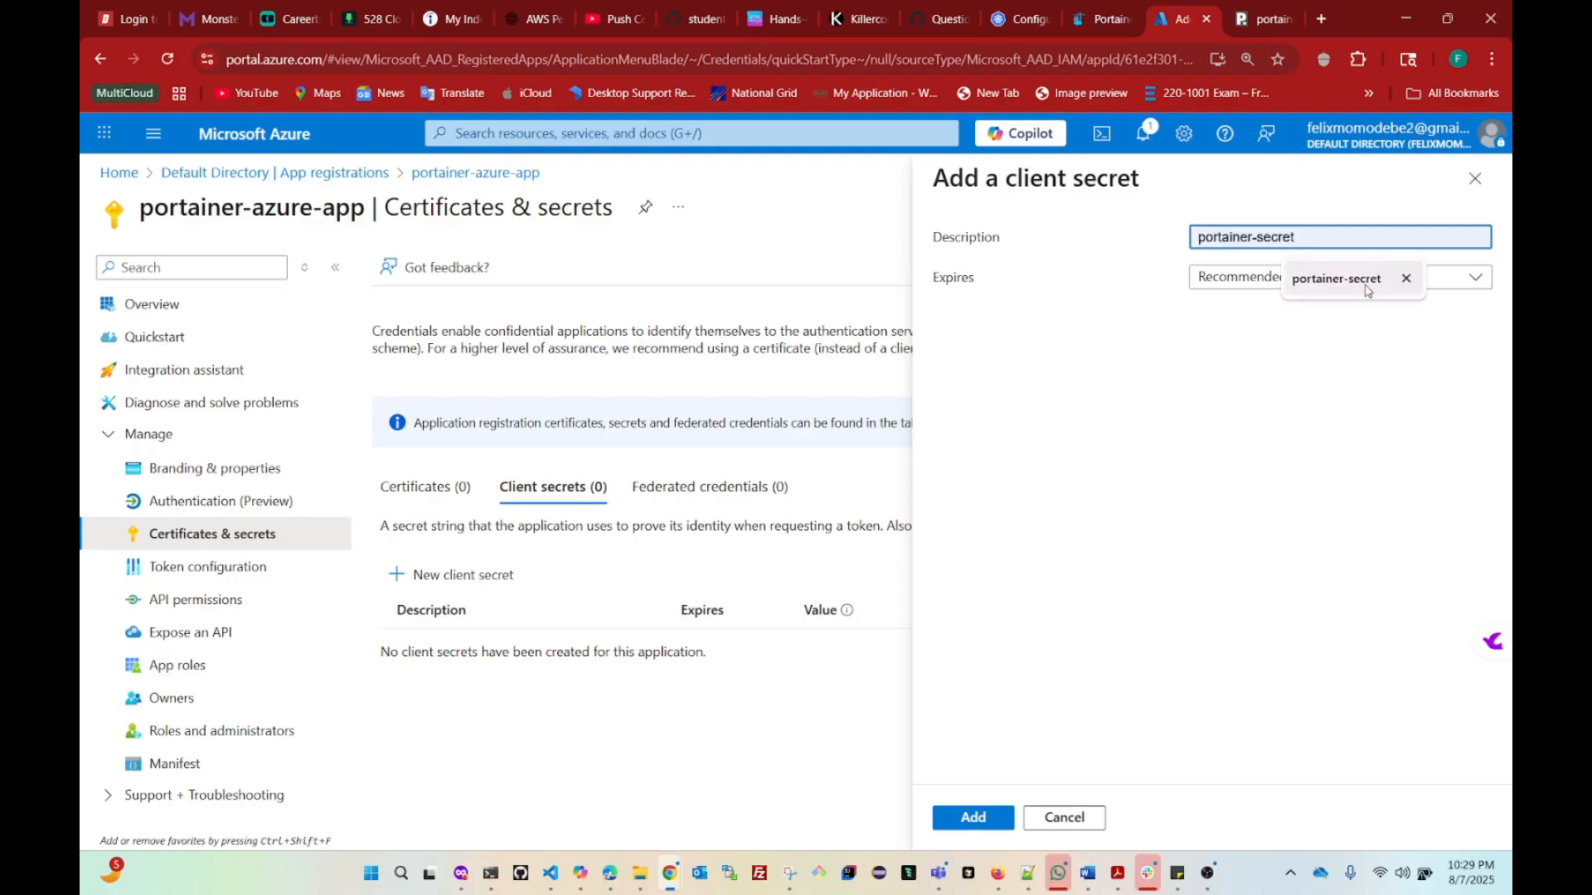
click(1351, 279)
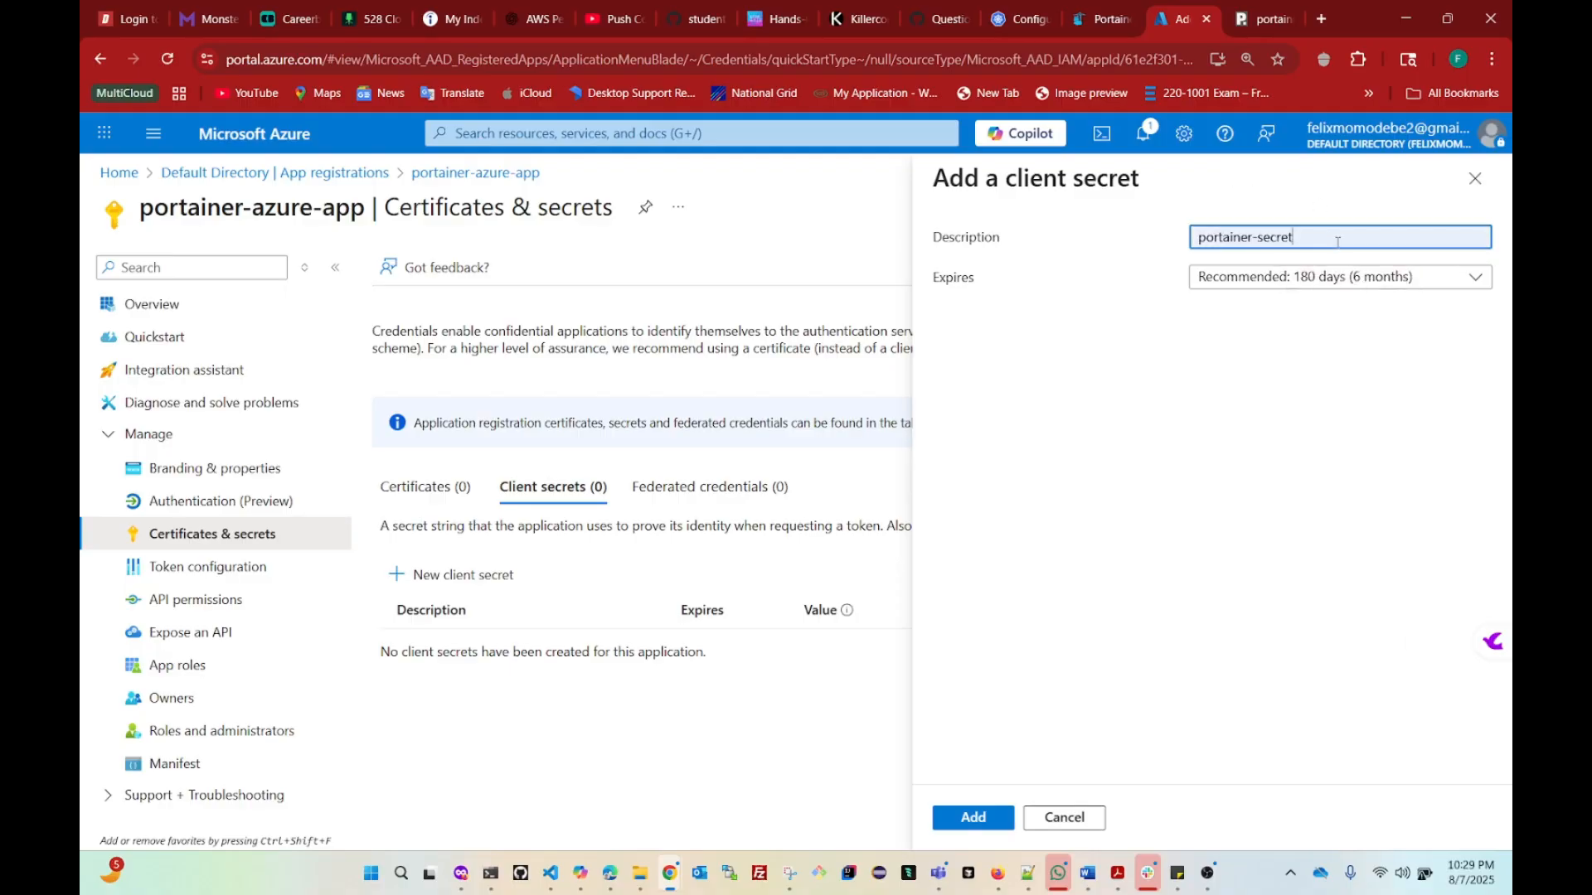
click(1329, 283)
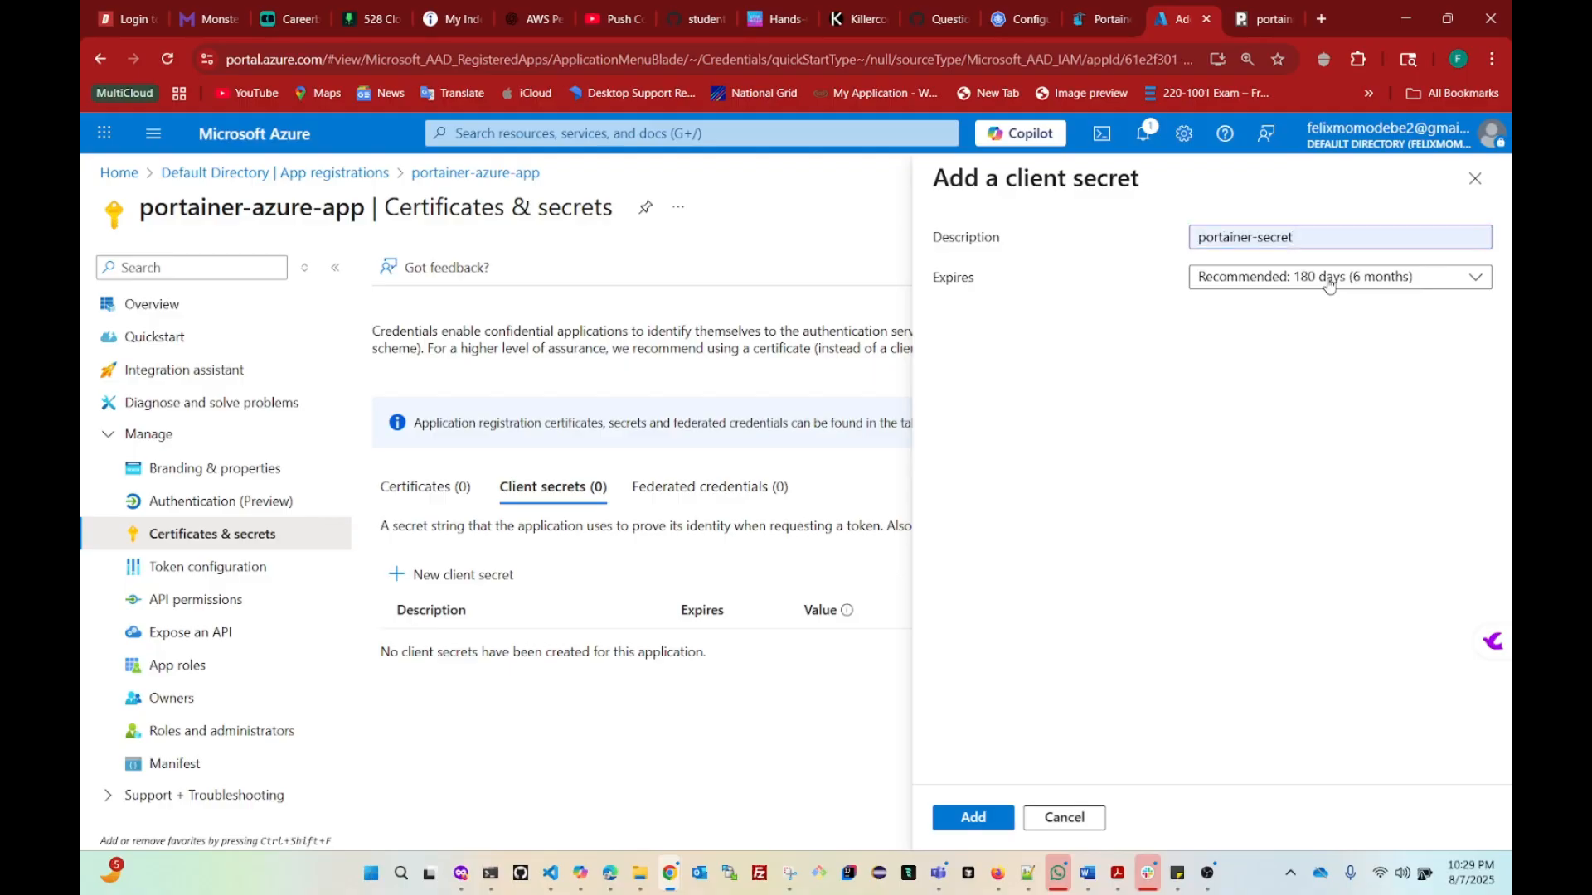
click(1253, 341)
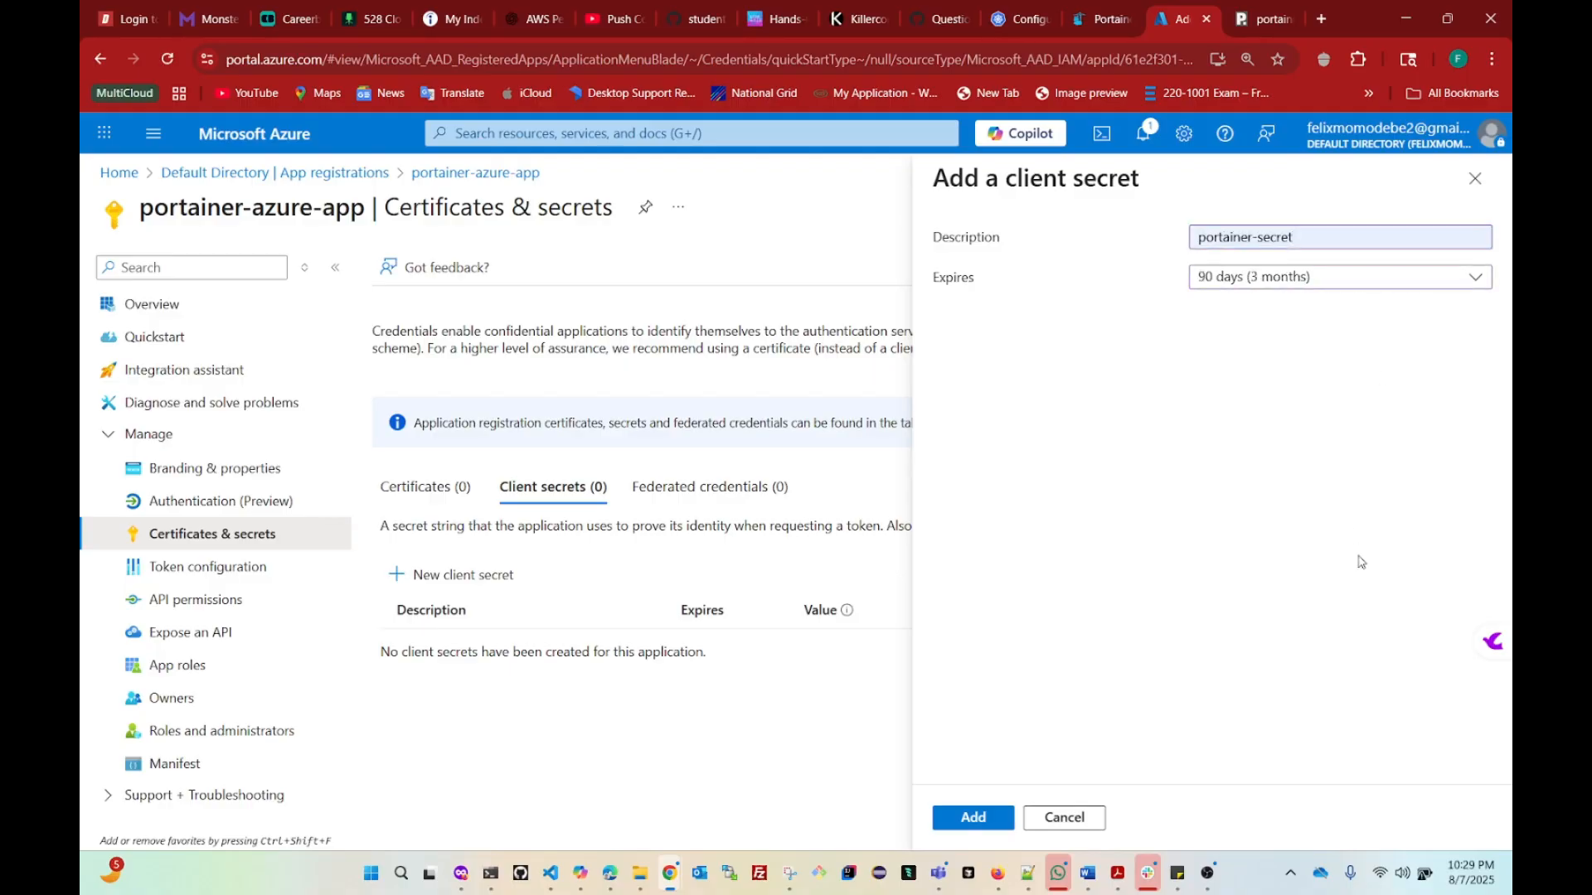
click(975, 820)
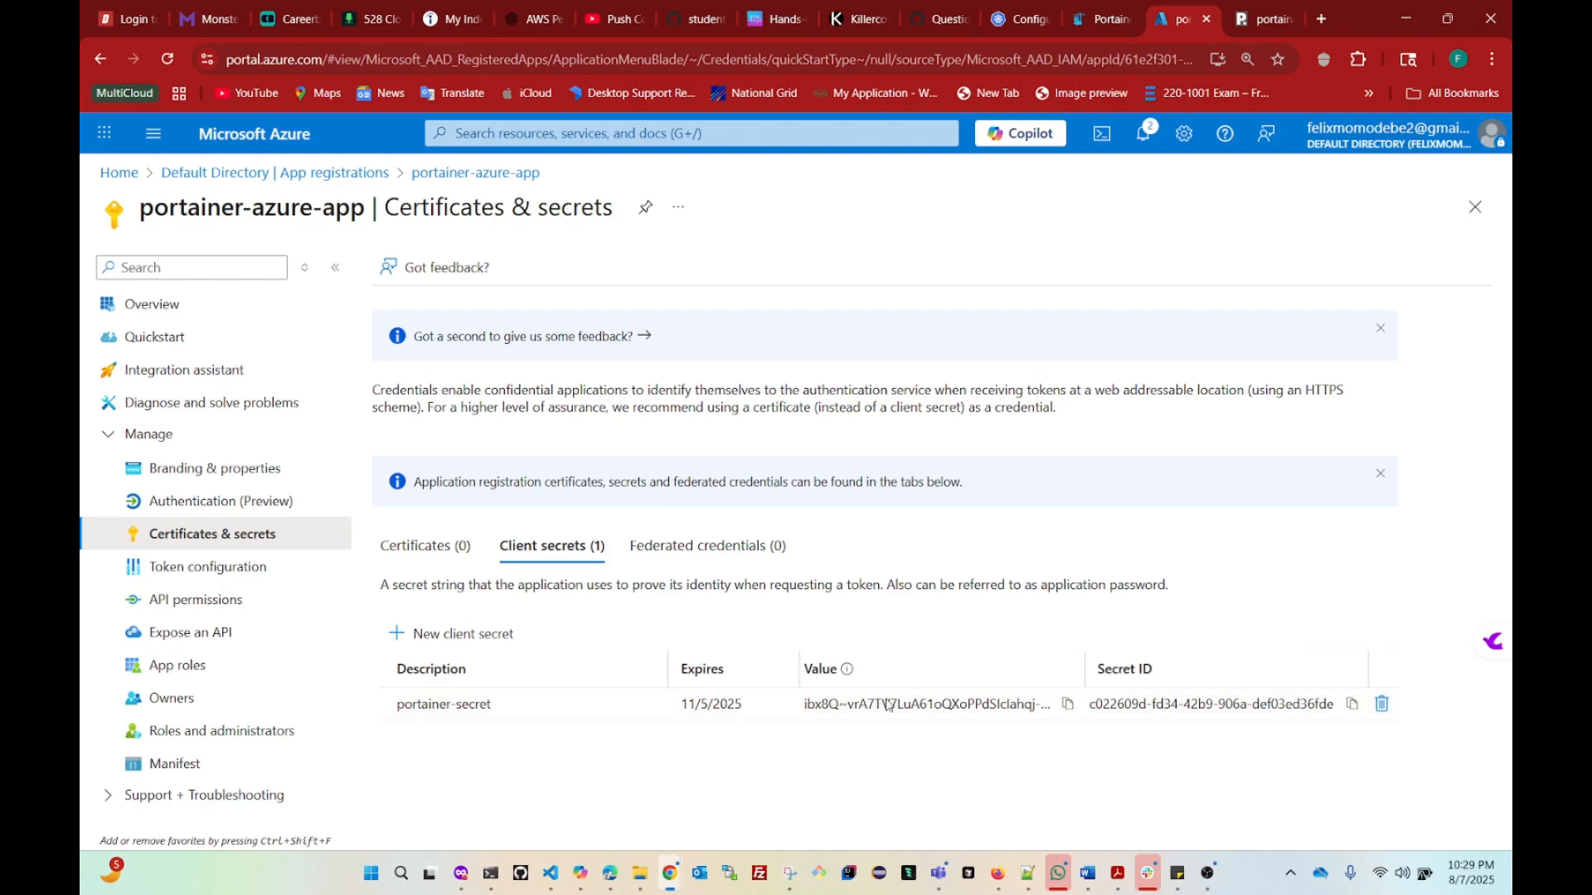
Step: Copy the portainer-secret value from Azure and record the client secret in the sticky note under "Client Secret:"
click(1067, 704)
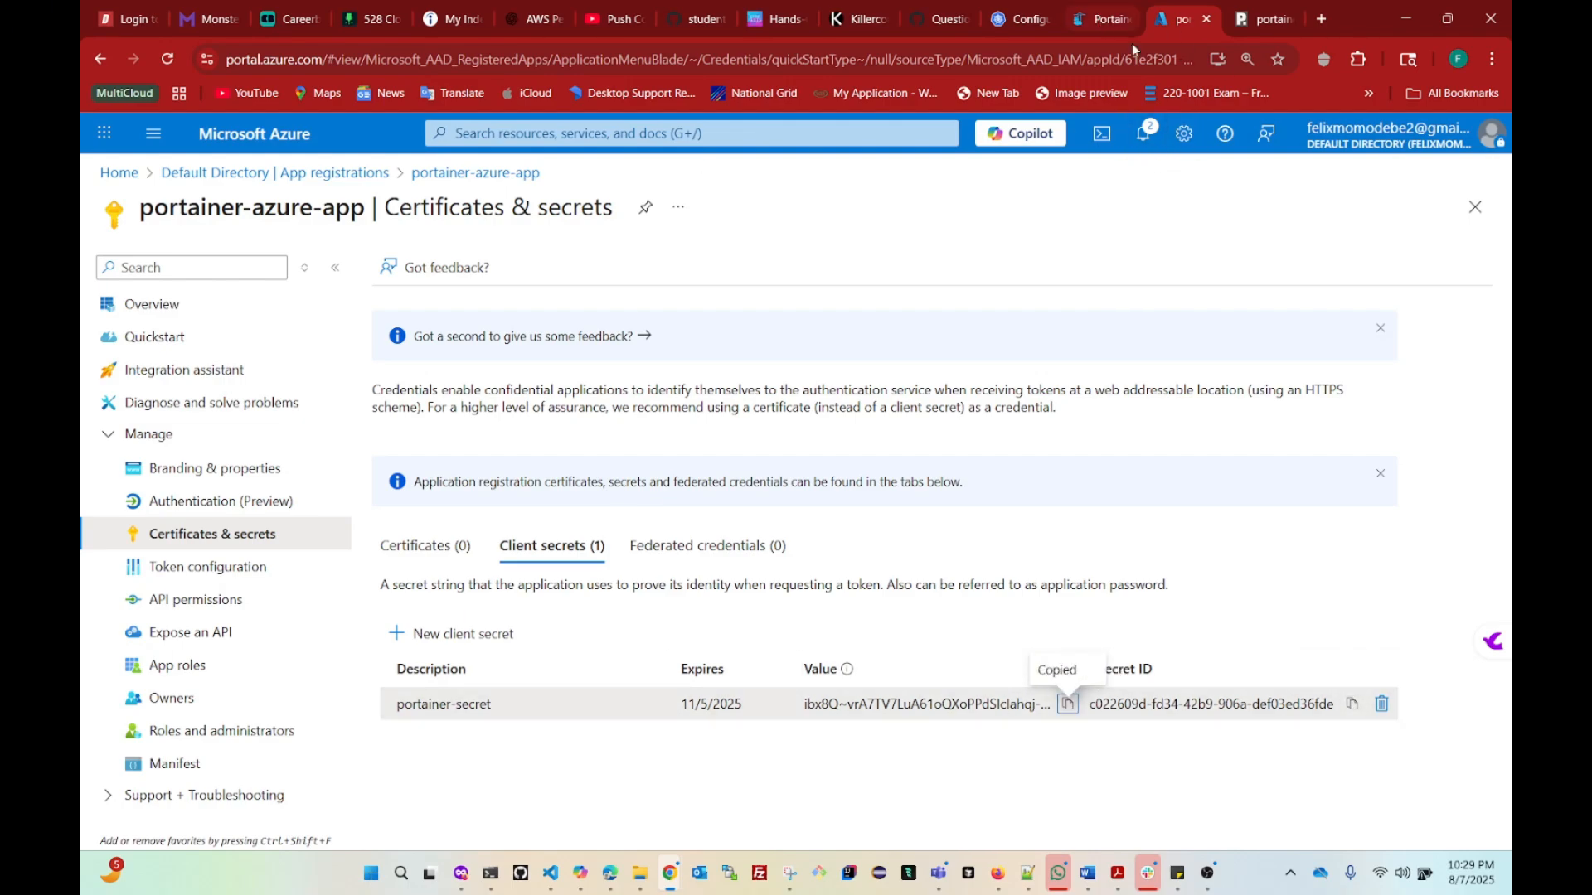
click(1174, 876)
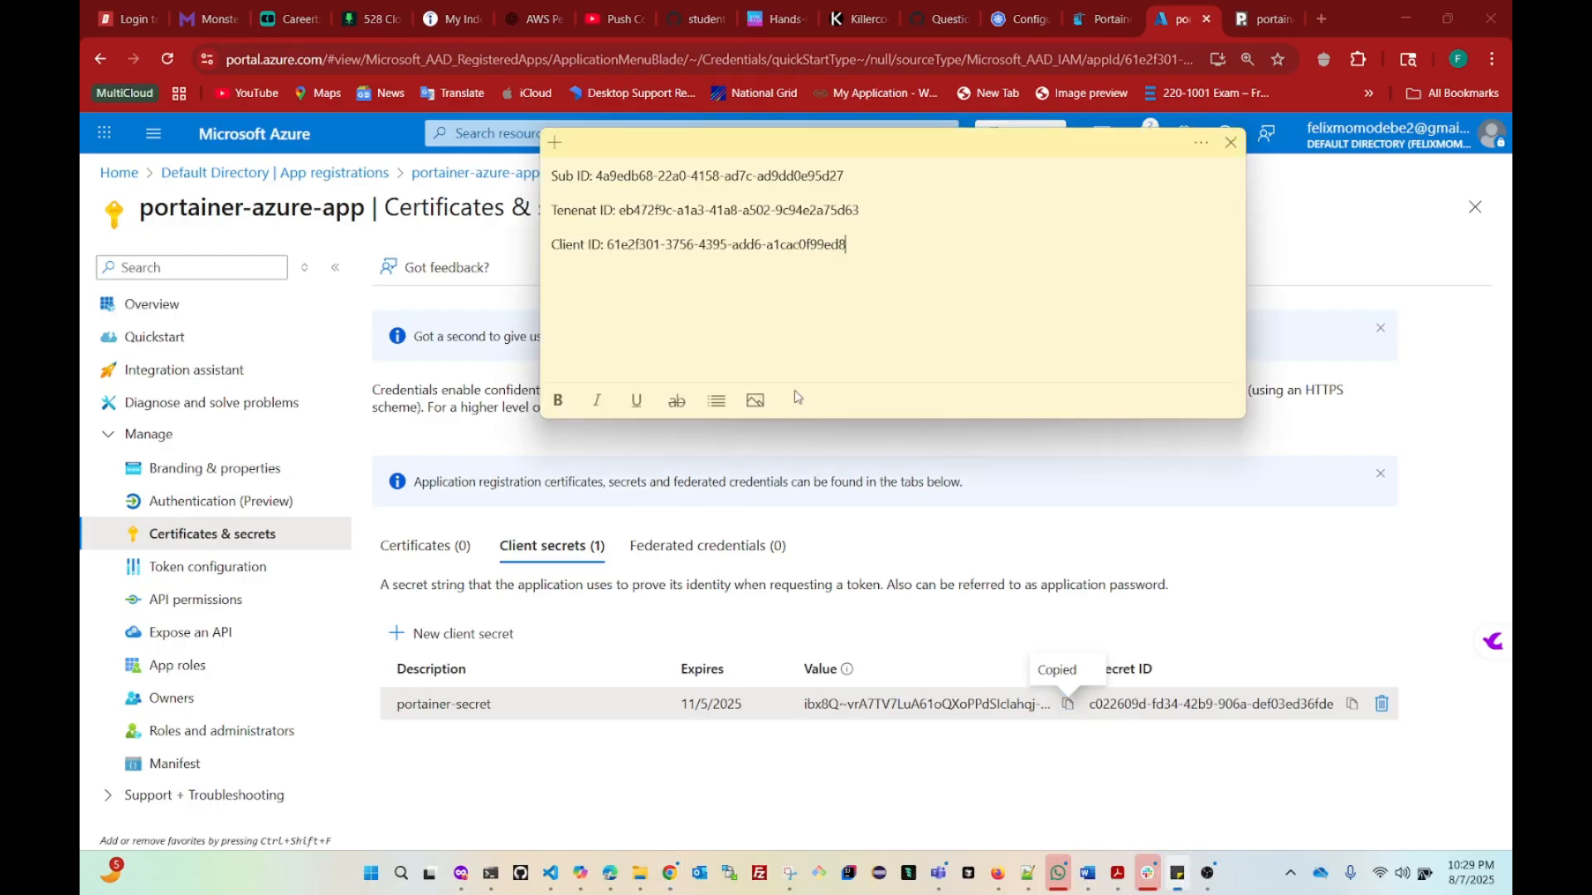
key(Return)
click(1099, 22)
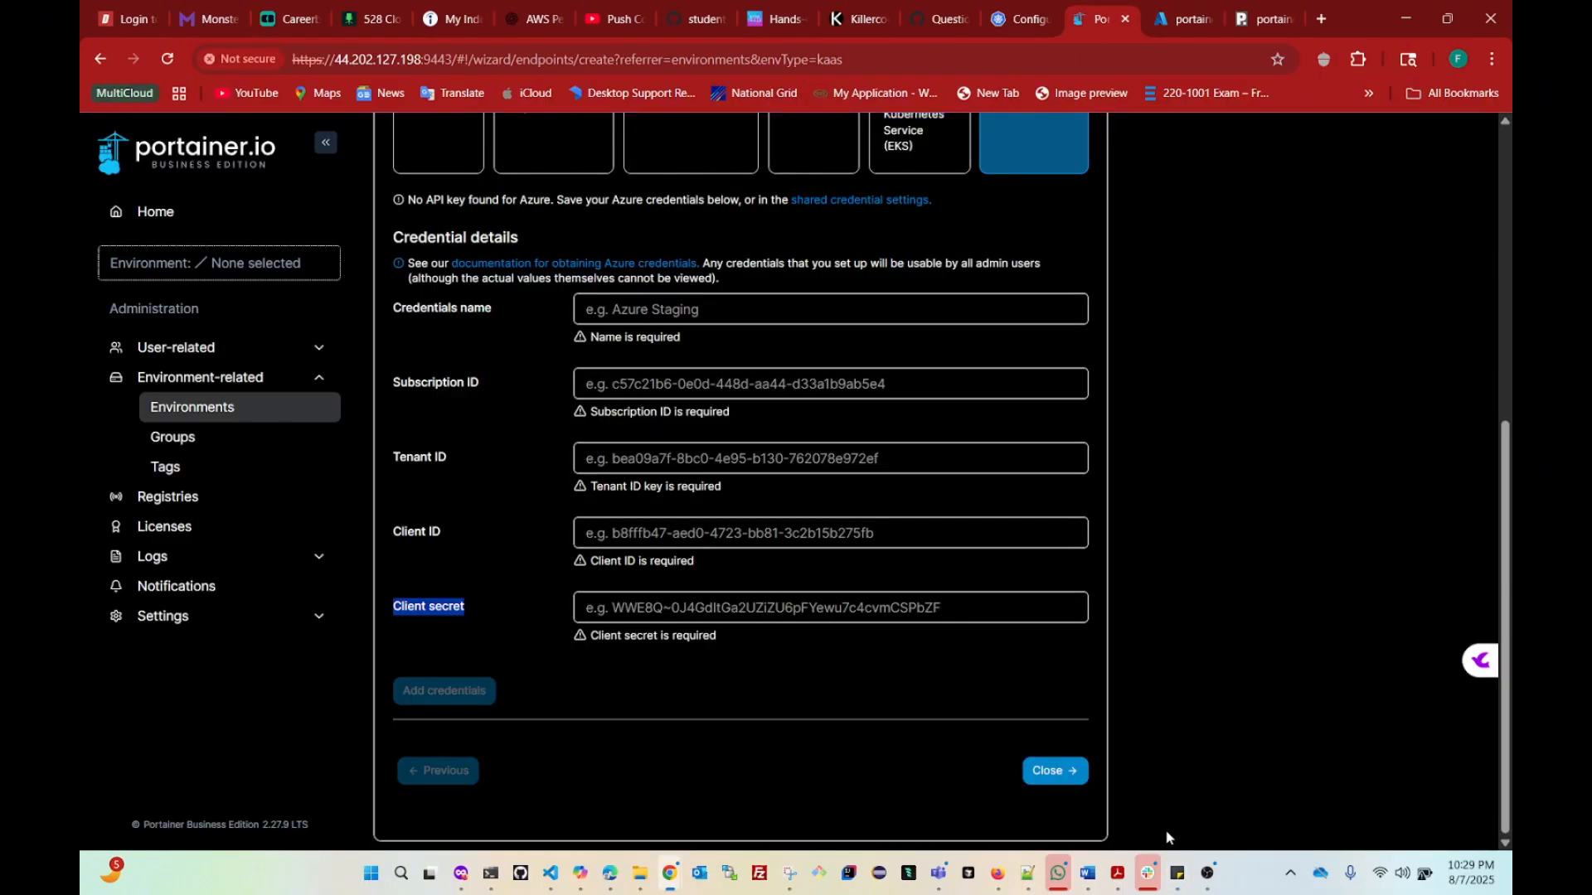
click(1187, 884)
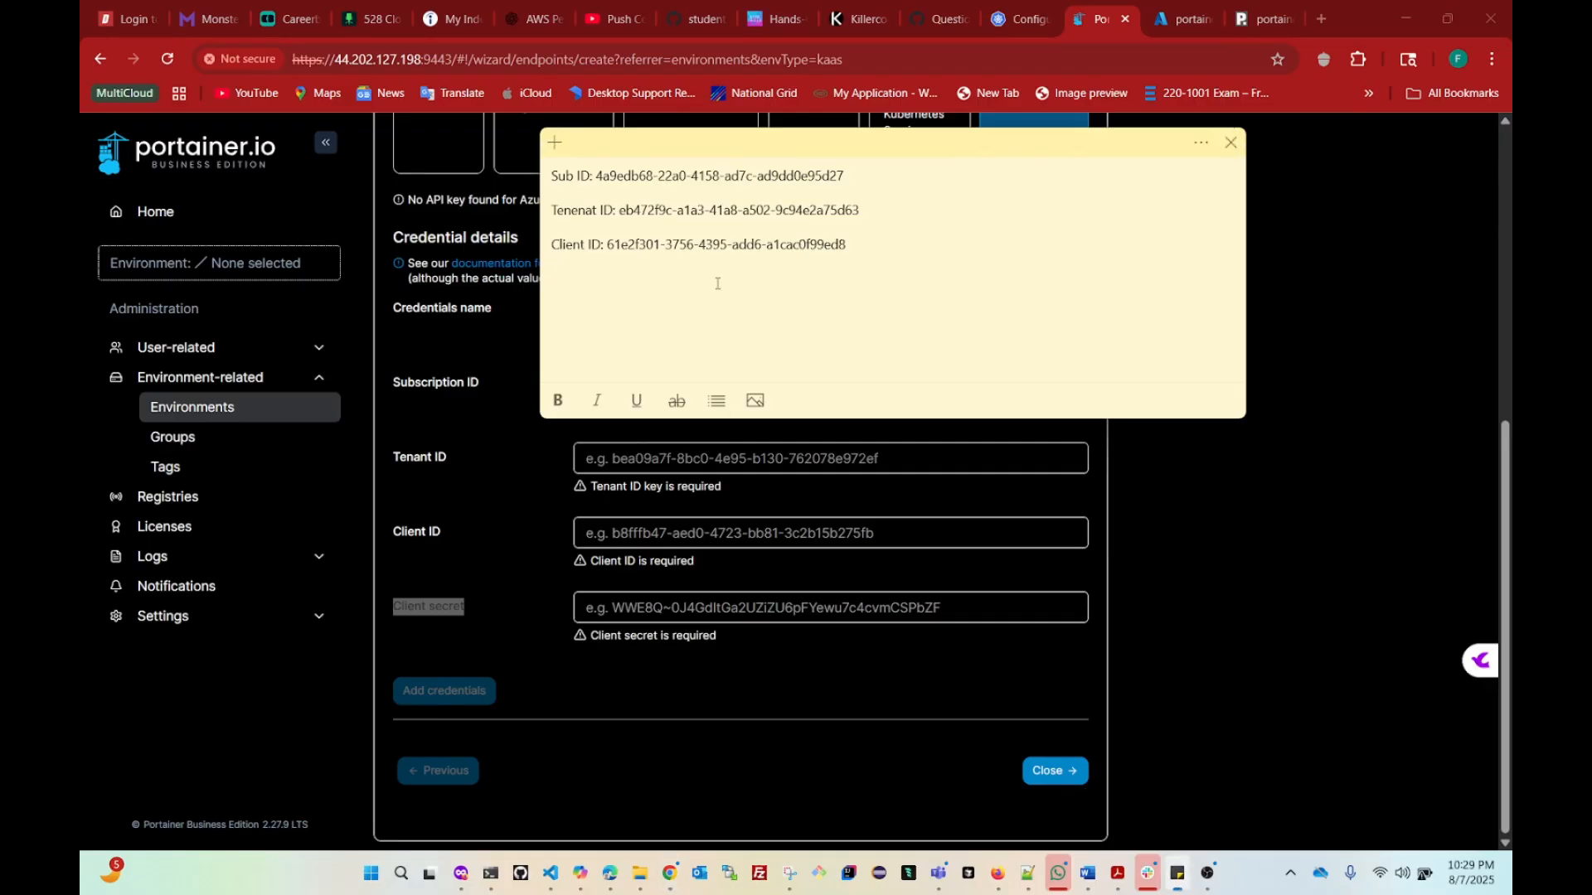
text(Client Secret:)
key(ctrl+v)
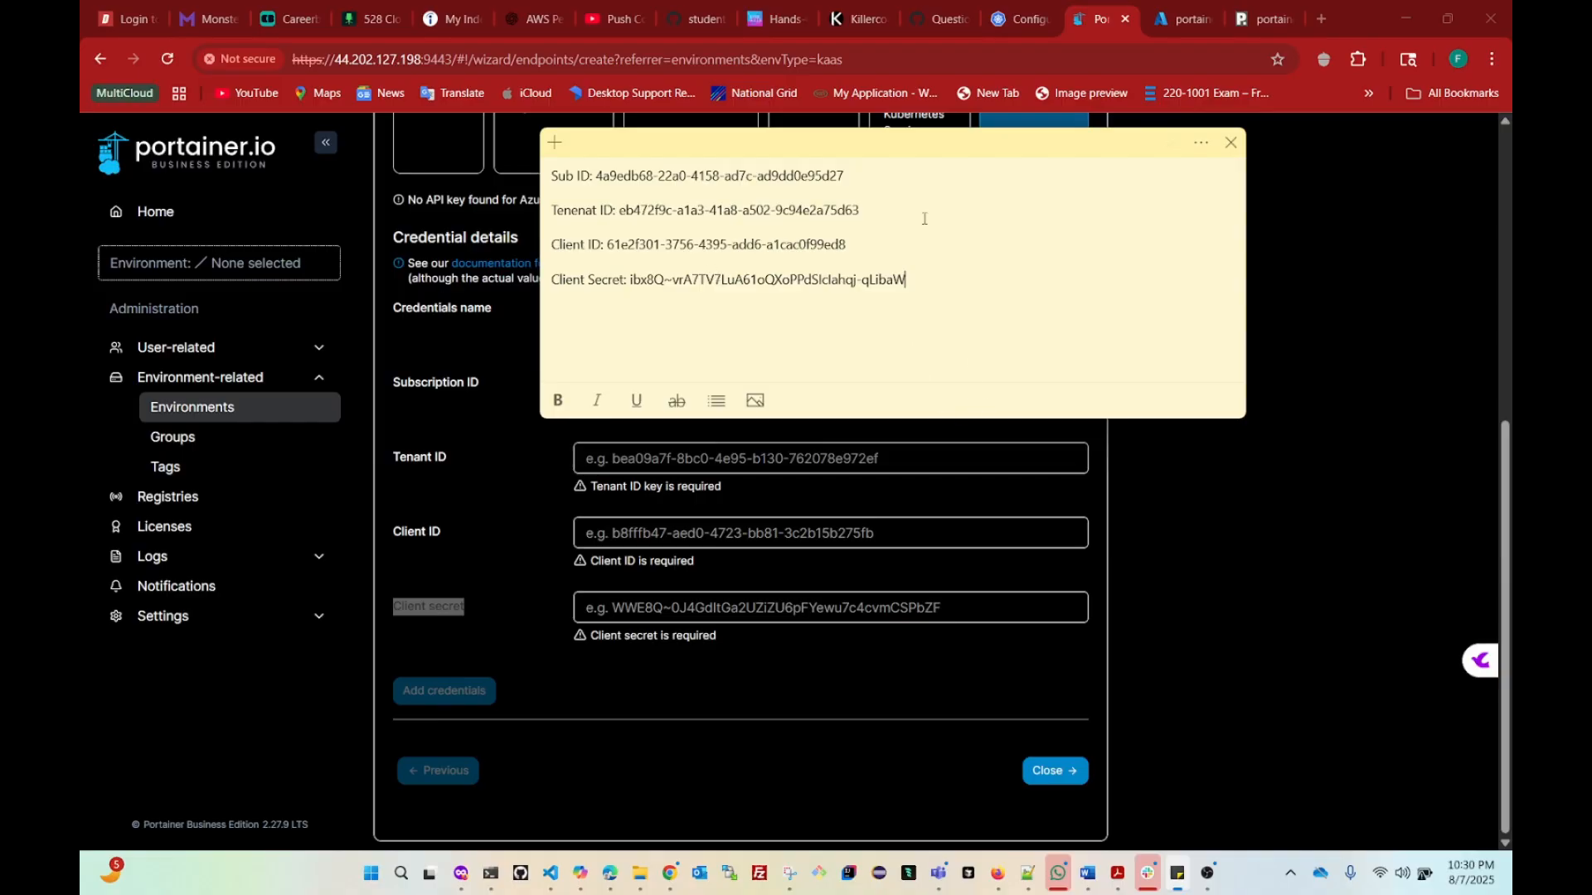
Step: In Portainer's Azure credential details, enter Azure-Authentication as the credentials name and fill in the Subscription ID from the sticky note
drag(974, 152, 1050, 284)
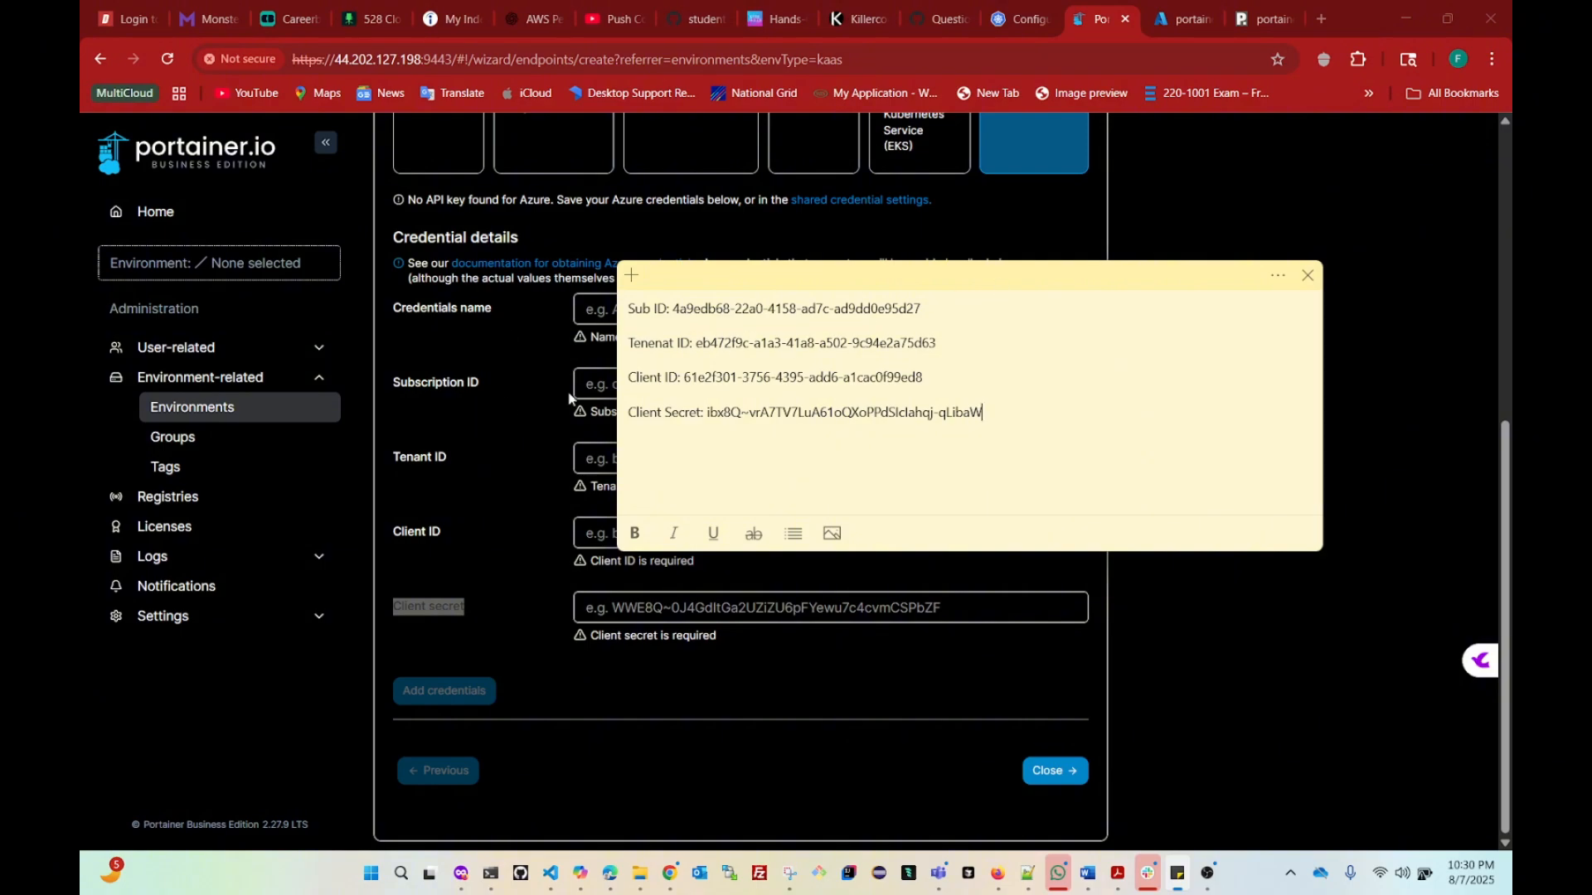
drag(673, 309, 927, 309)
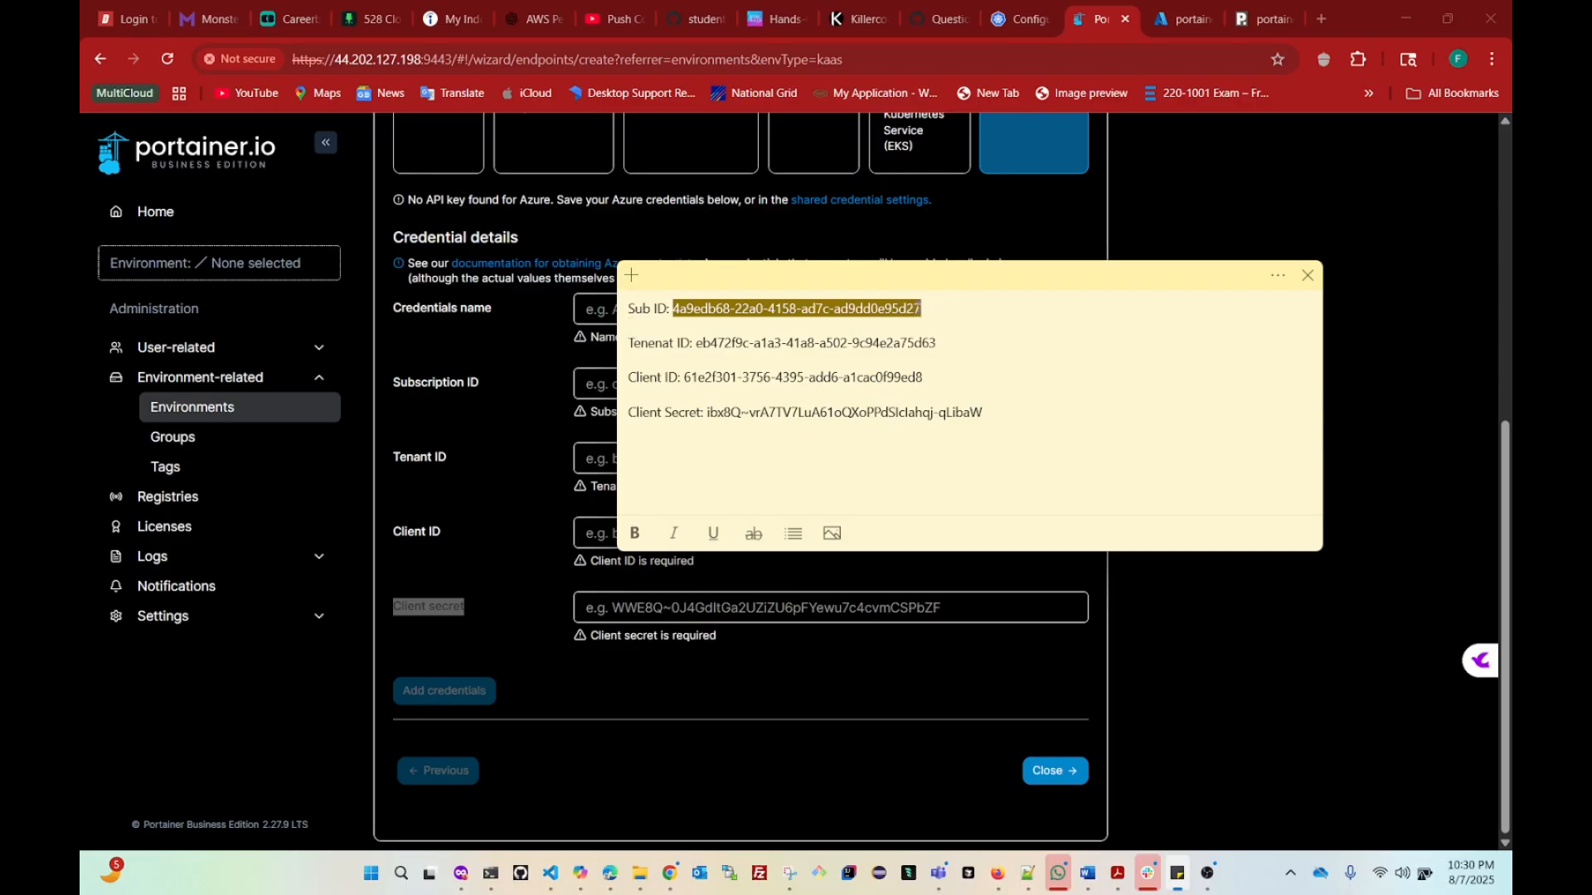
click(1180, 194)
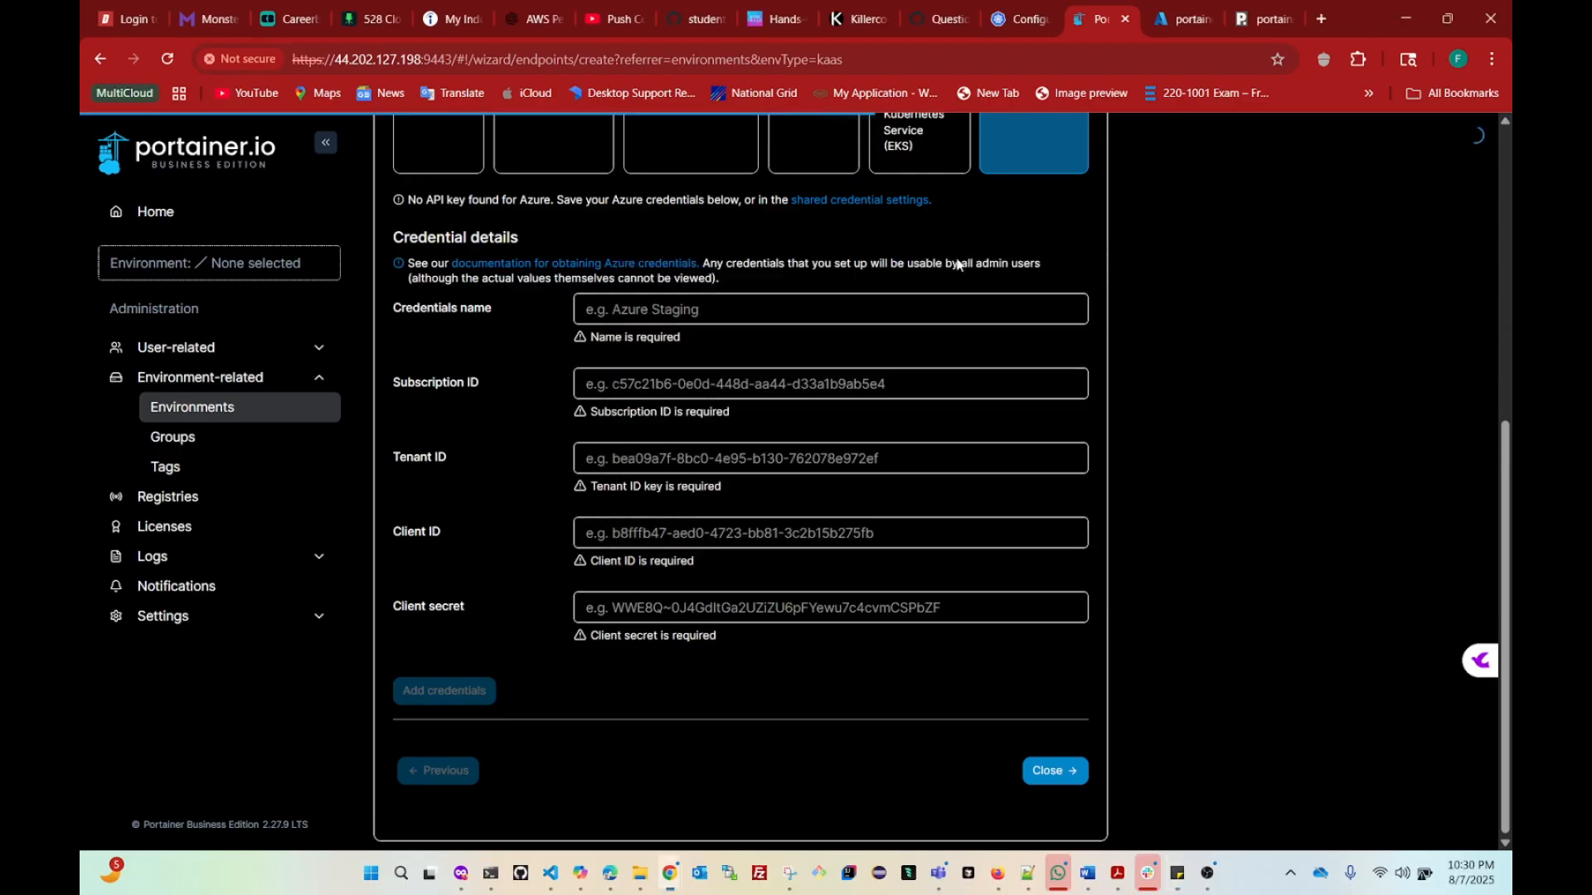
scroll(672, 460, up, 3)
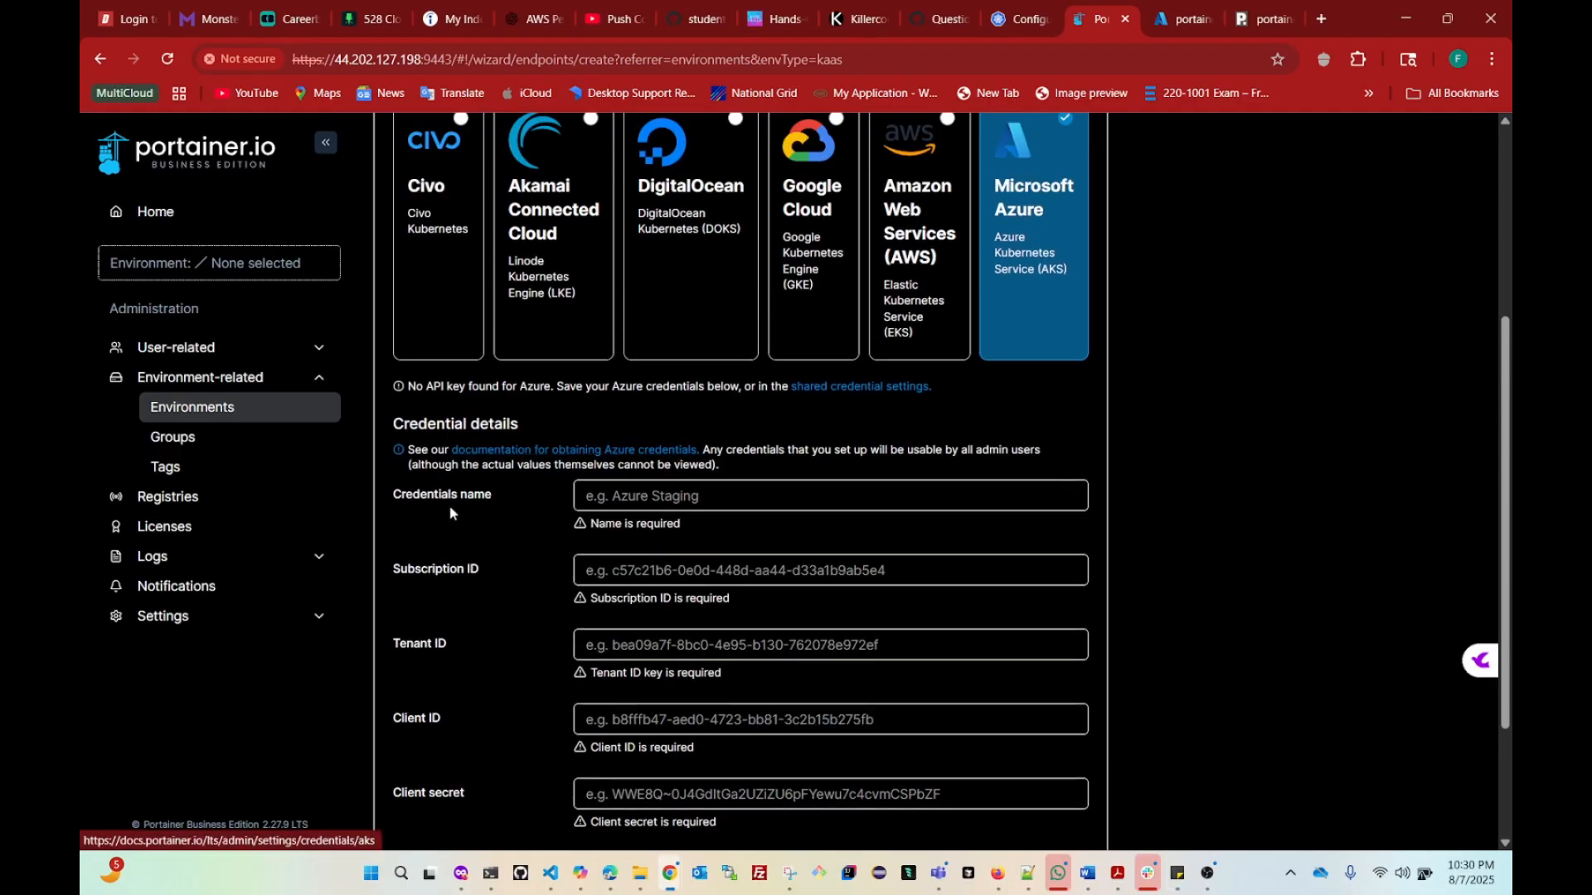
click(616, 497)
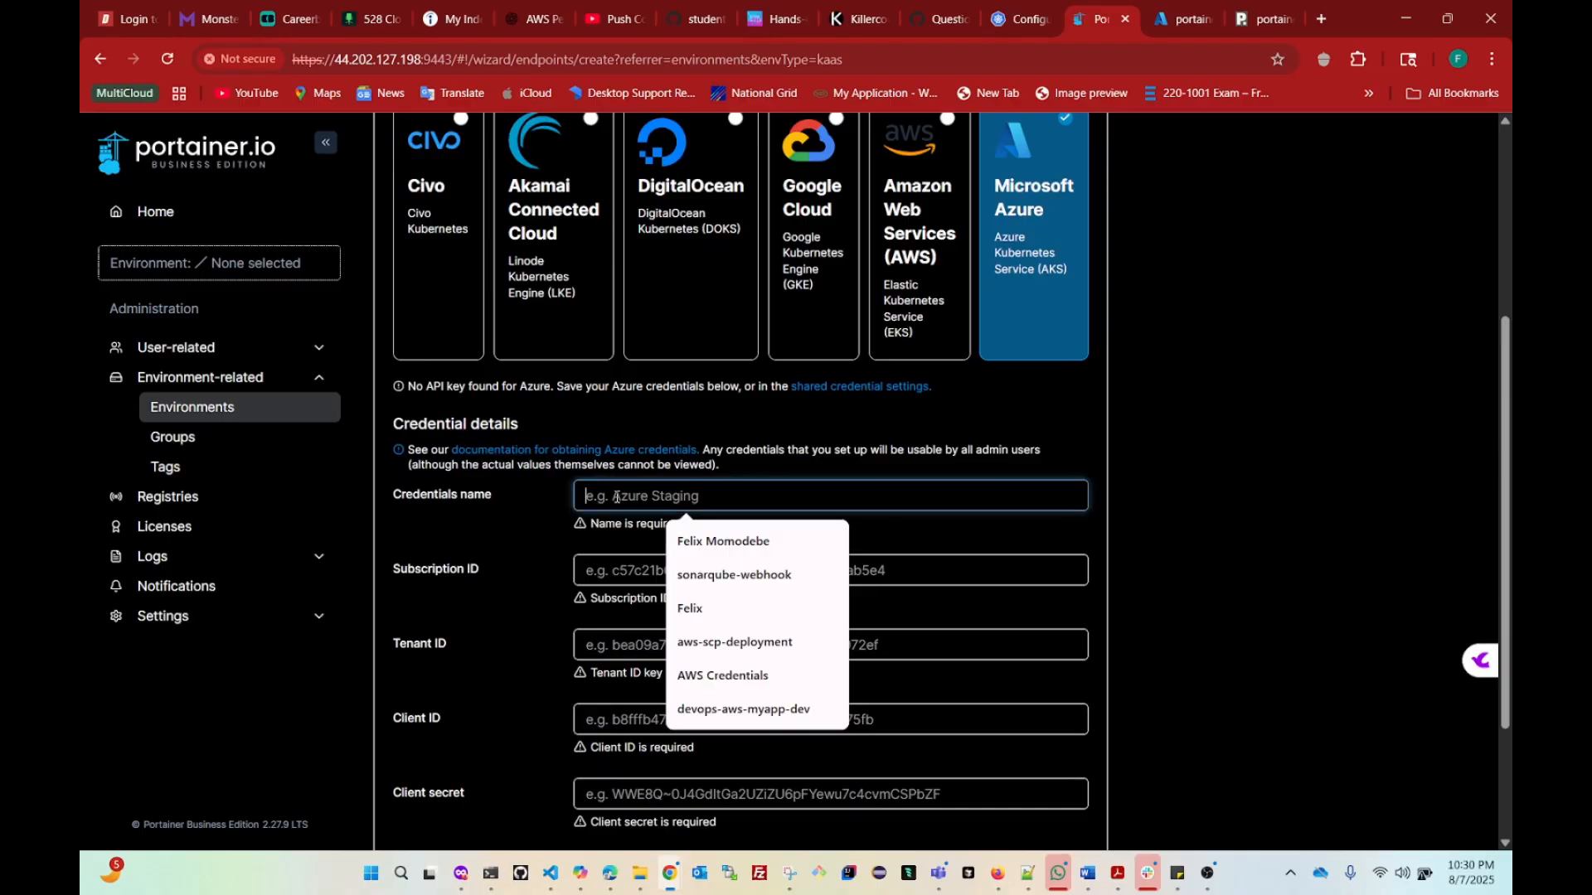
text(Azure)
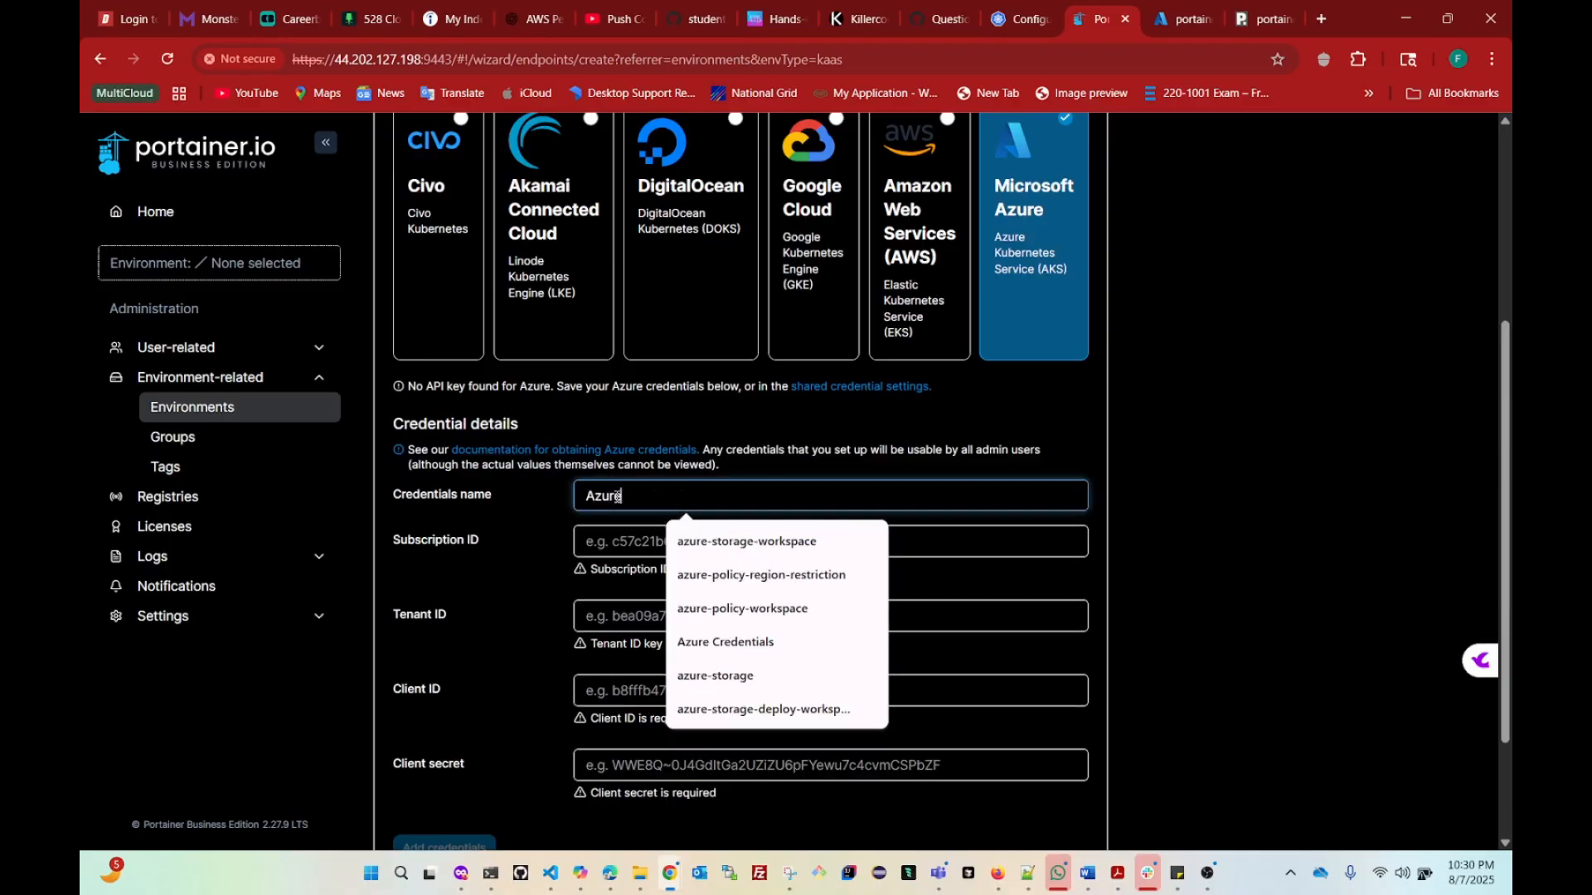
text(-A)
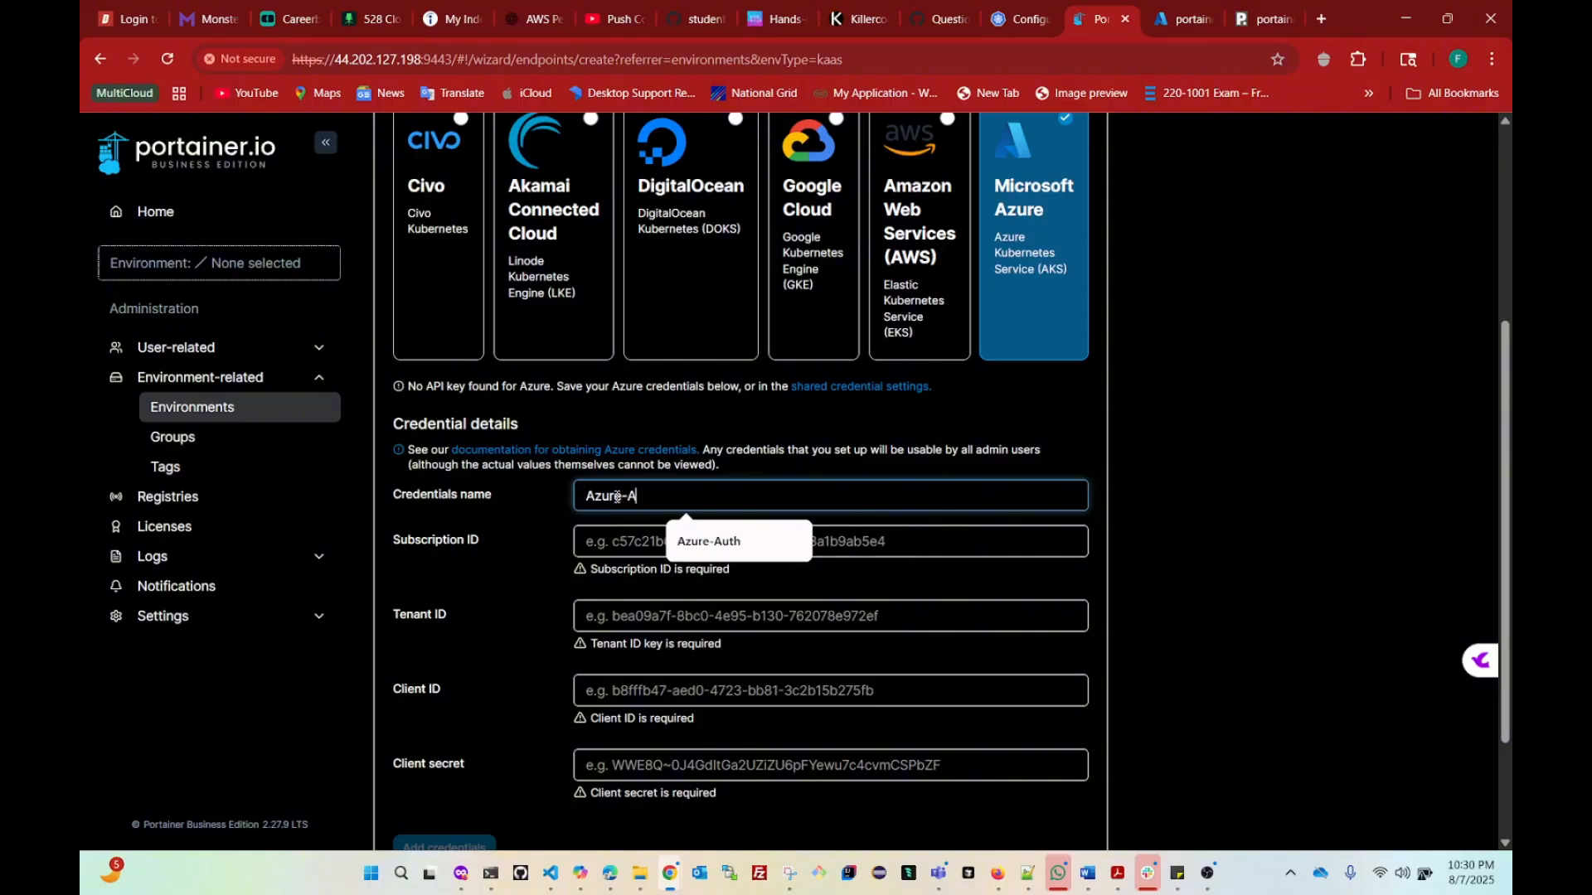
text(uthenti)
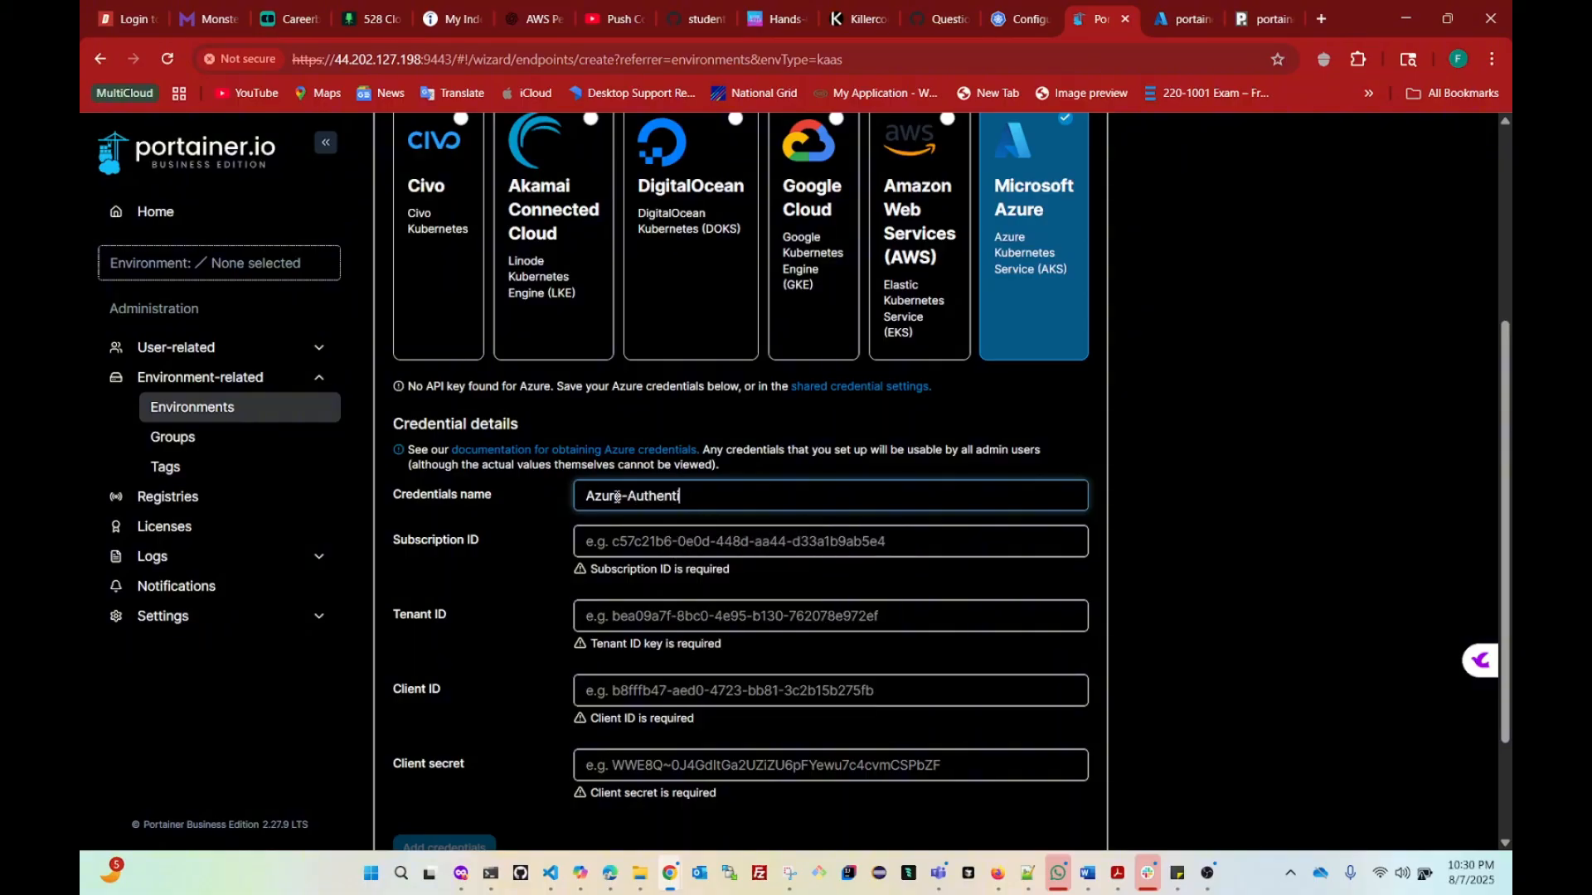
text(cation)
click(610, 543)
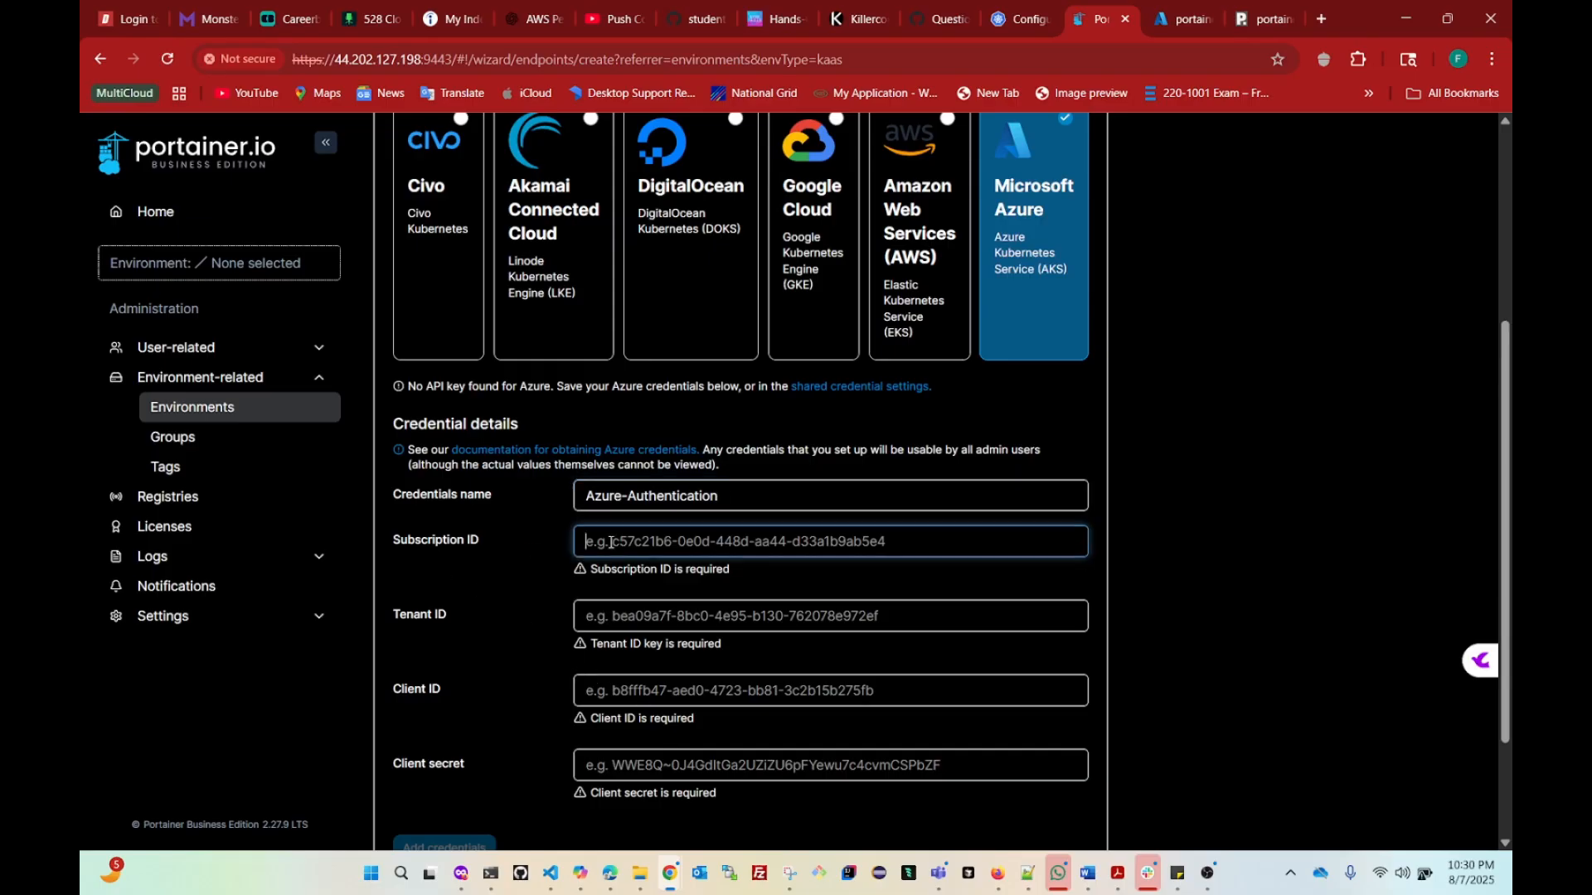
key(ctrl+v)
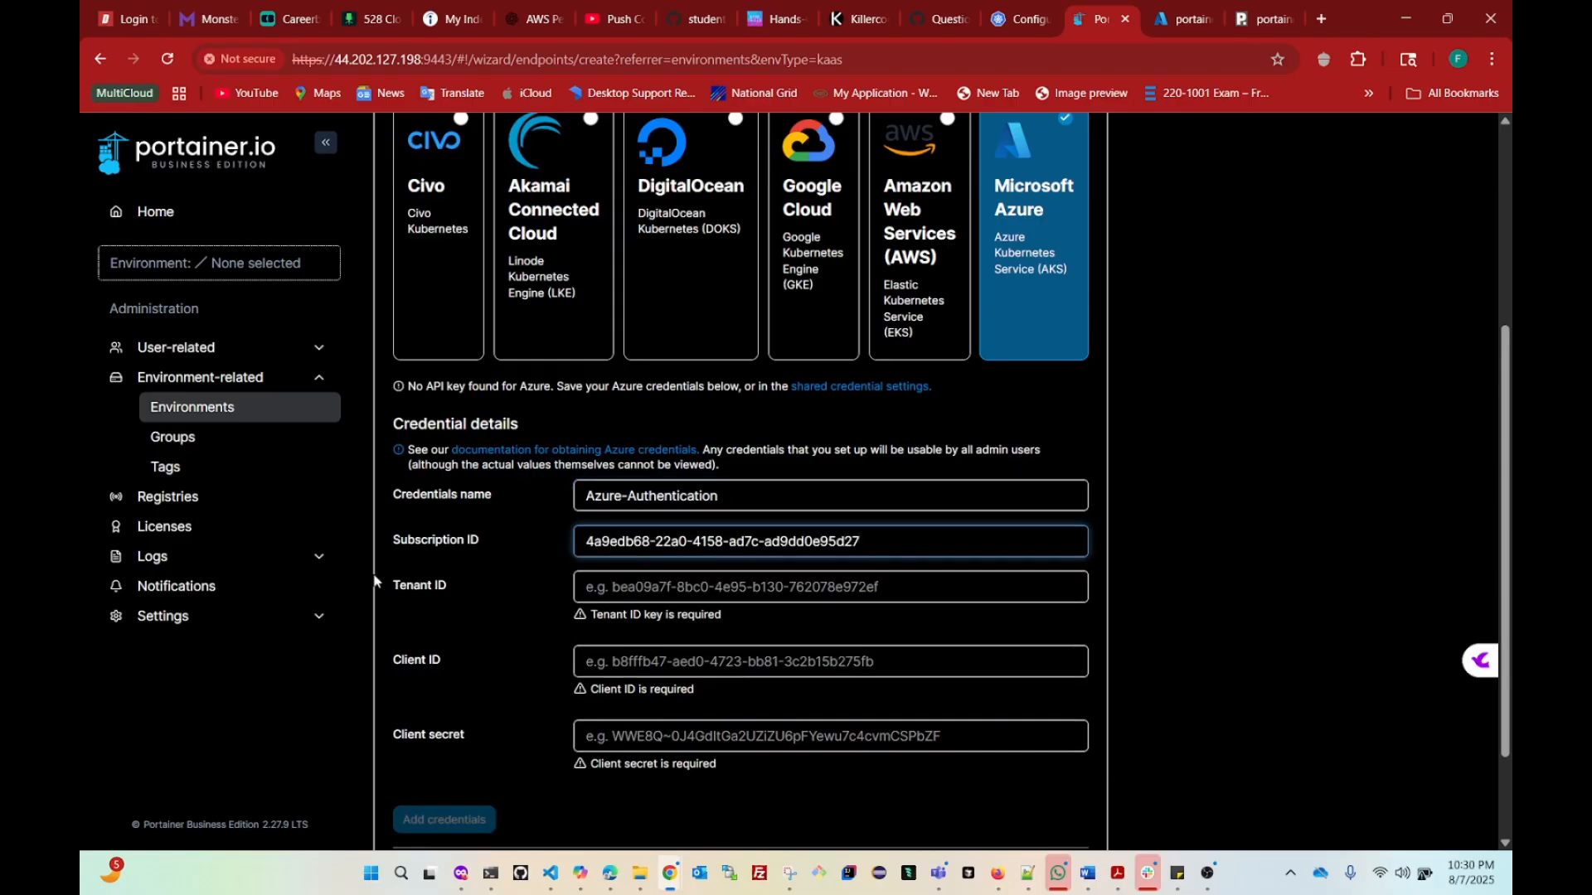
Step: Copy the tenant ID from the sticky note and fill in the Tenant ID of the Azure credential details
click(1177, 873)
drag(699, 348, 939, 342)
key(ctrl+c)
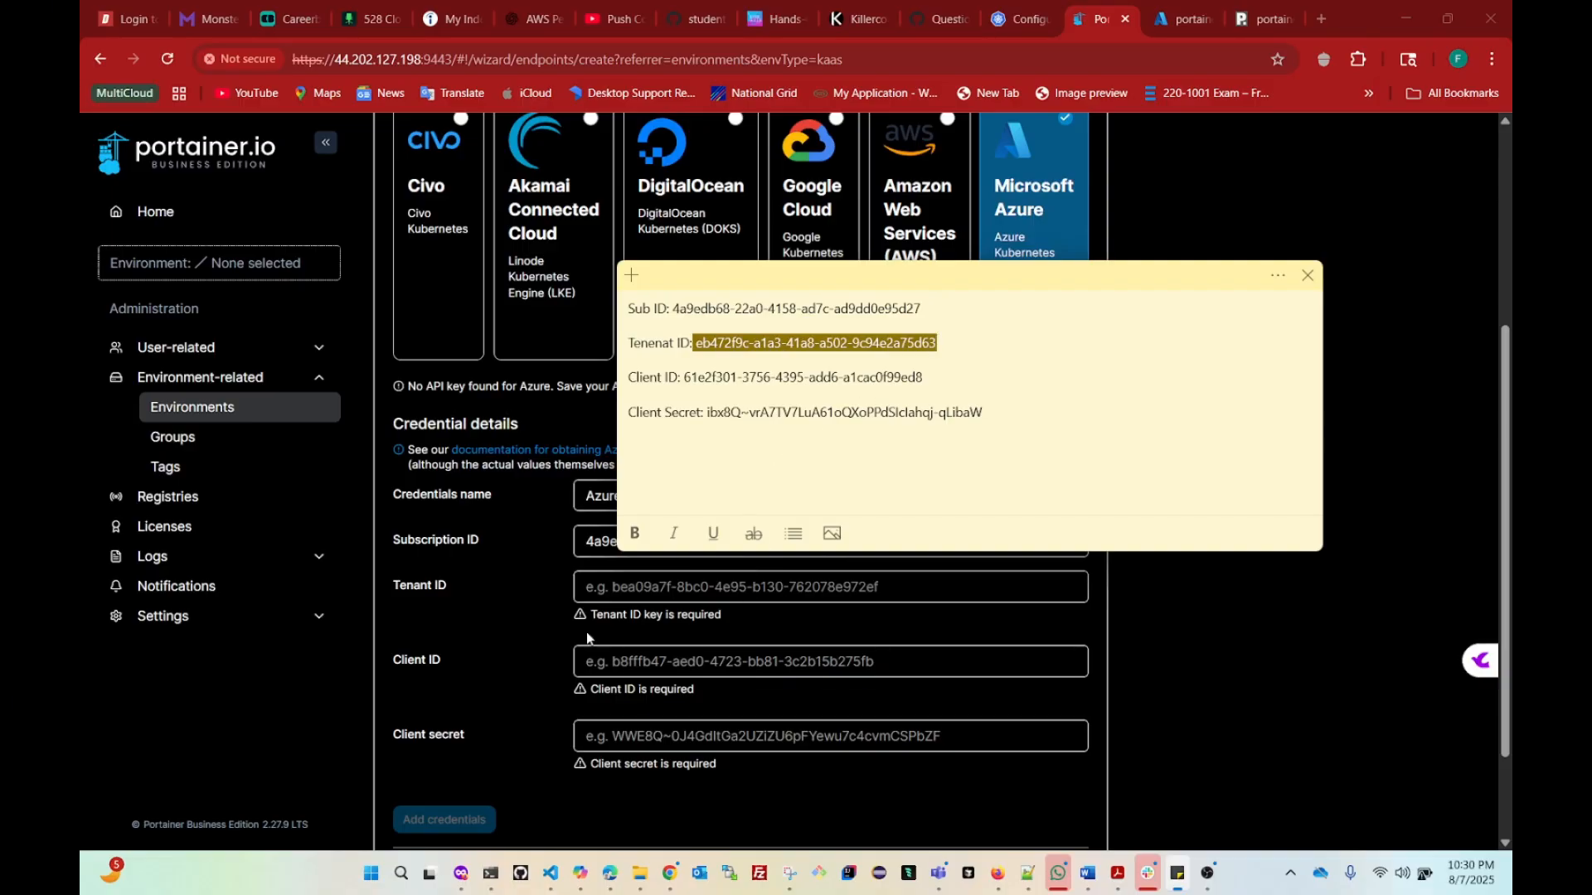
click(611, 541)
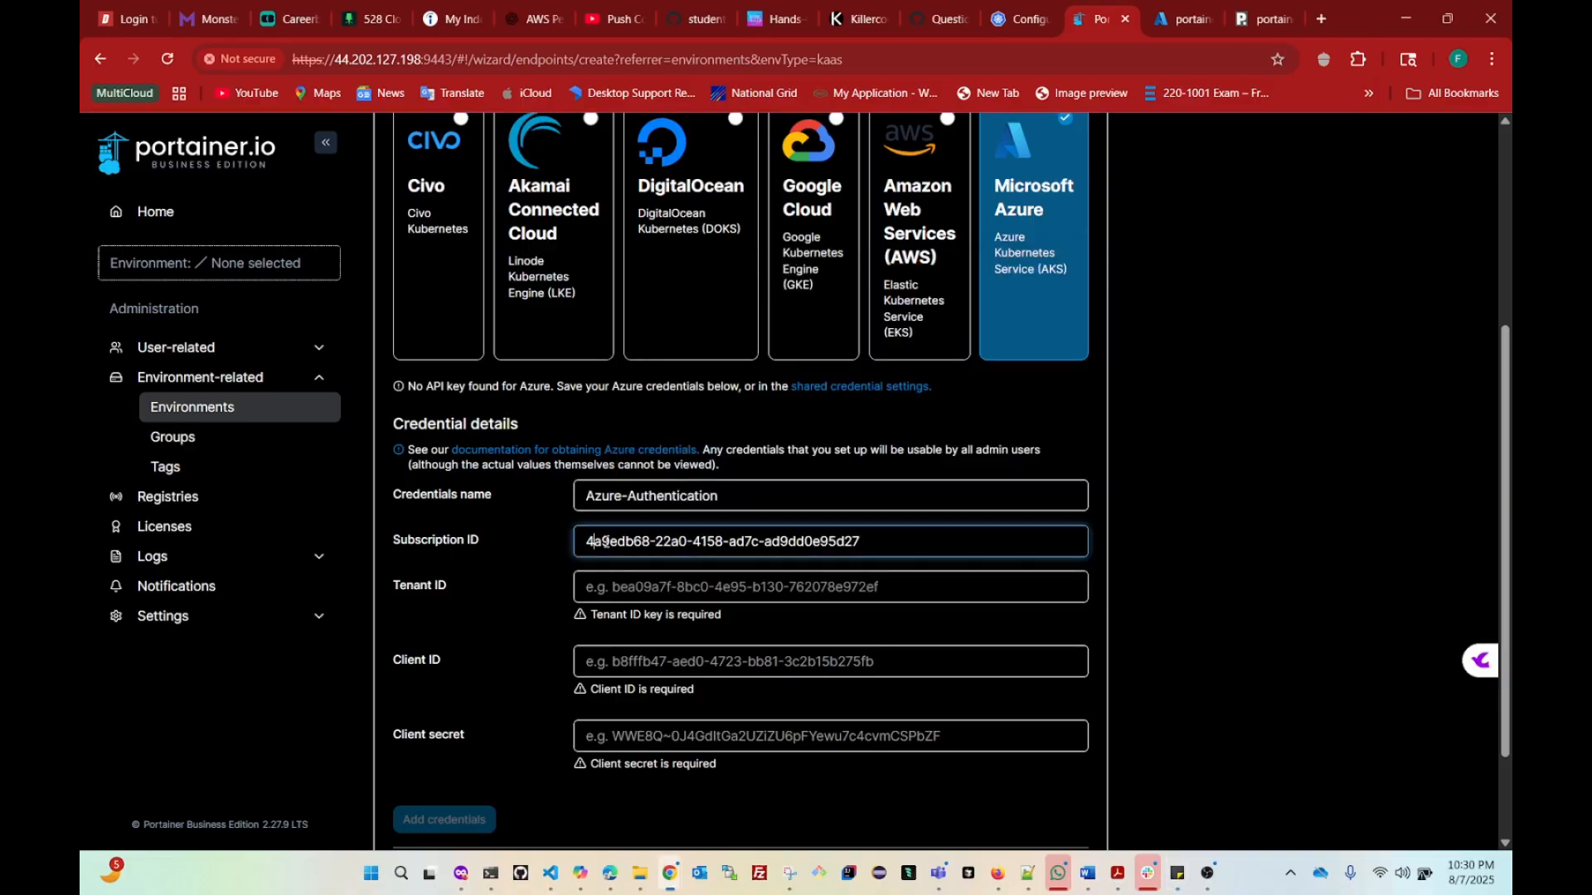
click(651, 587)
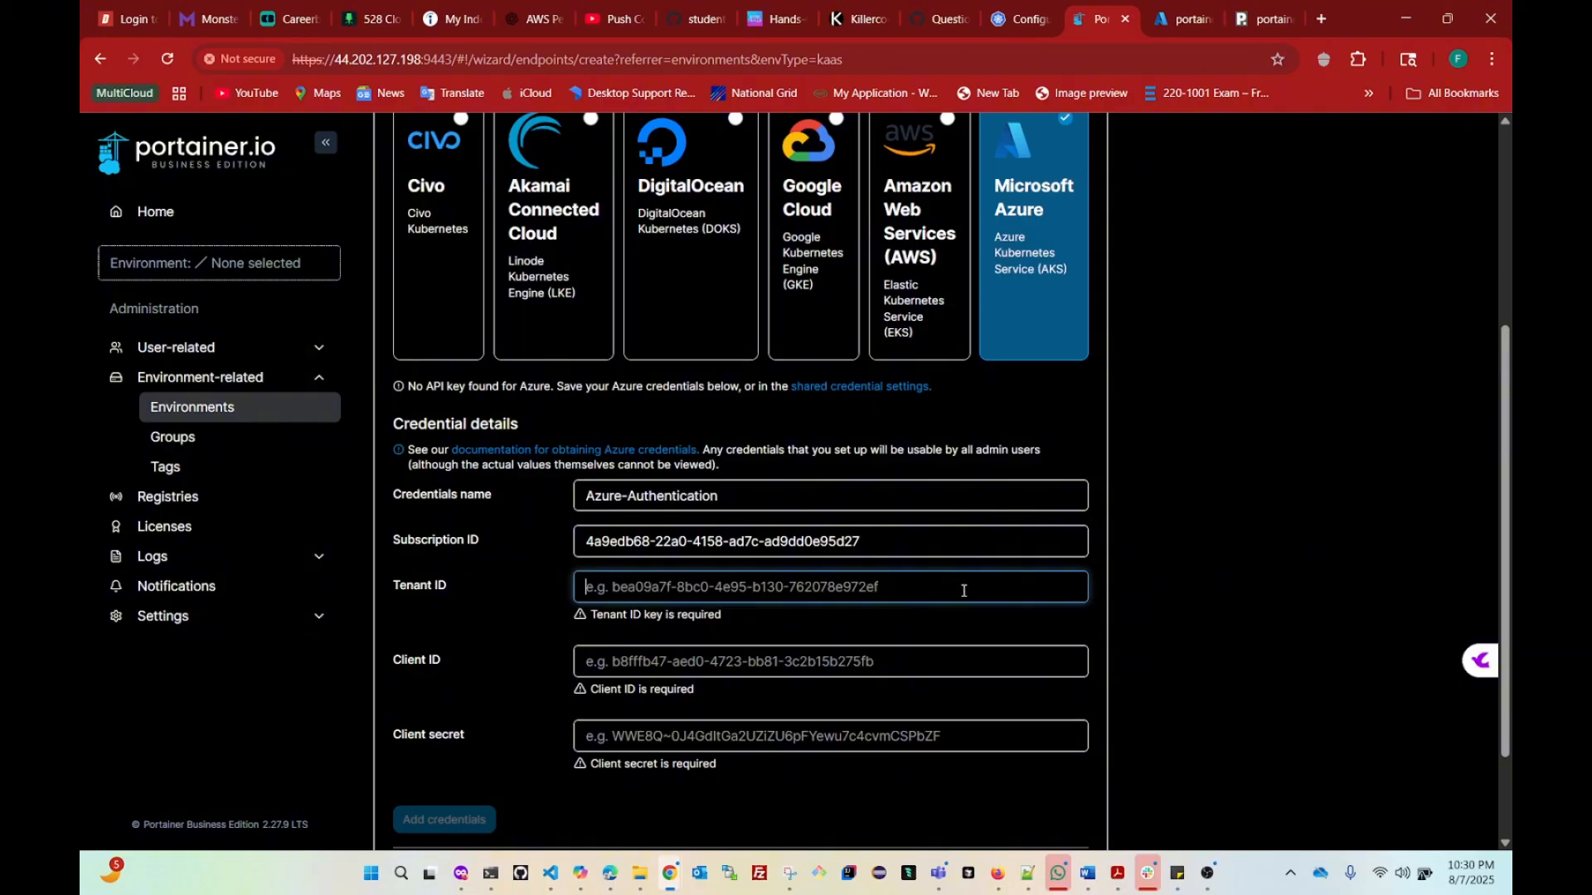
key(ctrl+v)
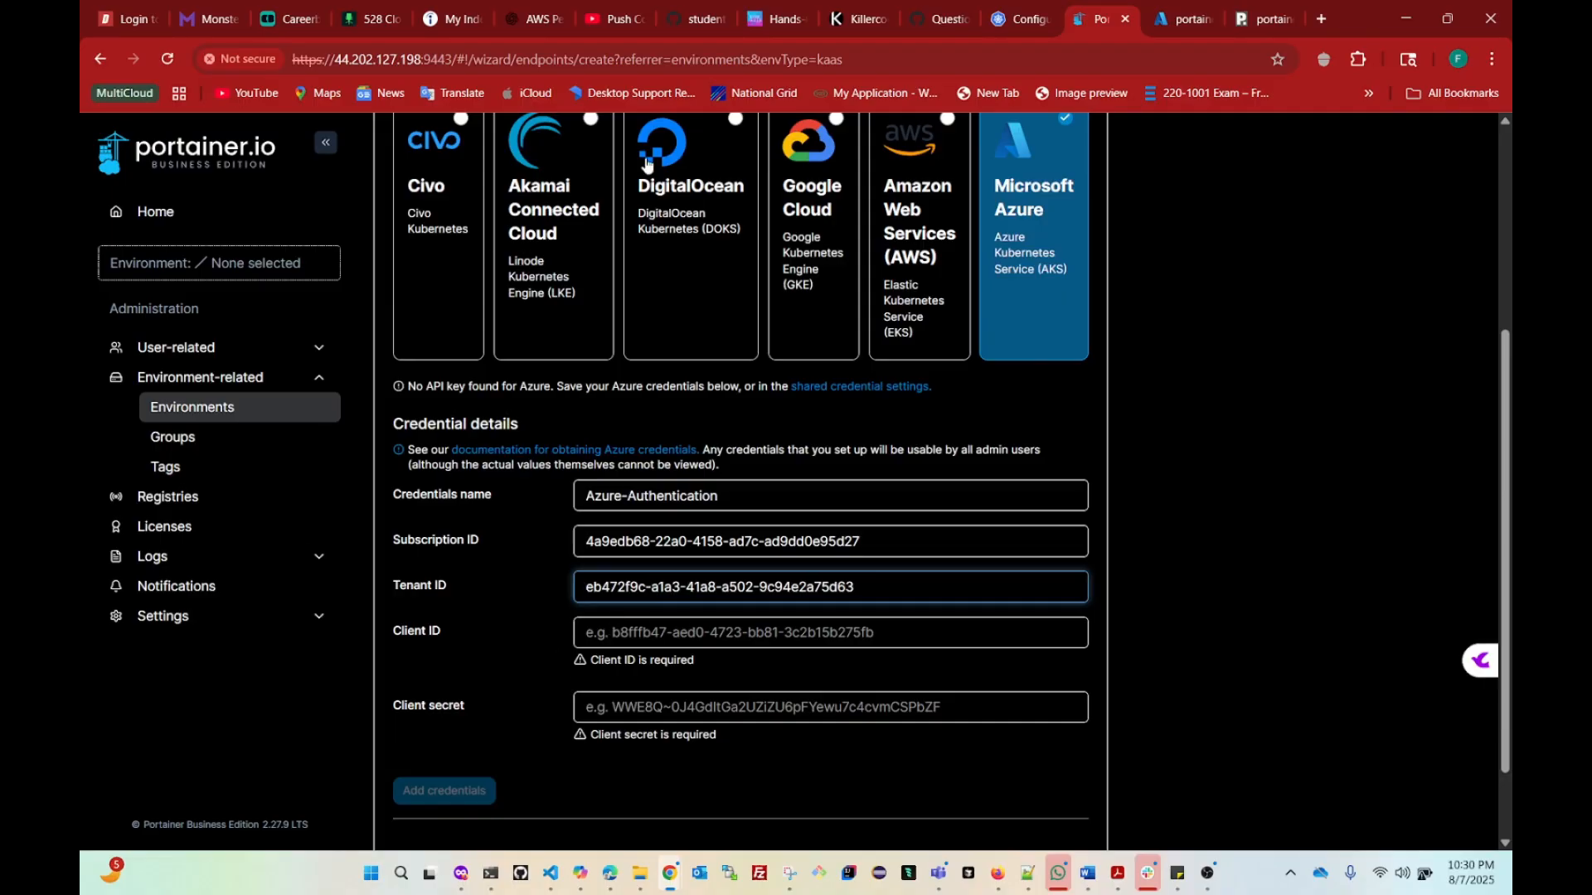
Step: Copy the client ID from the sticky note and fill in the Client ID of the Azure credential details
click(1178, 875)
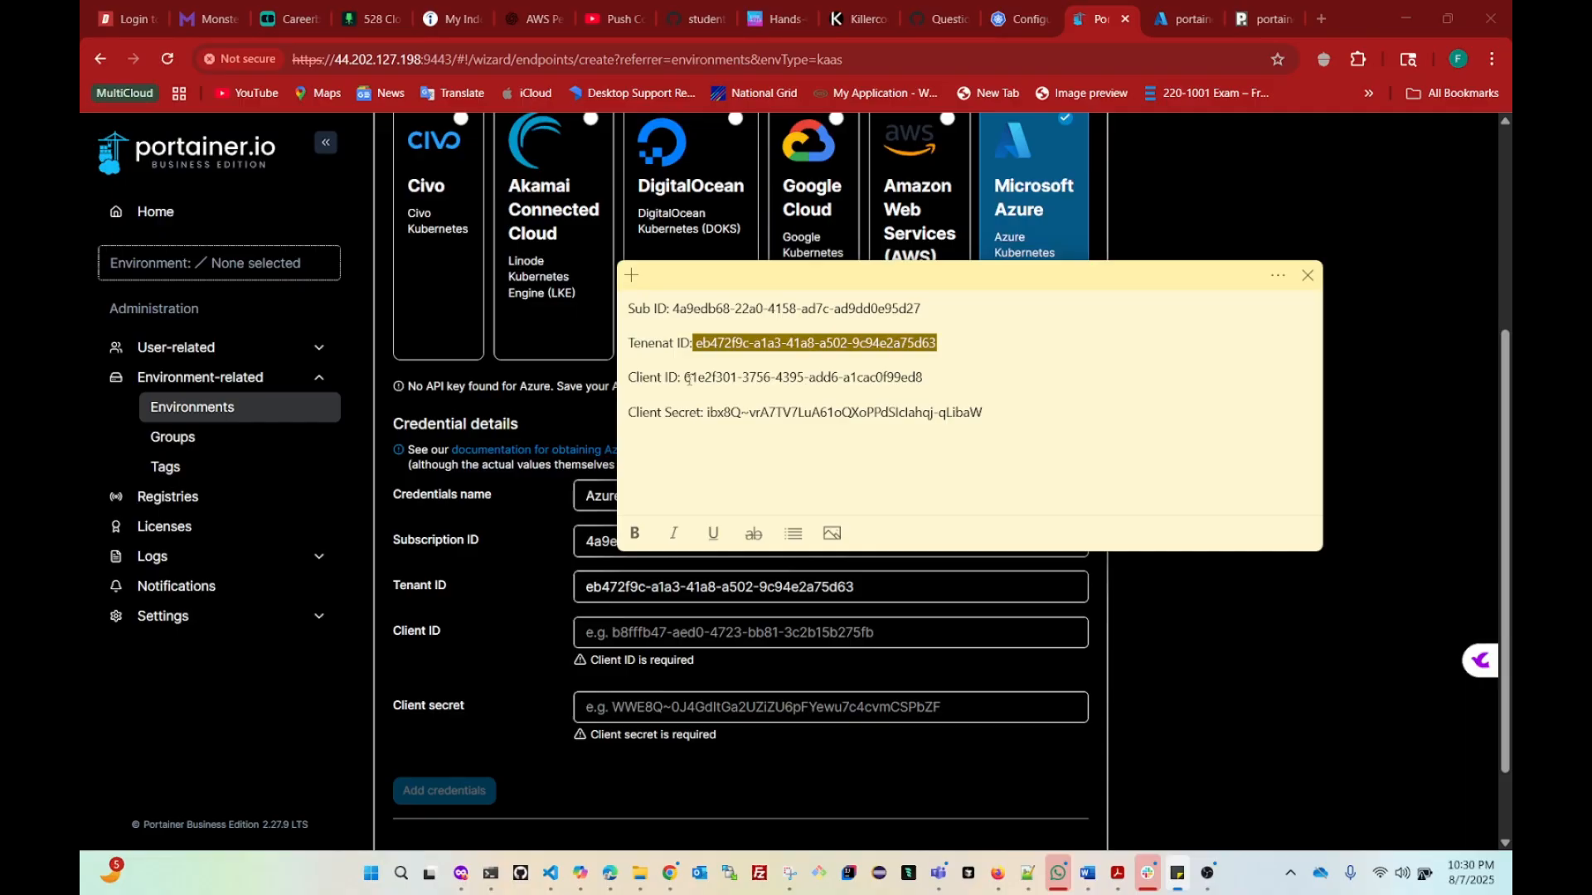
drag(688, 379, 924, 373)
key(ctrl+c)
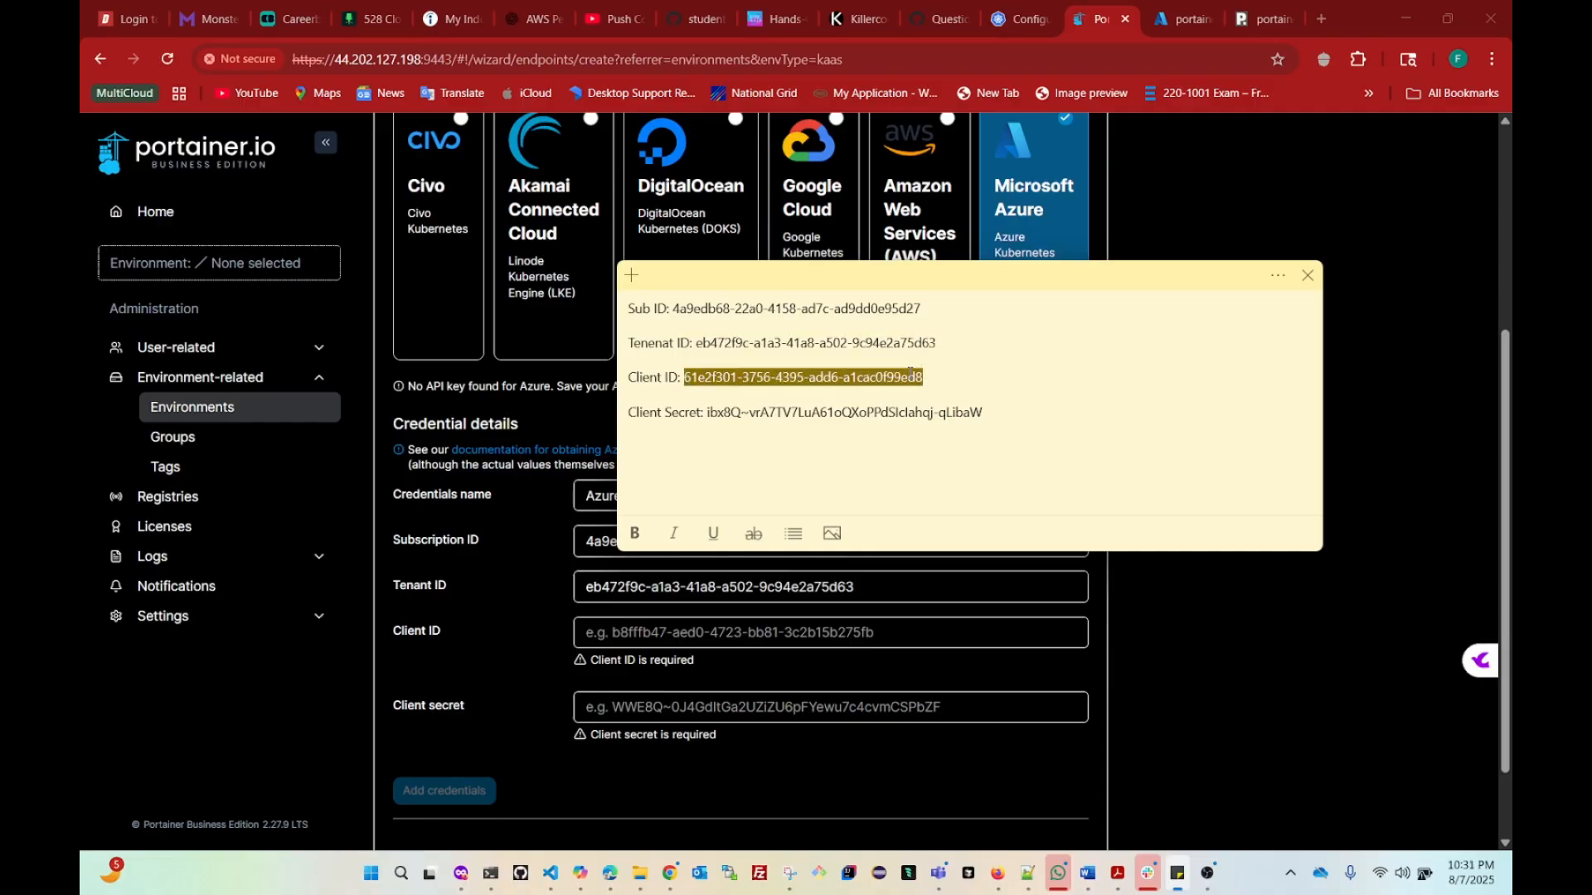
click(615, 641)
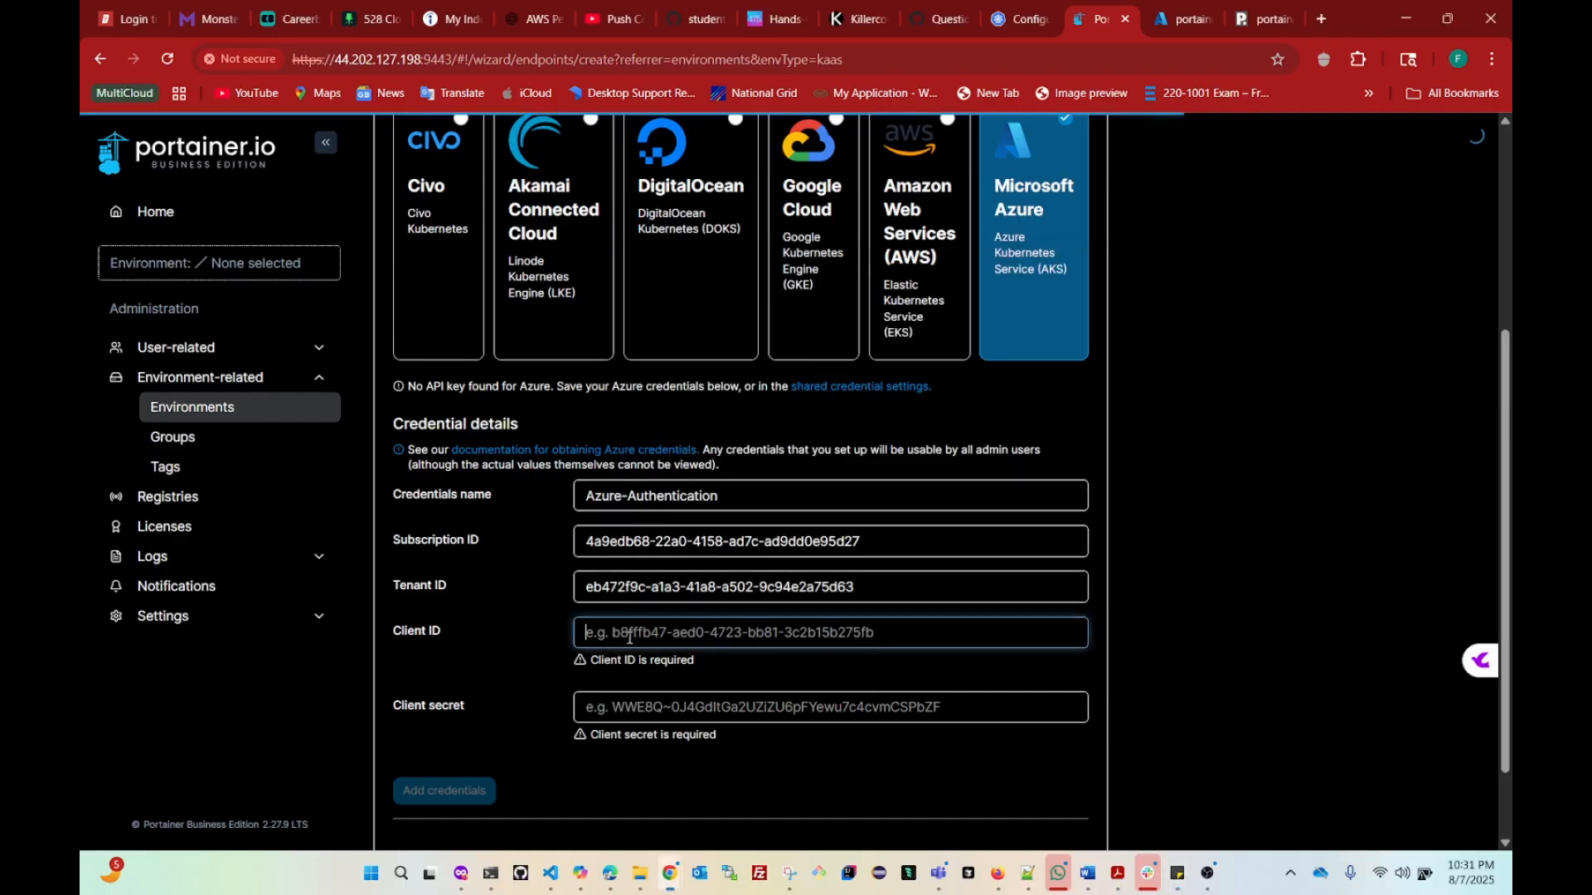
key(ctrl+v)
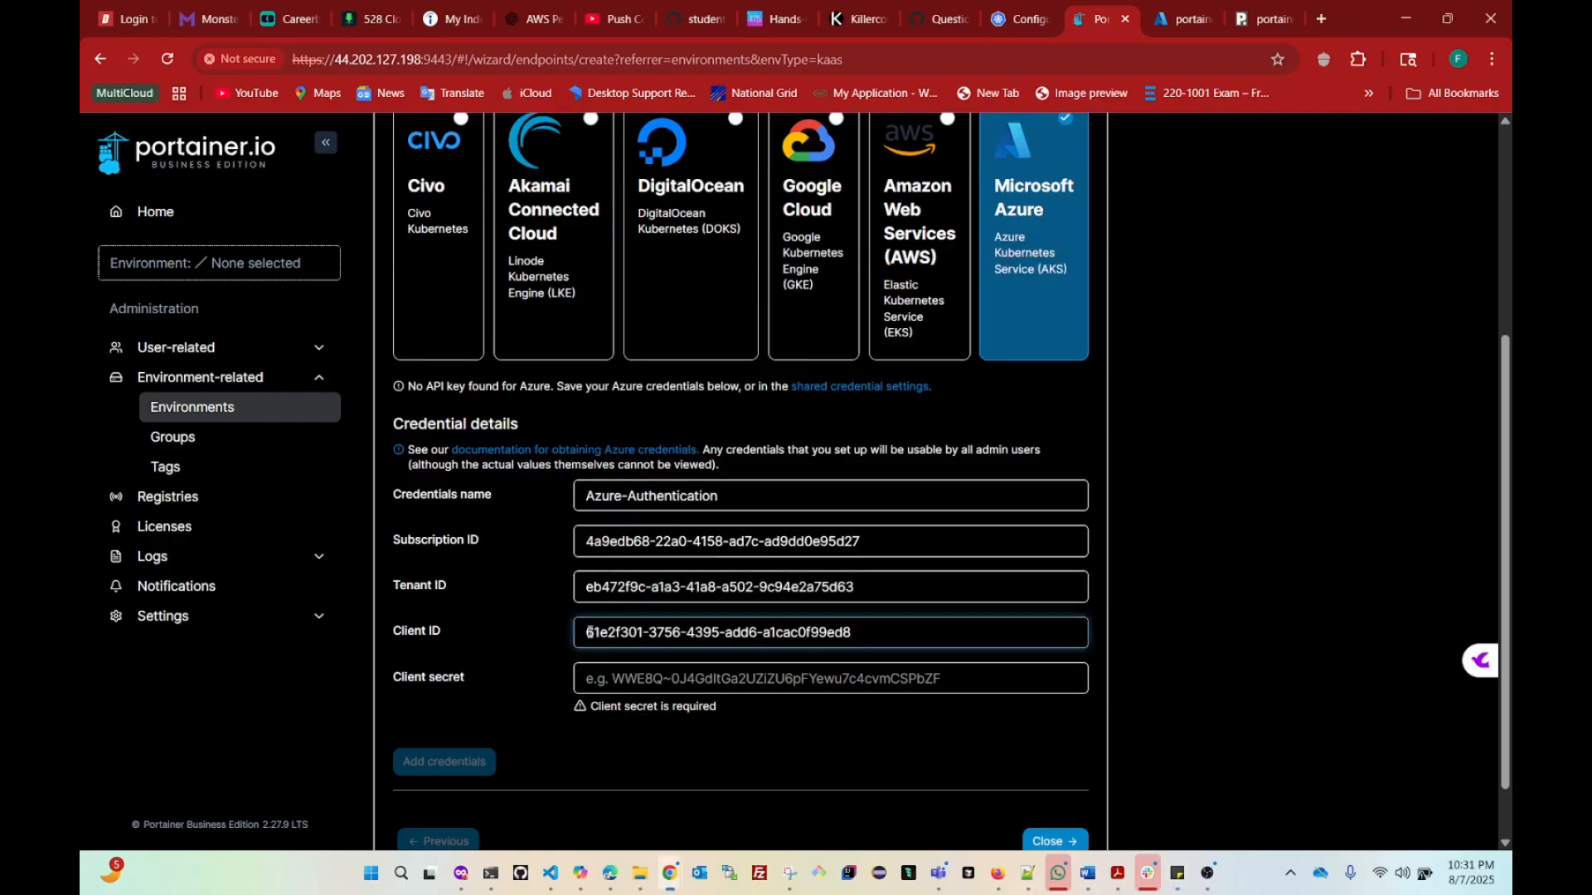
click(588, 633)
Step: Fill in the client secret from the sticky note and add the Azure-Authentication credentials
mouse_move(1184, 870)
click(1168, 814)
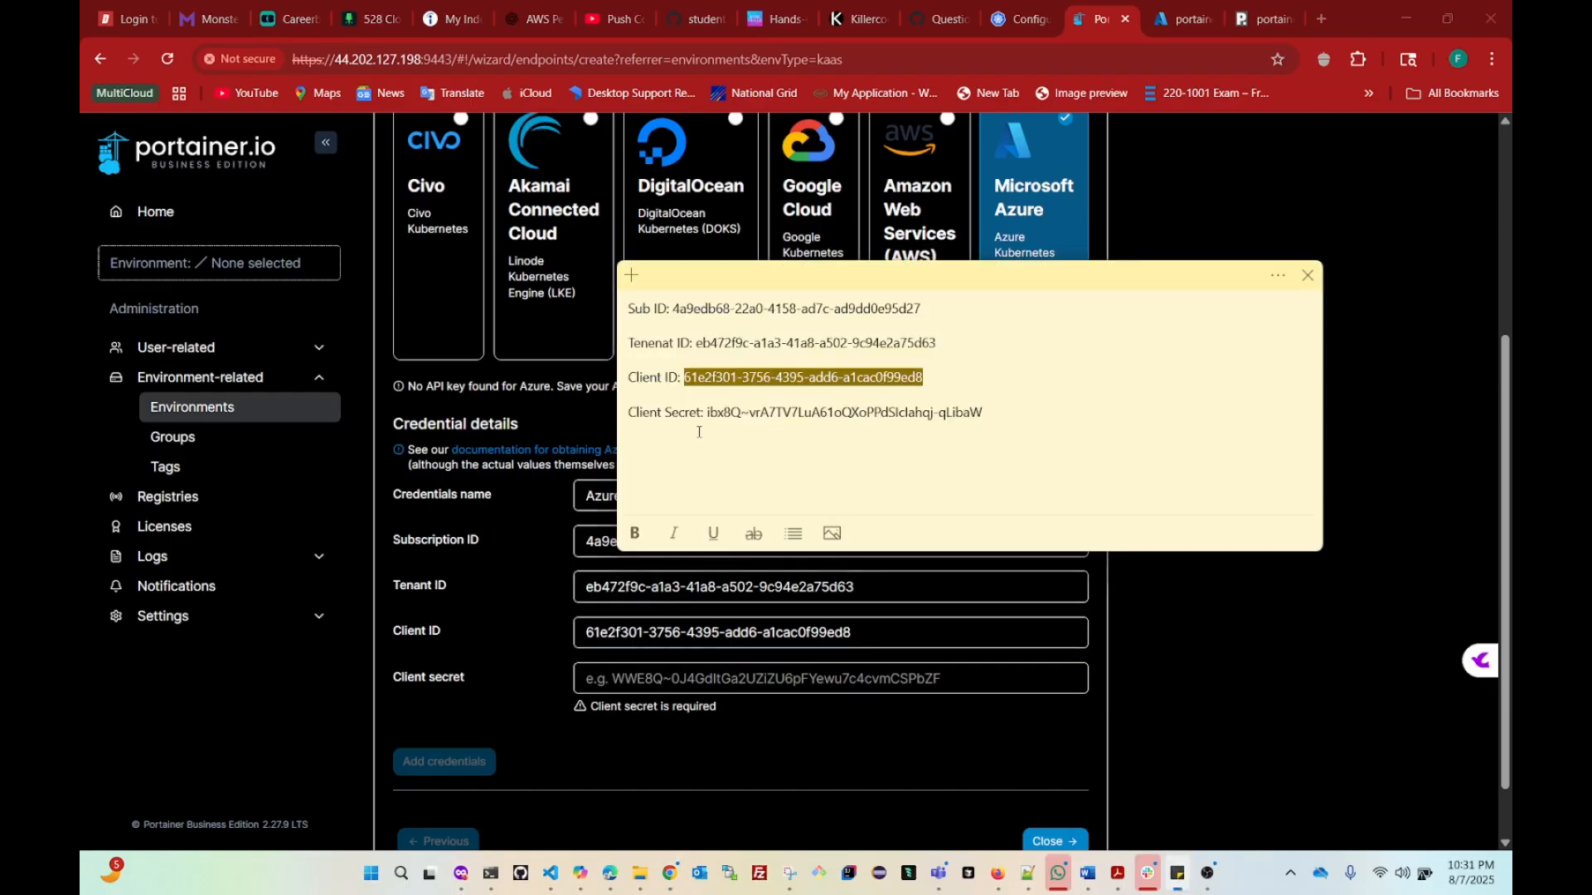
drag(706, 412, 979, 422)
key(ctrl+c)
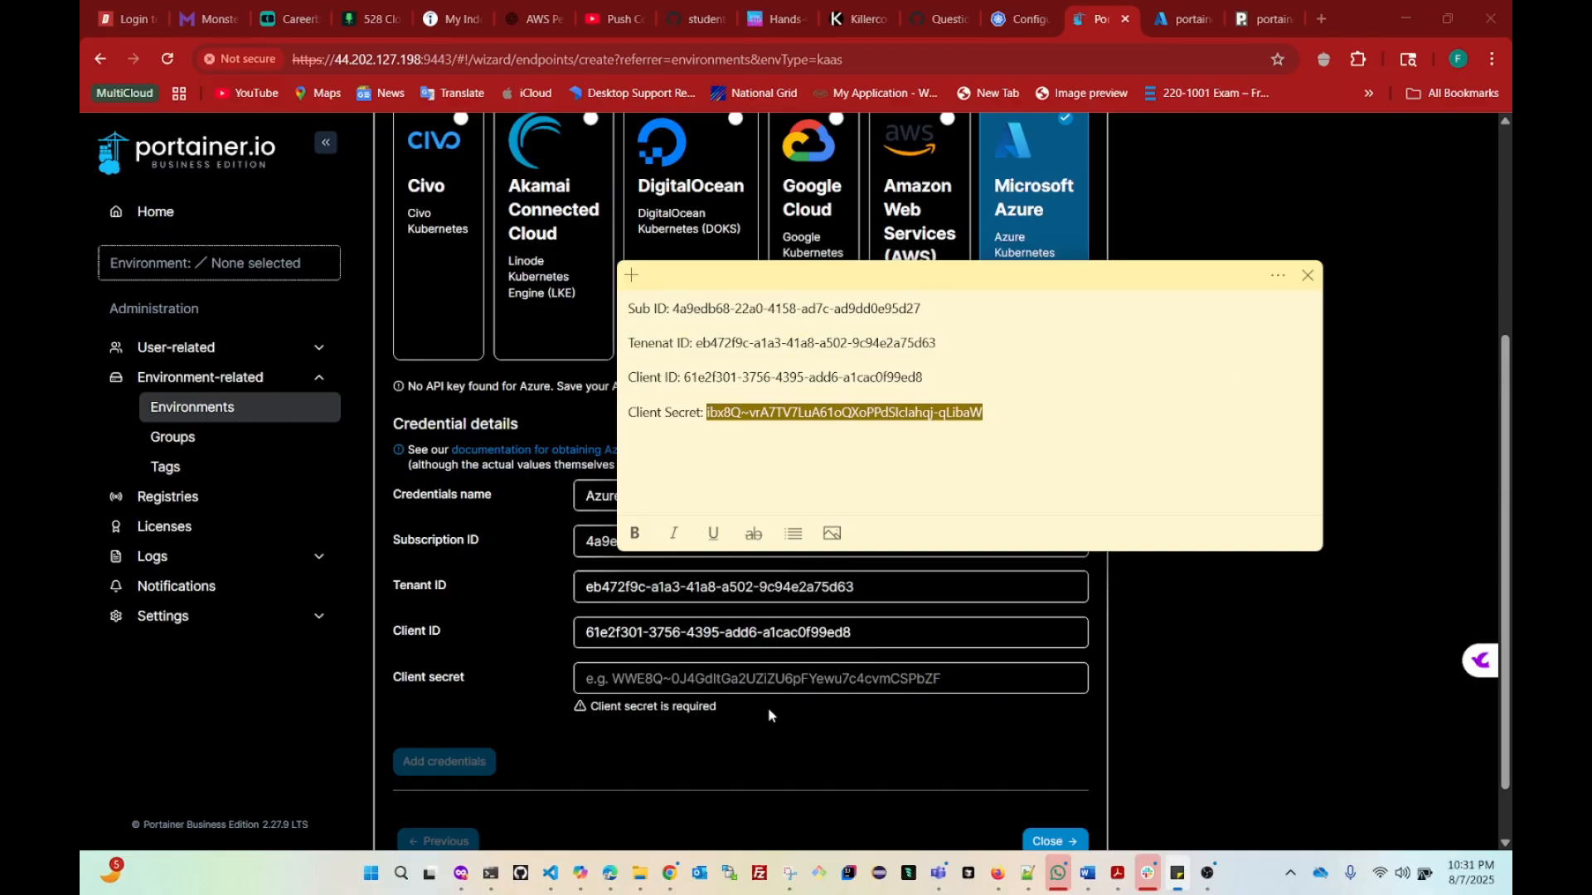
click(597, 681)
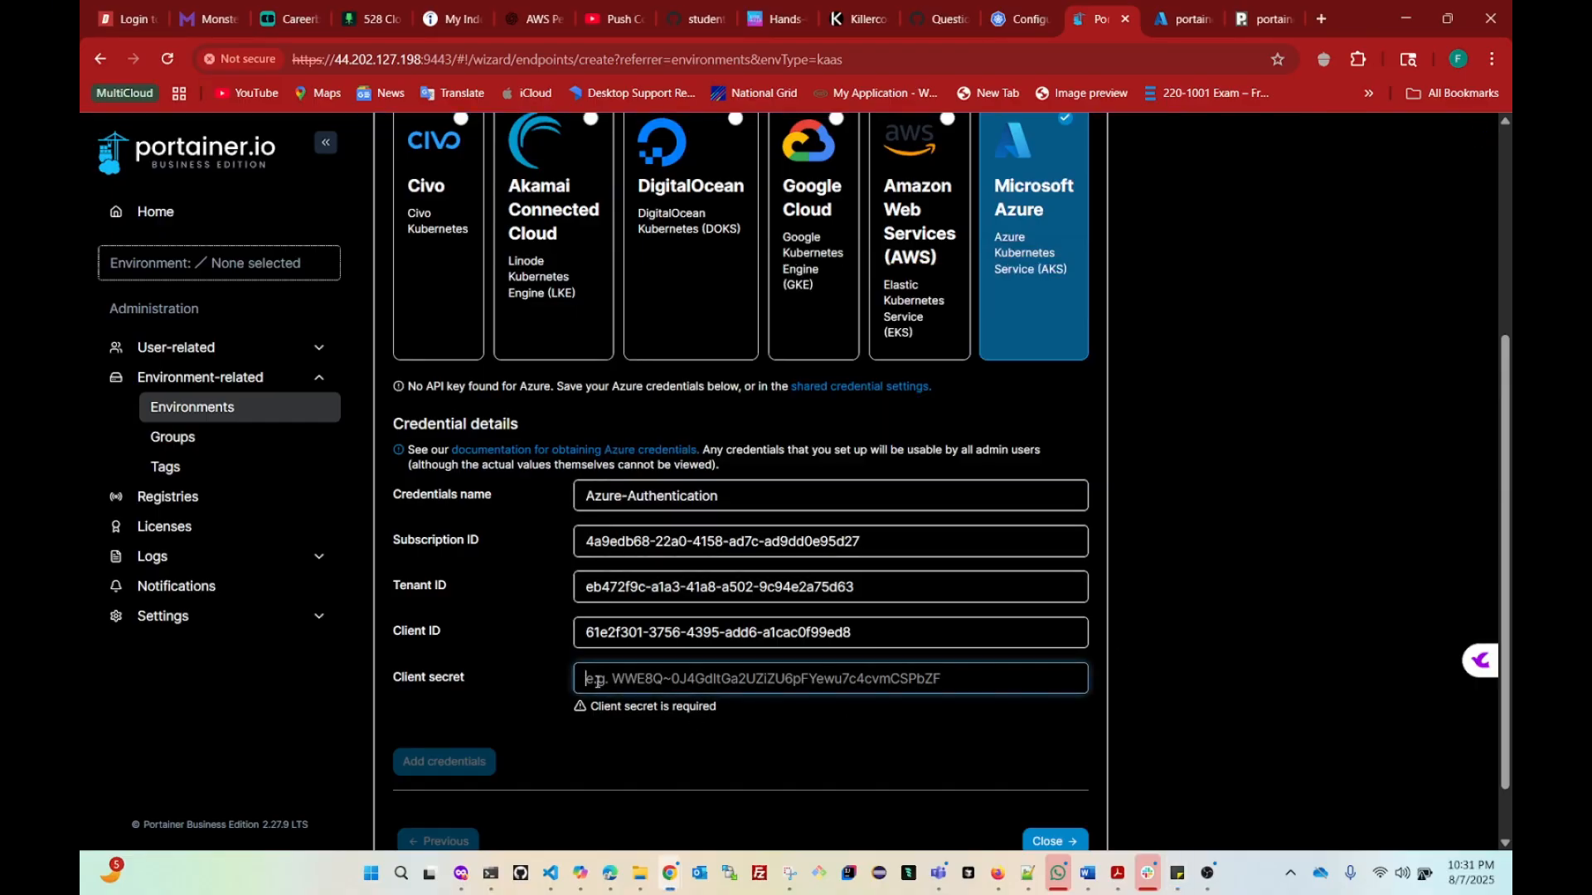
key(ctrl+v)
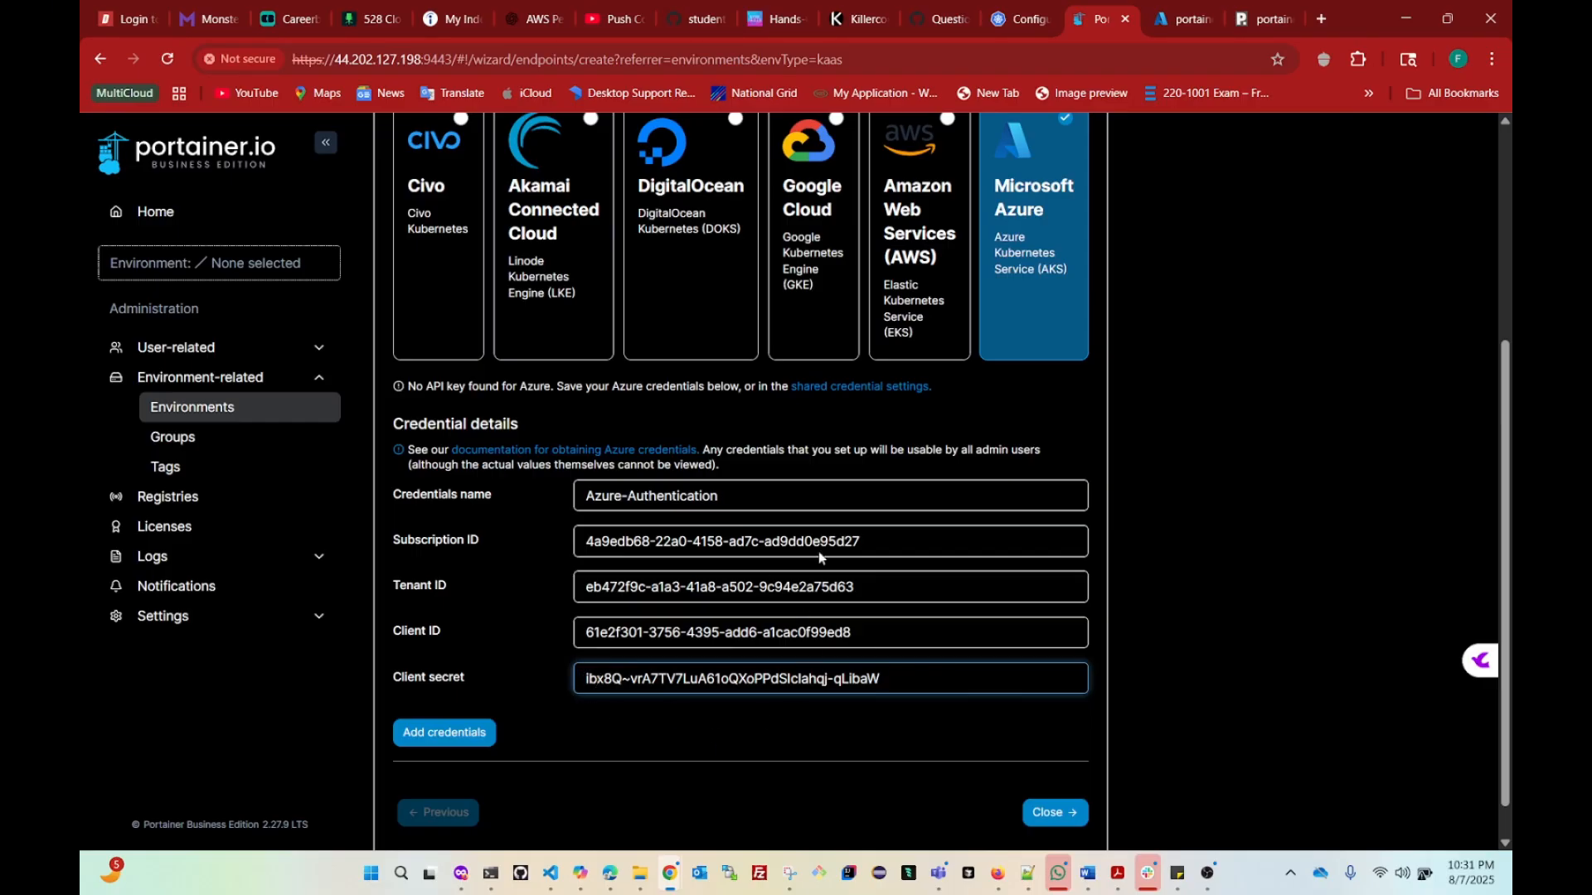
click(438, 740)
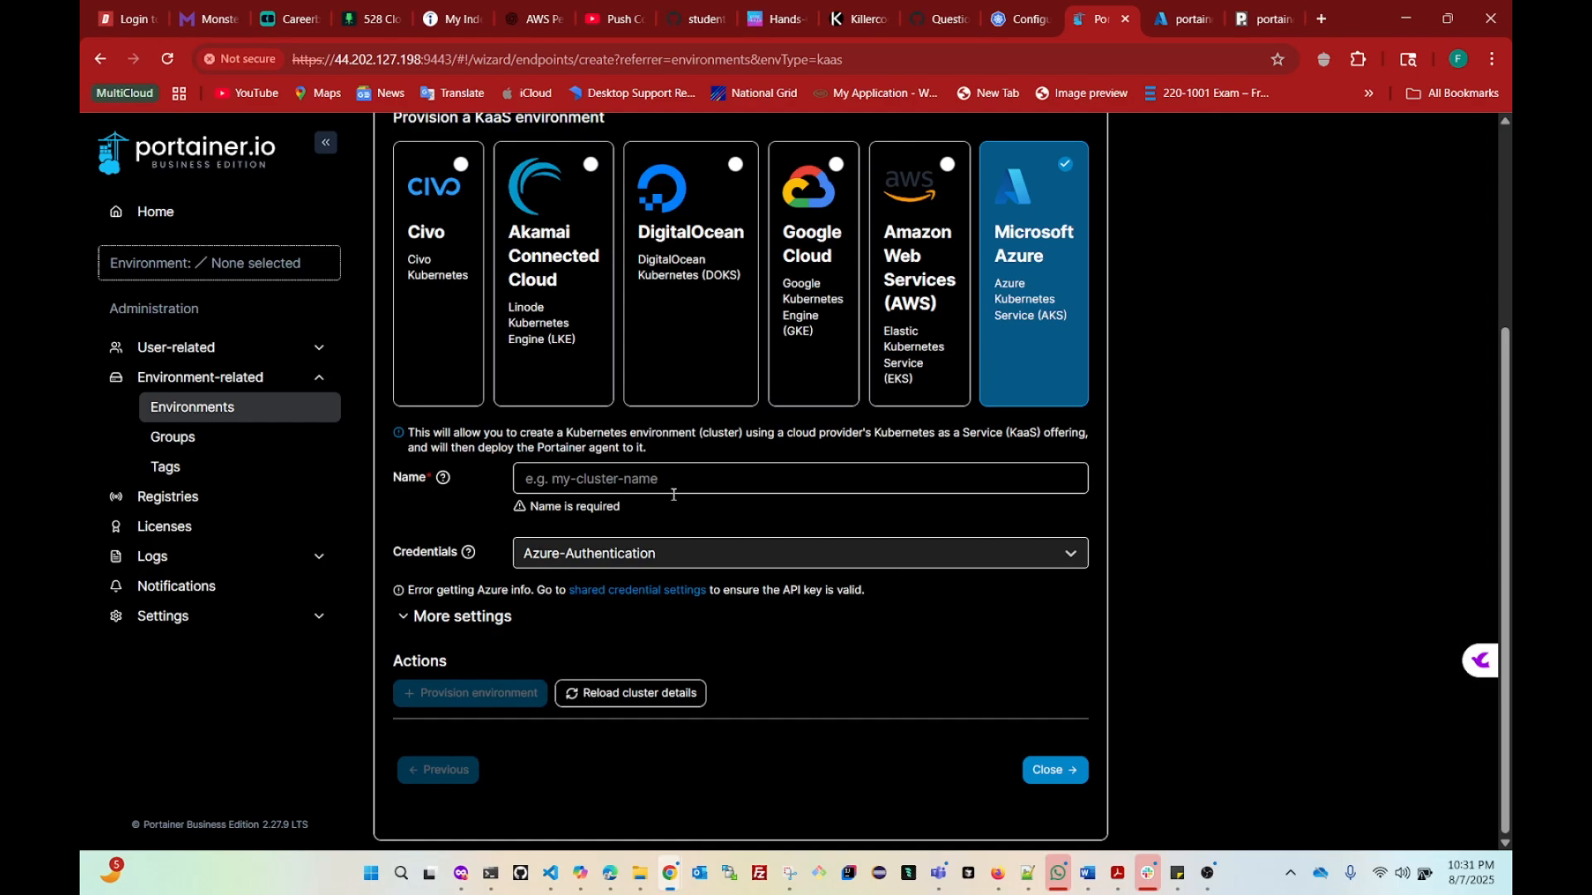
Step: Open the Azure-Authentication entry in the shared credentials settings and check its name, subscription ID and tenant ID
click(165, 620)
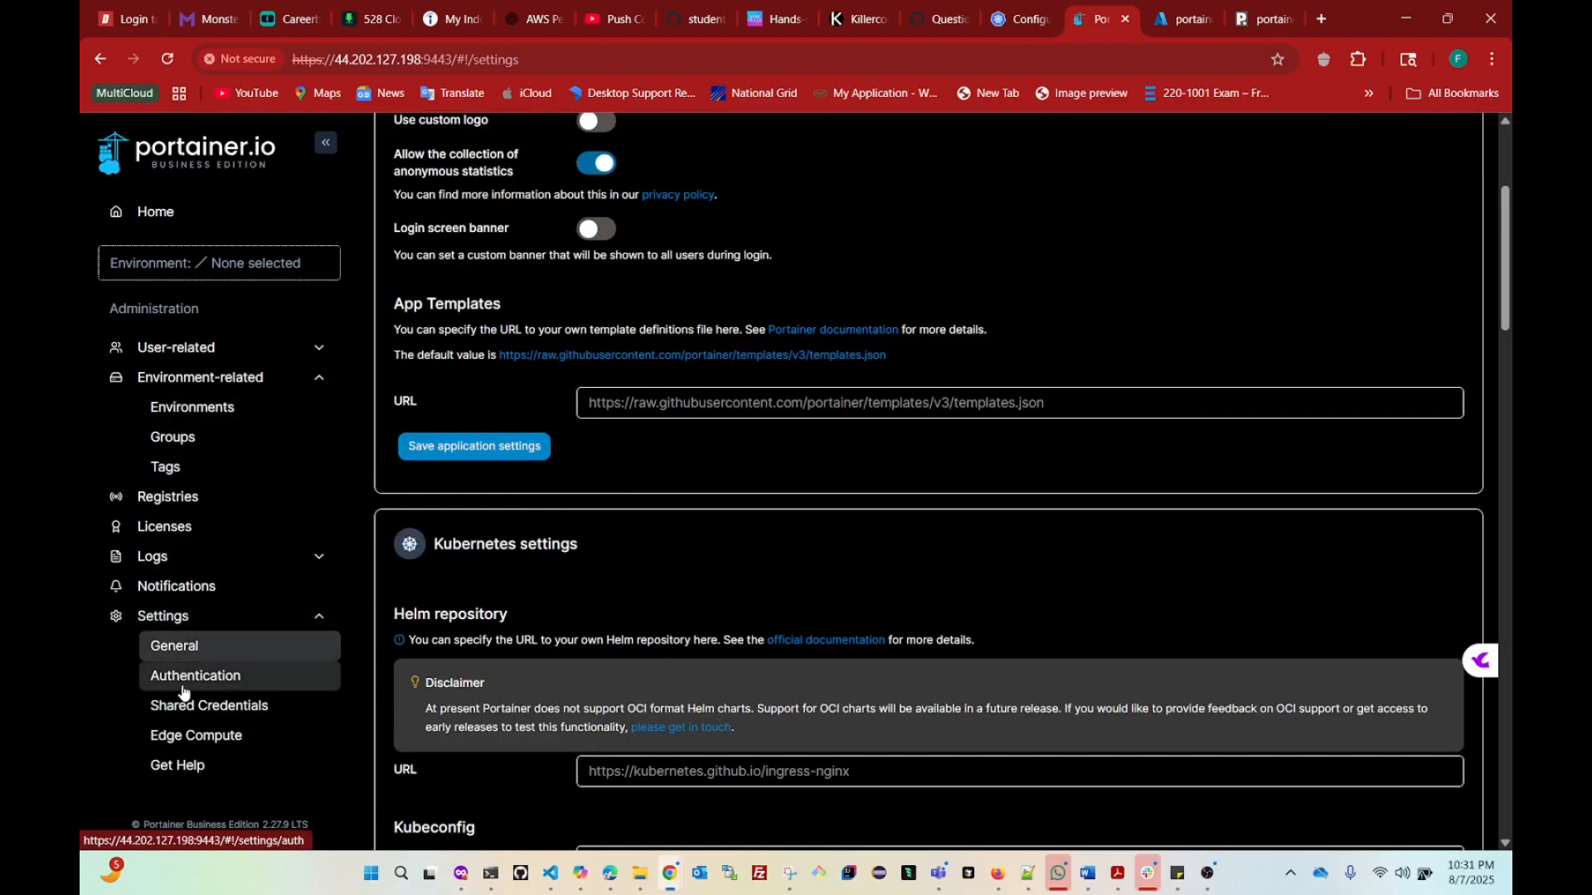
click(192, 718)
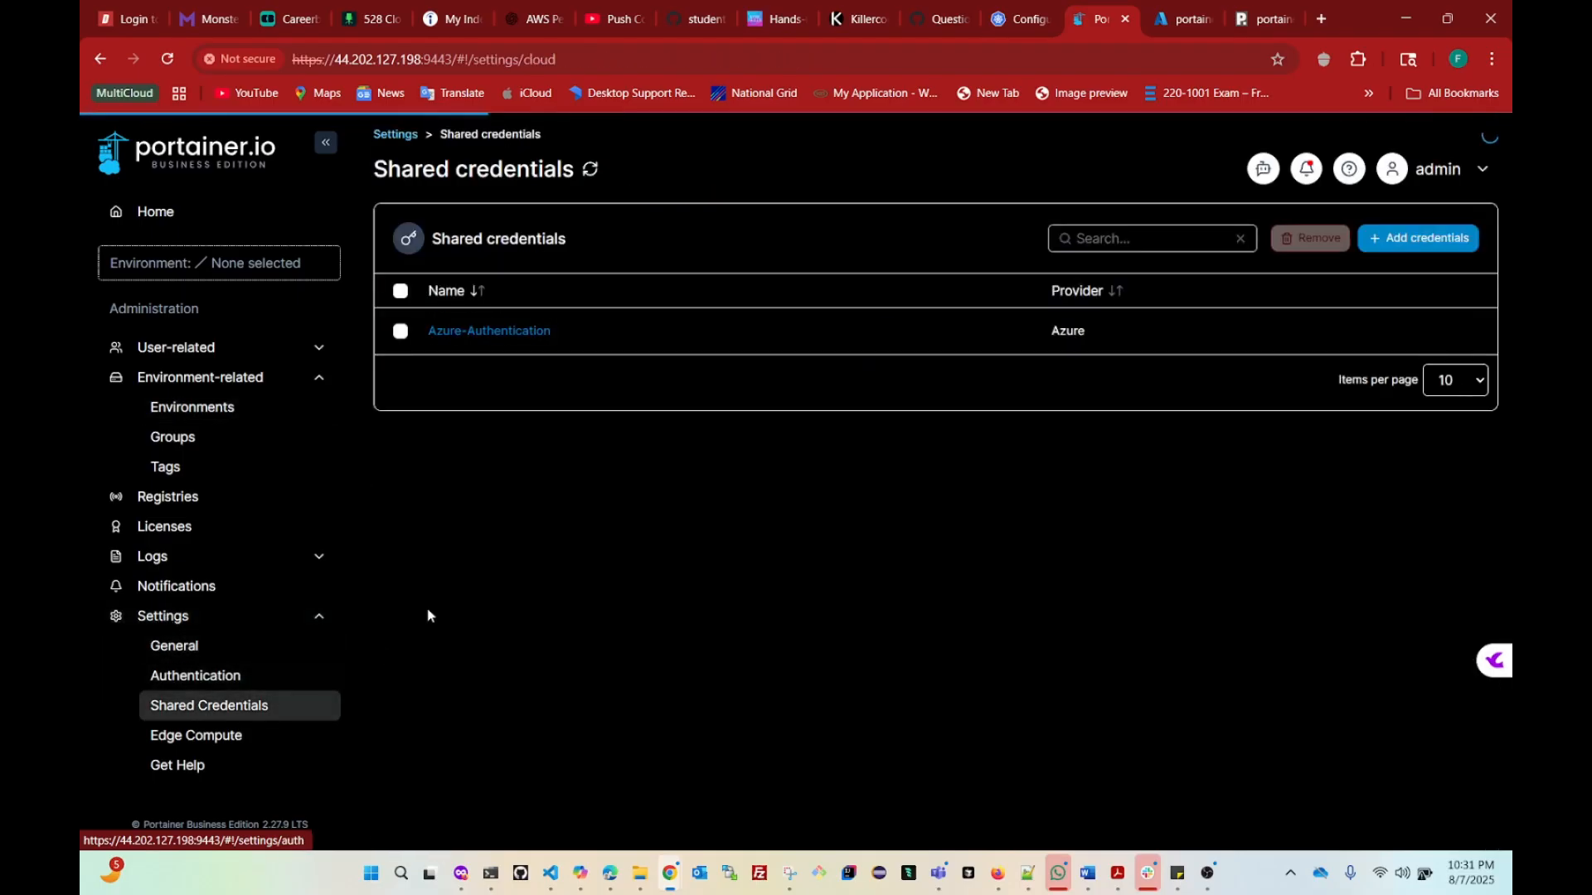
click(471, 338)
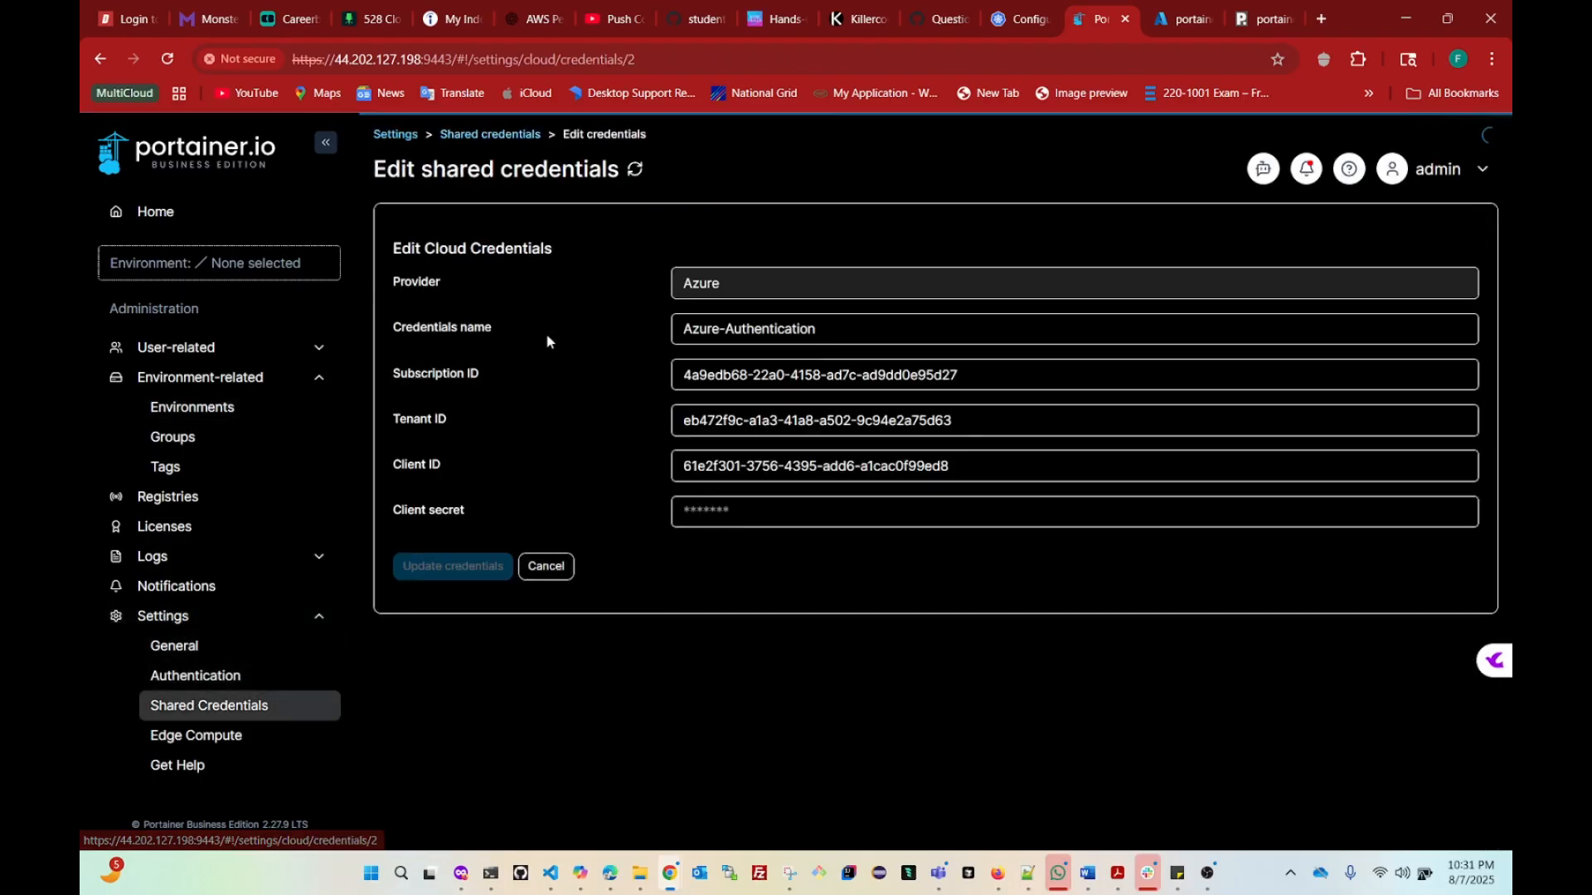
click(686, 331)
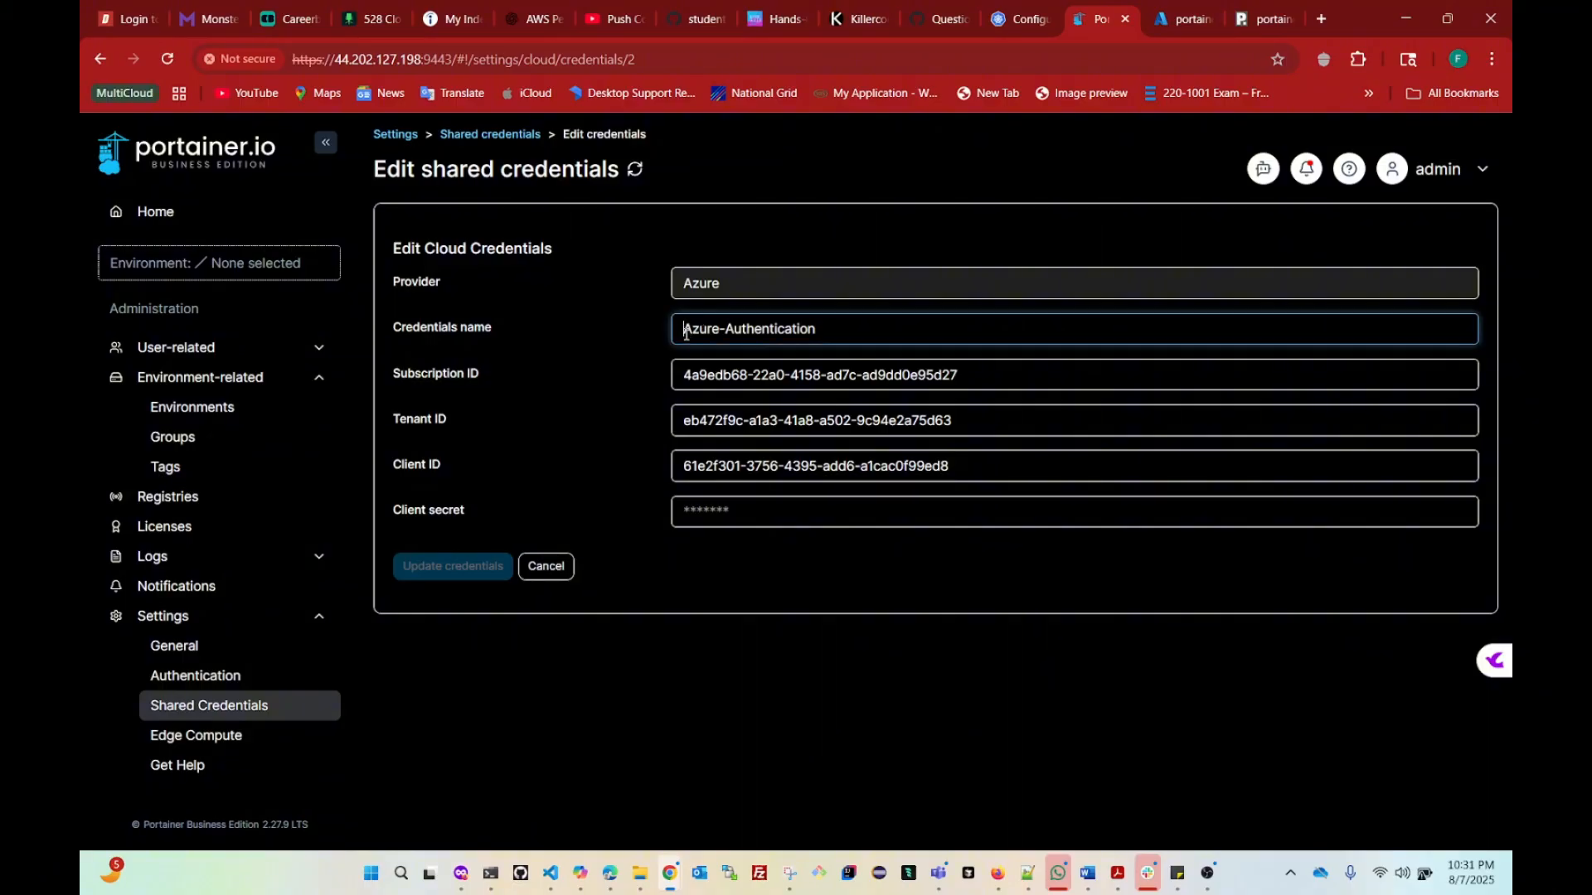
click(686, 378)
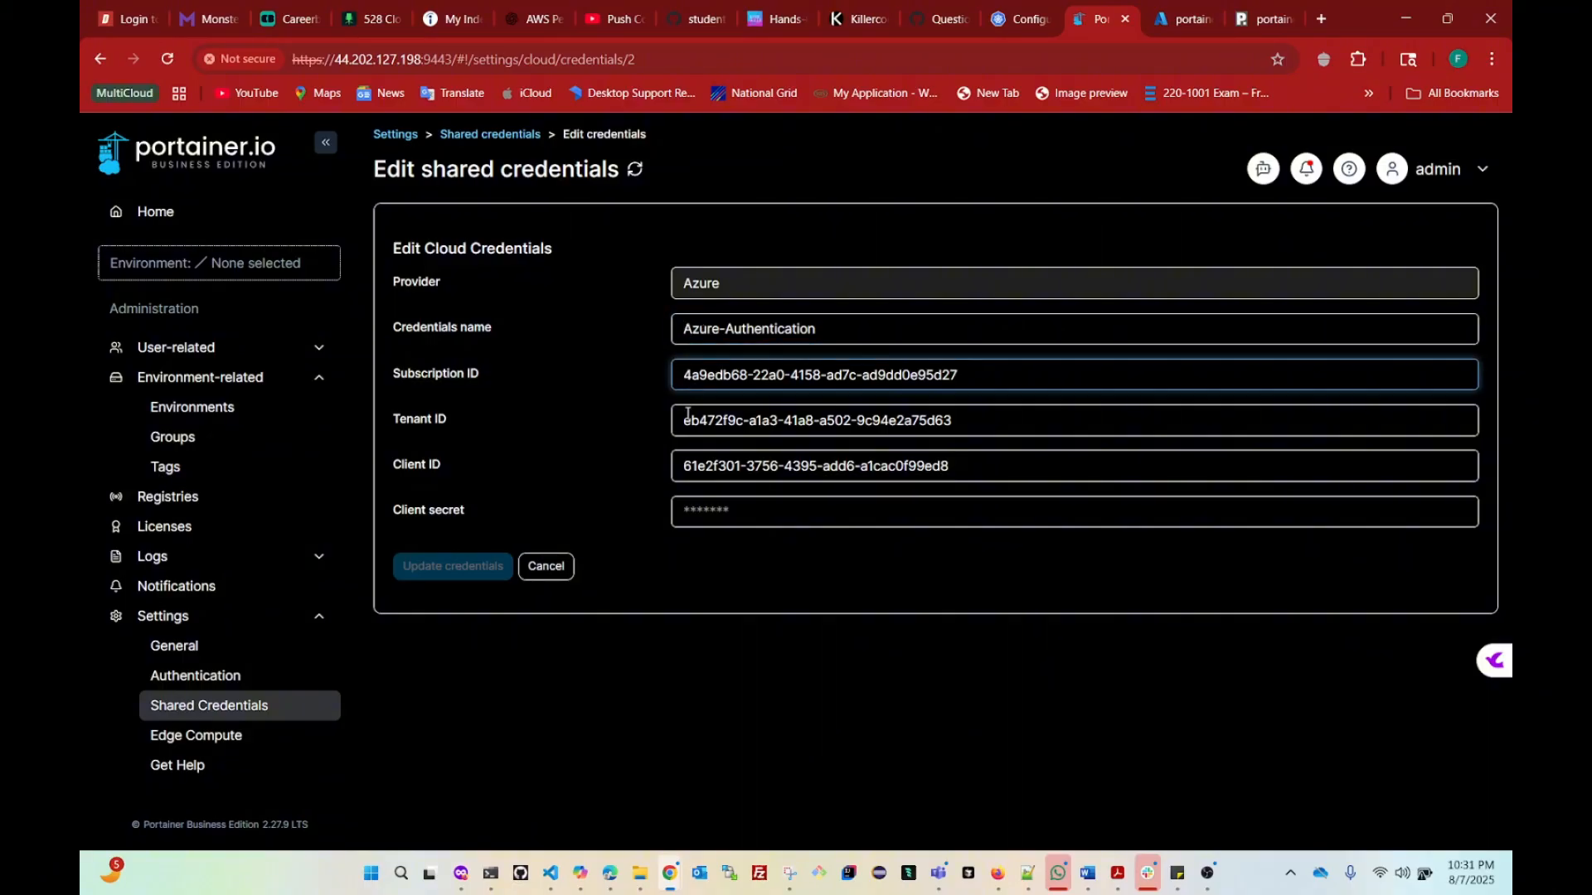
click(684, 419)
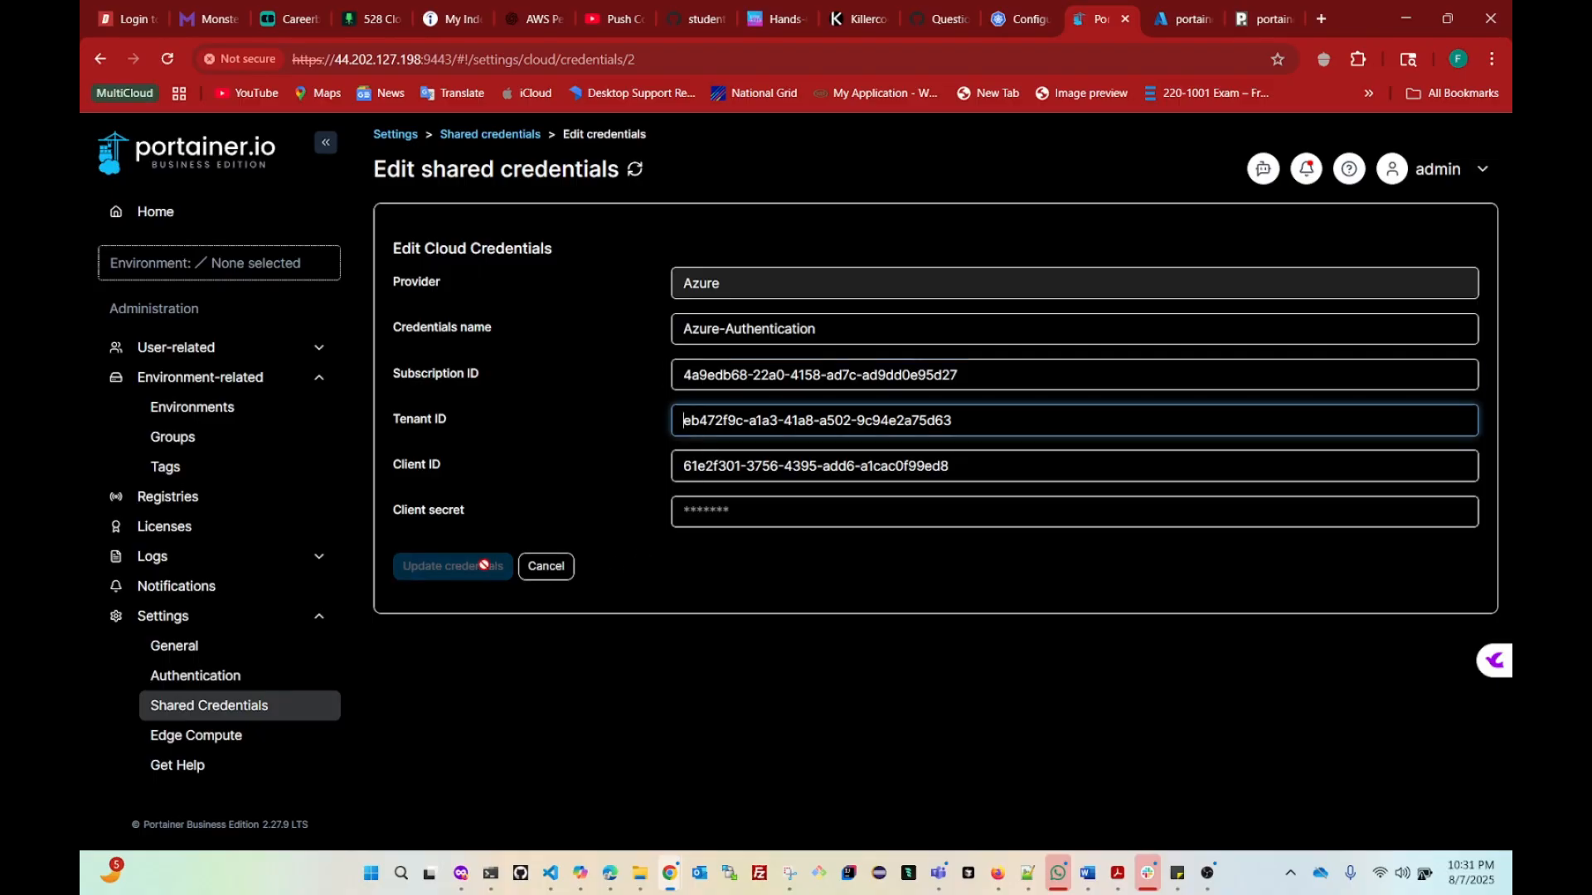
click(446, 570)
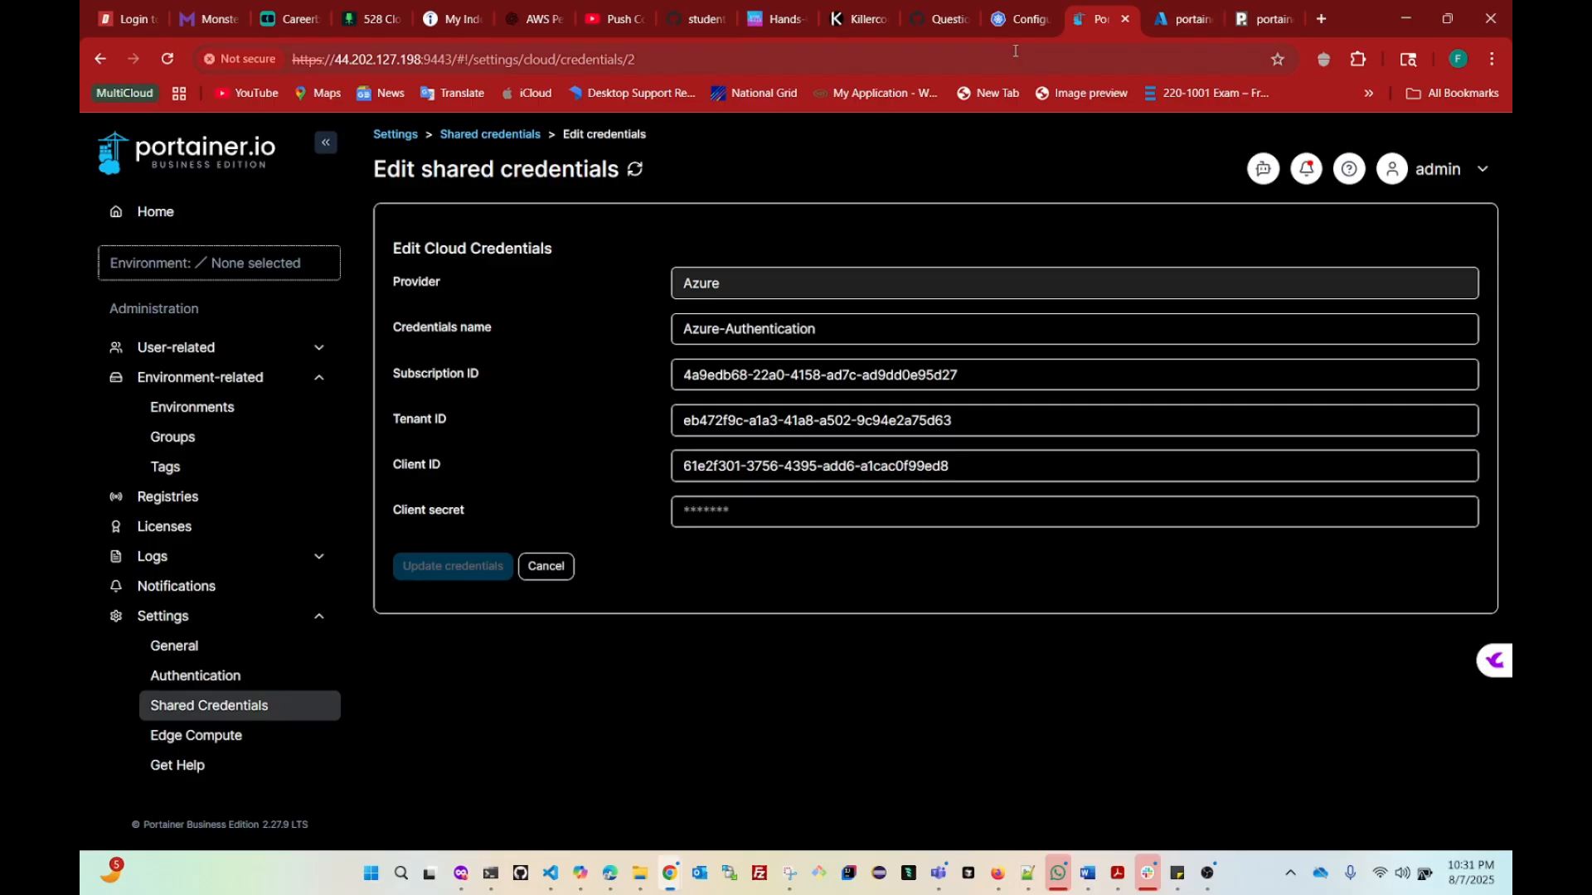
Step: Copy the portainer-secret value from Azure again, enter it as the client secret of Azure-Authentication, and update the credentials
mouse_move(1173, 888)
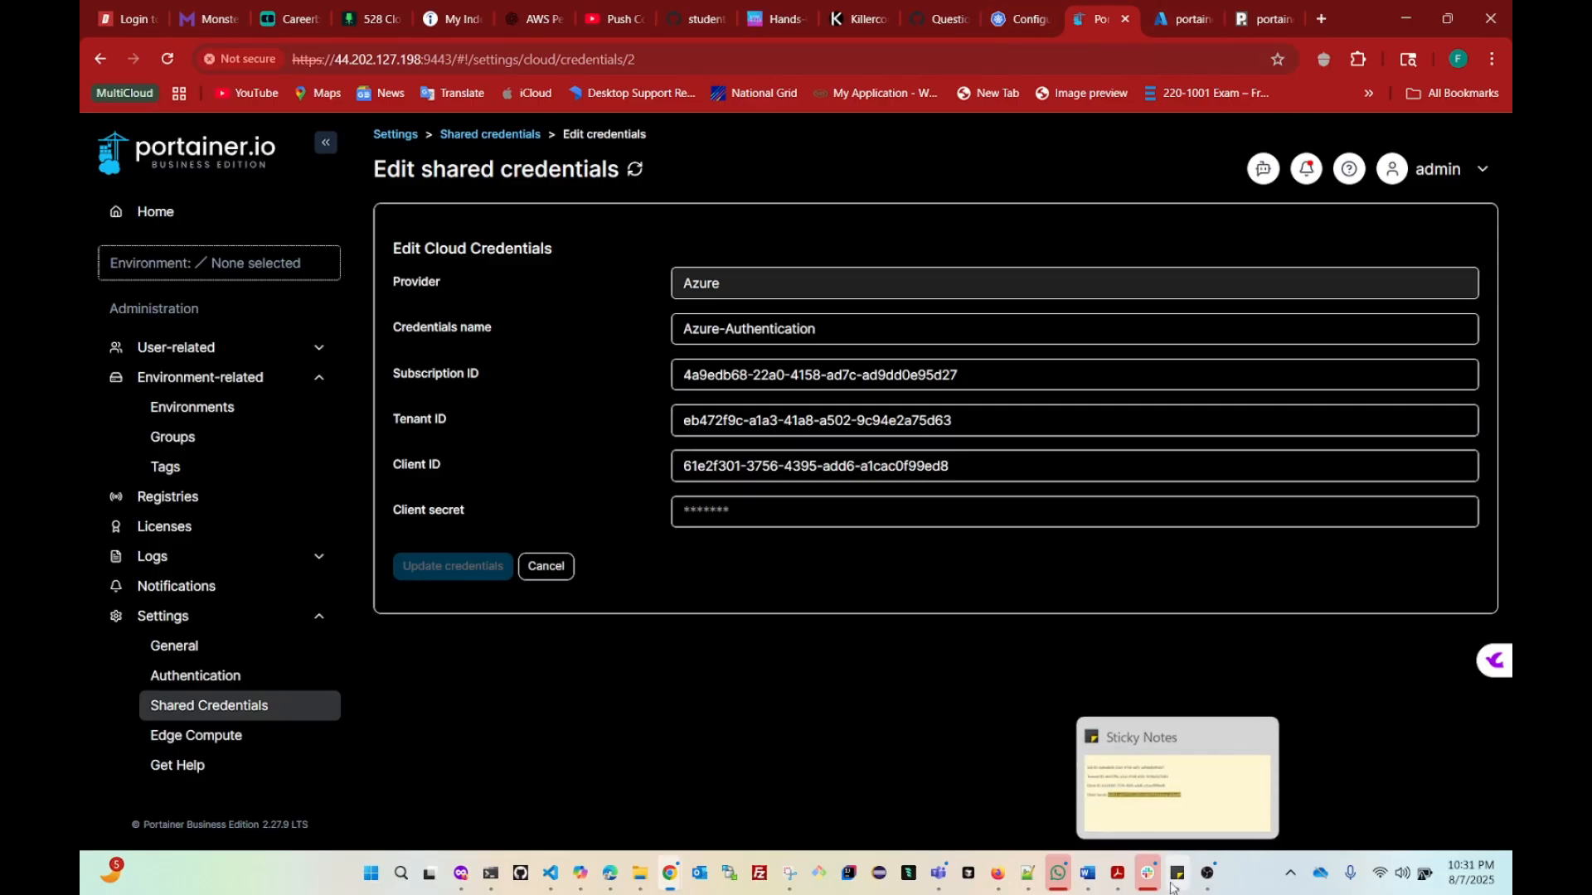
click(1185, 18)
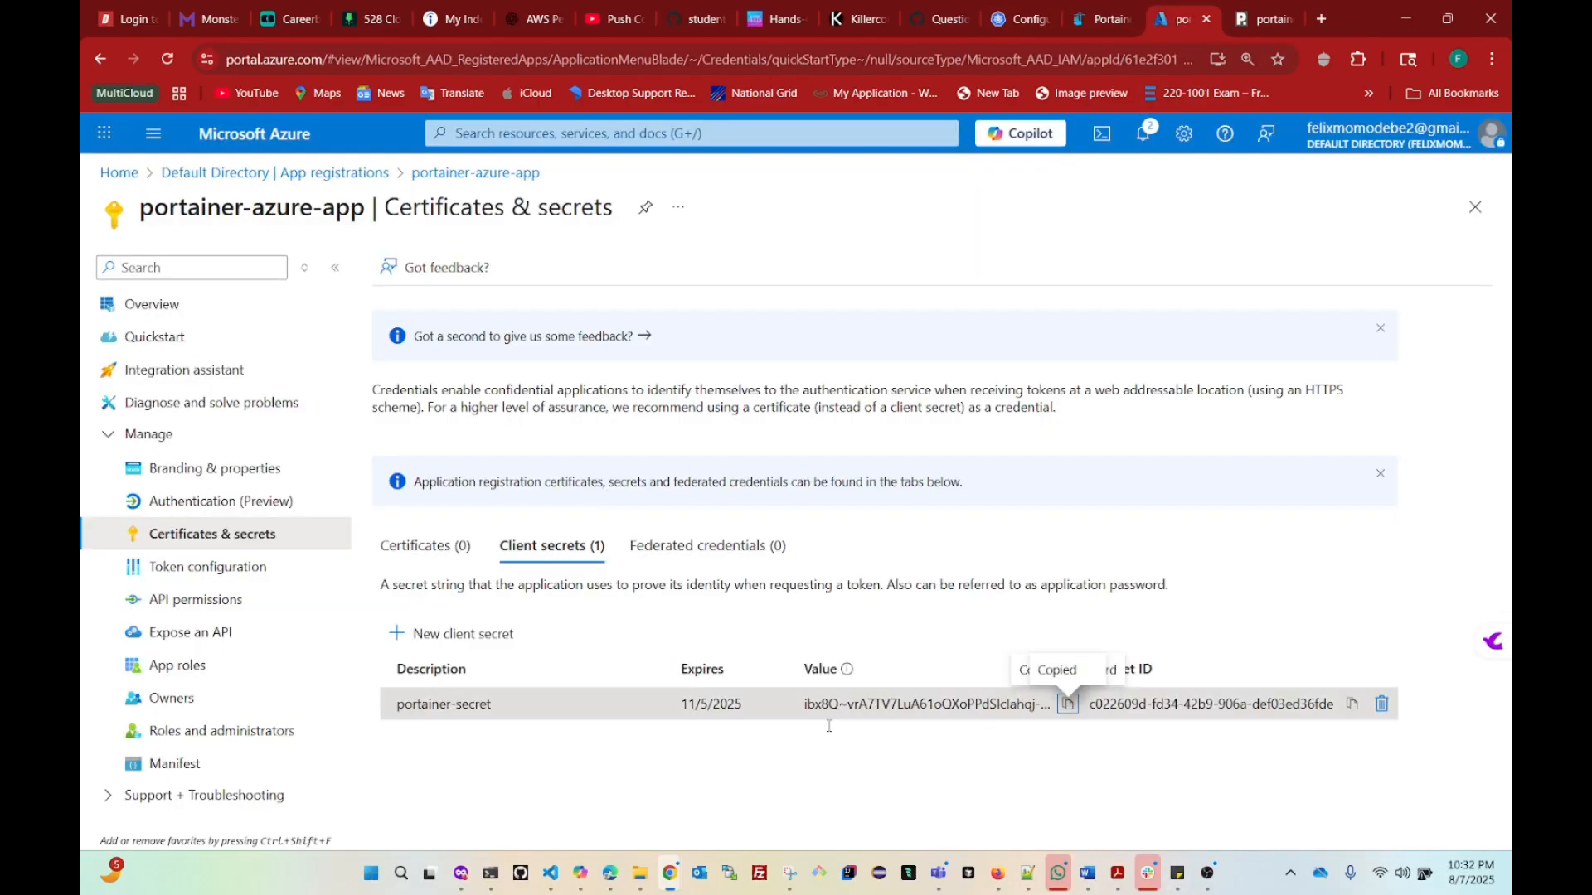
click(1068, 705)
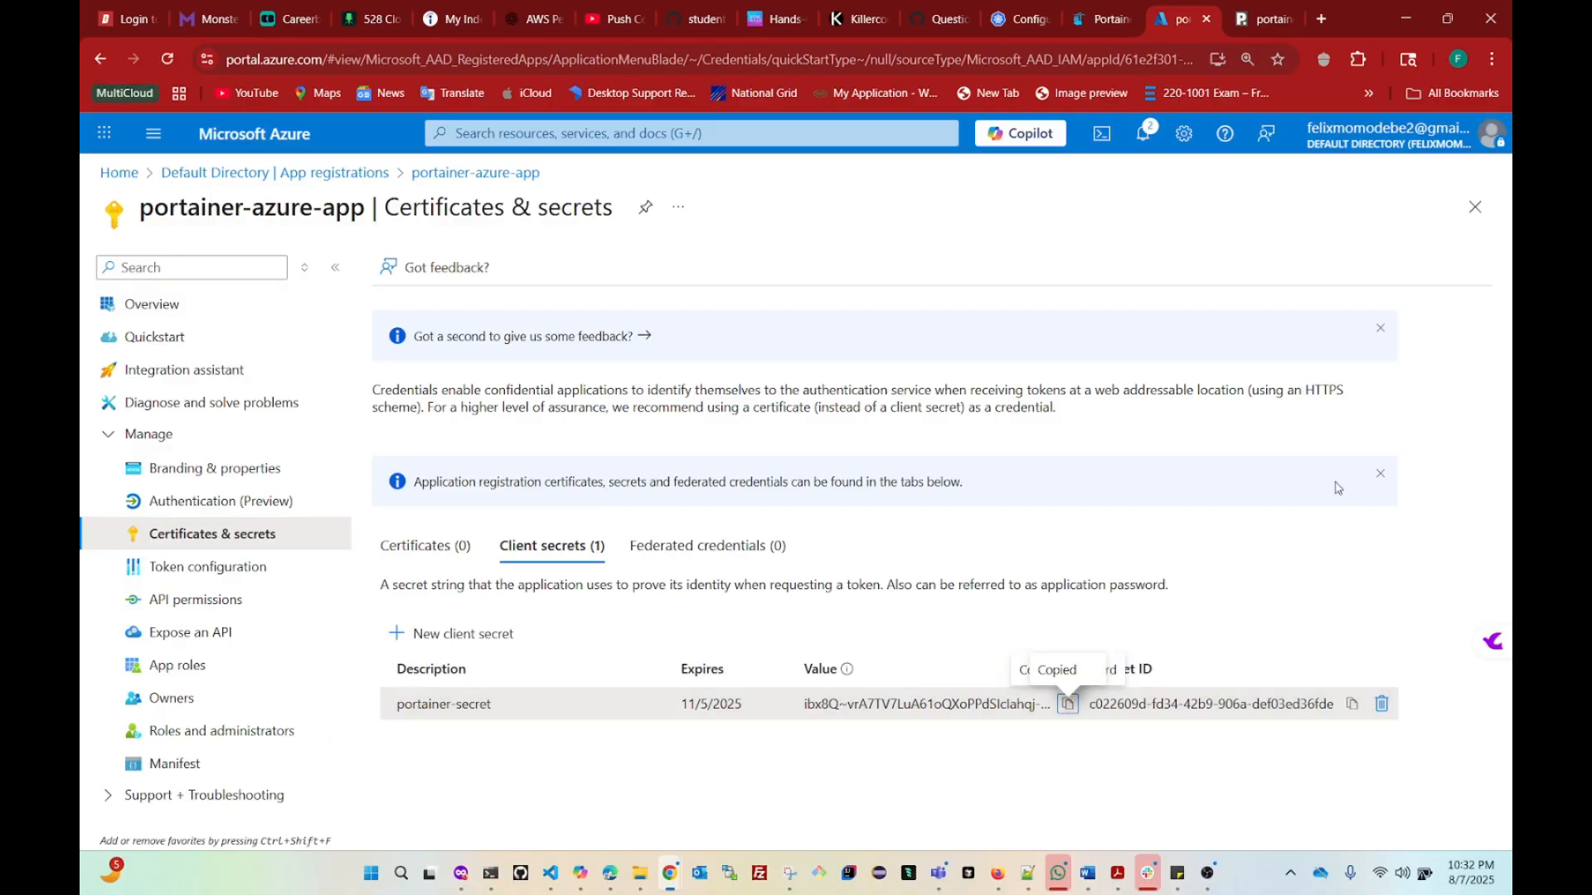
click(1086, 21)
click(710, 514)
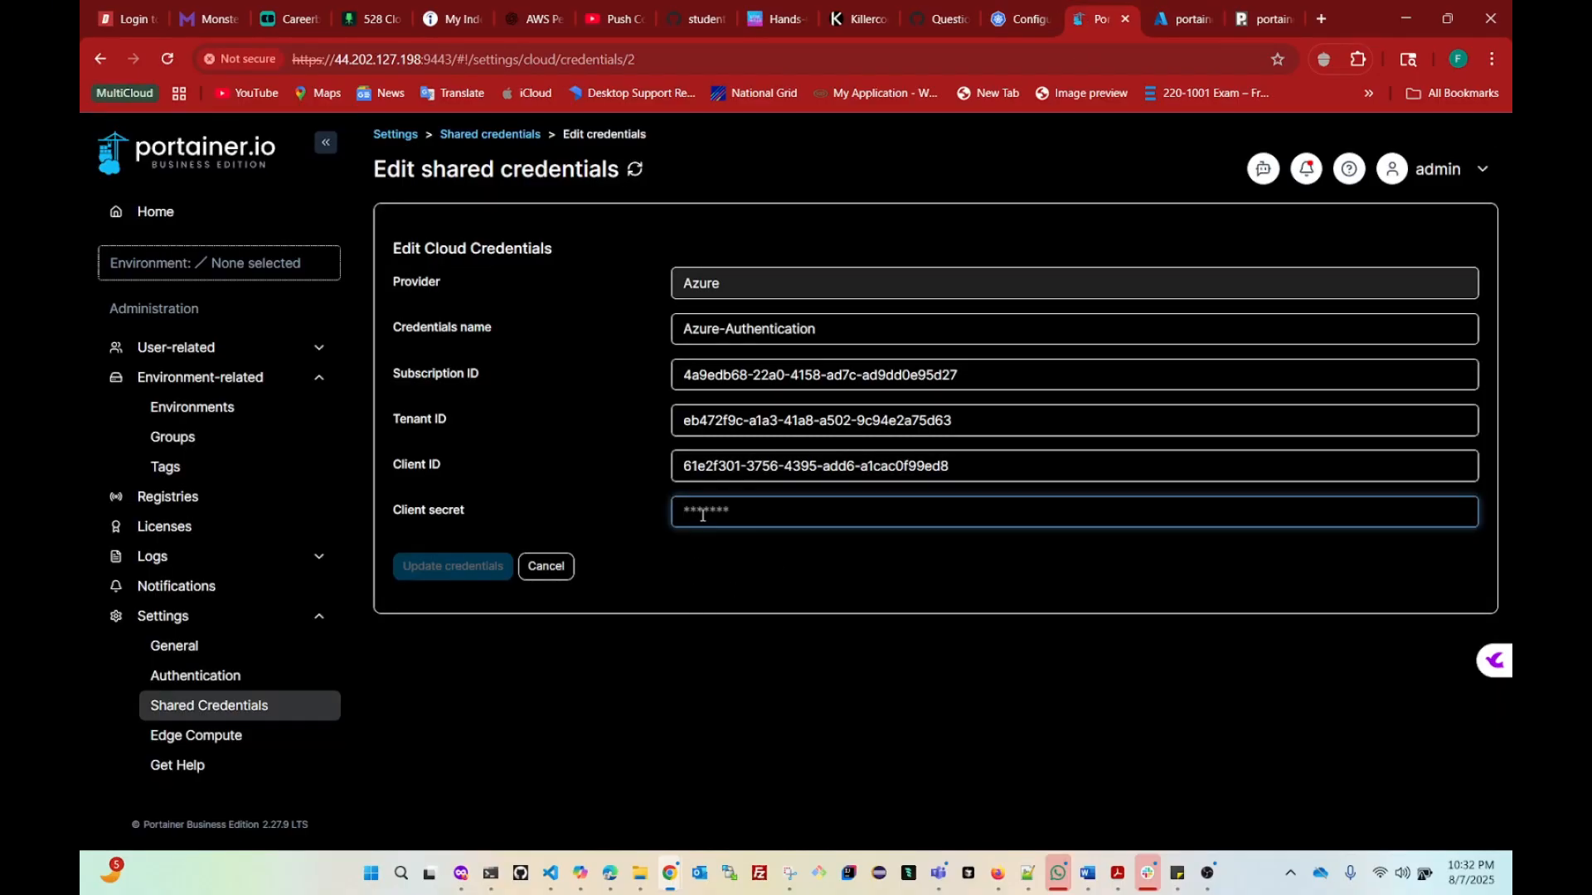
key(ctrl+v)
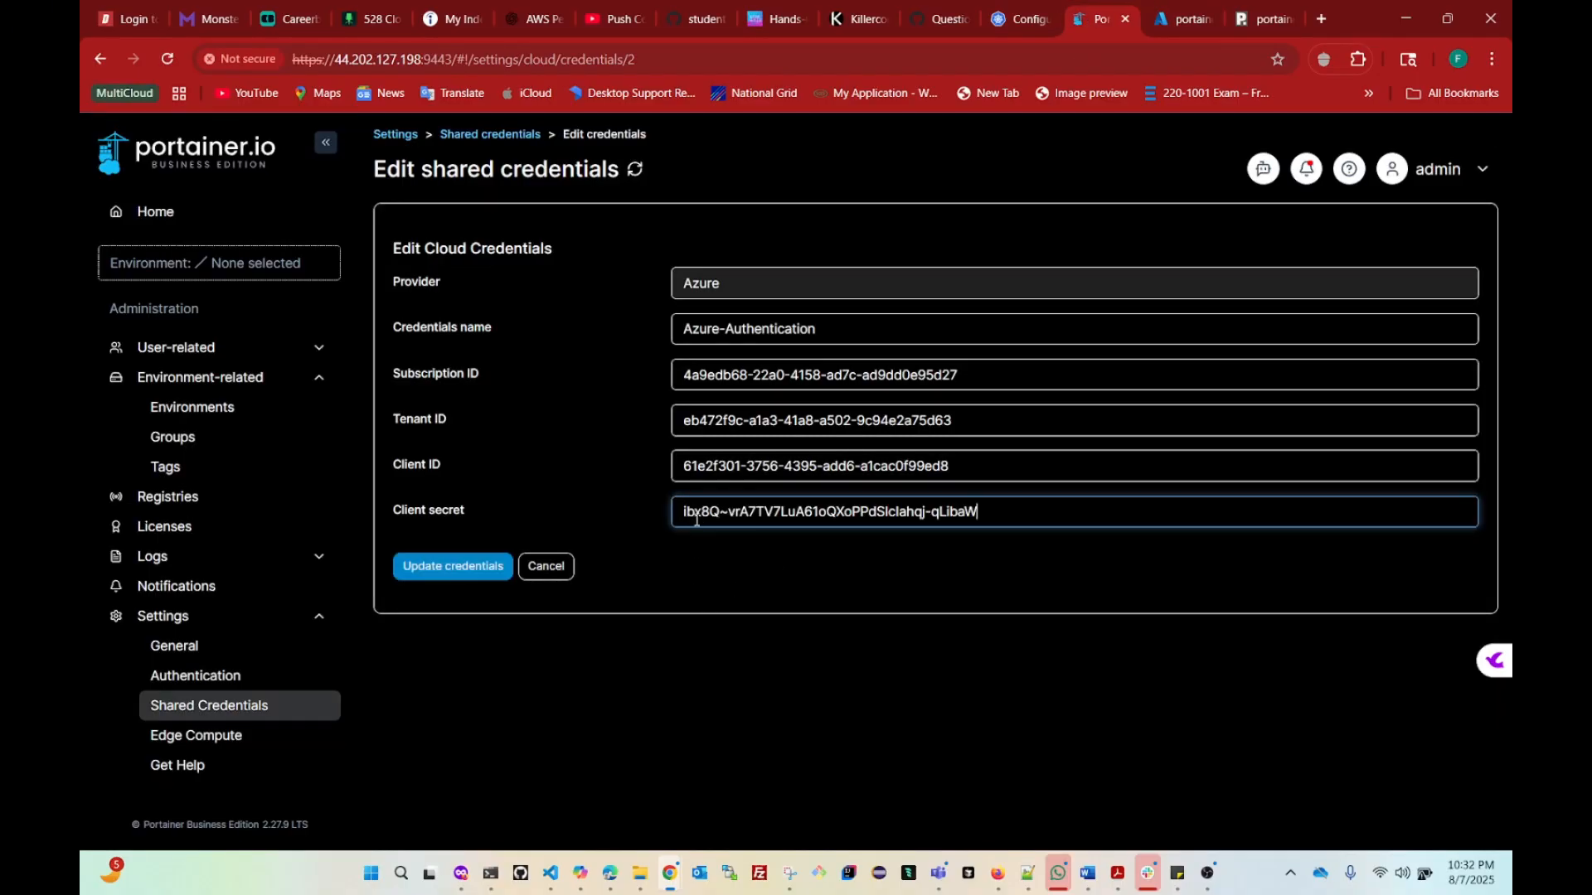
click(466, 570)
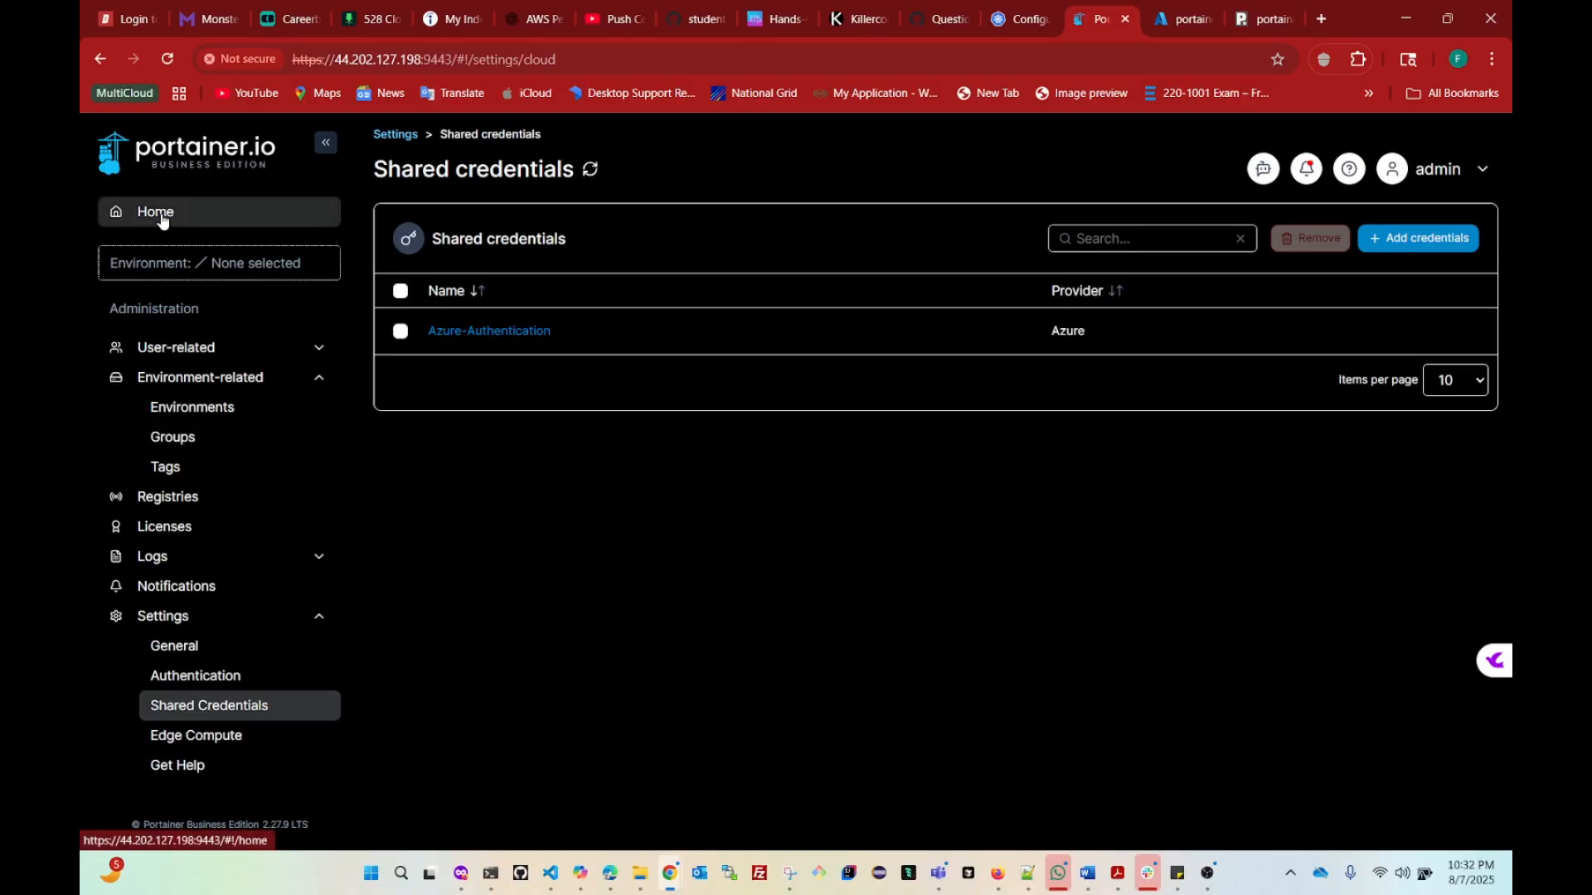
Step: Add a new environment of type Provision KaaS Cluster and choose Microsoft Azure as the provider
click(184, 410)
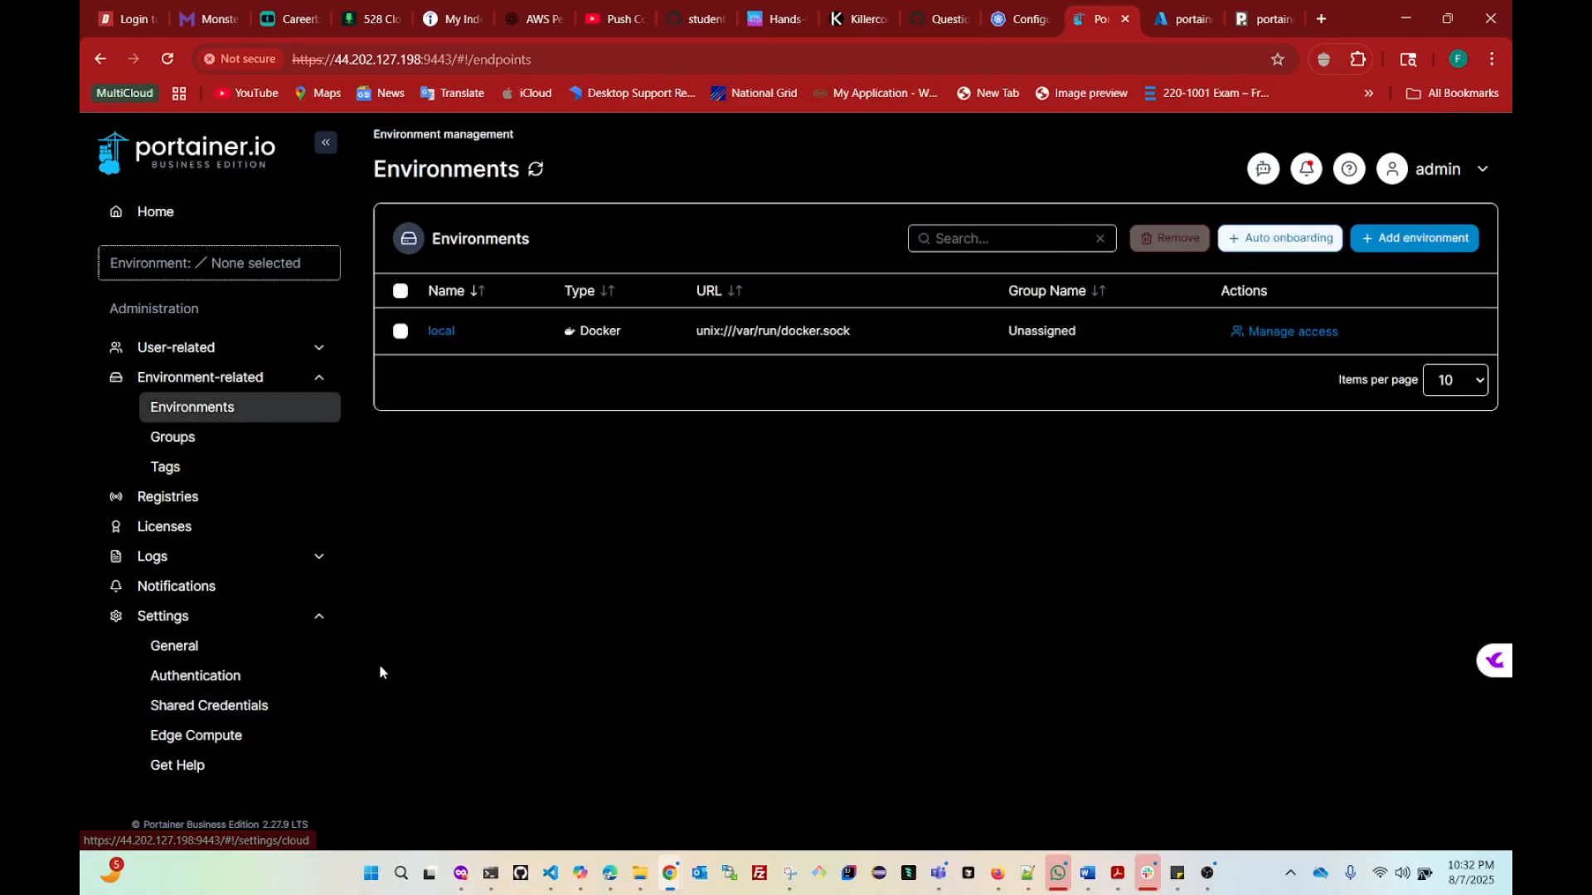
click(1409, 241)
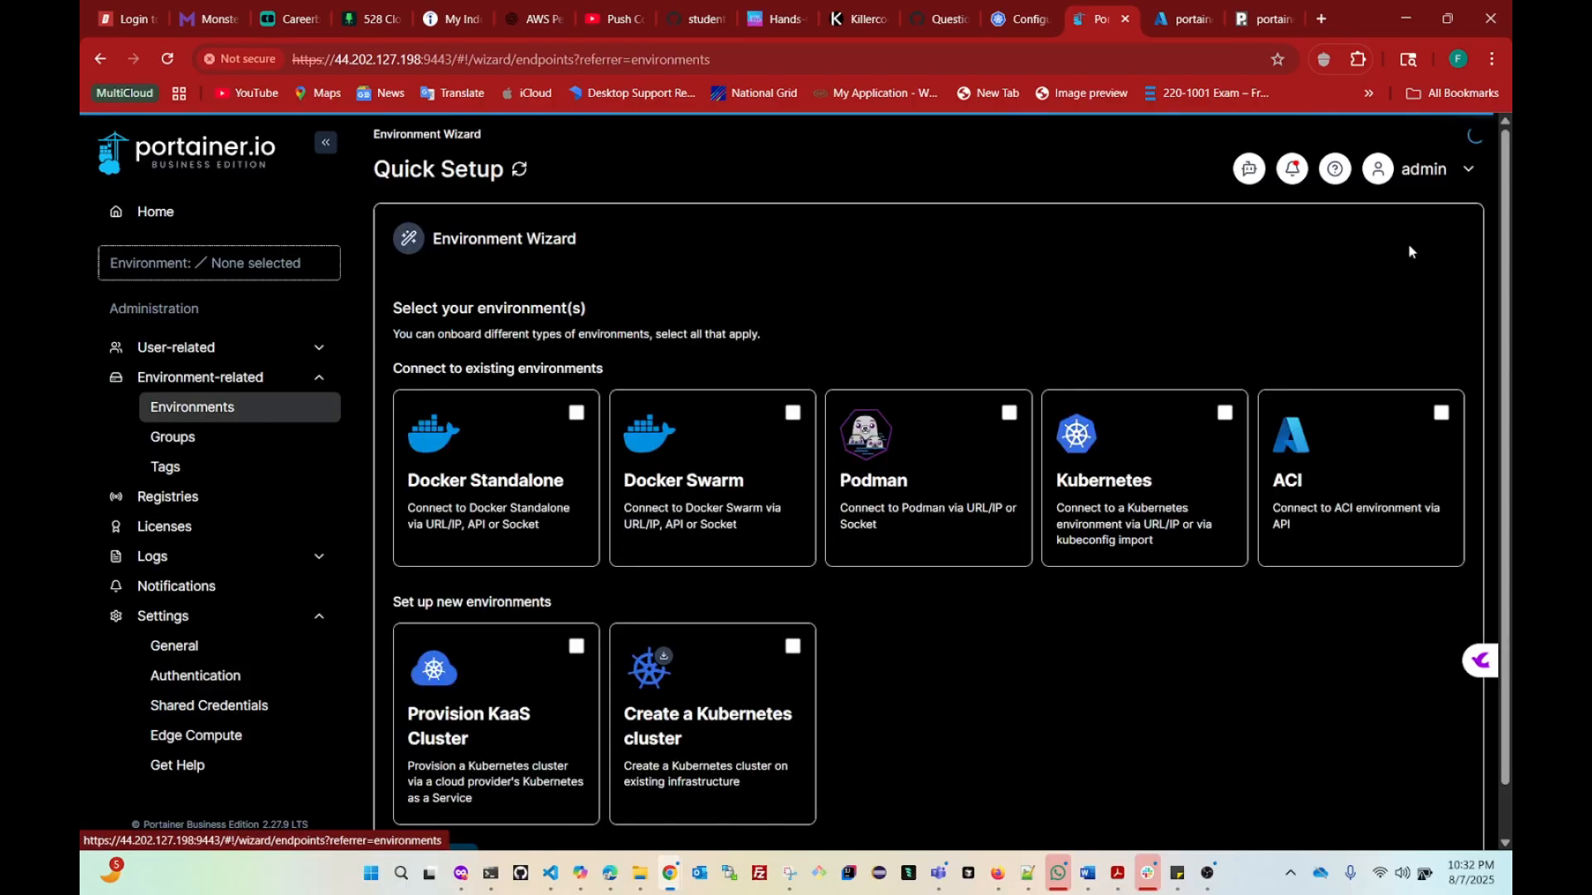
click(498, 714)
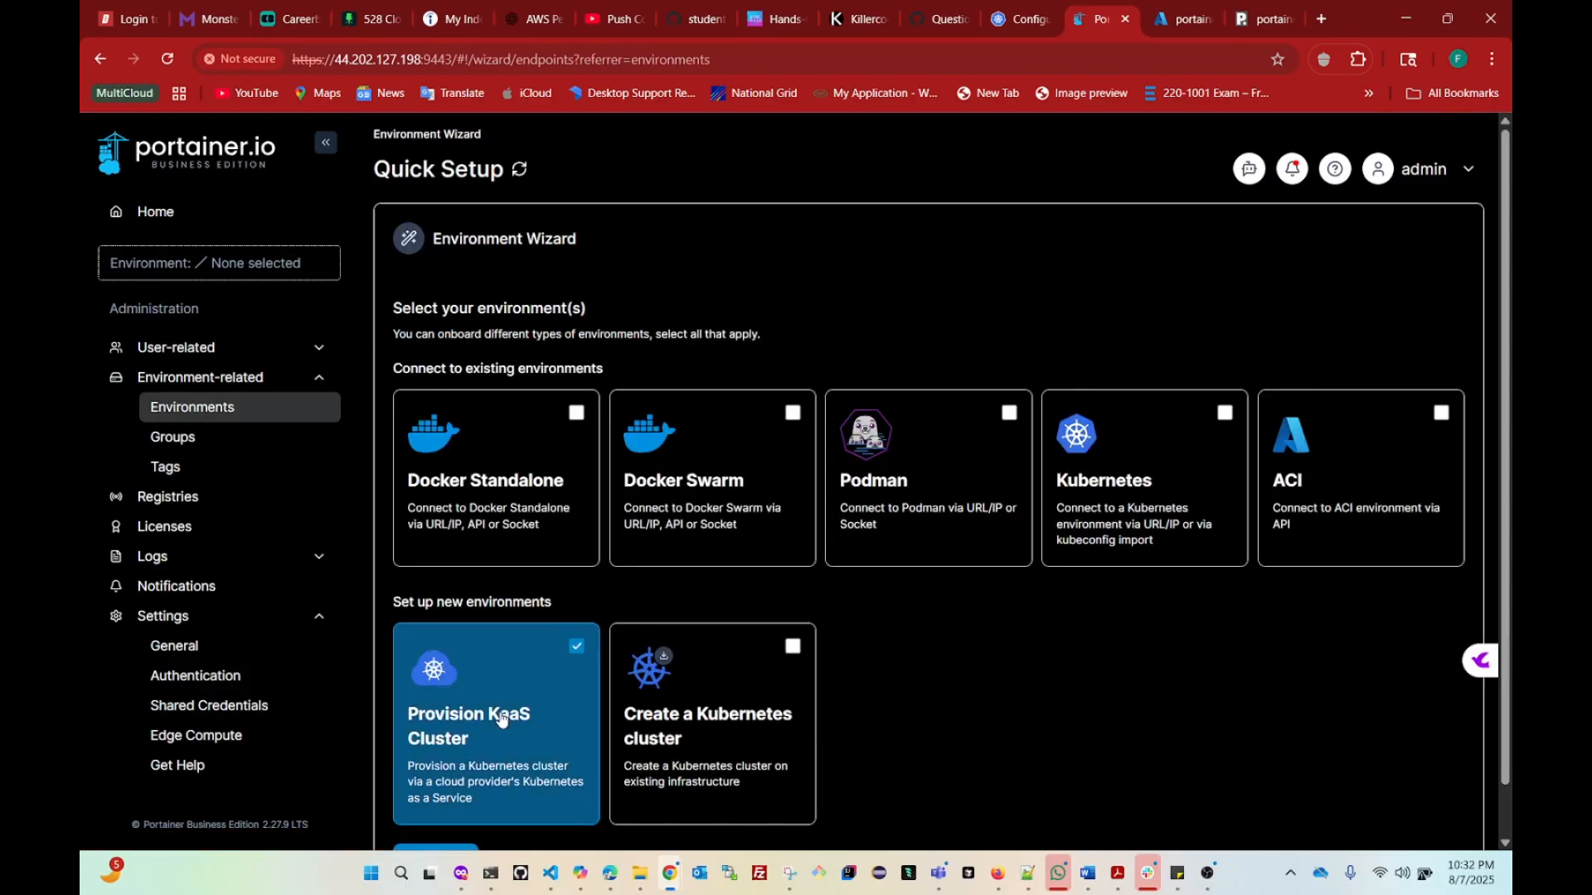
scroll(901, 649, down, 1)
click(452, 803)
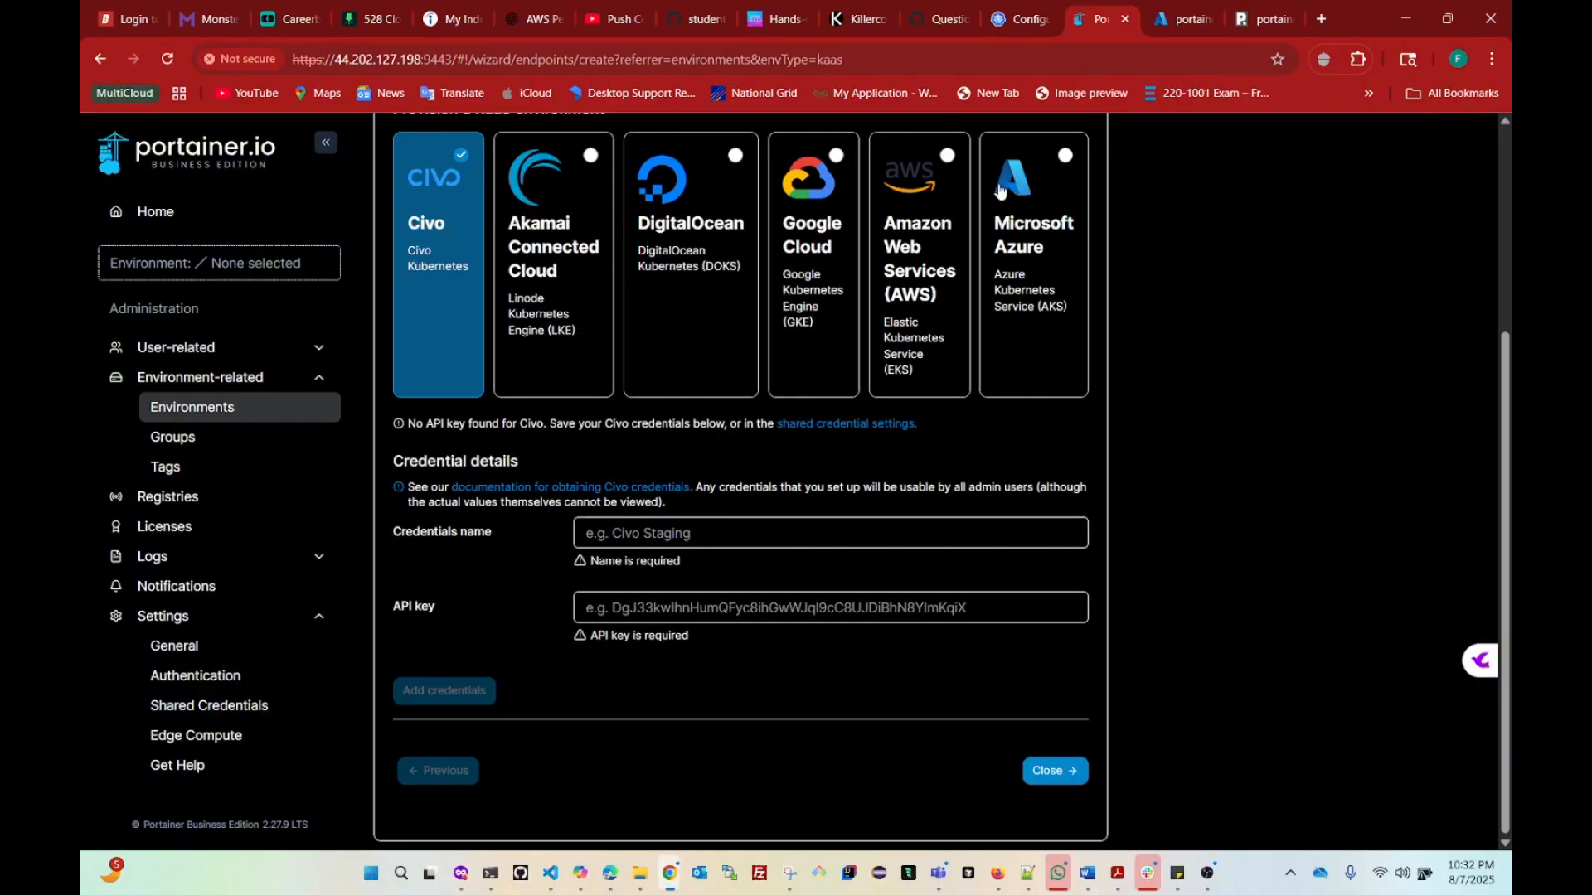
click(1030, 273)
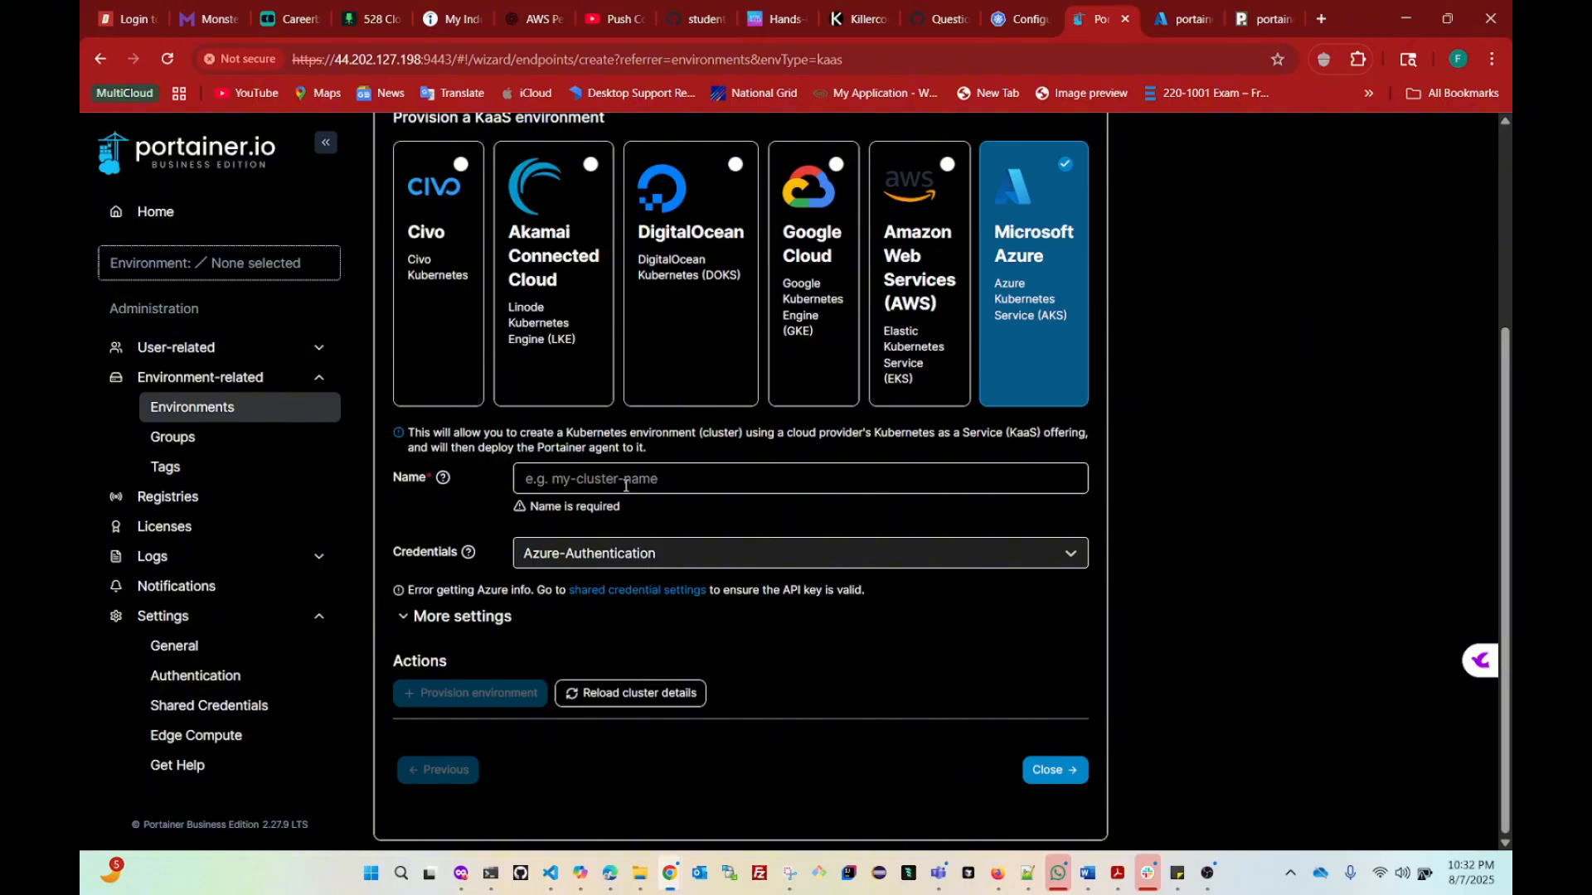
Step: Enter Kubernetesclusters as the name of the new Azure KaaS environment
click(539, 479)
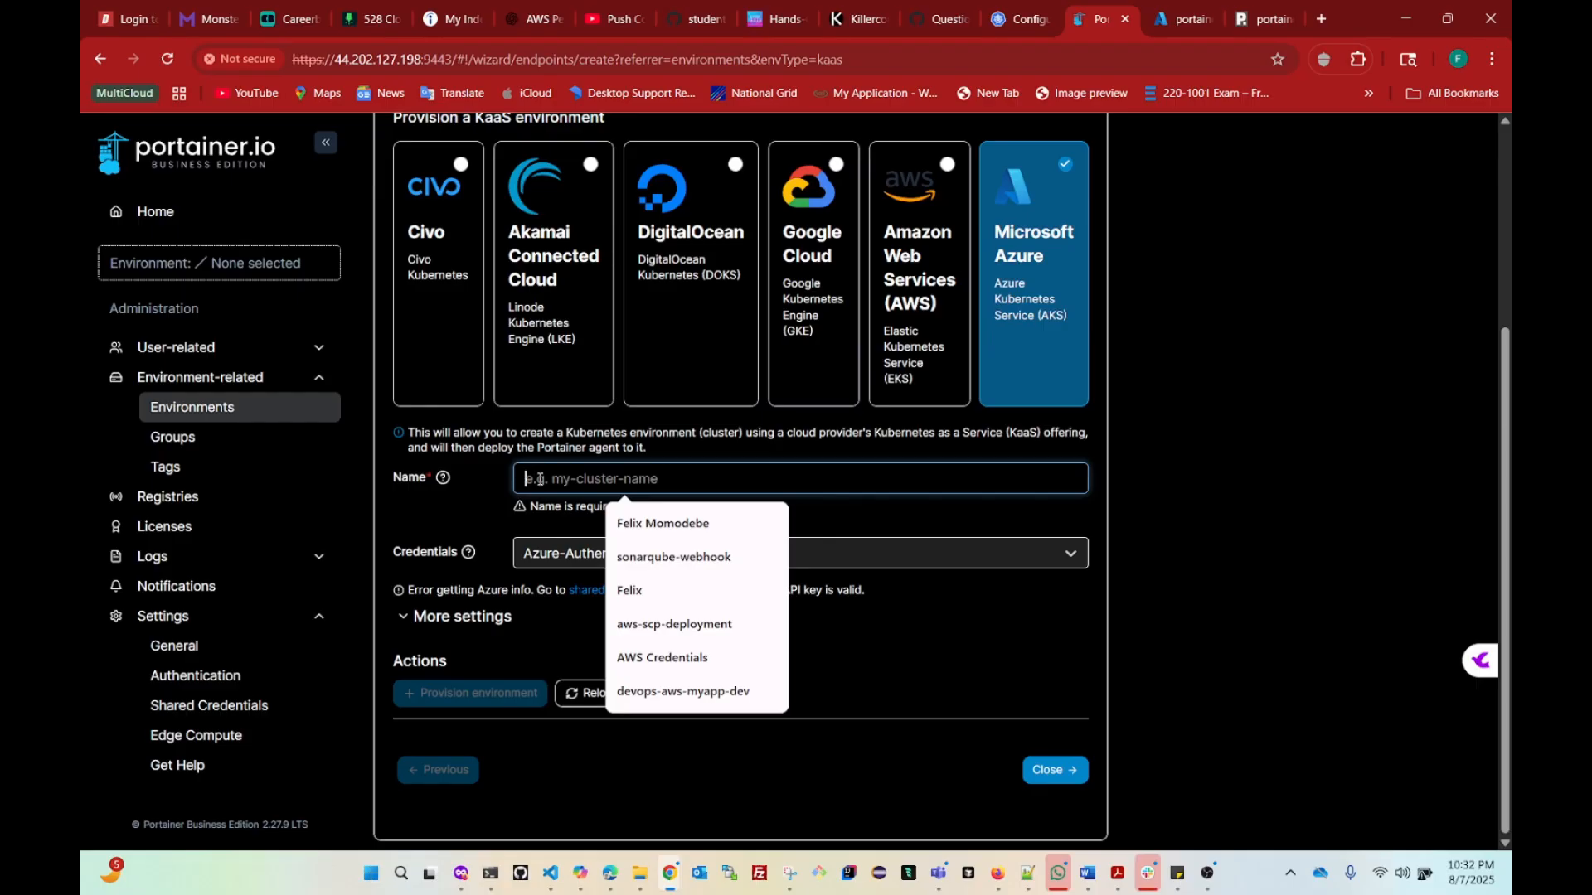
text(kuber)
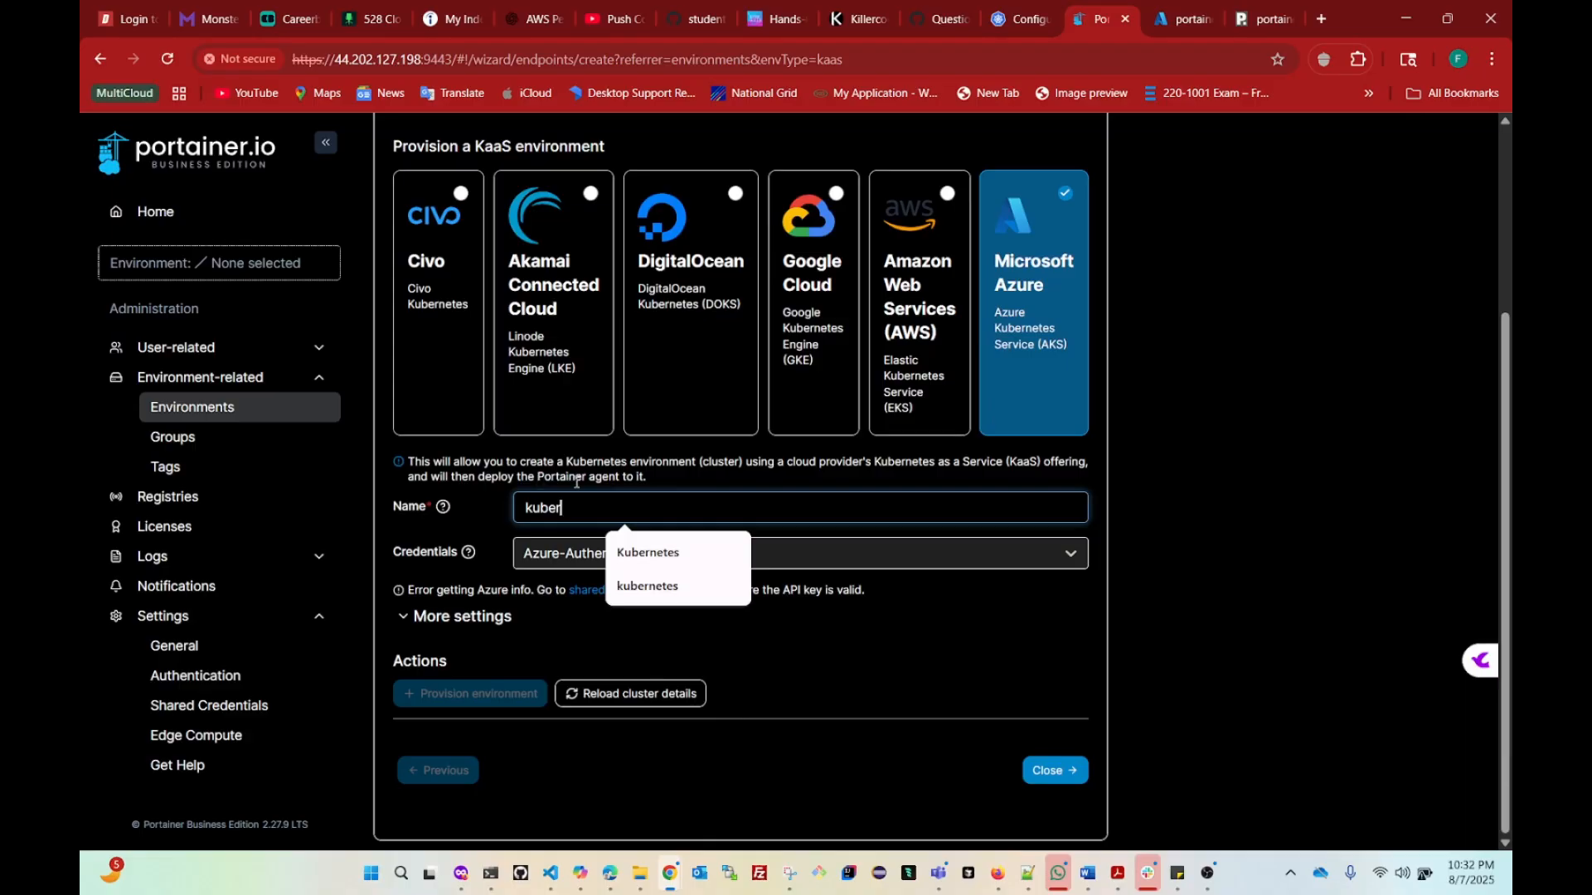
click(639, 537)
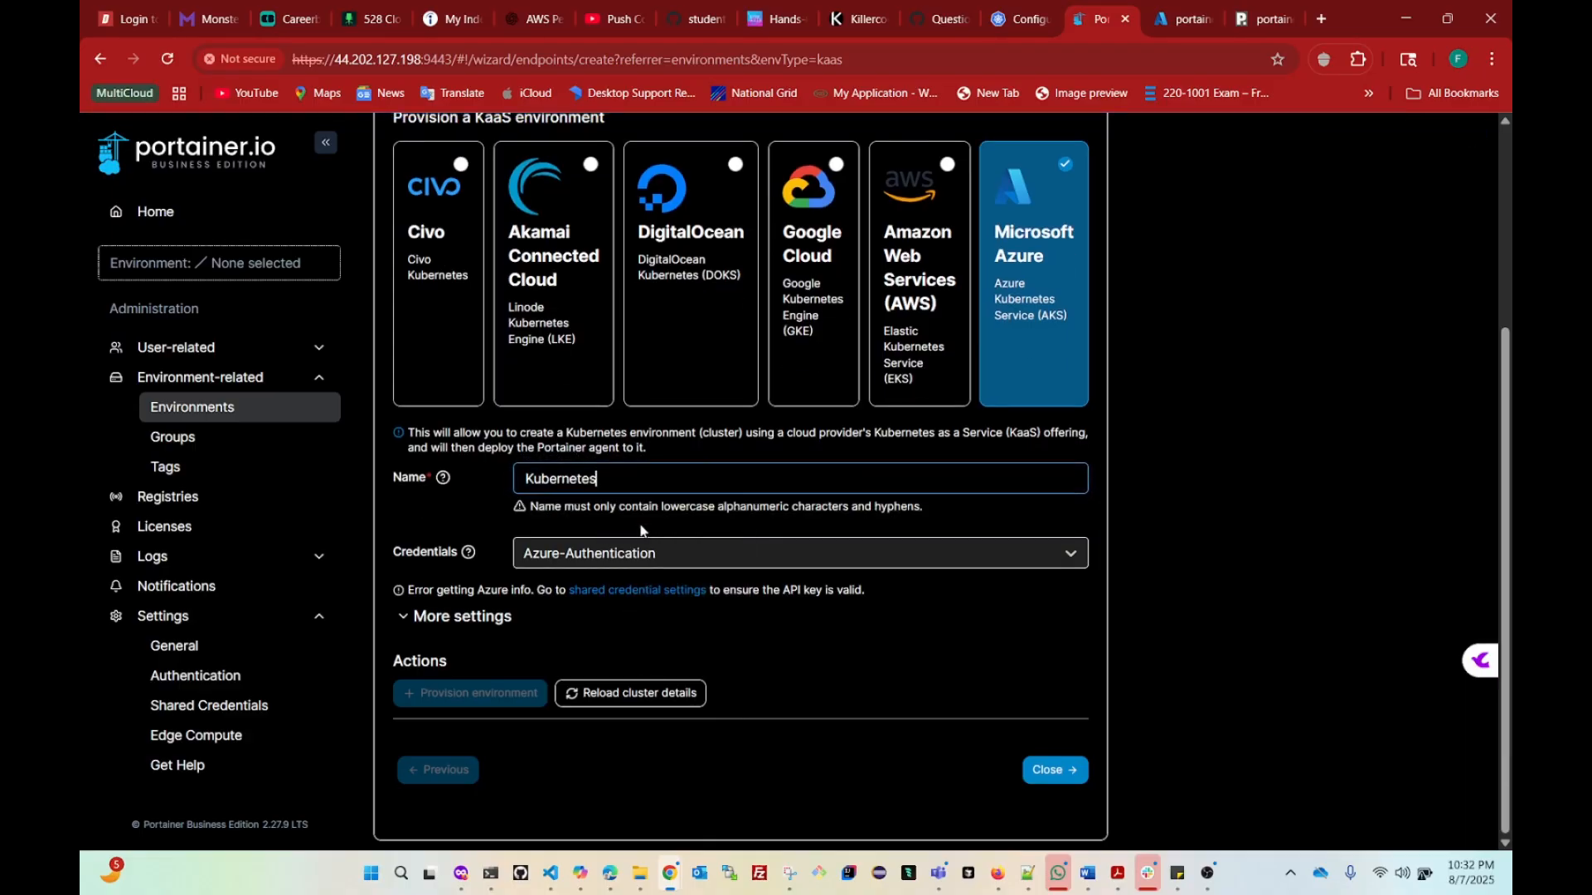
text(clusters)
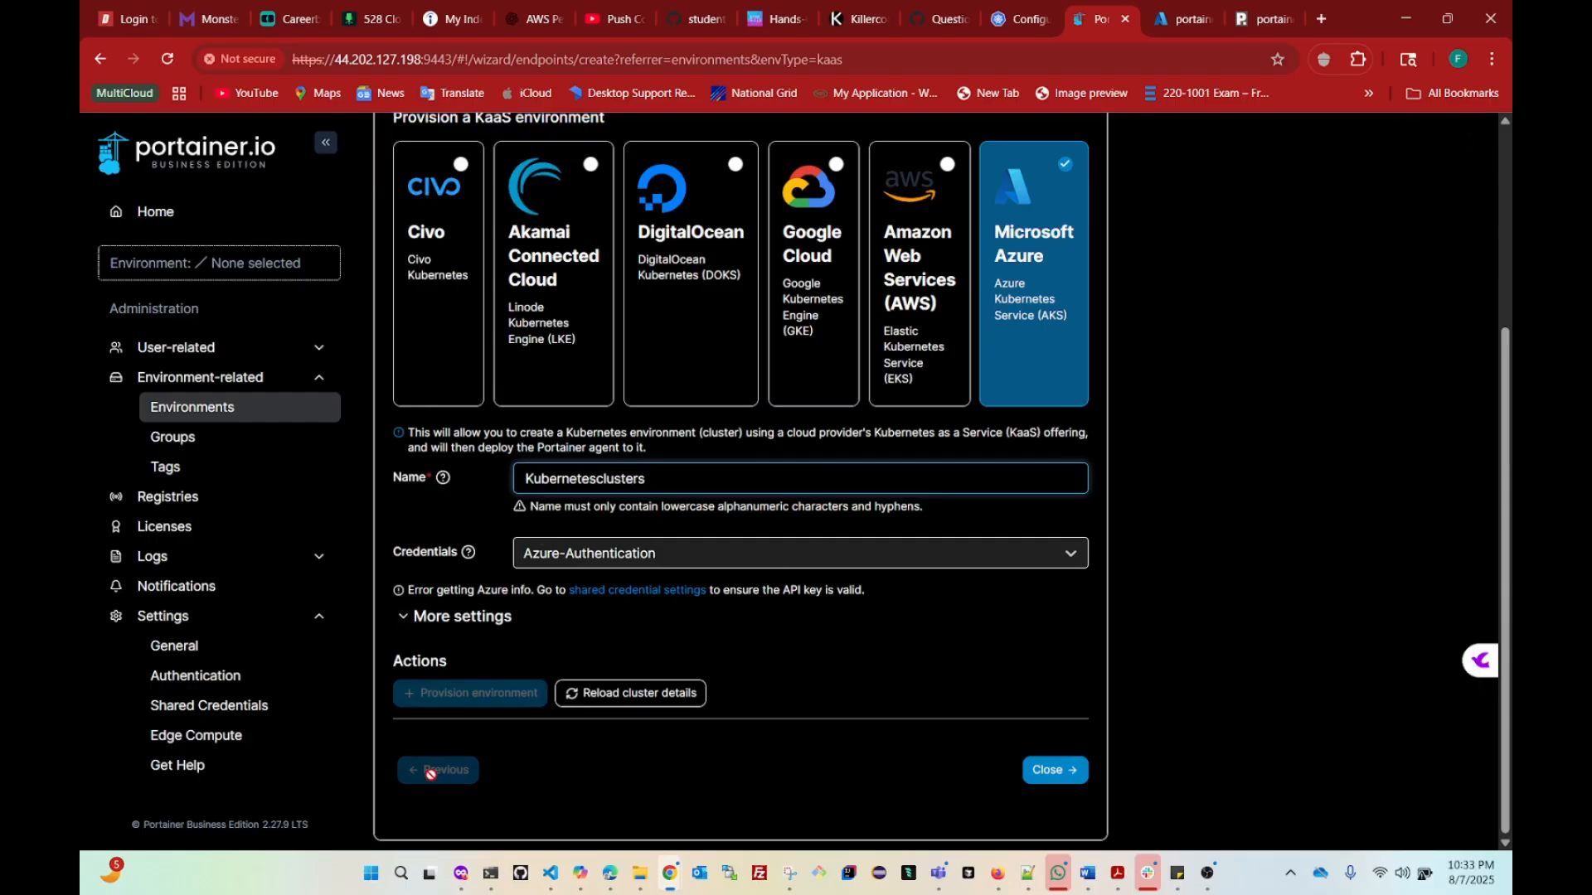
Step: Change the environment name to lowercase kubernetesclusters and reload the cluster details
click(679, 554)
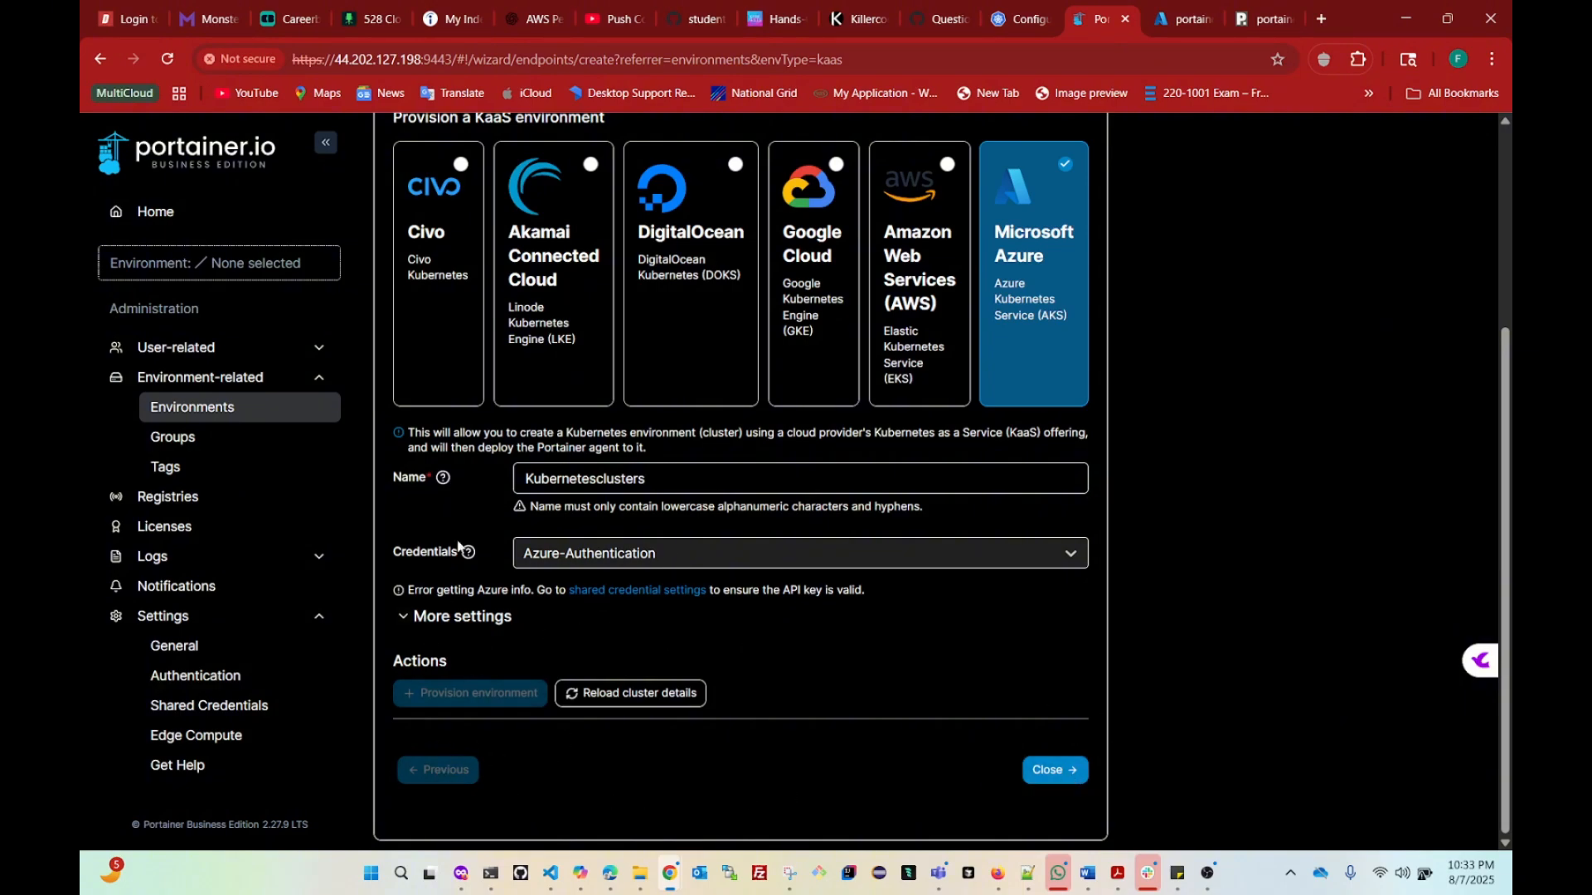
scroll(787, 627, up, 1)
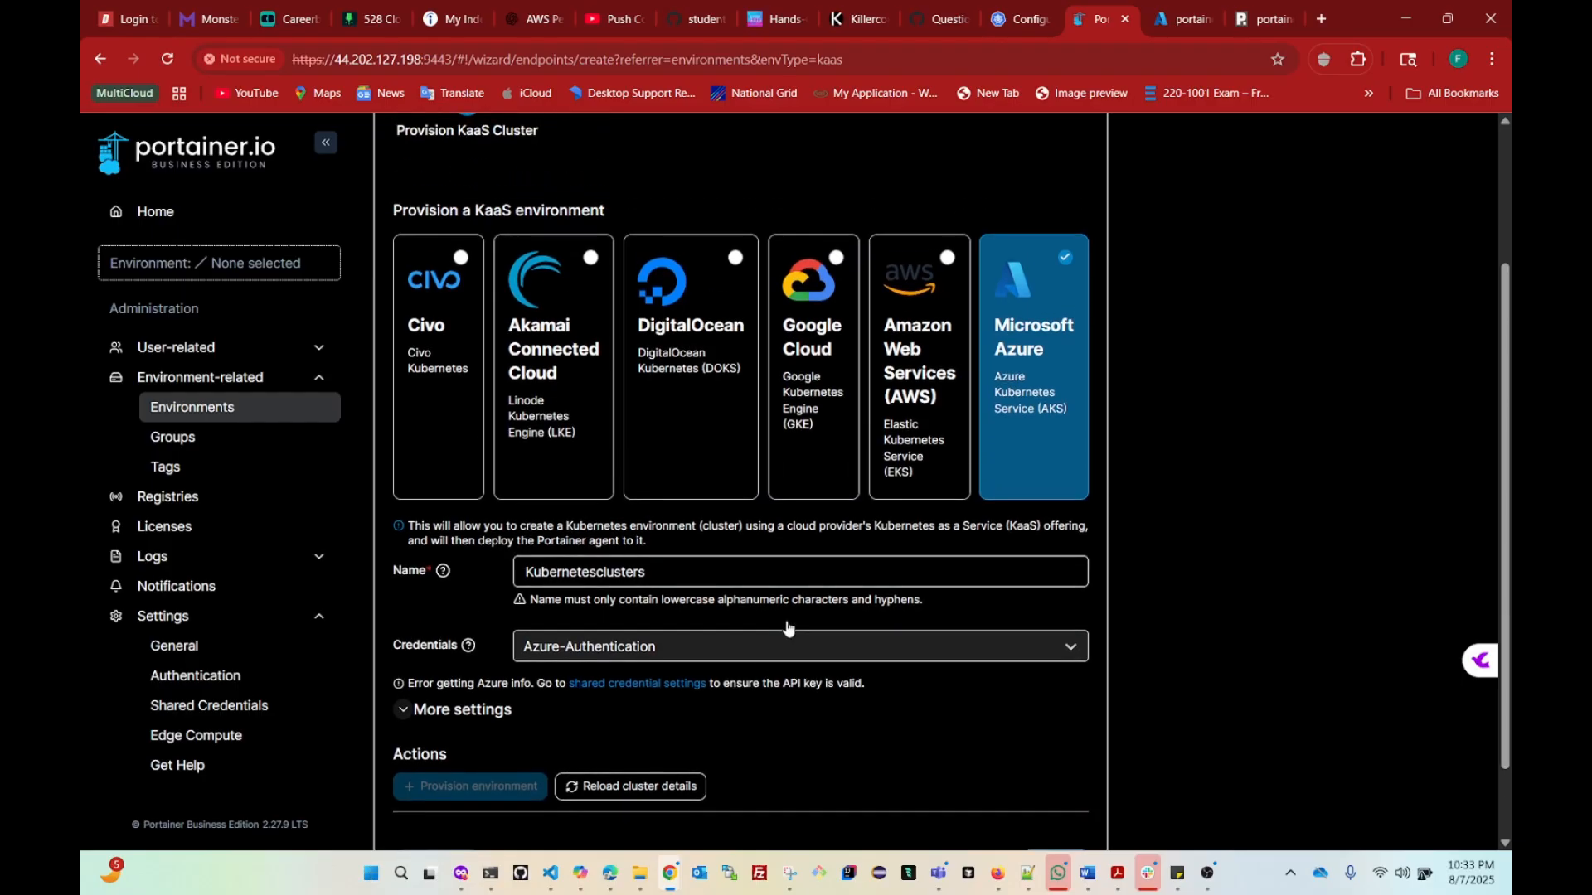
scroll(787, 629, down, 1)
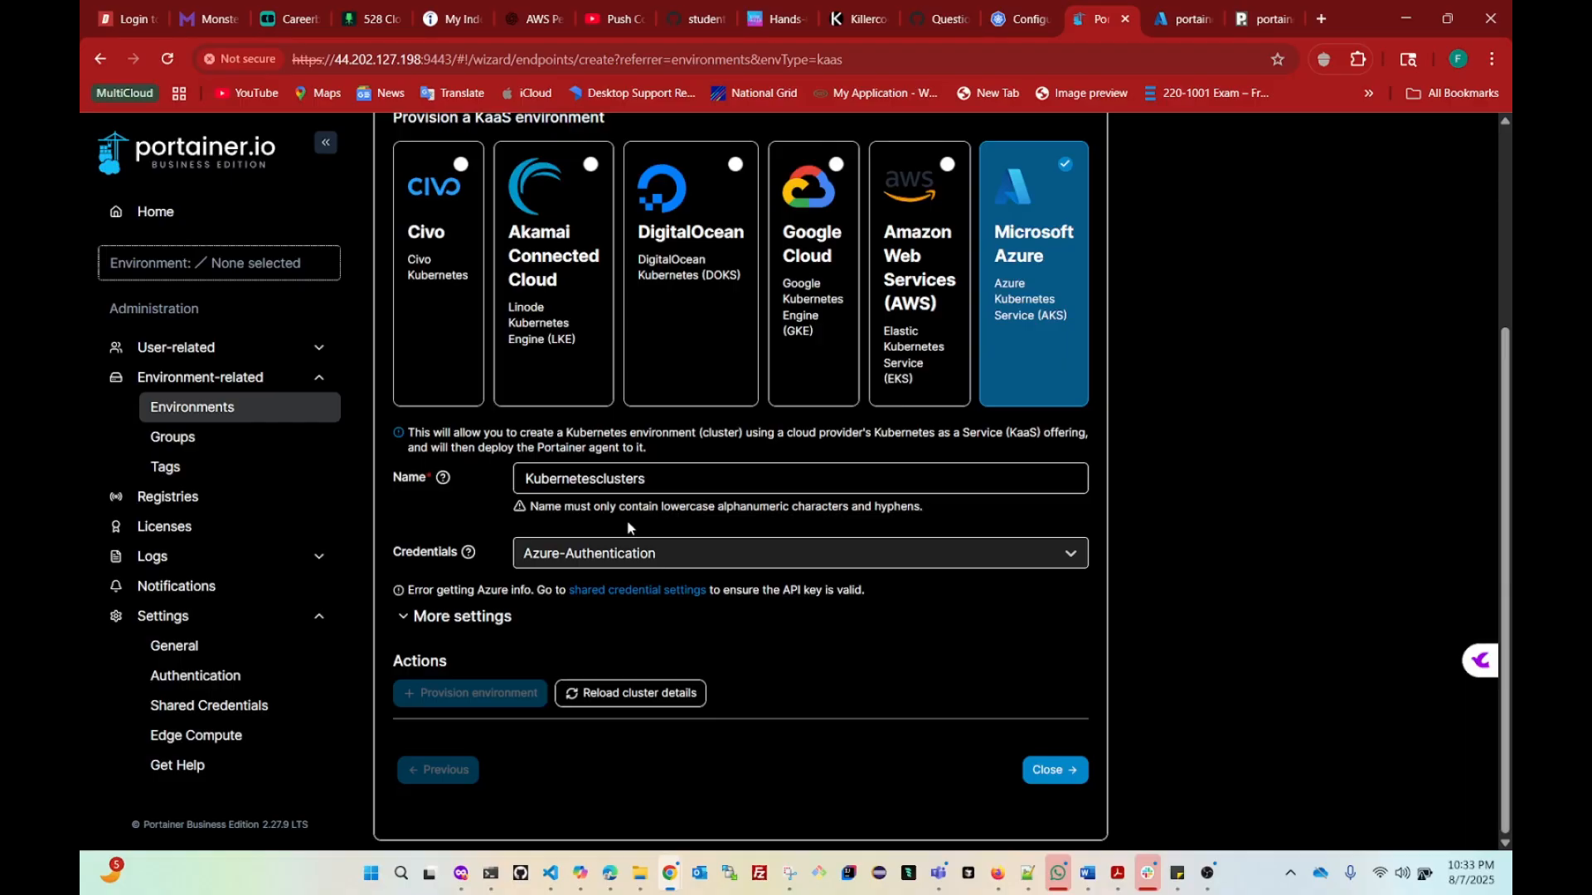
click(530, 479)
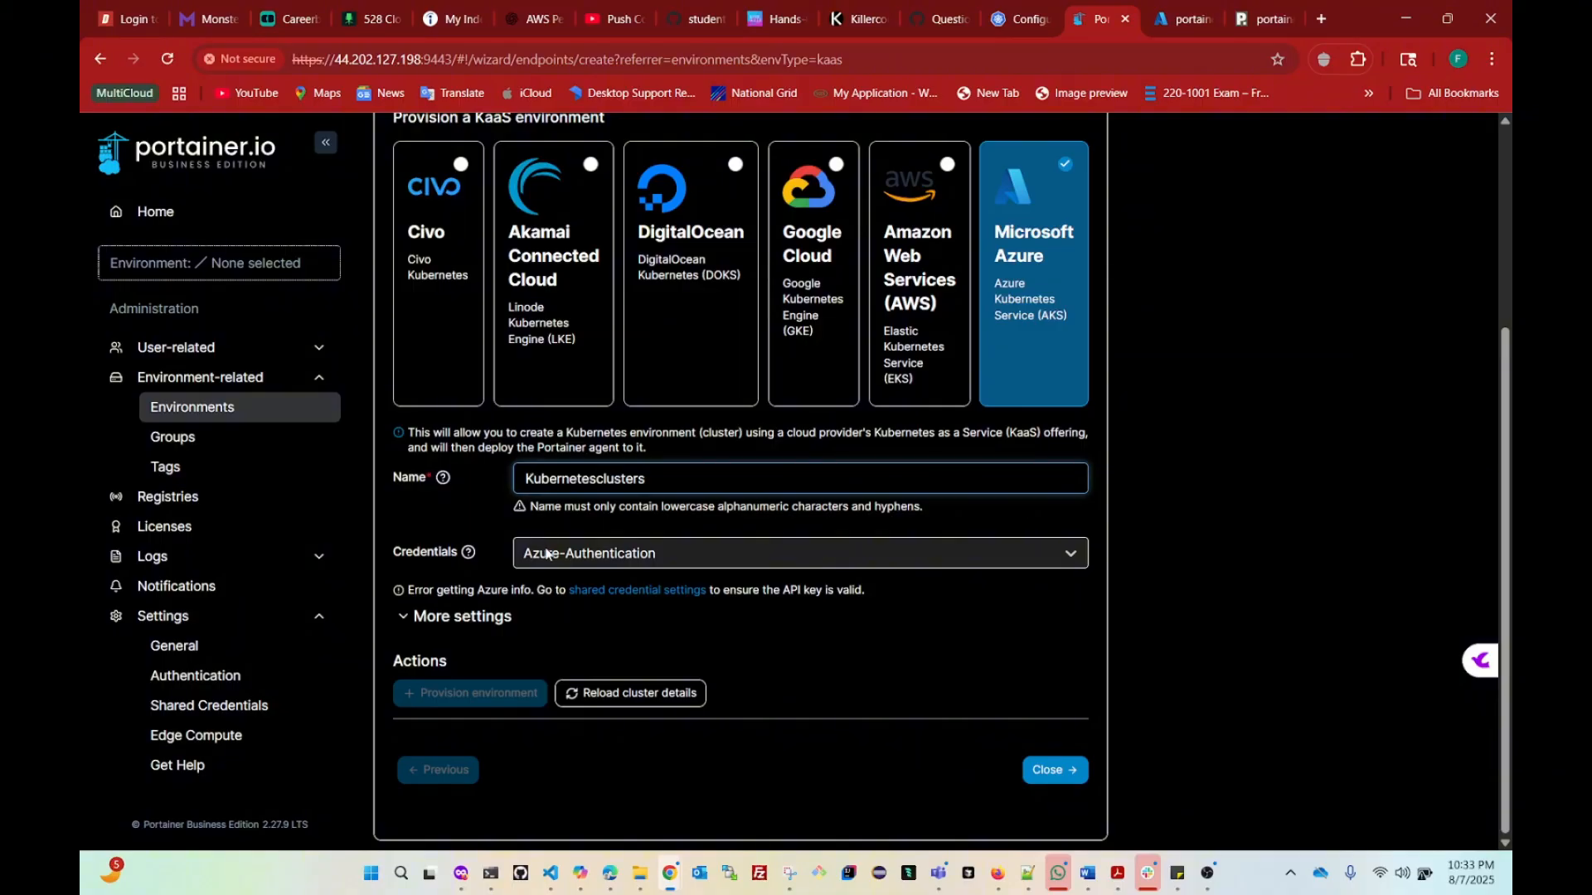
key(BackSpace)
text(k)
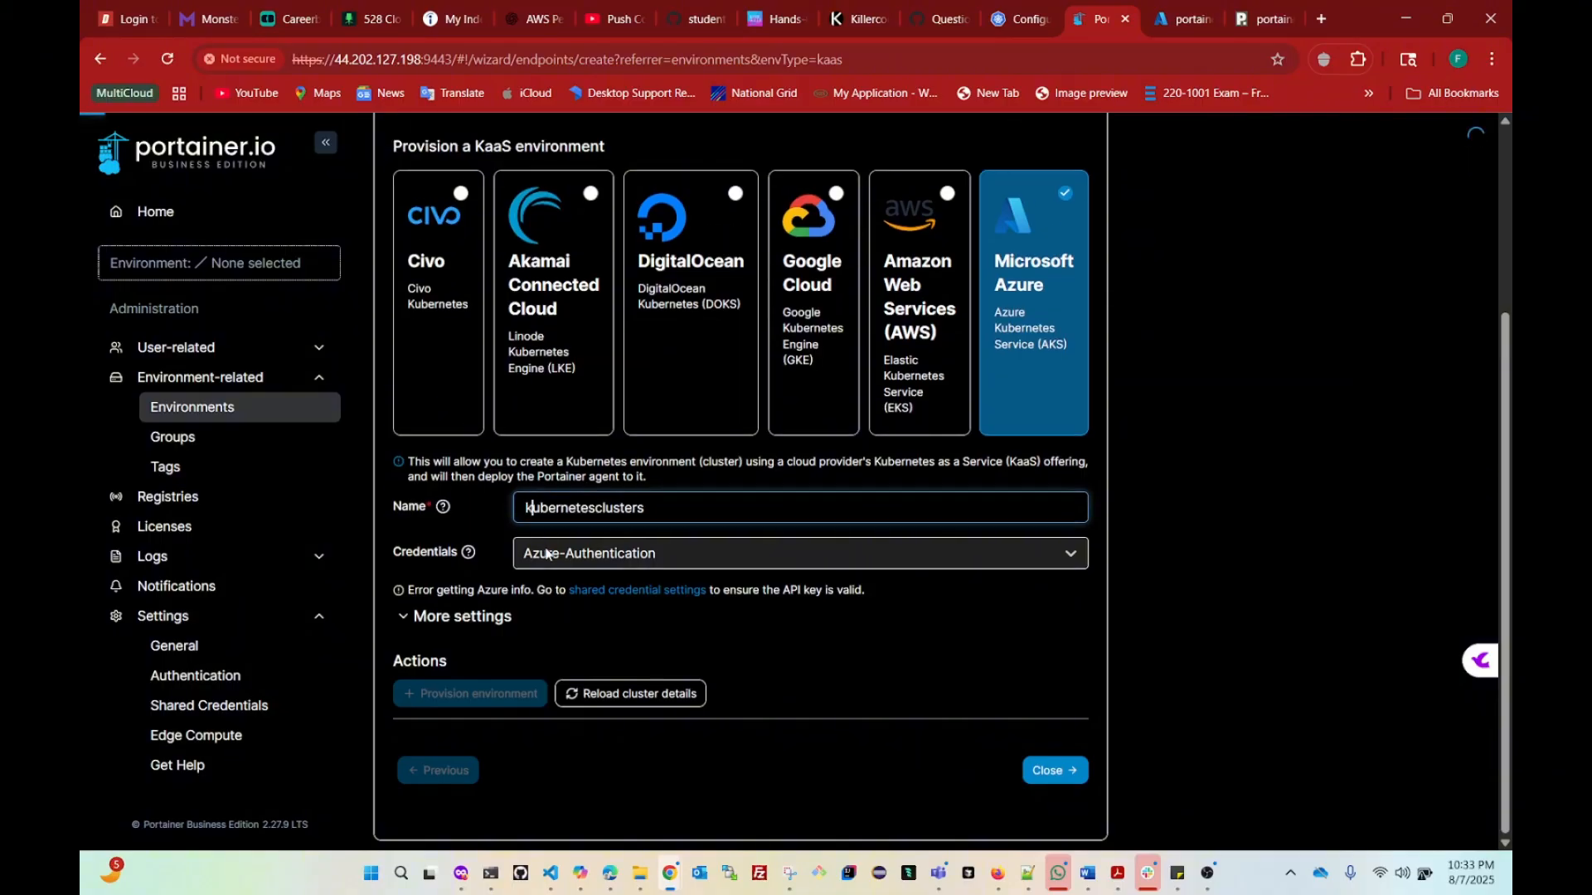
click(876, 654)
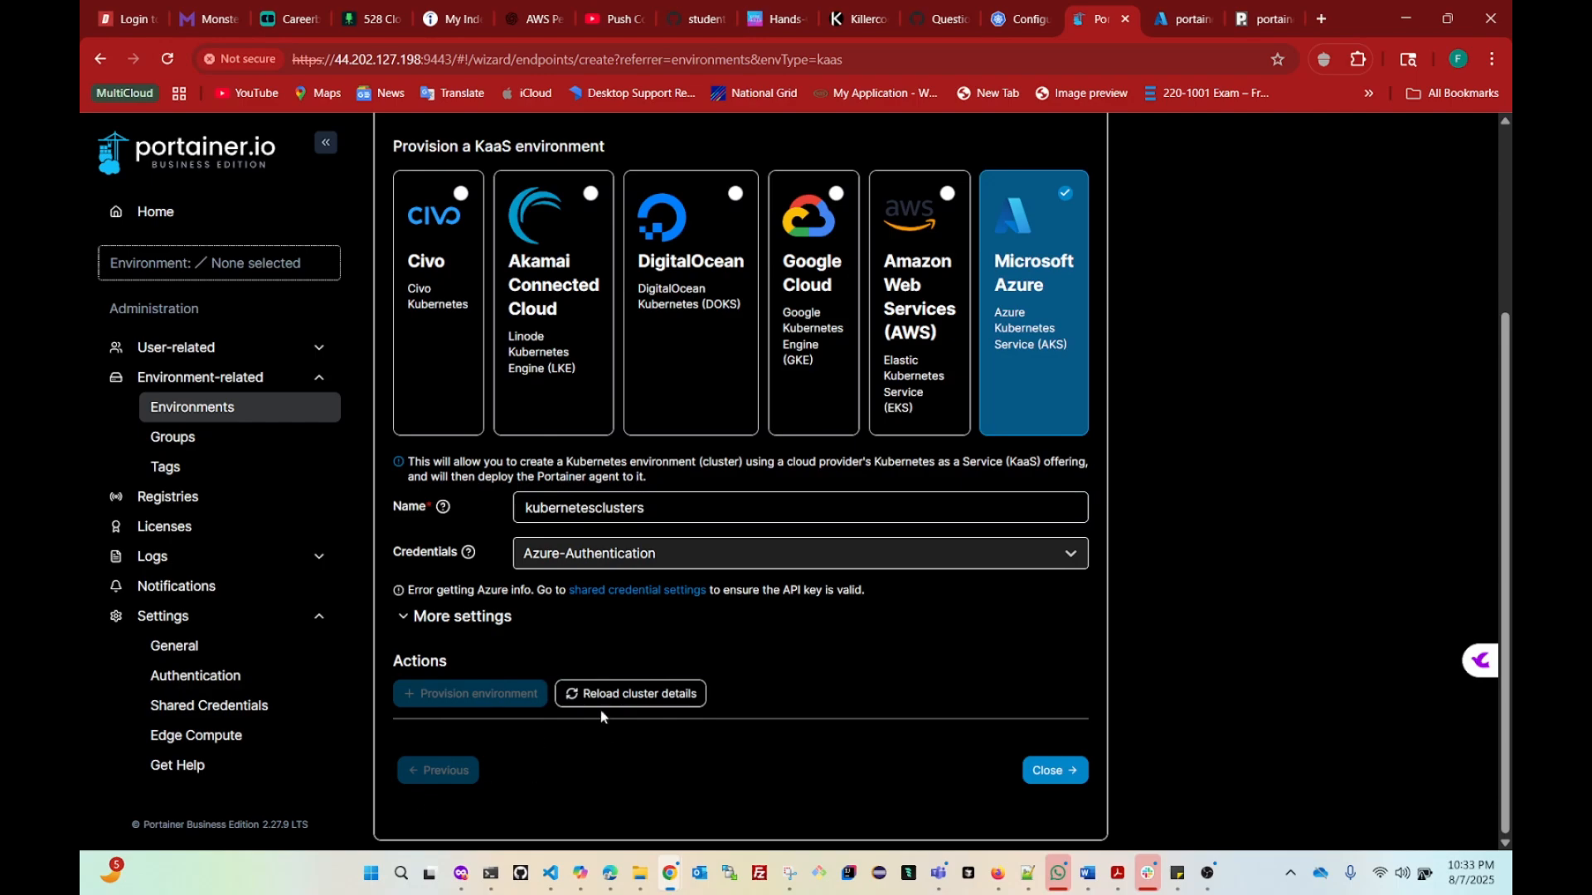
click(646, 694)
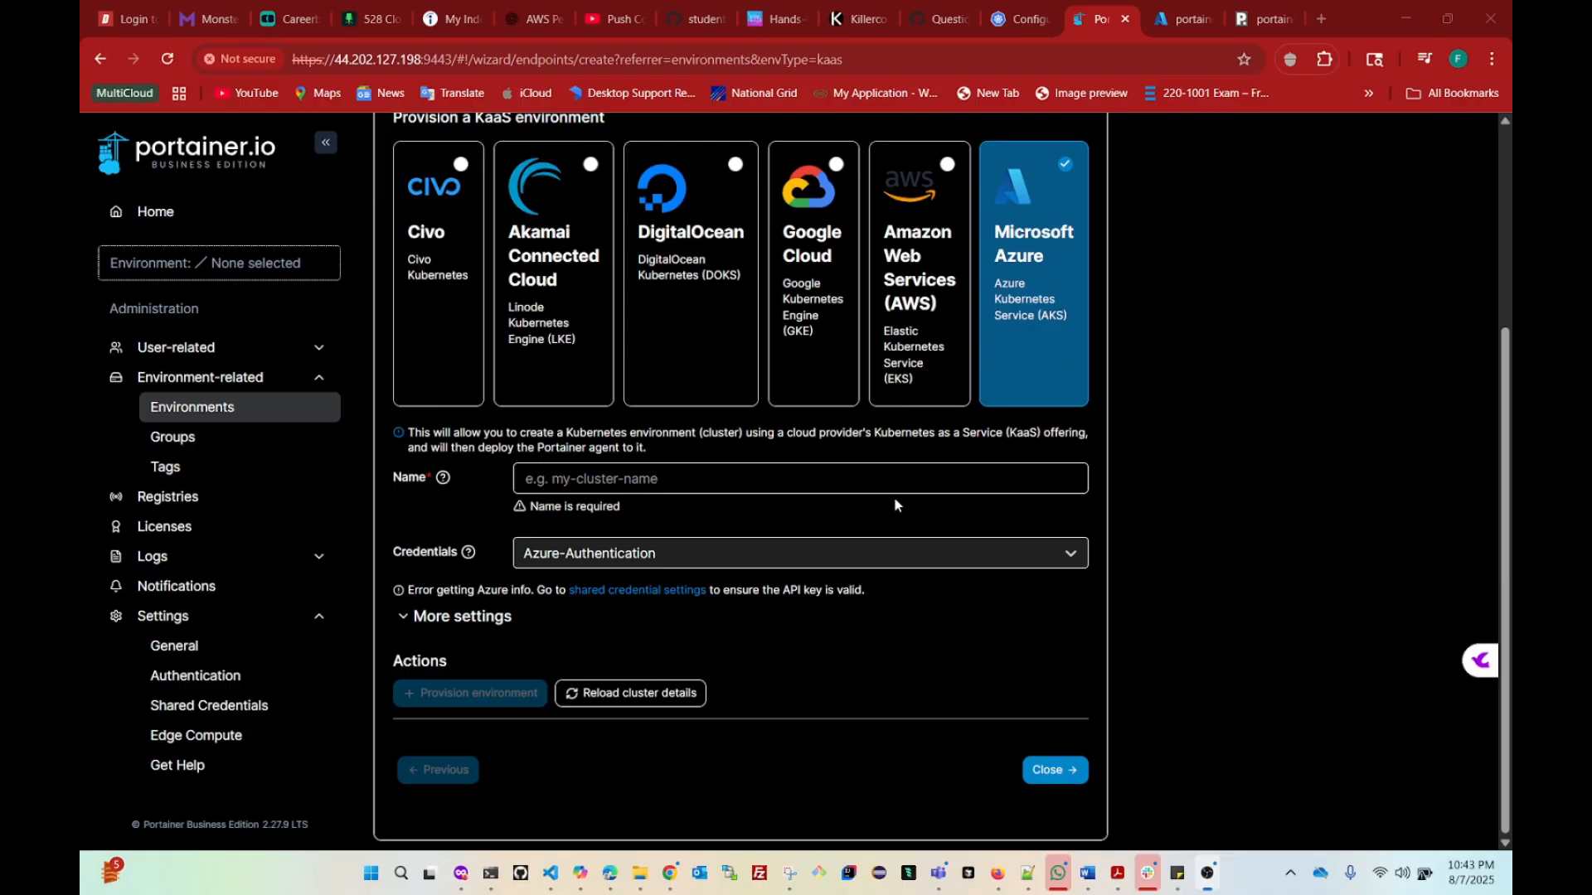
Step: Choose Microsoft Azure as the provider again and read the full error notification about retrieving the Azure info
click(1045, 319)
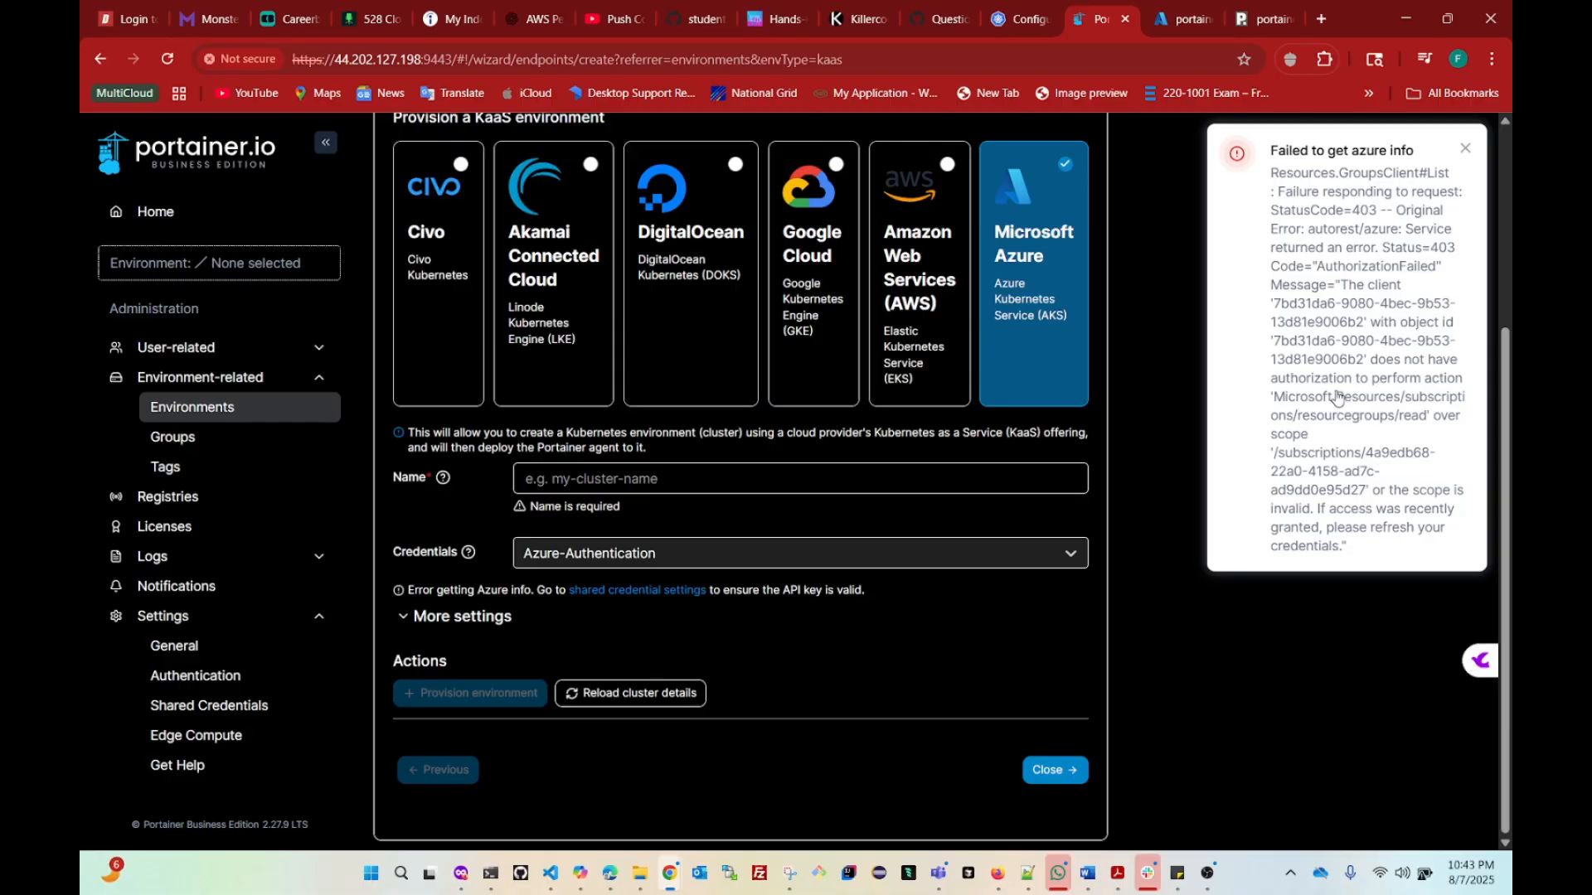
drag(1336, 396, 1300, 379)
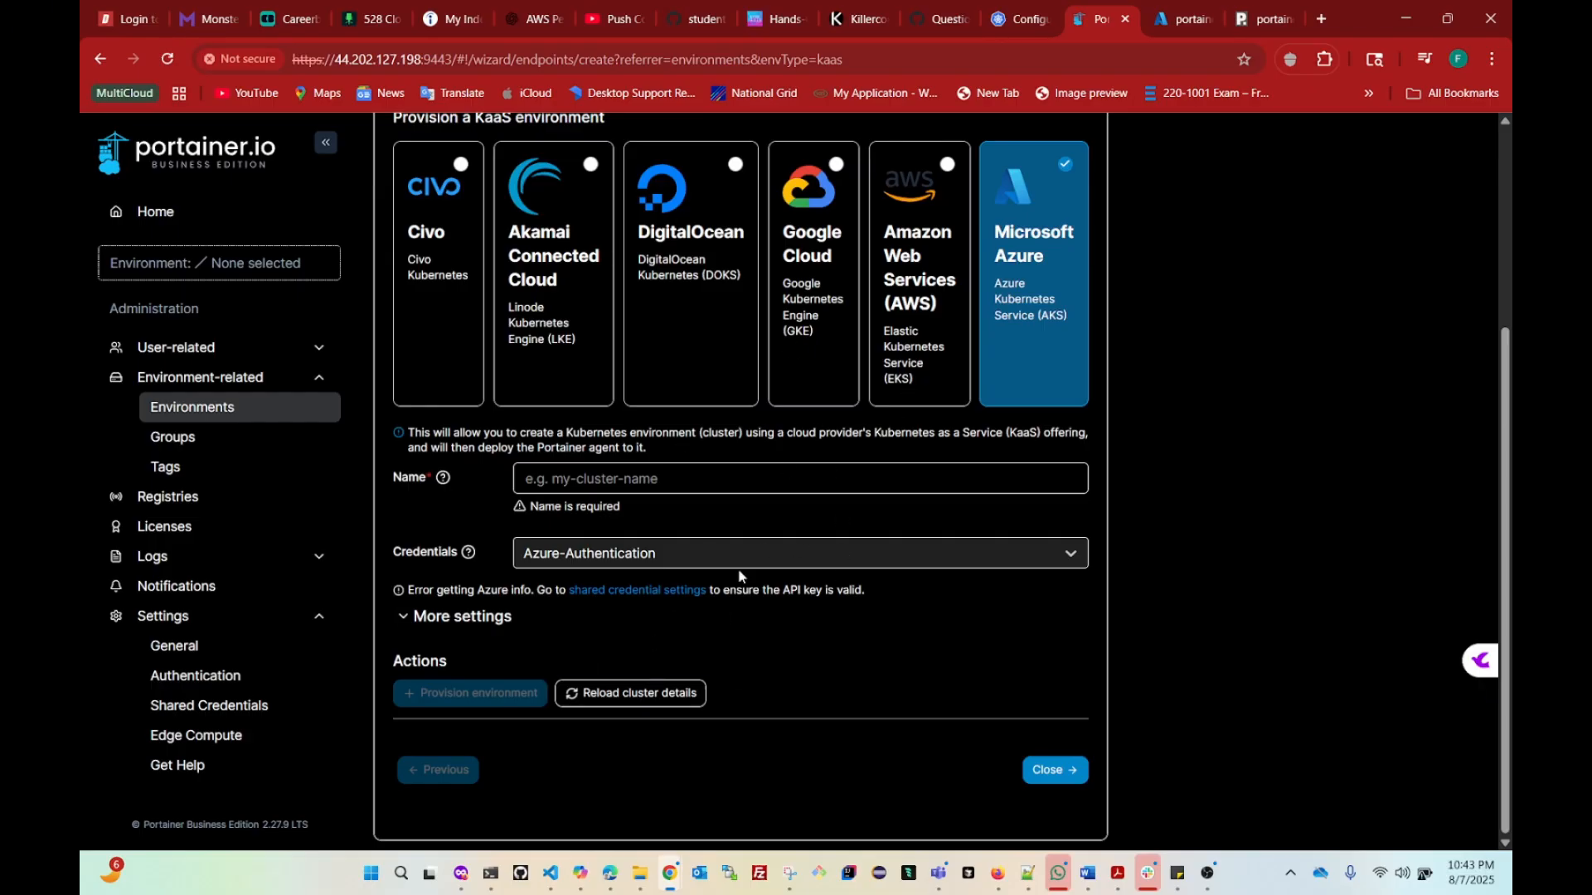
scroll(741, 575, up, 3)
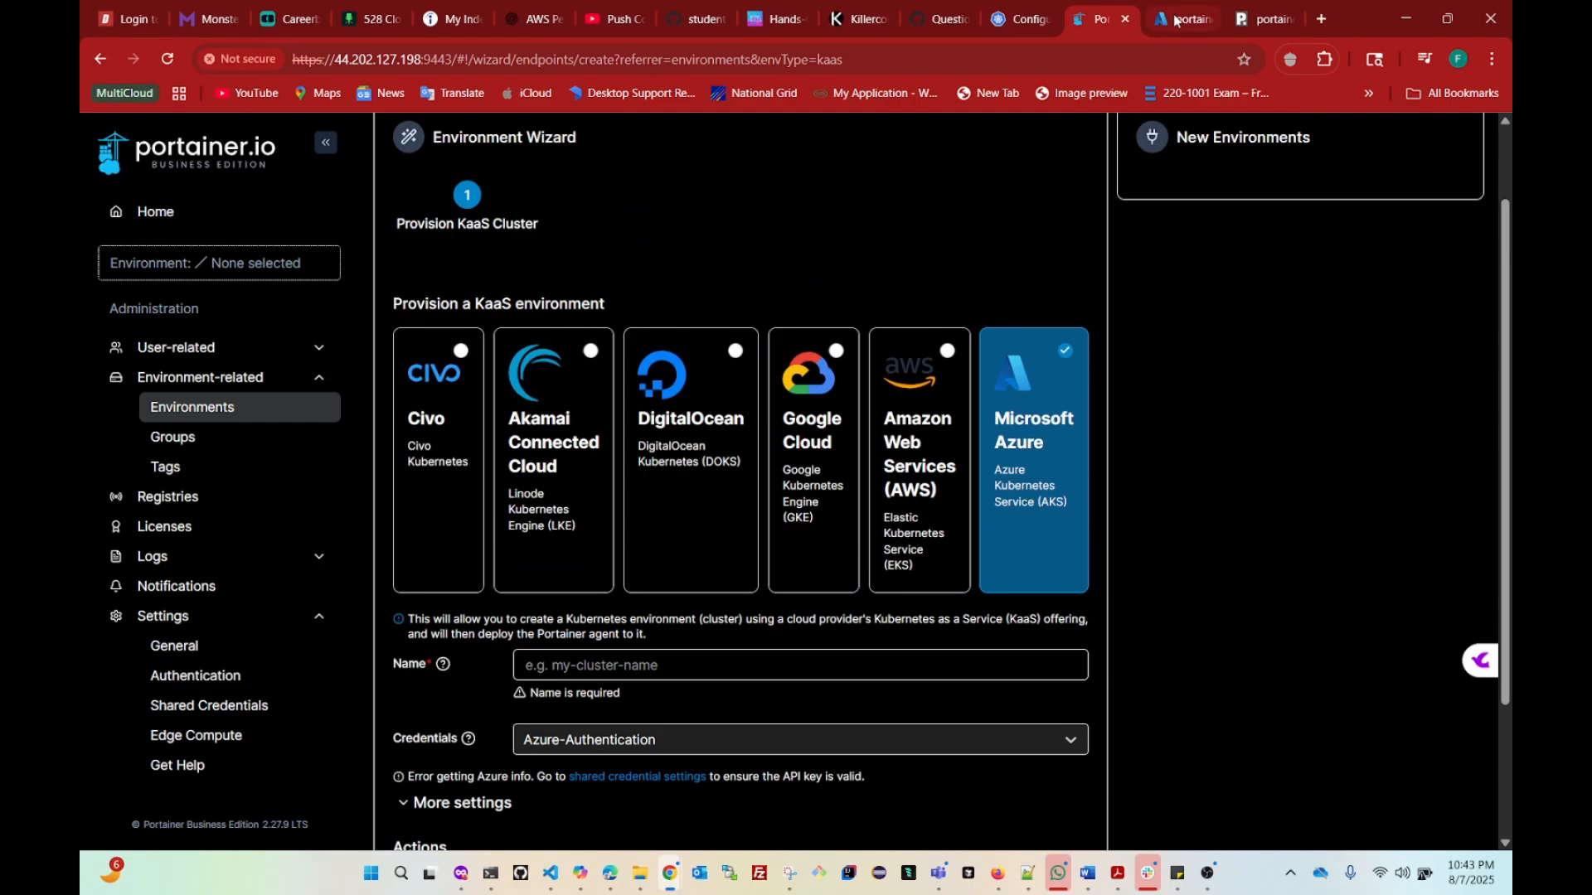
Step: Switch to the Azure portal and open Access control (IAM) for the resource group SPZ-Tech-RG
click(1176, 20)
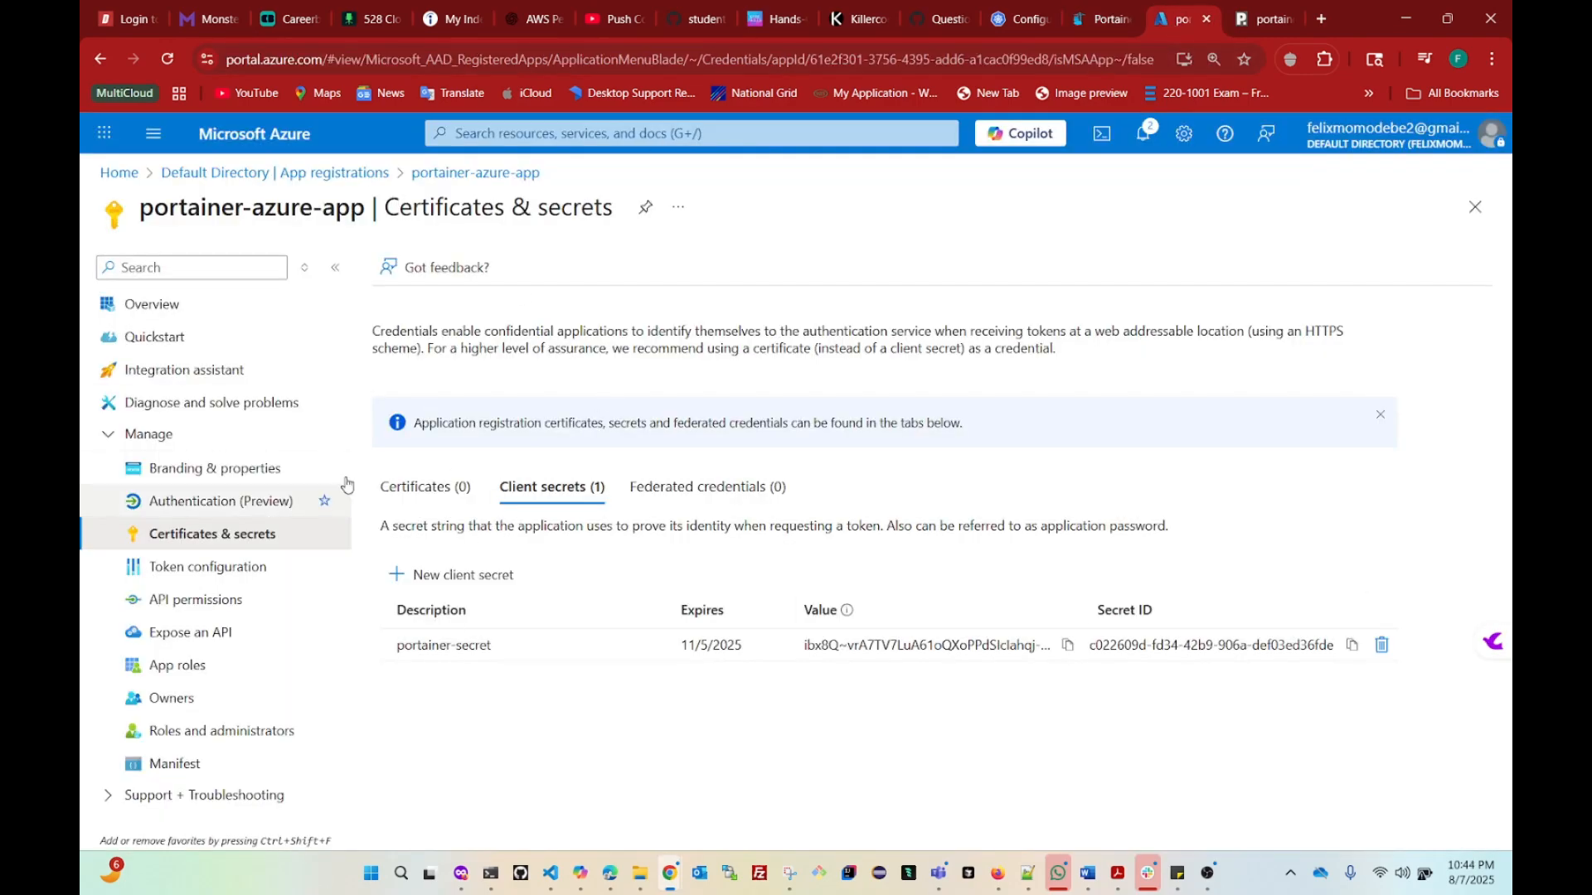
click(154, 135)
click(570, 133)
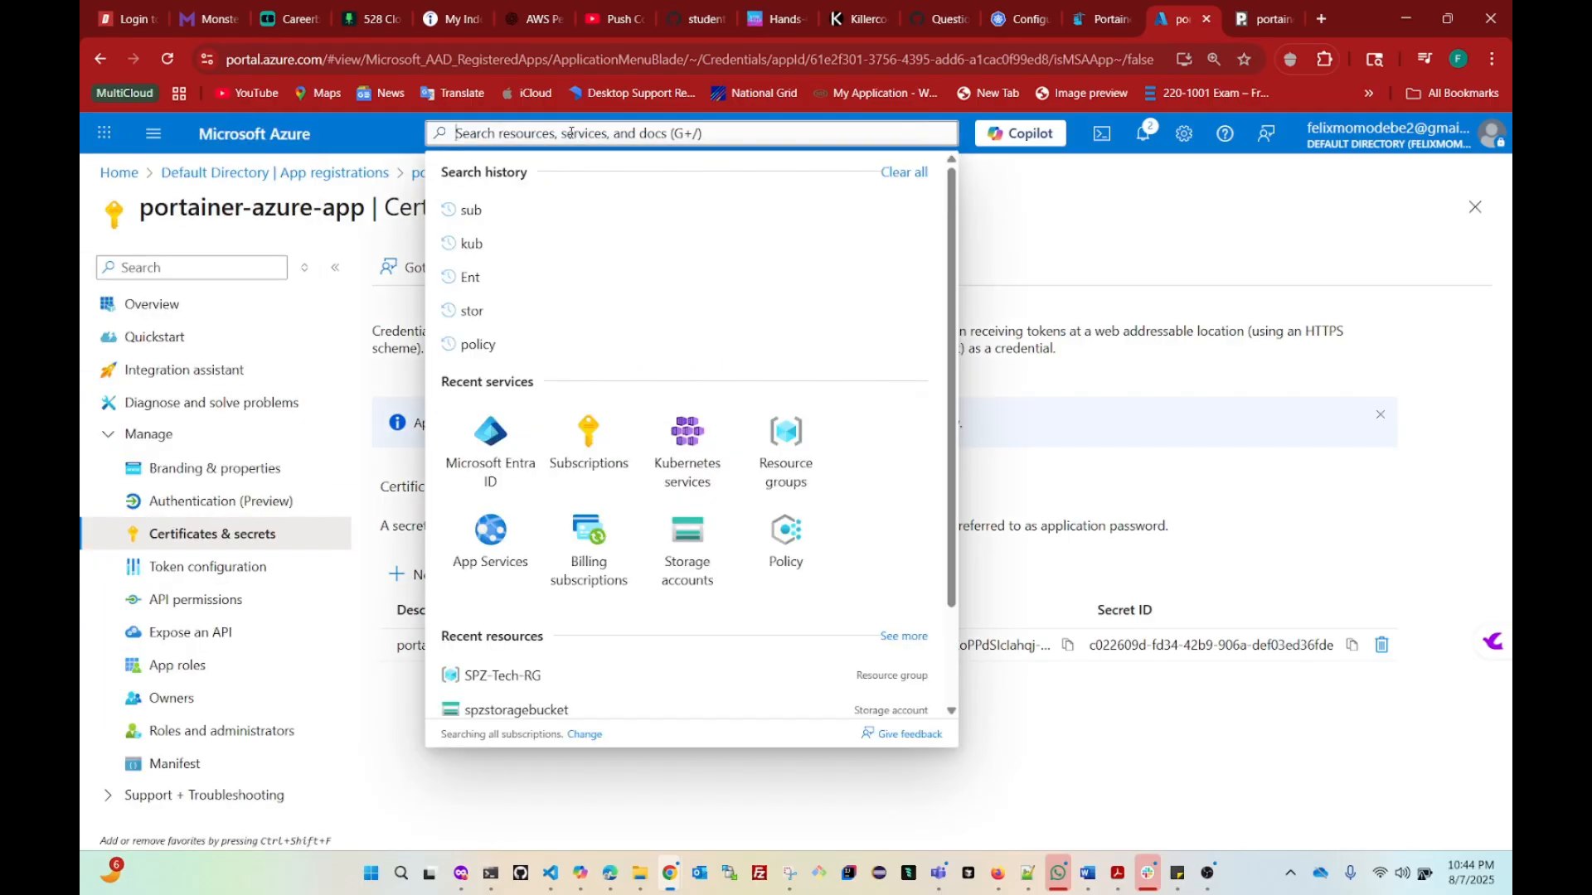
click(795, 471)
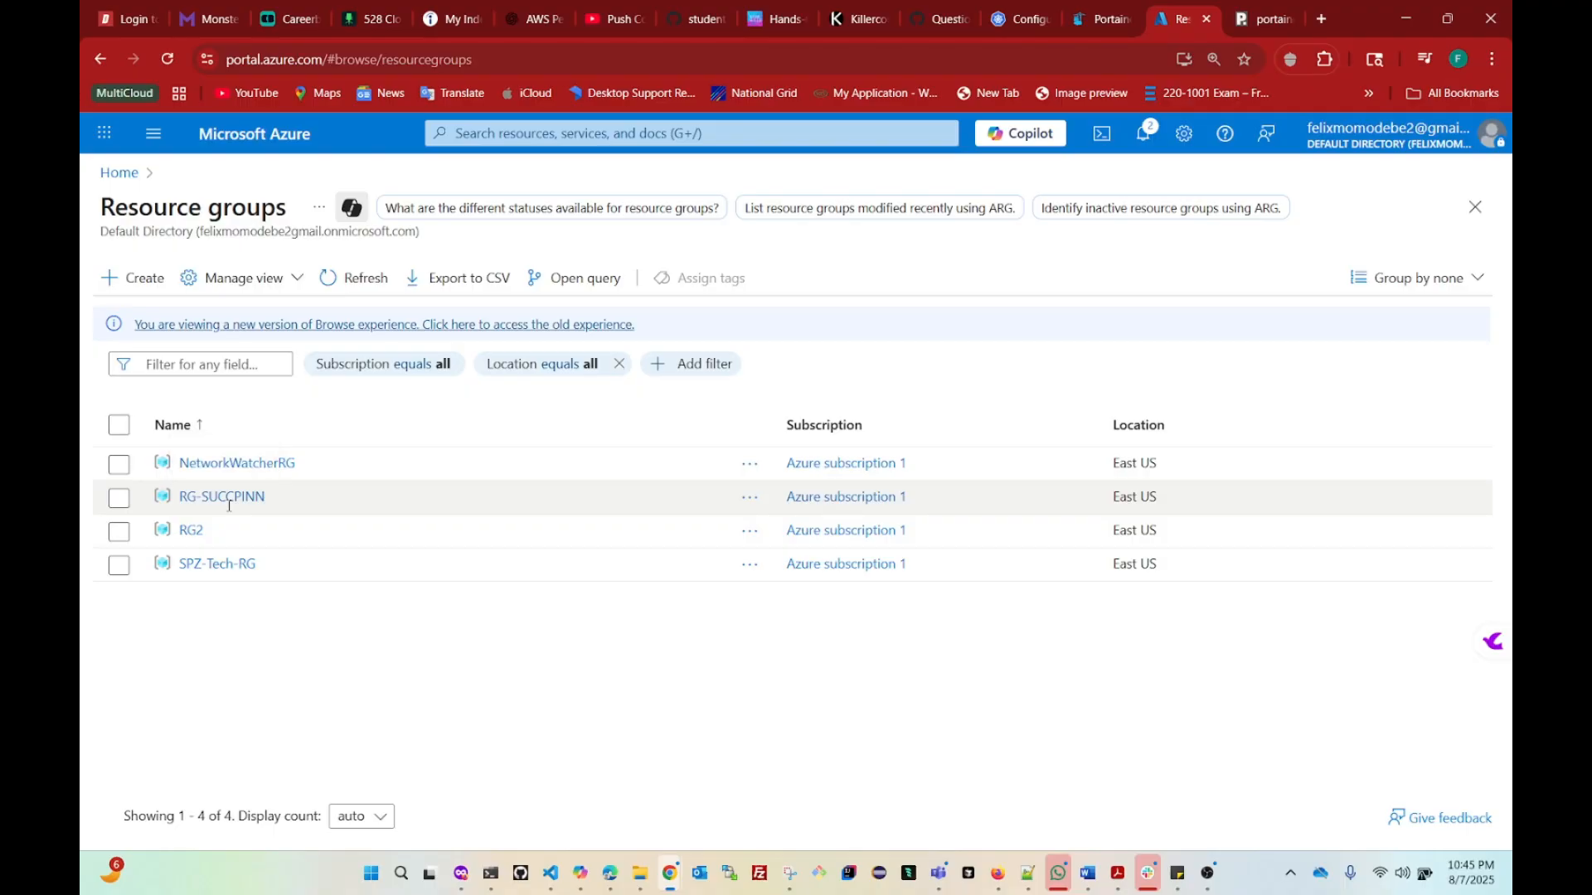
click(212, 567)
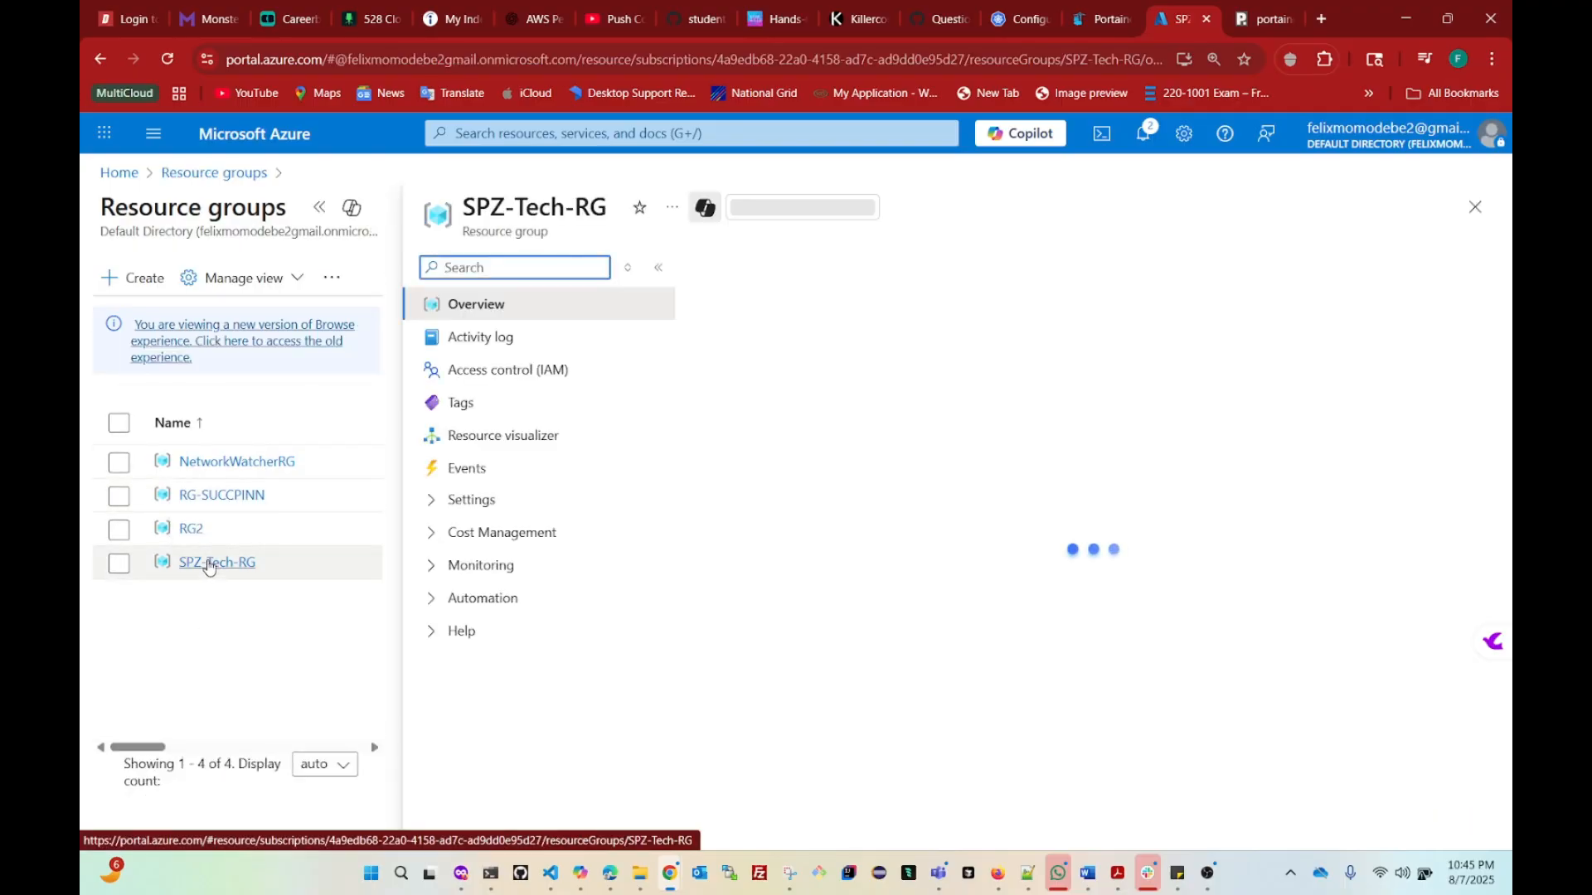
click(502, 380)
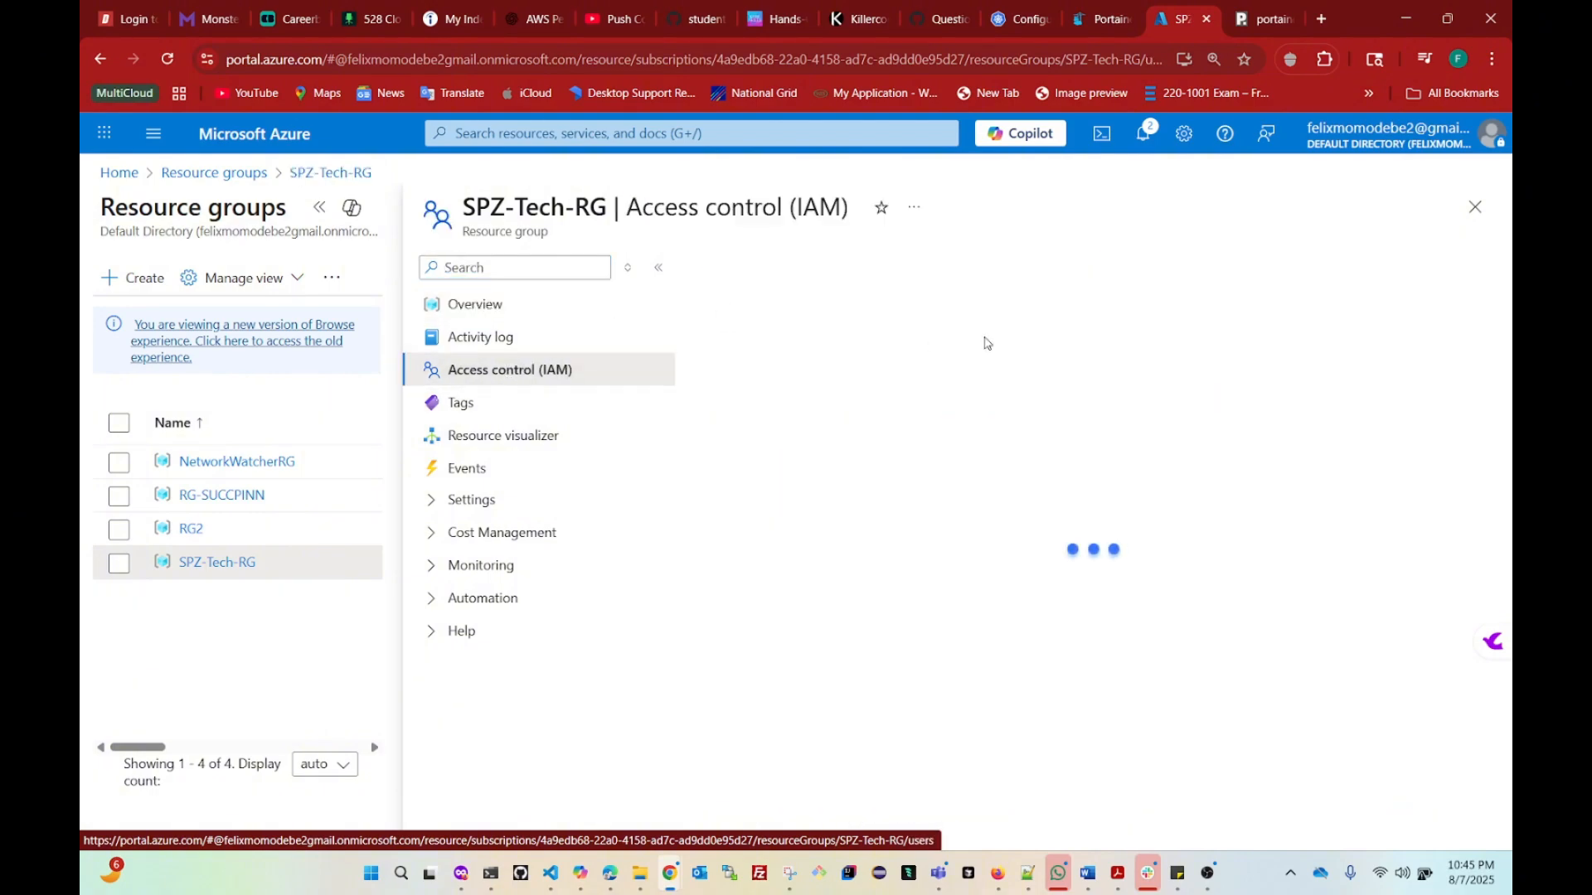
Step: Start a role assignment on SPZ-Tech-RG and choose the privileged administrator role Contributor
scroll(945, 444, down, 3)
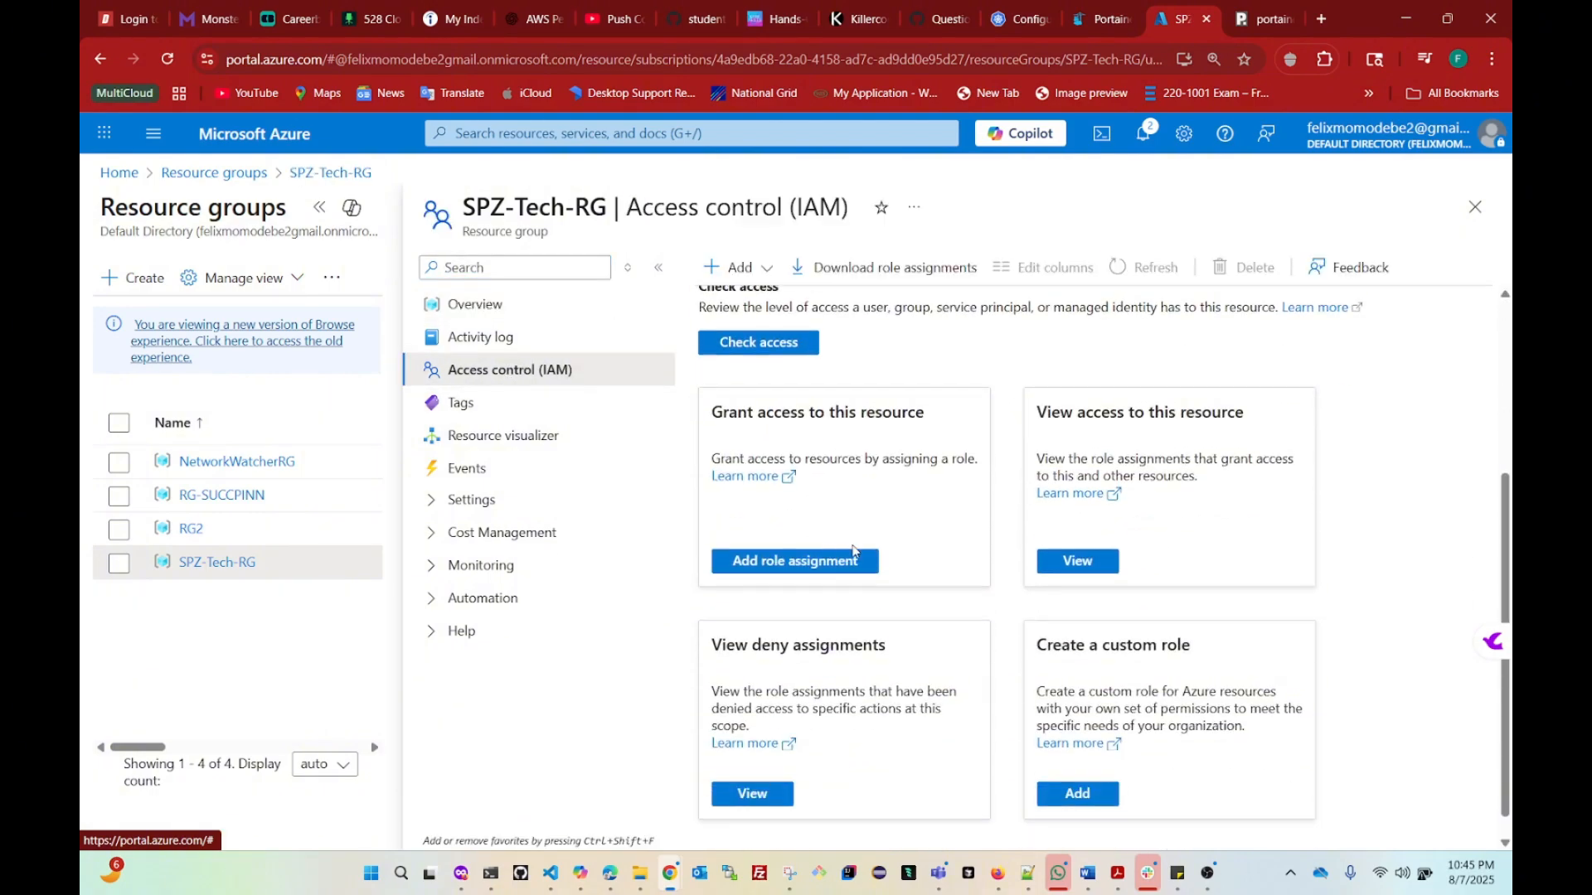
click(776, 570)
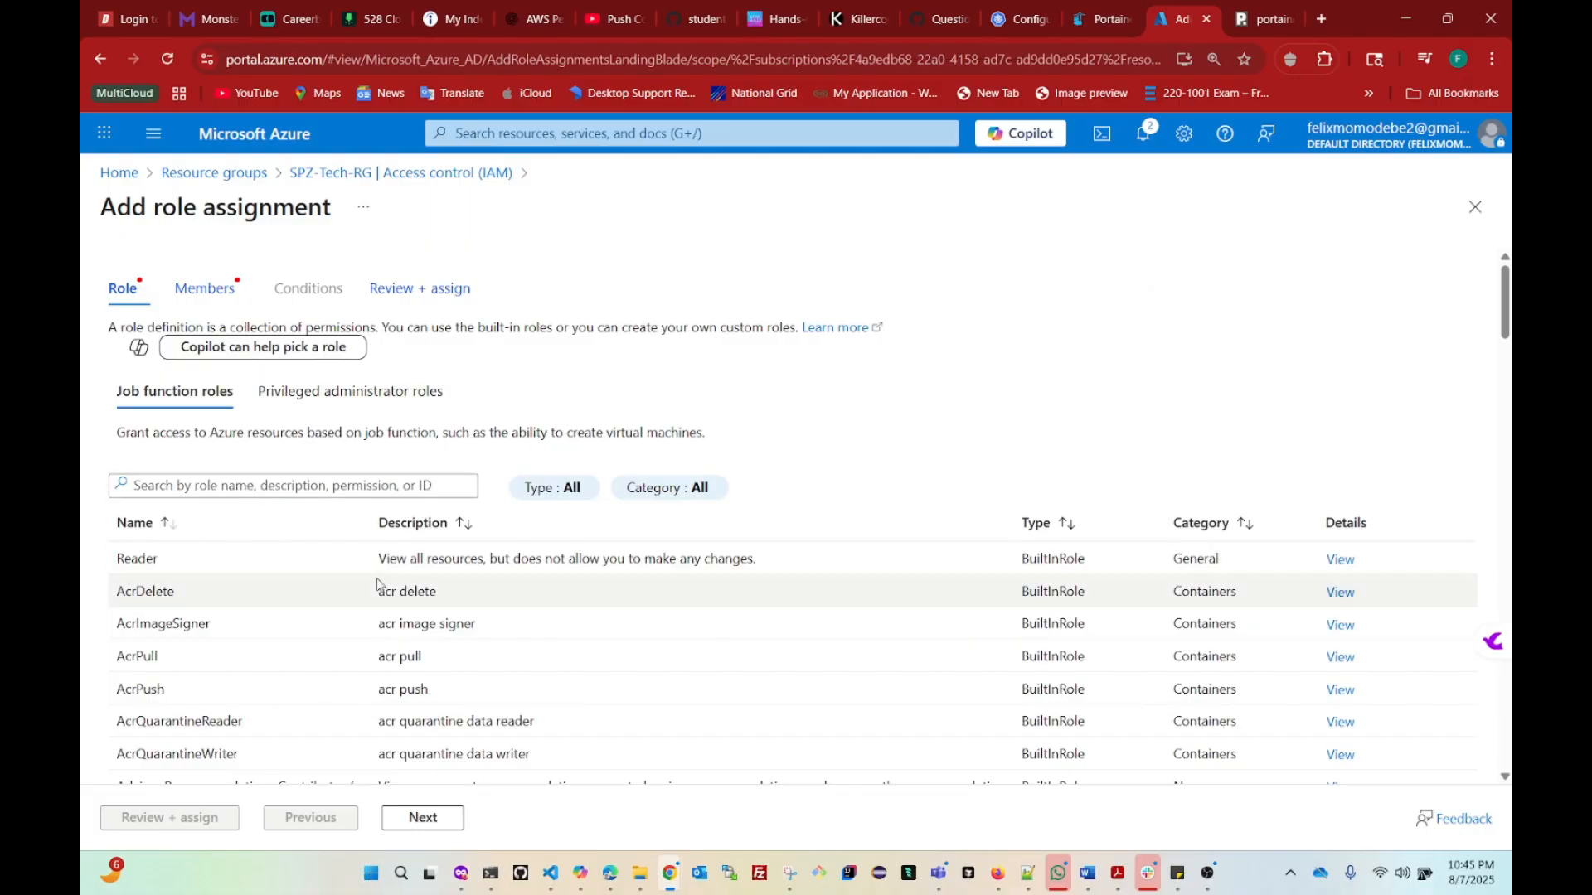
scroll(390, 593, down, 2)
scroll(390, 598, up, 2)
click(303, 398)
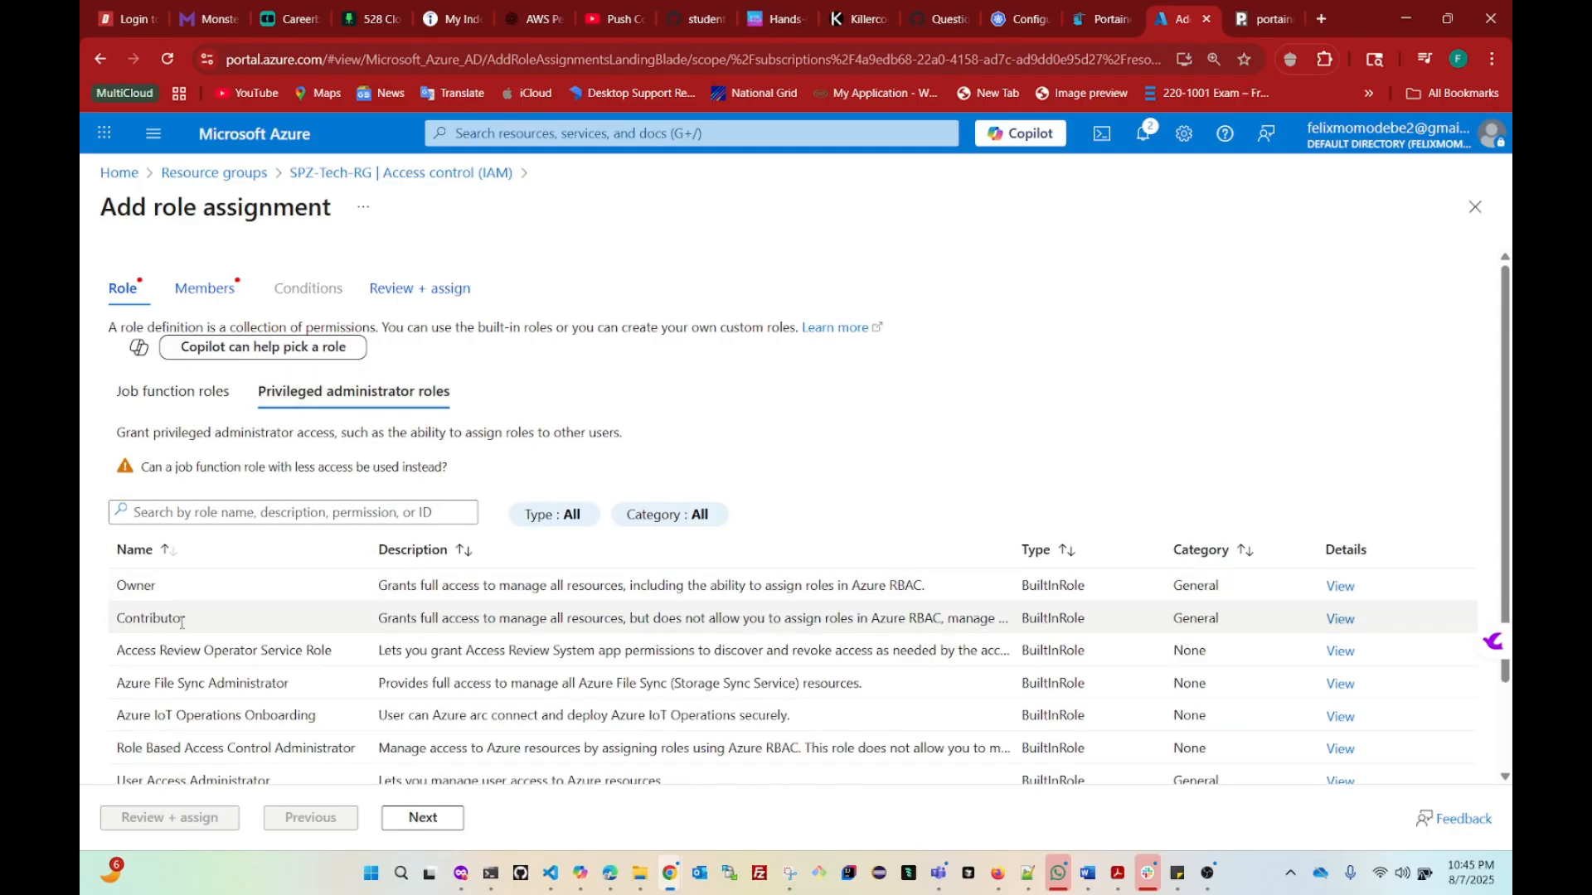
click(155, 622)
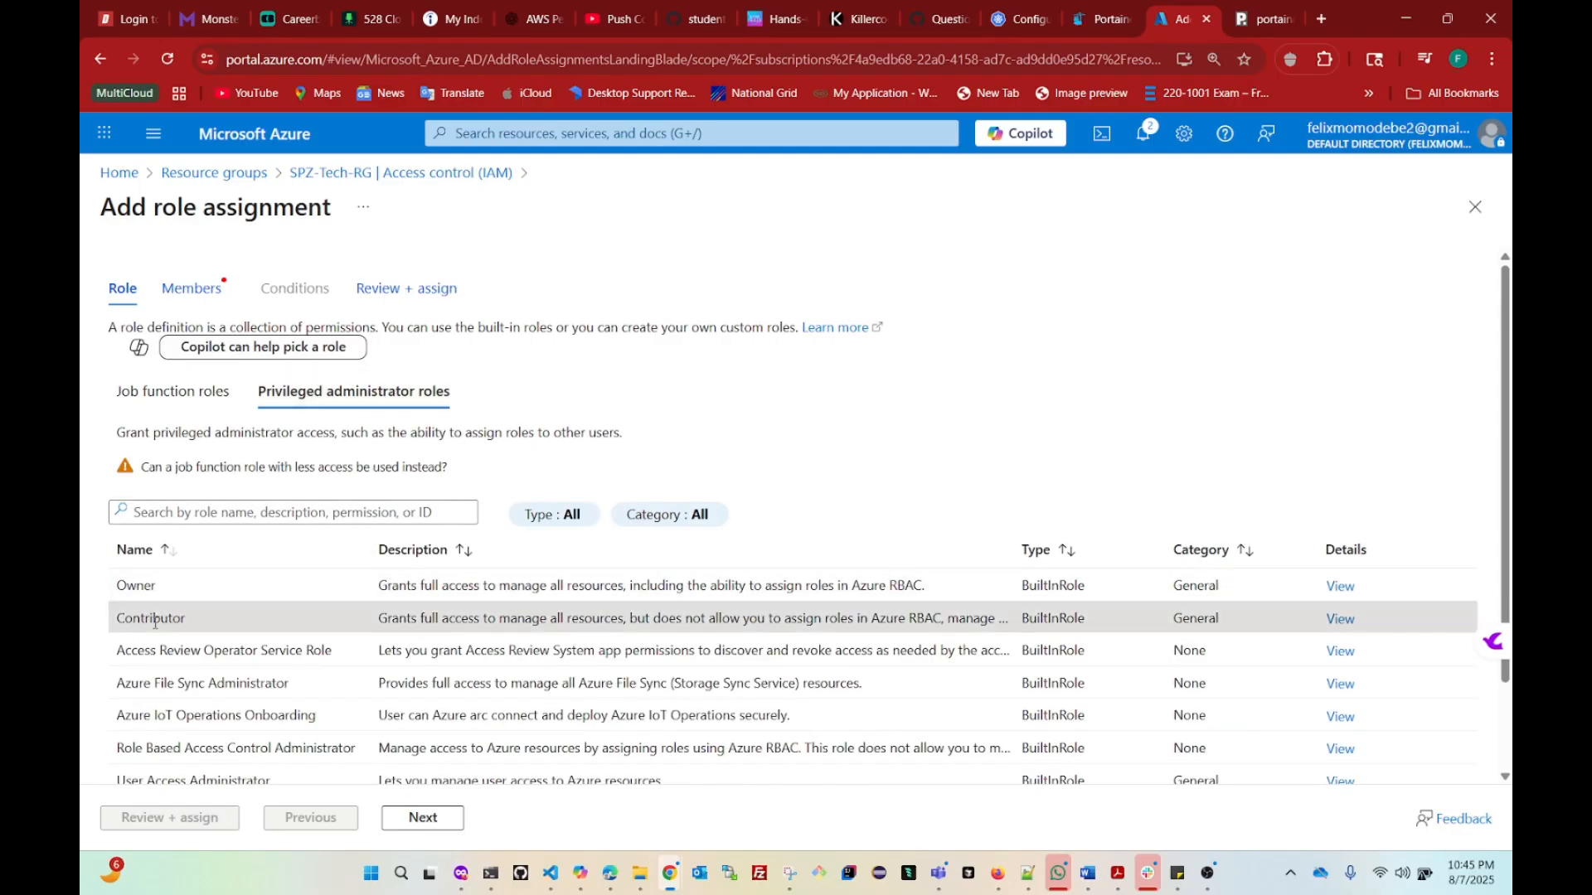
click(424, 819)
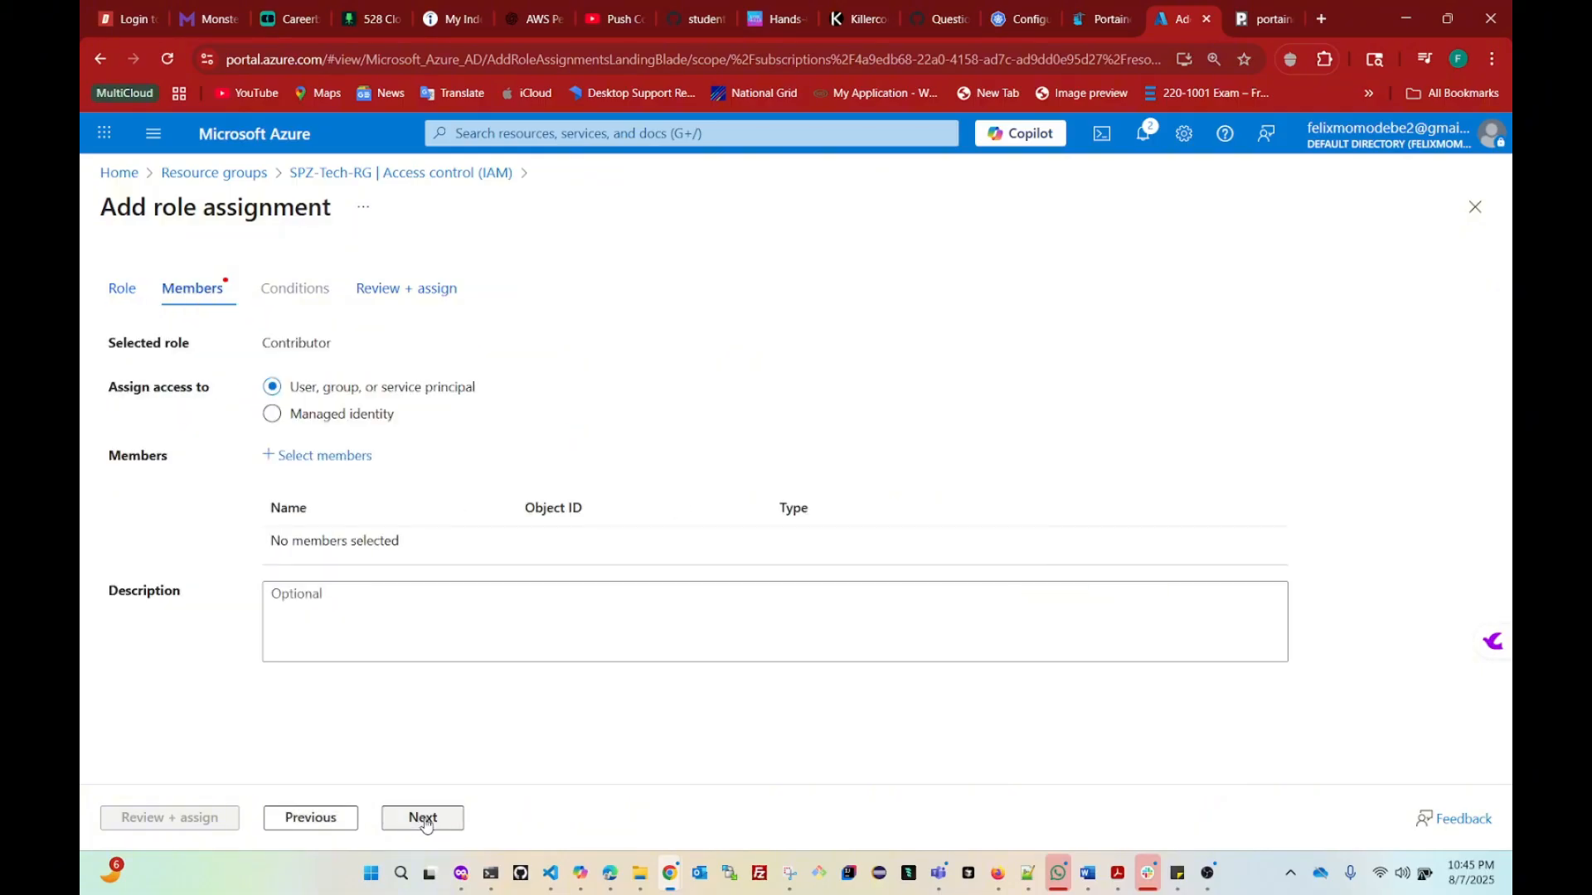
Step: Add the application portainer-azure-app as the member, then review and assign the role
click(307, 466)
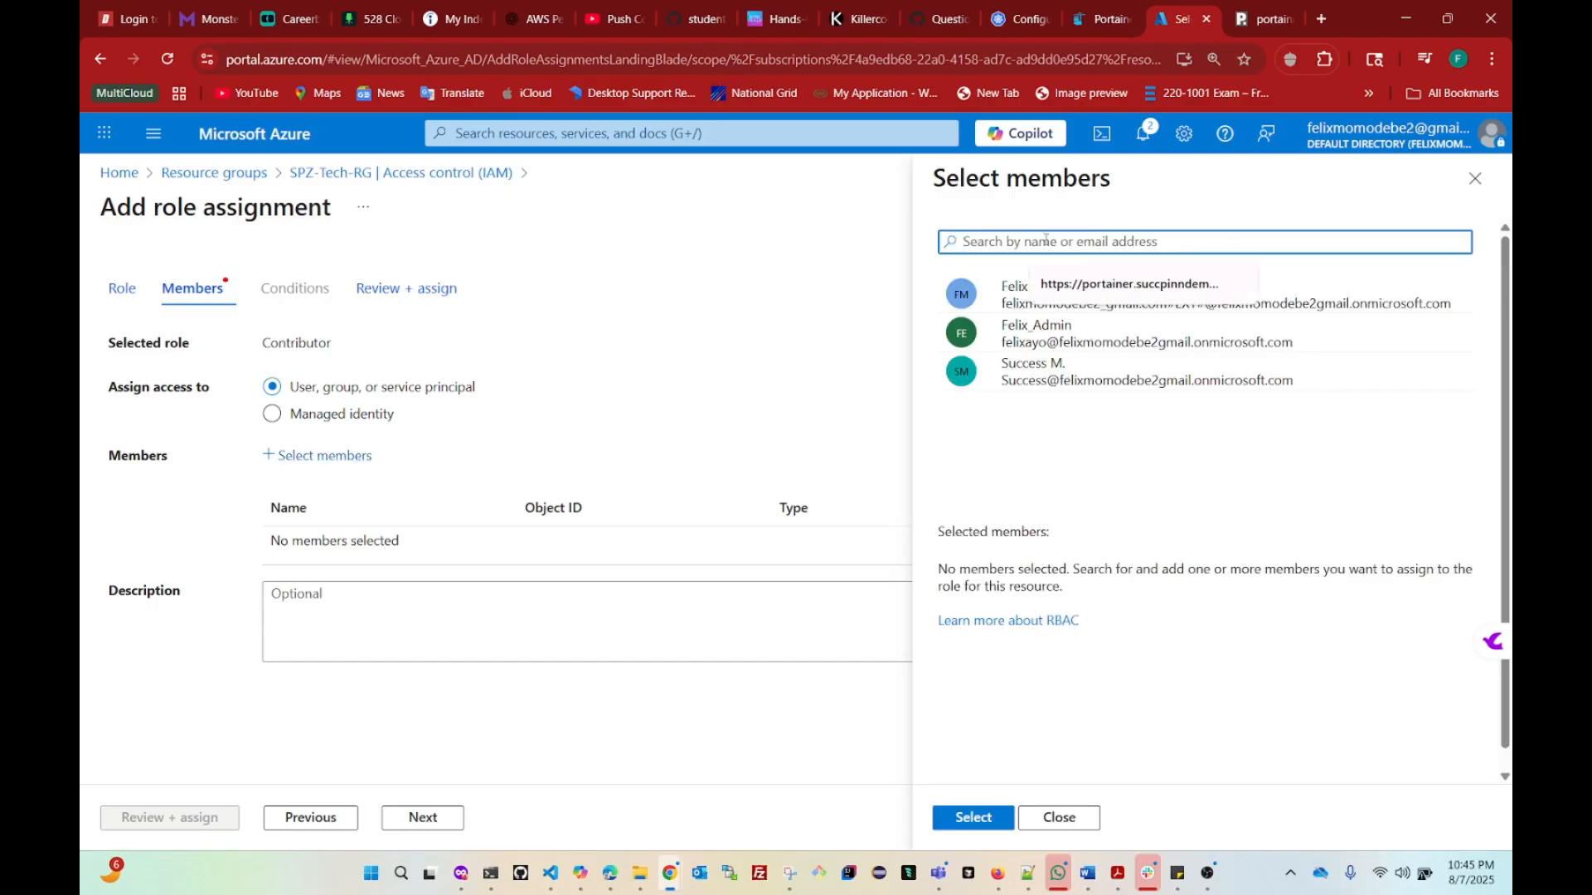
text(port)
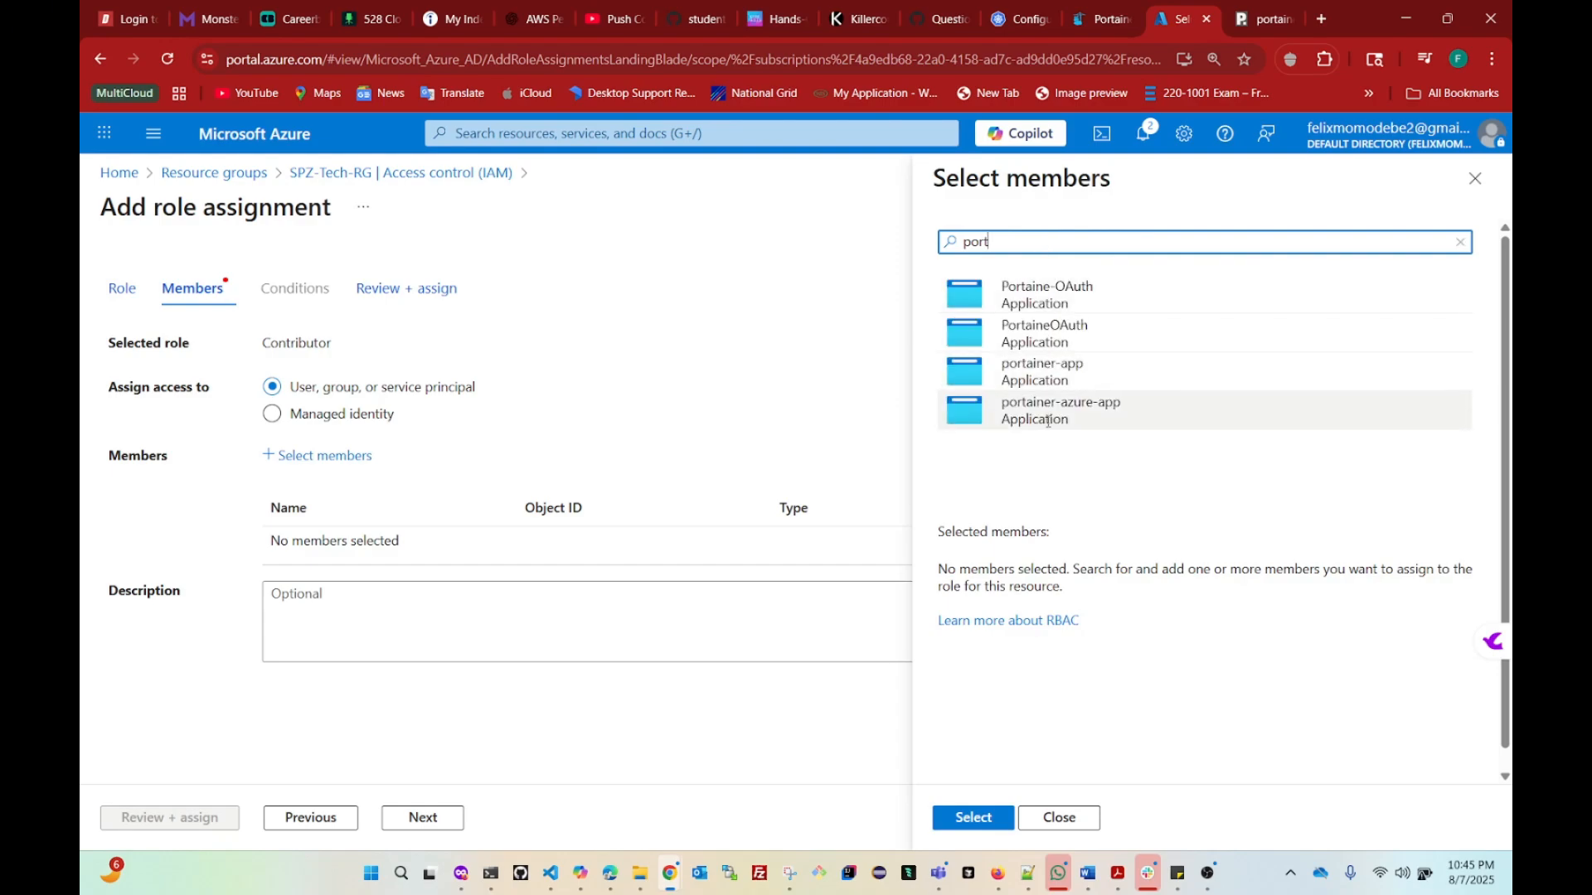
click(1048, 421)
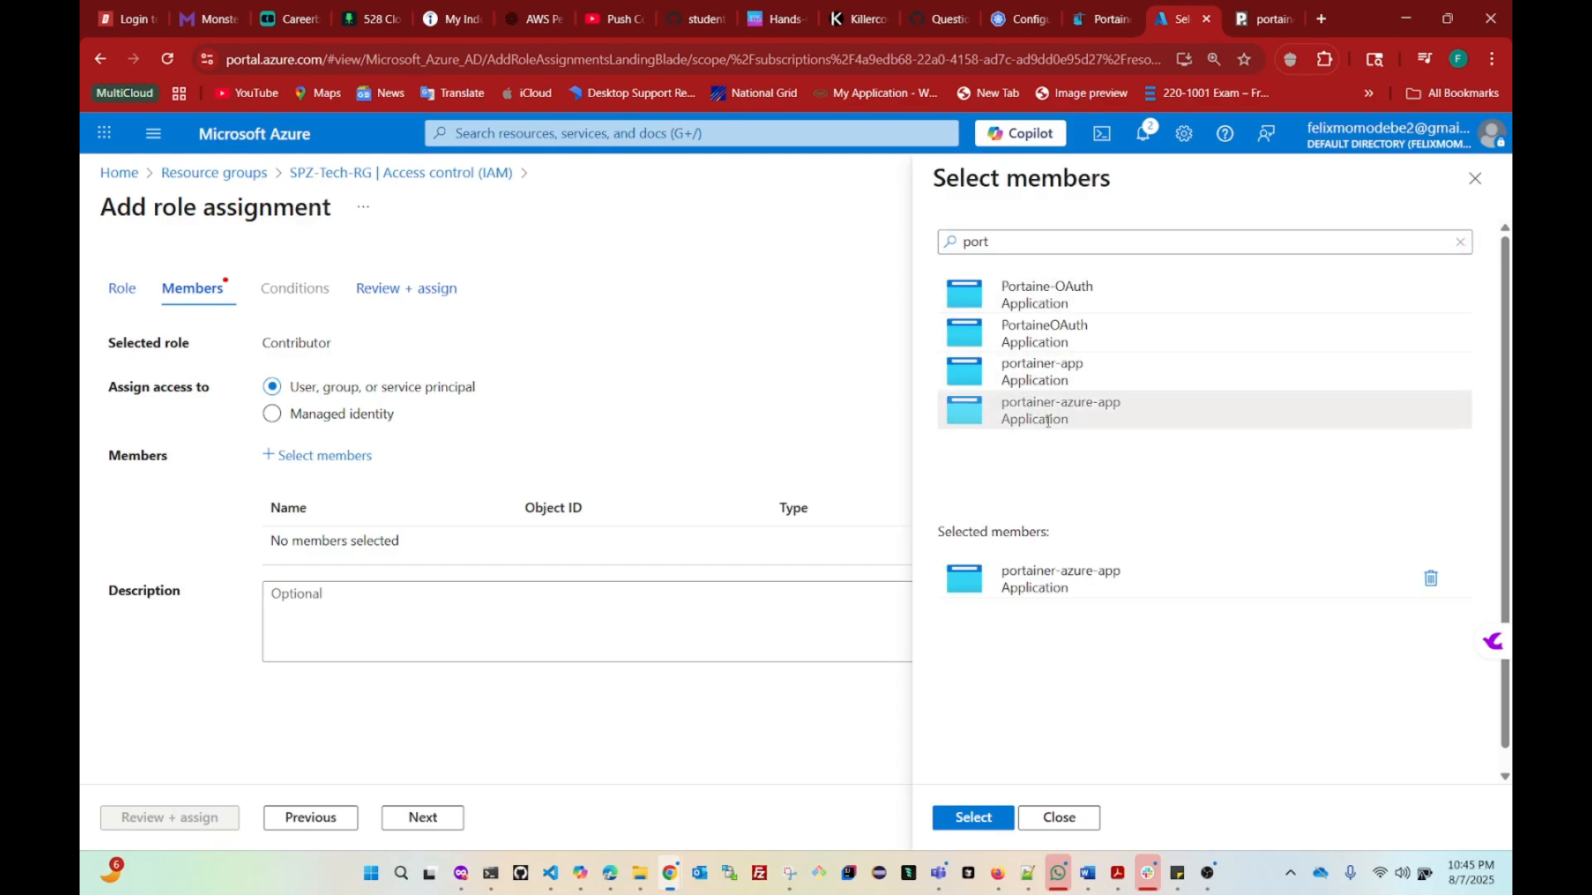
click(975, 821)
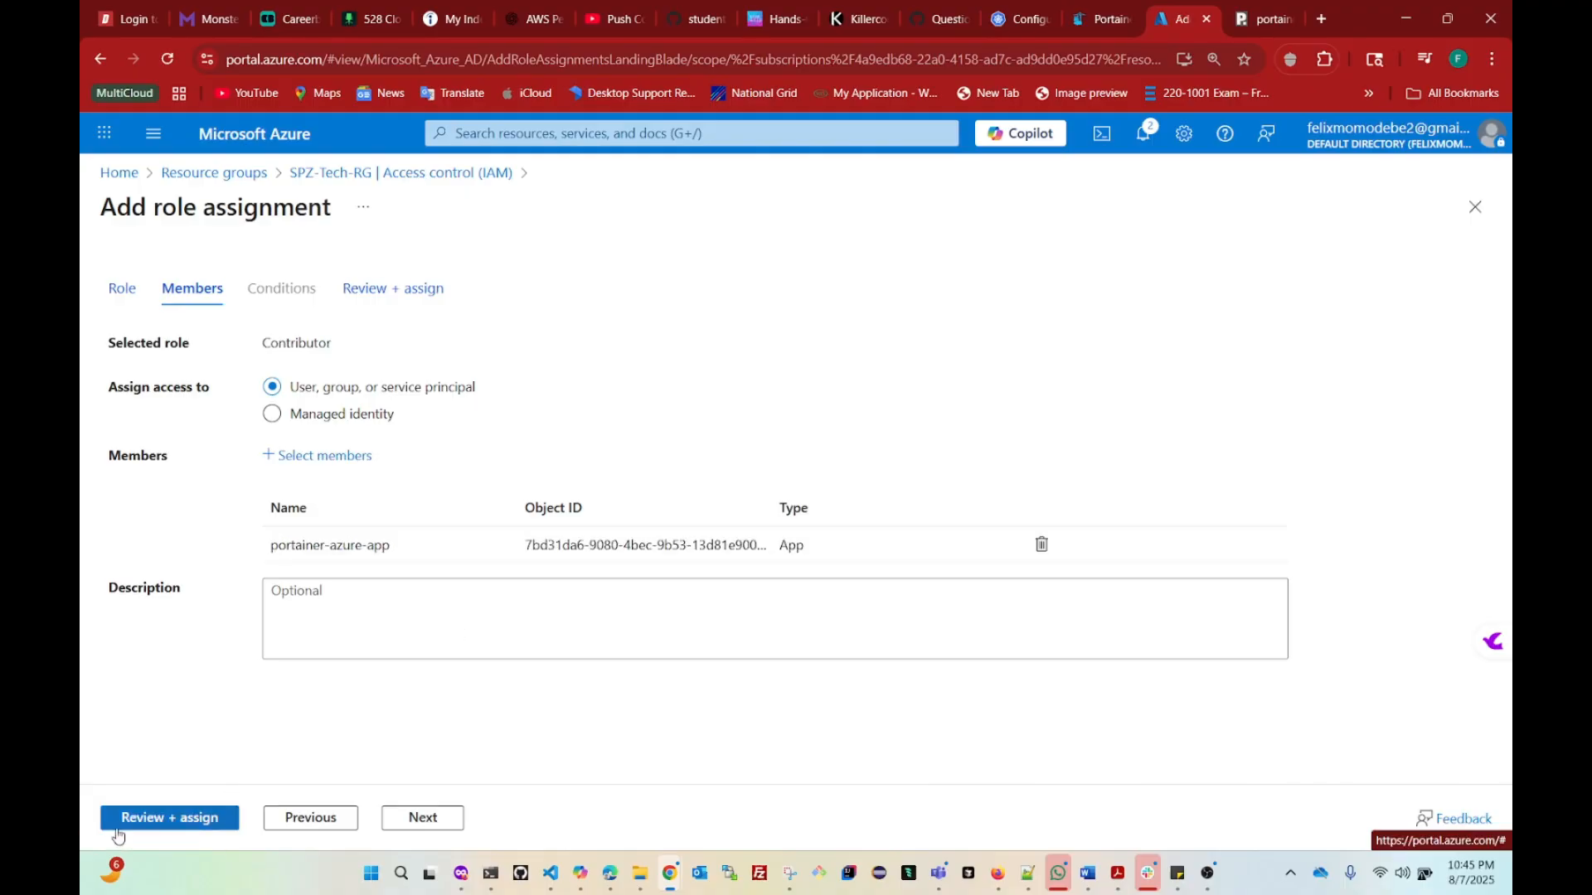
click(152, 826)
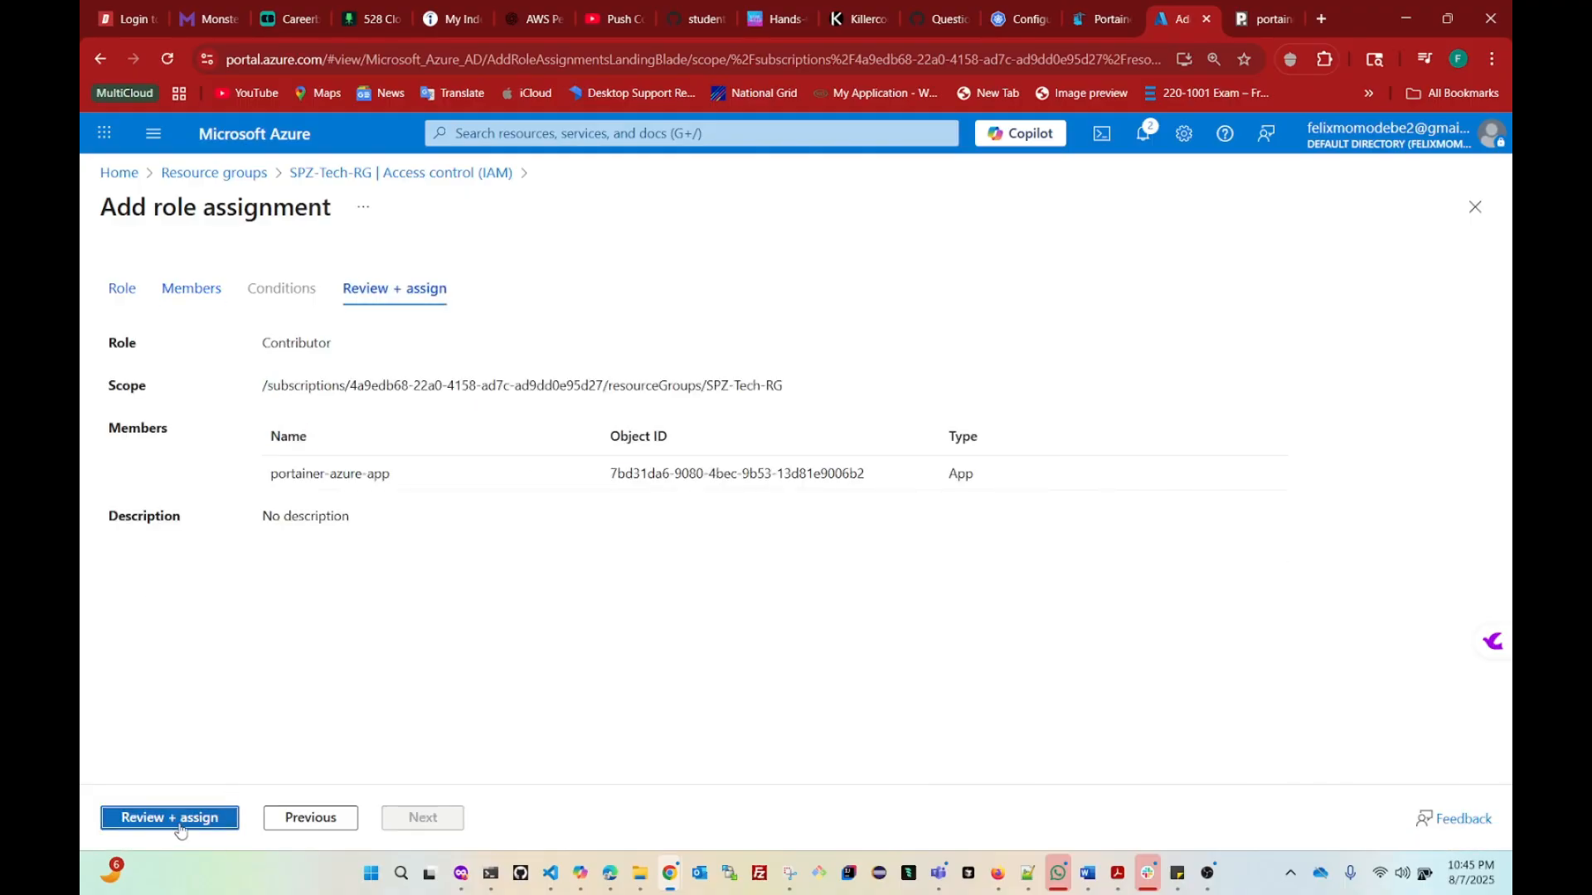
click(172, 821)
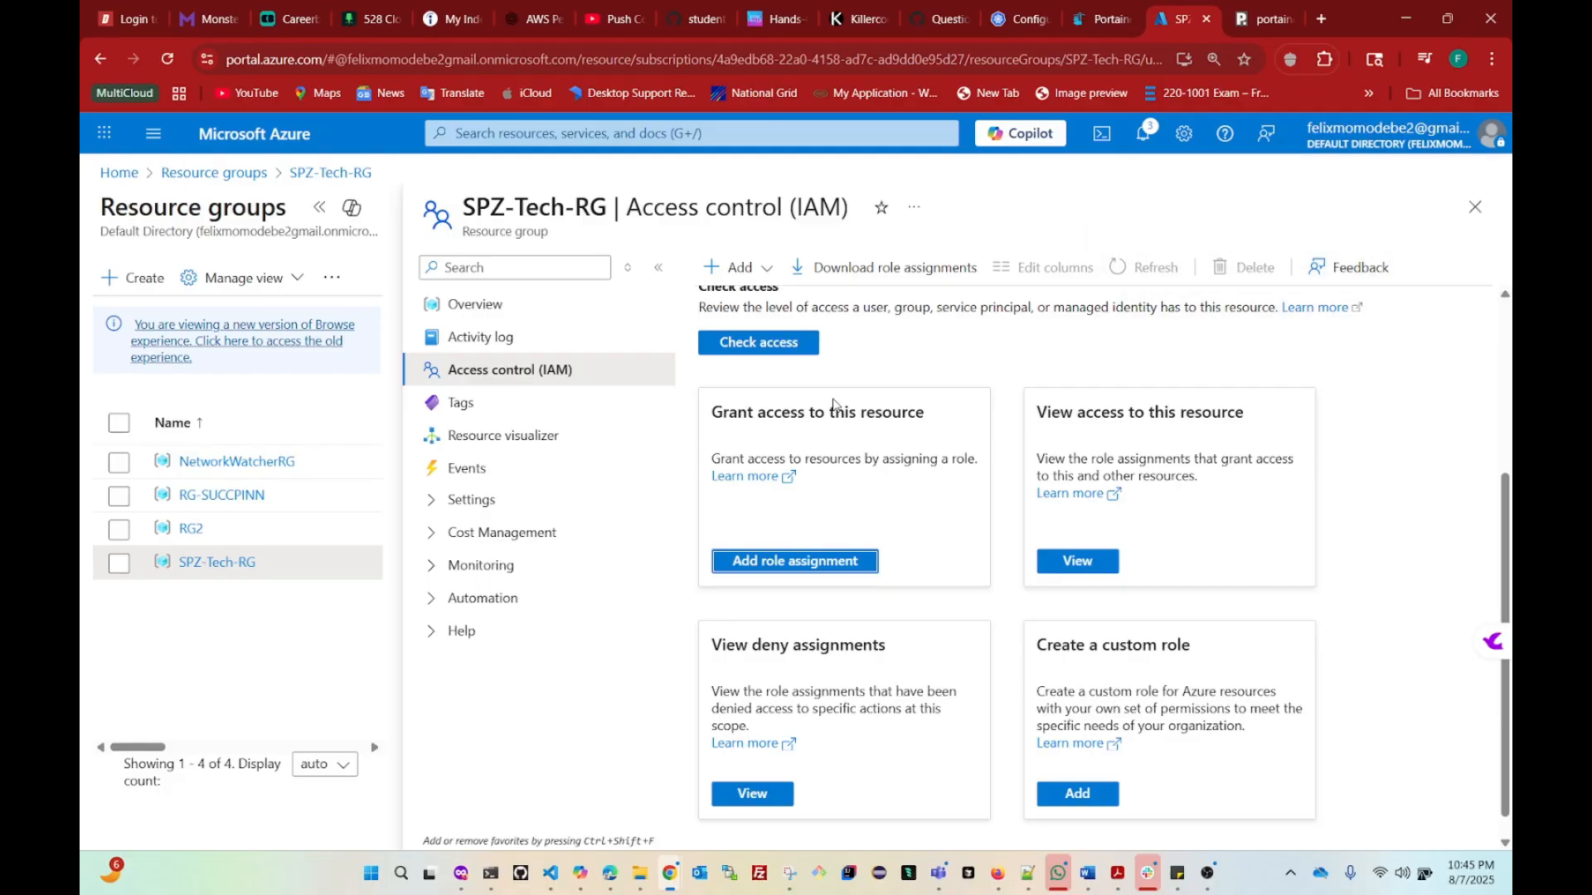
Step: Switch back to Portainer and enter kubernetesclusters as the name of the Azure KaaS environment
click(1102, 20)
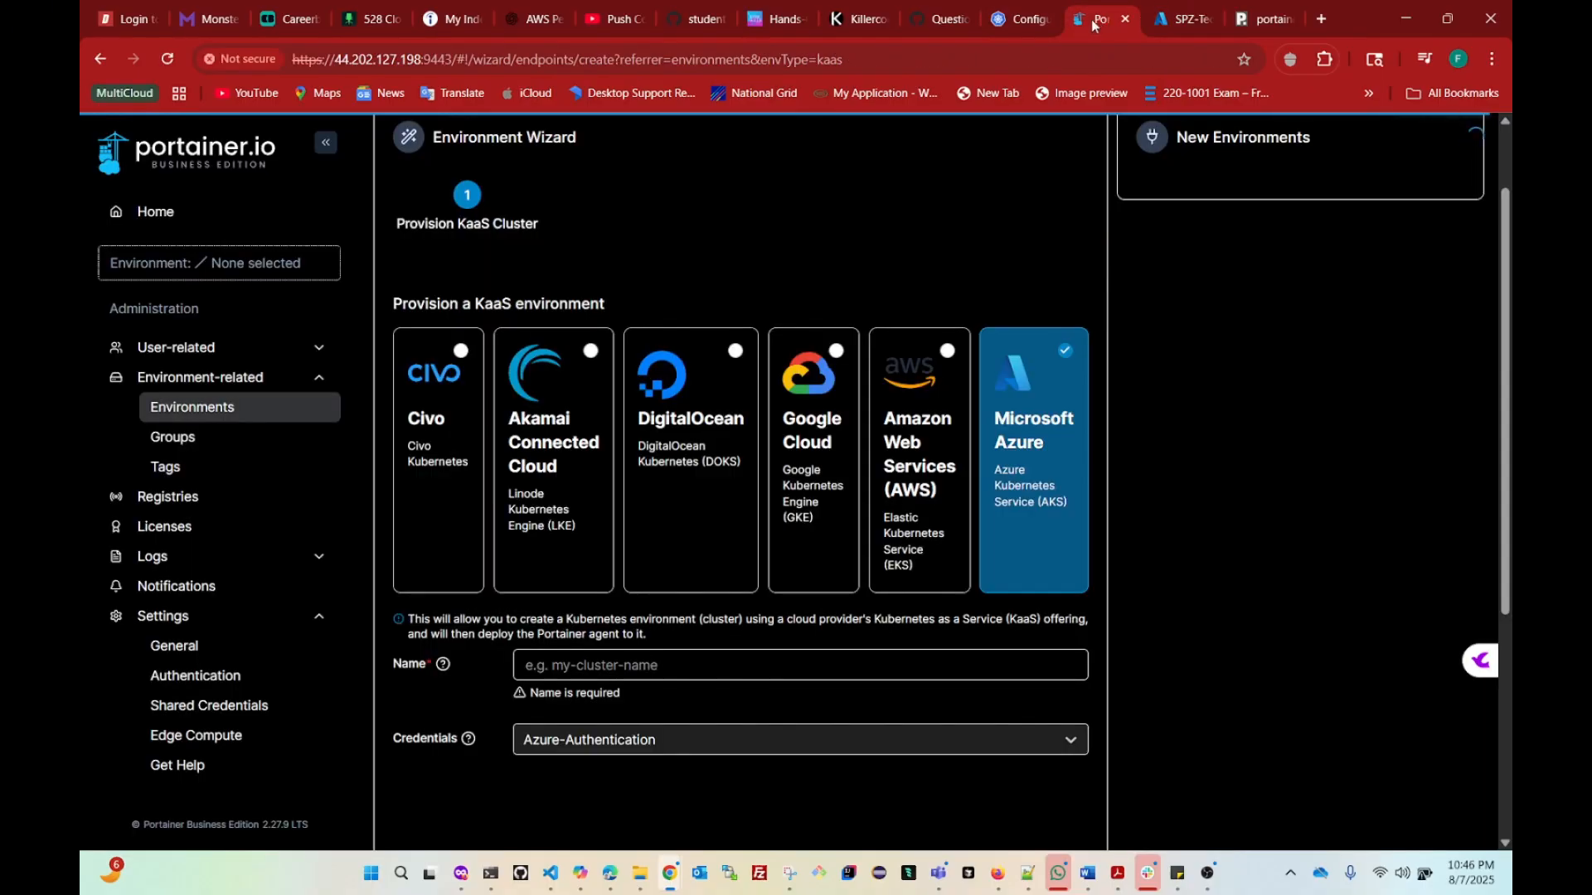
click(560, 666)
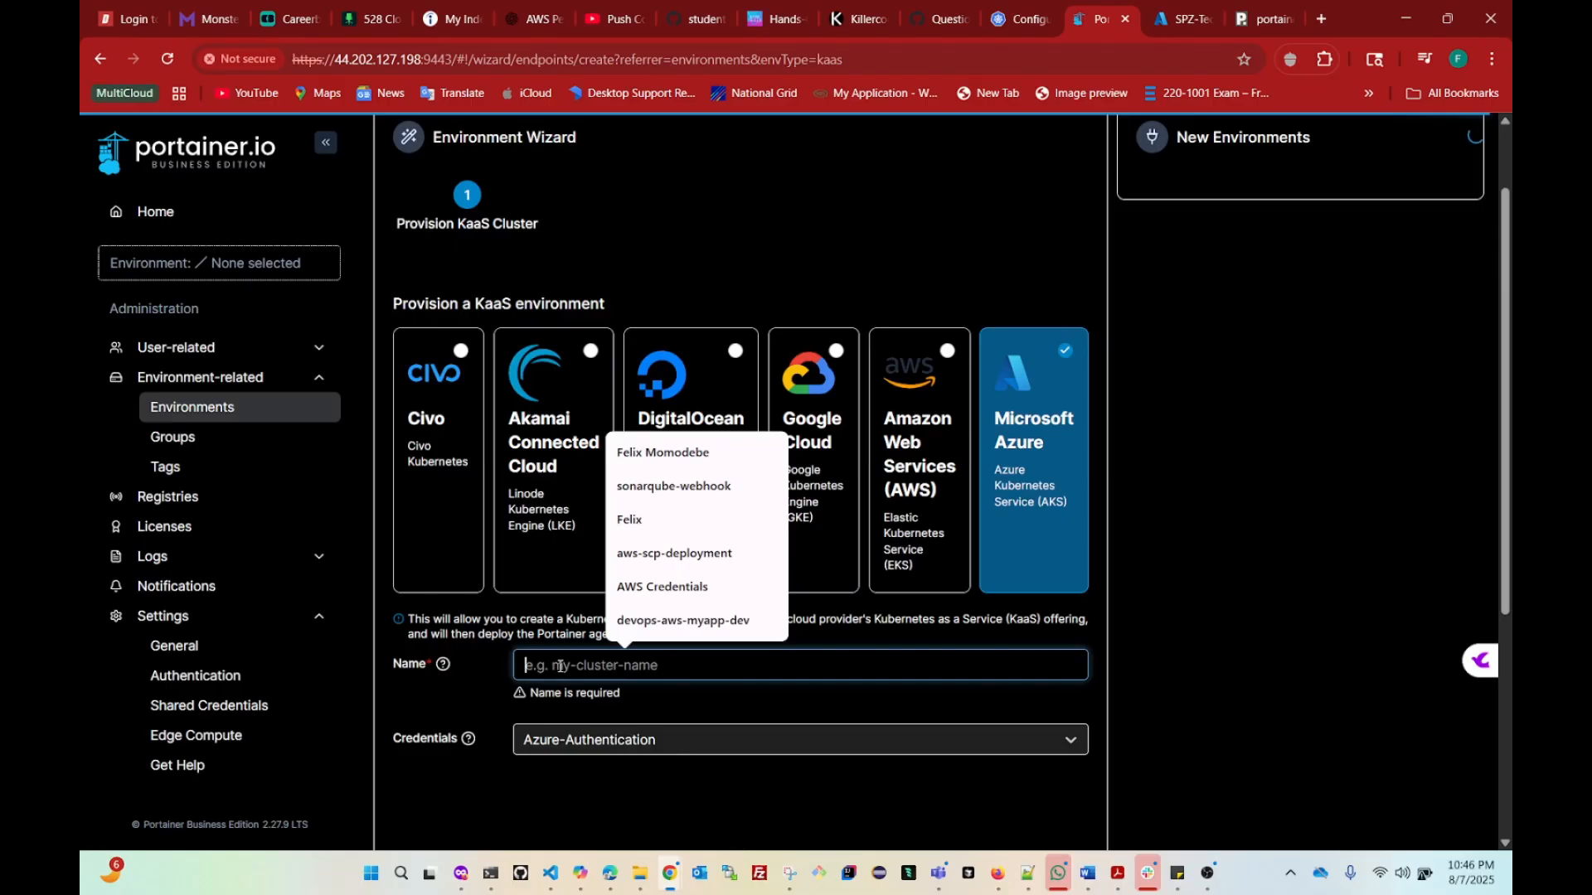
text(kubernetesclusters)
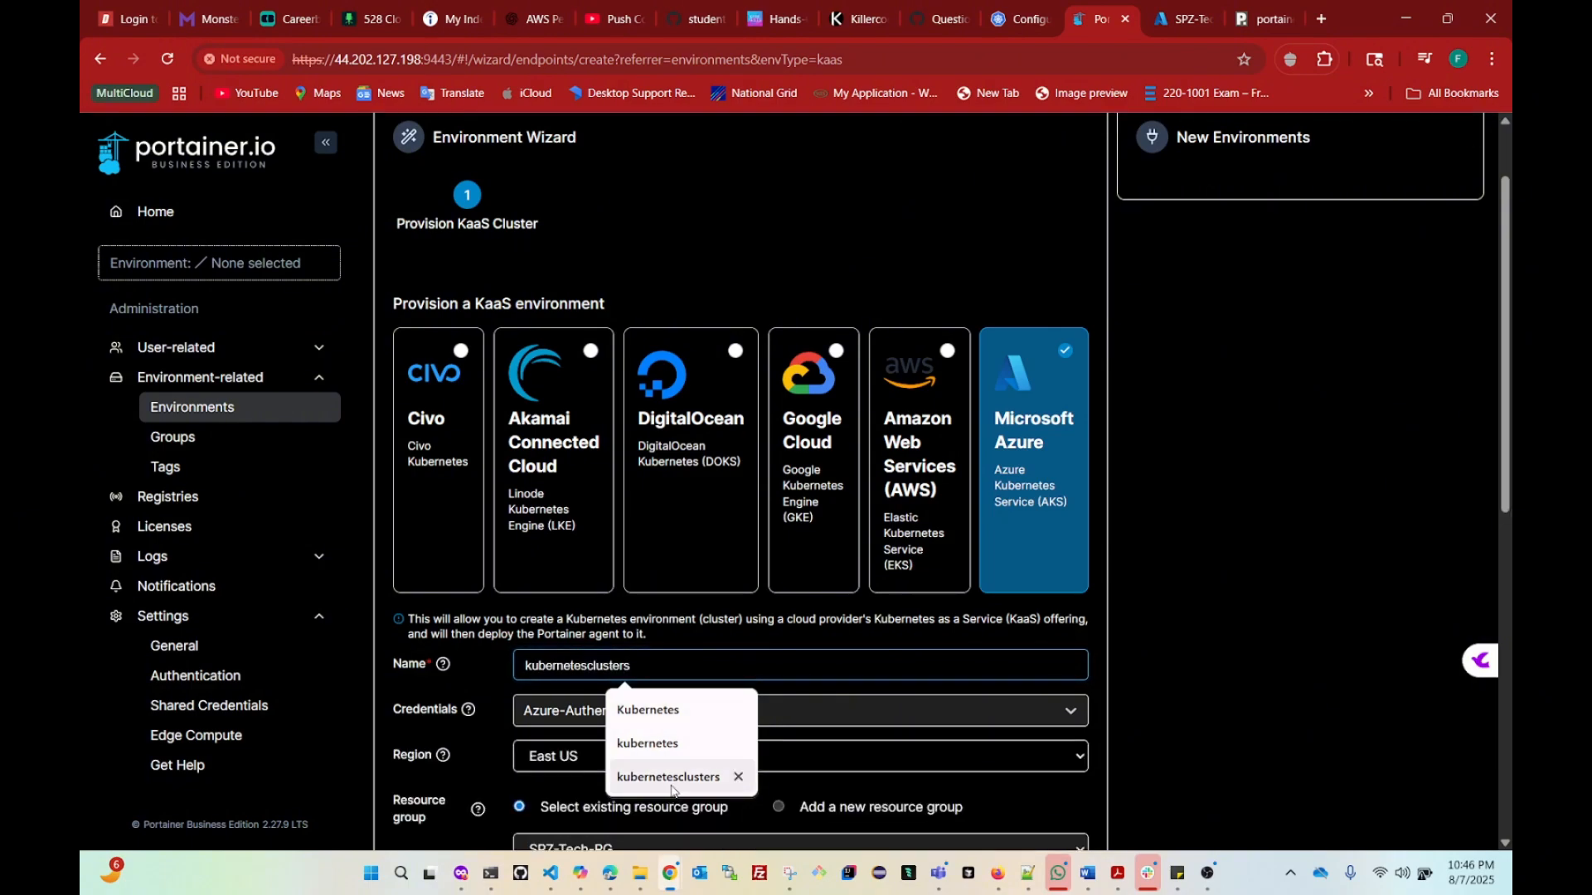
click(669, 779)
Step: Set the node pool name to pool1 and add Zone 1 to the availability zones
scroll(620, 587, down, 3)
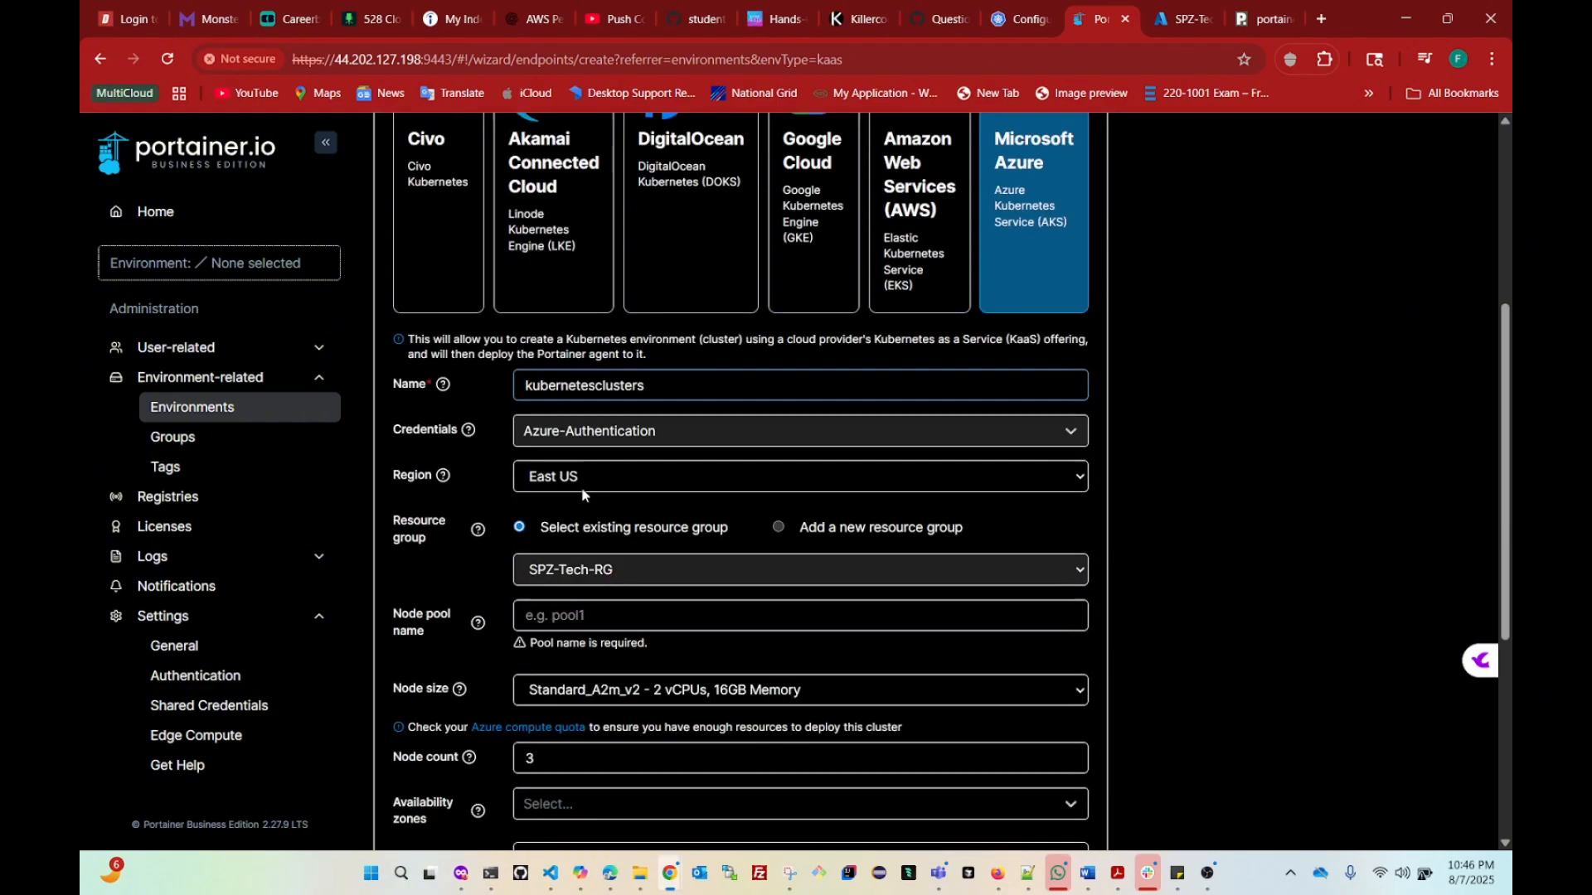
scroll(788, 487, down, 1)
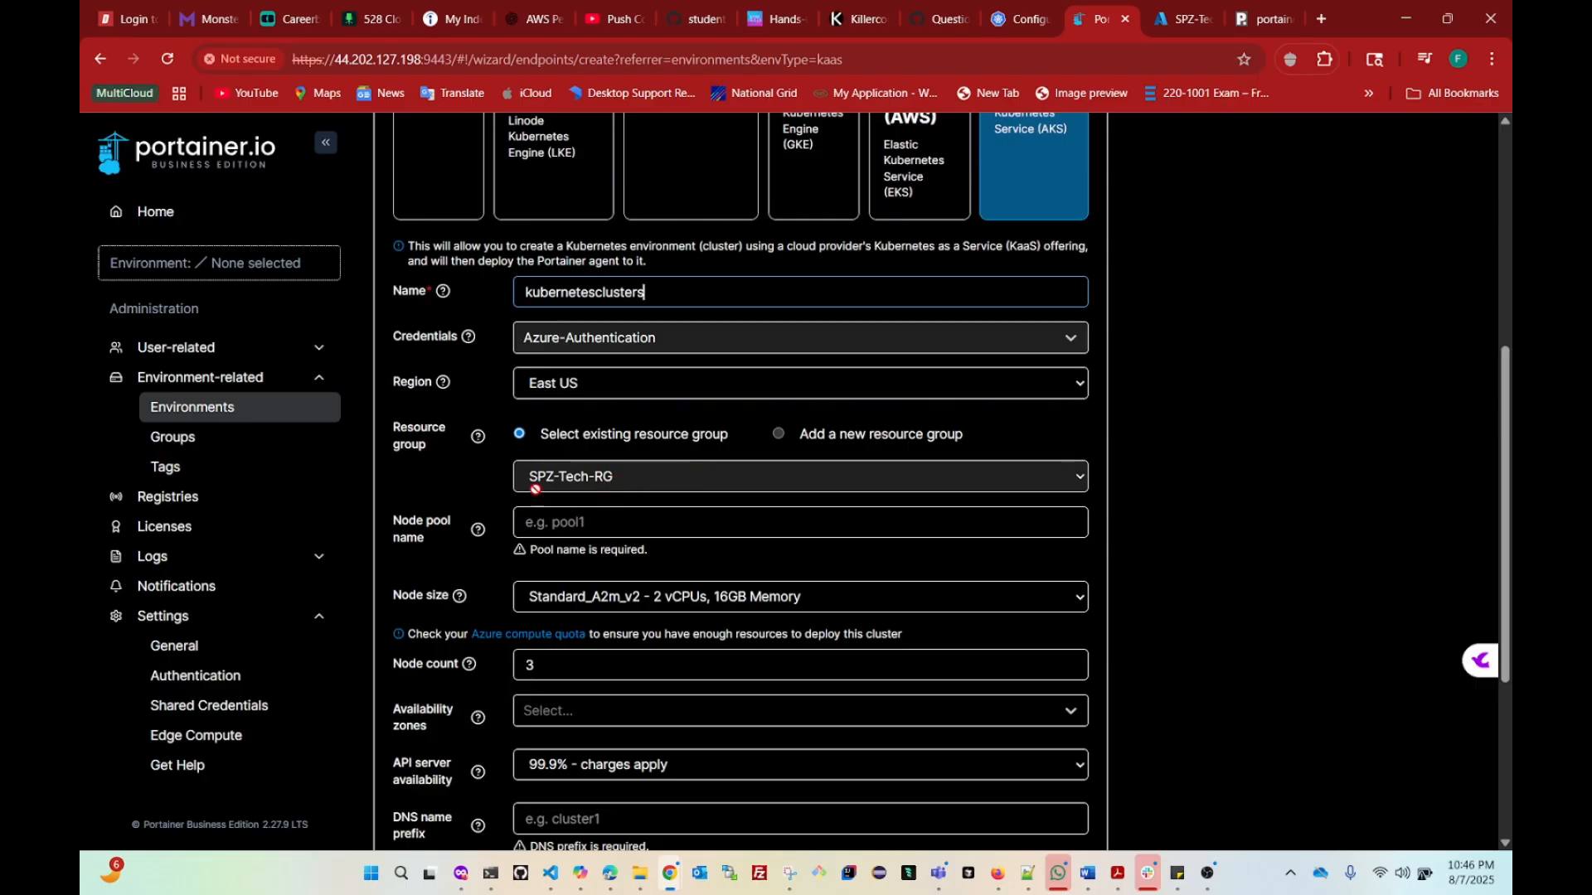
scroll(606, 453, down, 1)
click(605, 429)
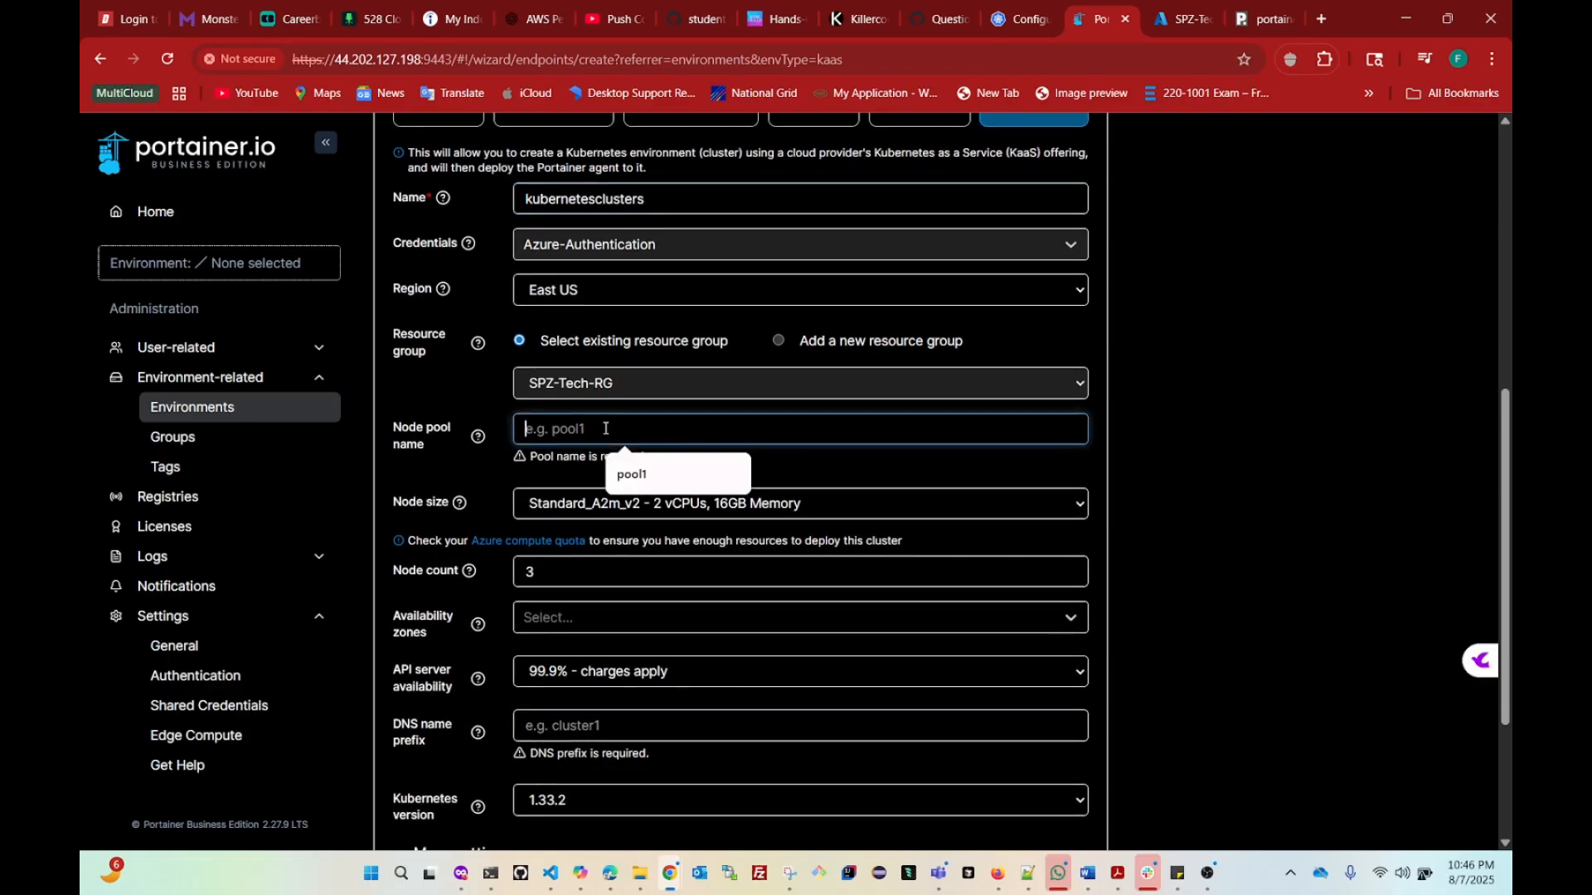
click(647, 484)
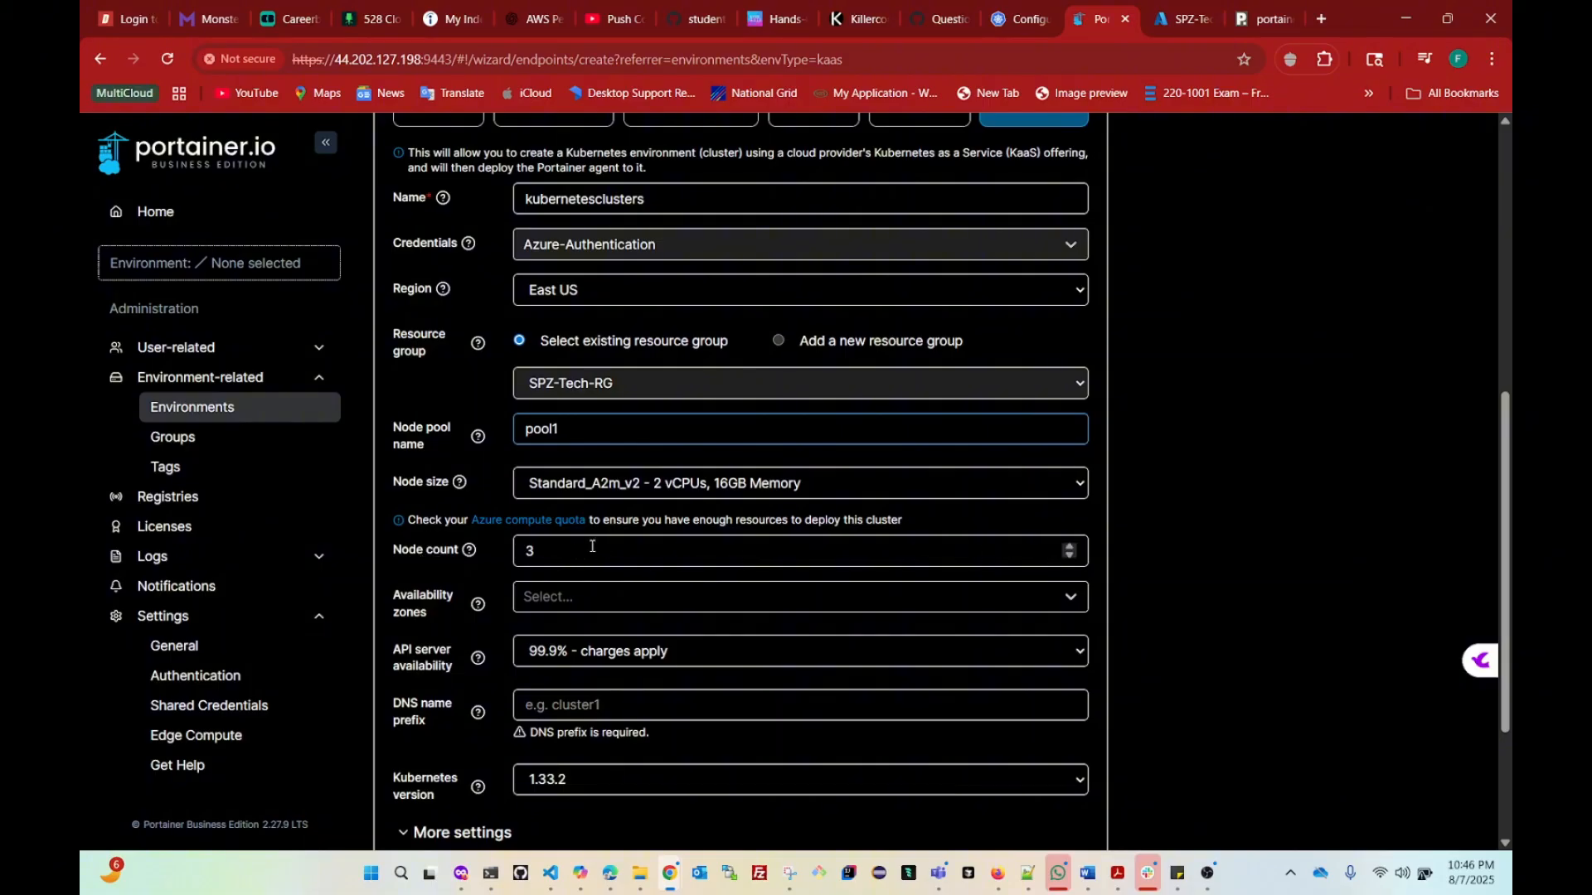
click(560, 611)
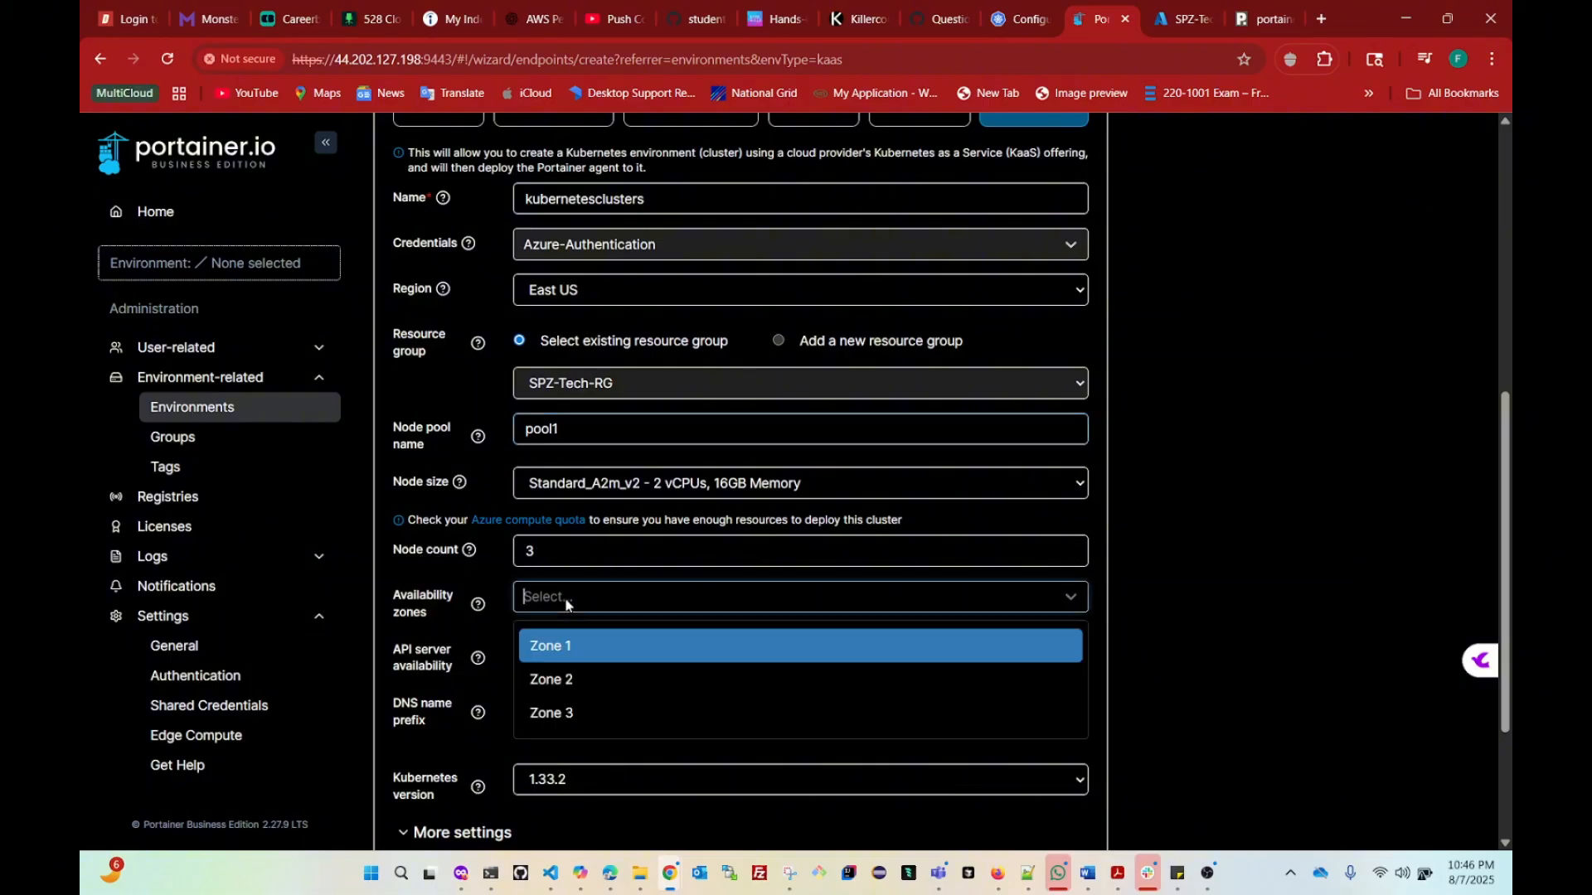
click(561, 647)
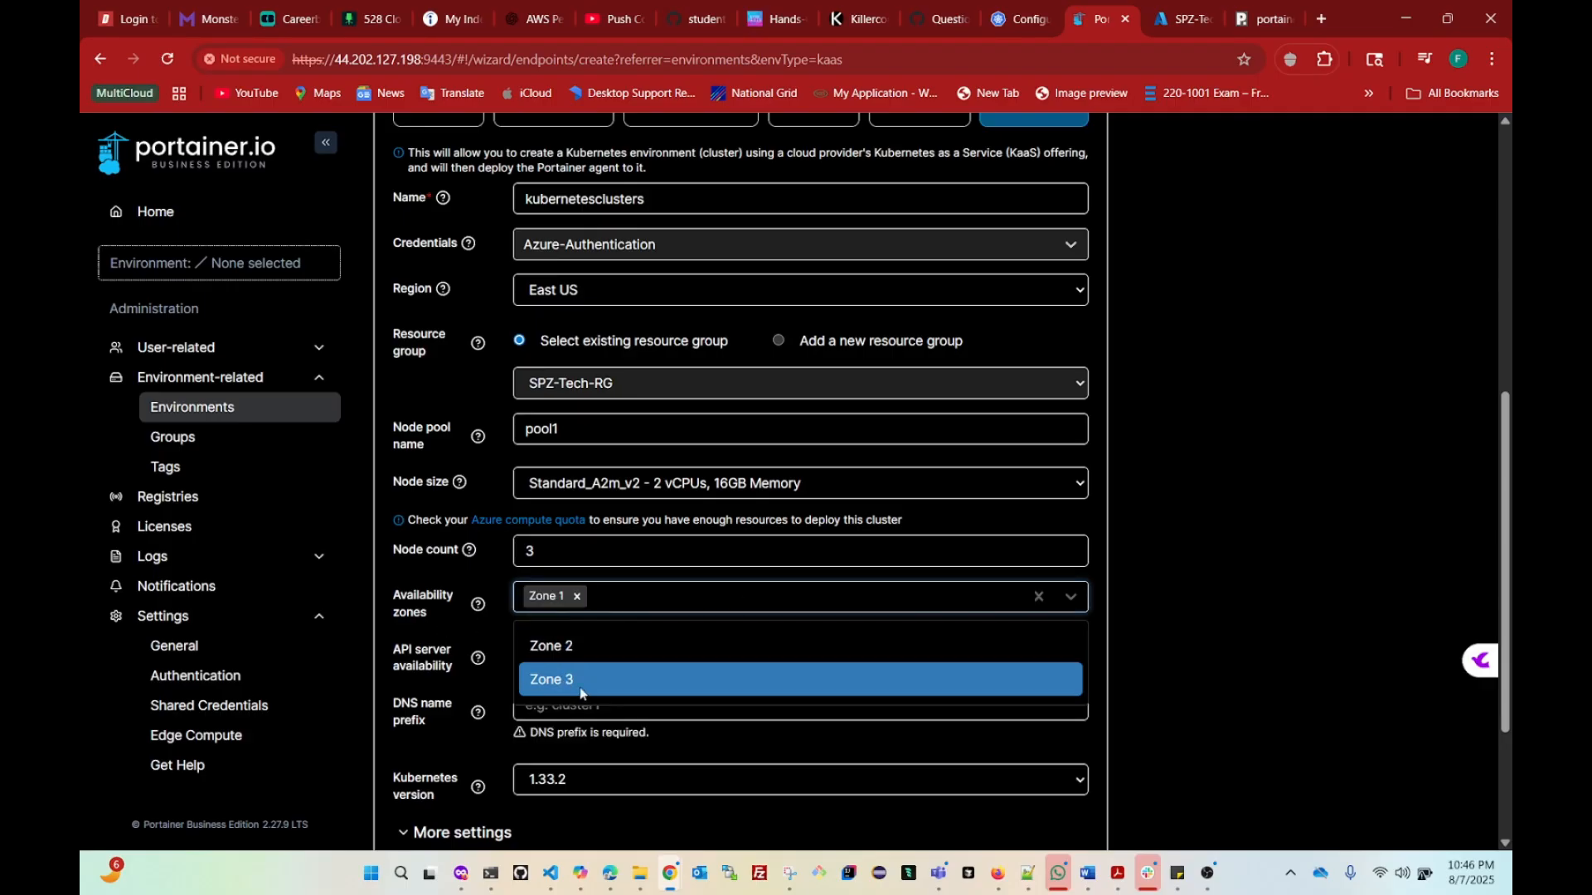
Step: Set the DNS name prefix to cluster1 and provision the Azure Kubernetes environment
click(444, 633)
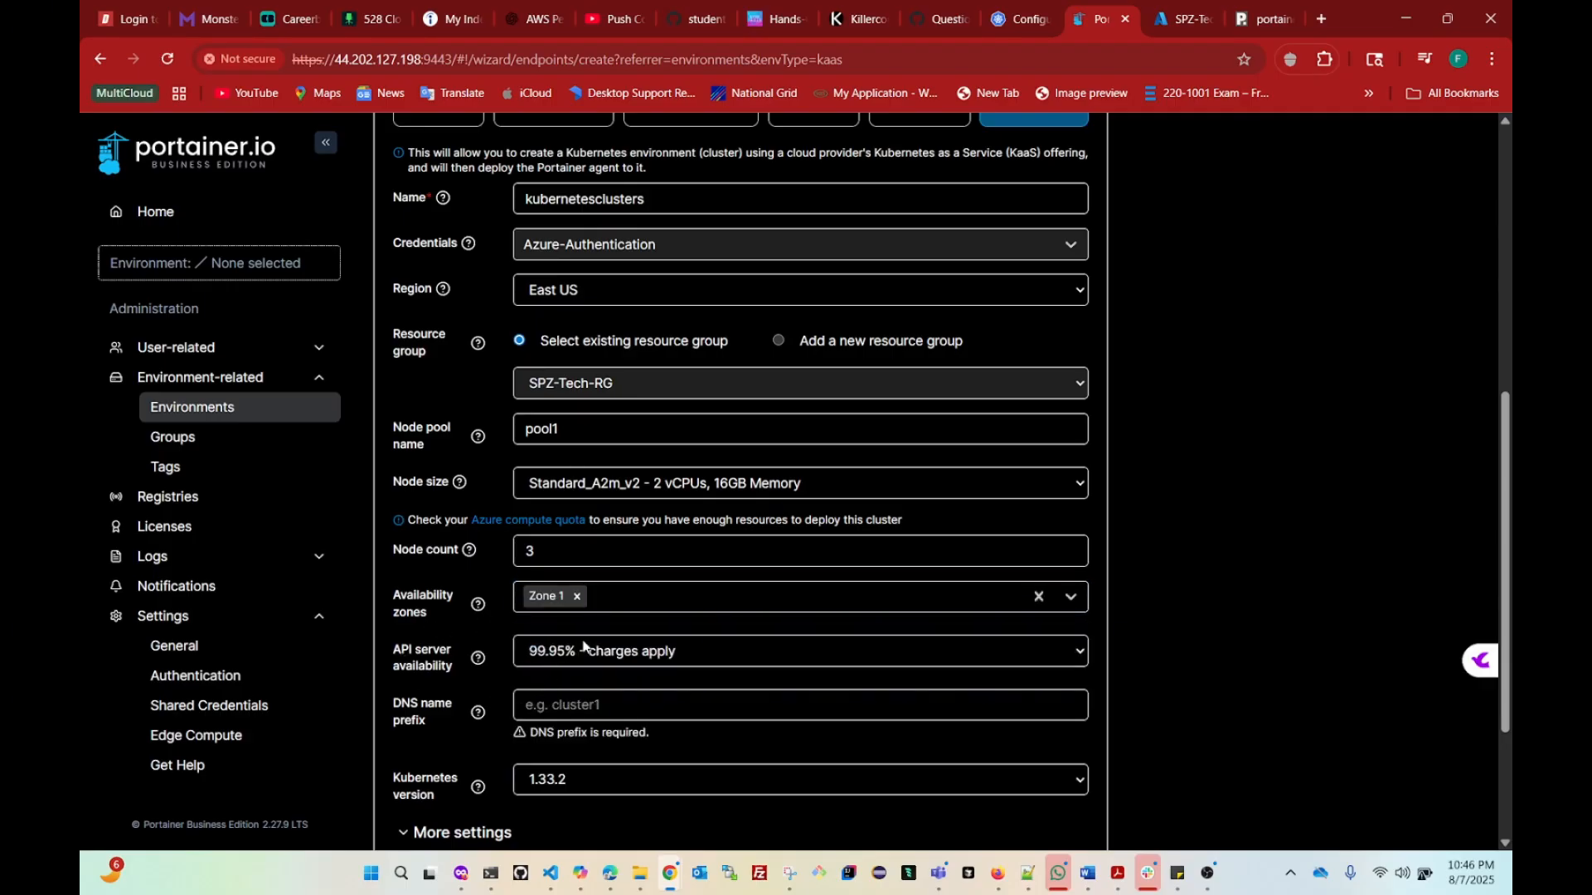
scroll(582, 646, down, 3)
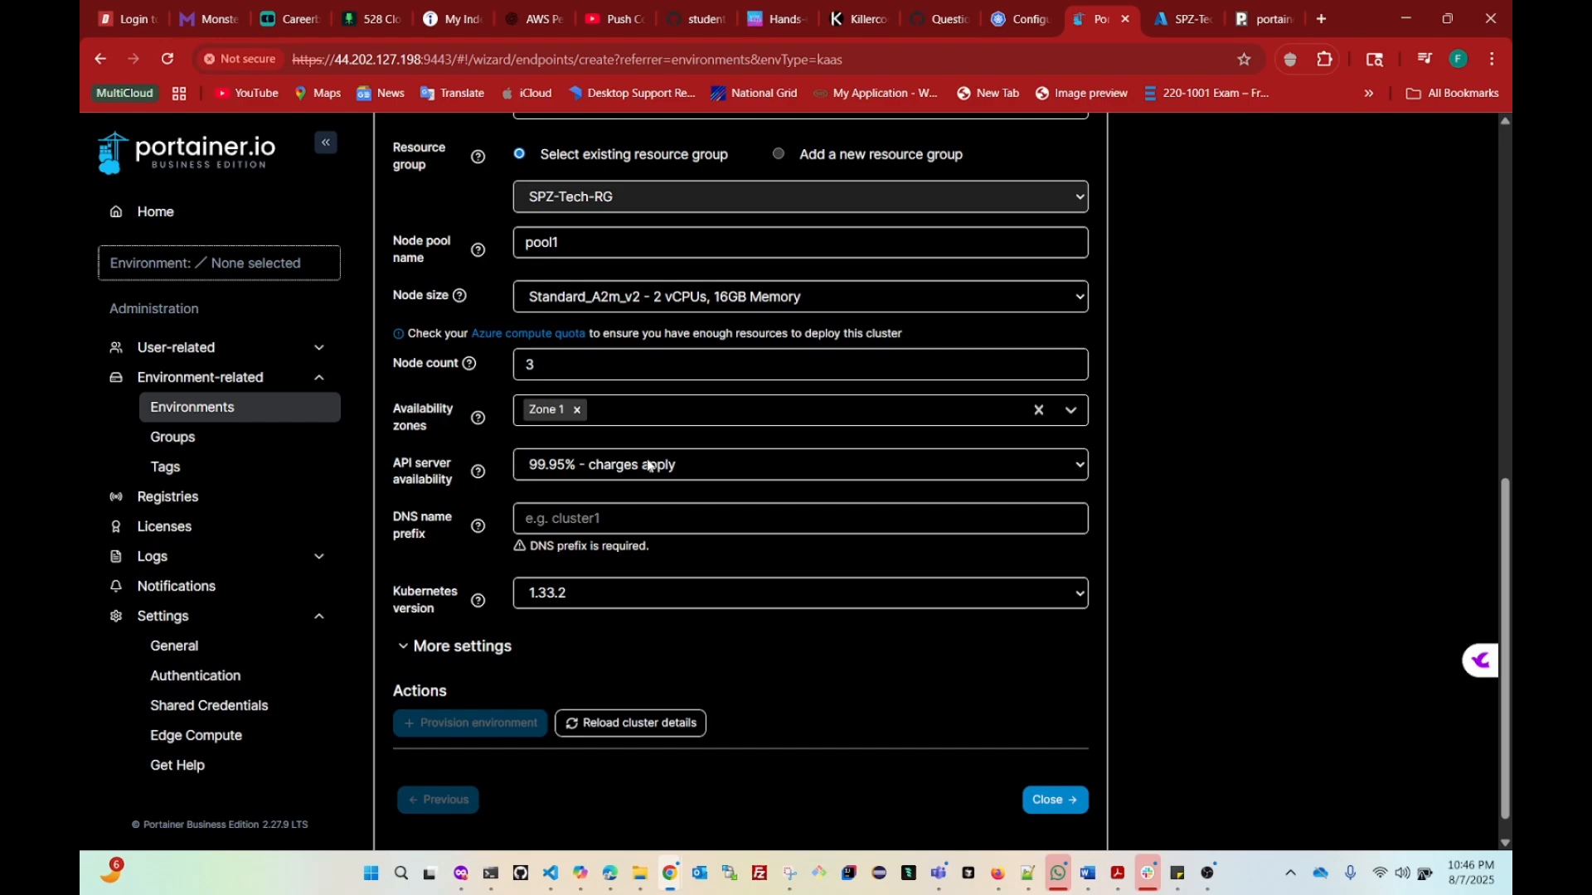
click(562, 523)
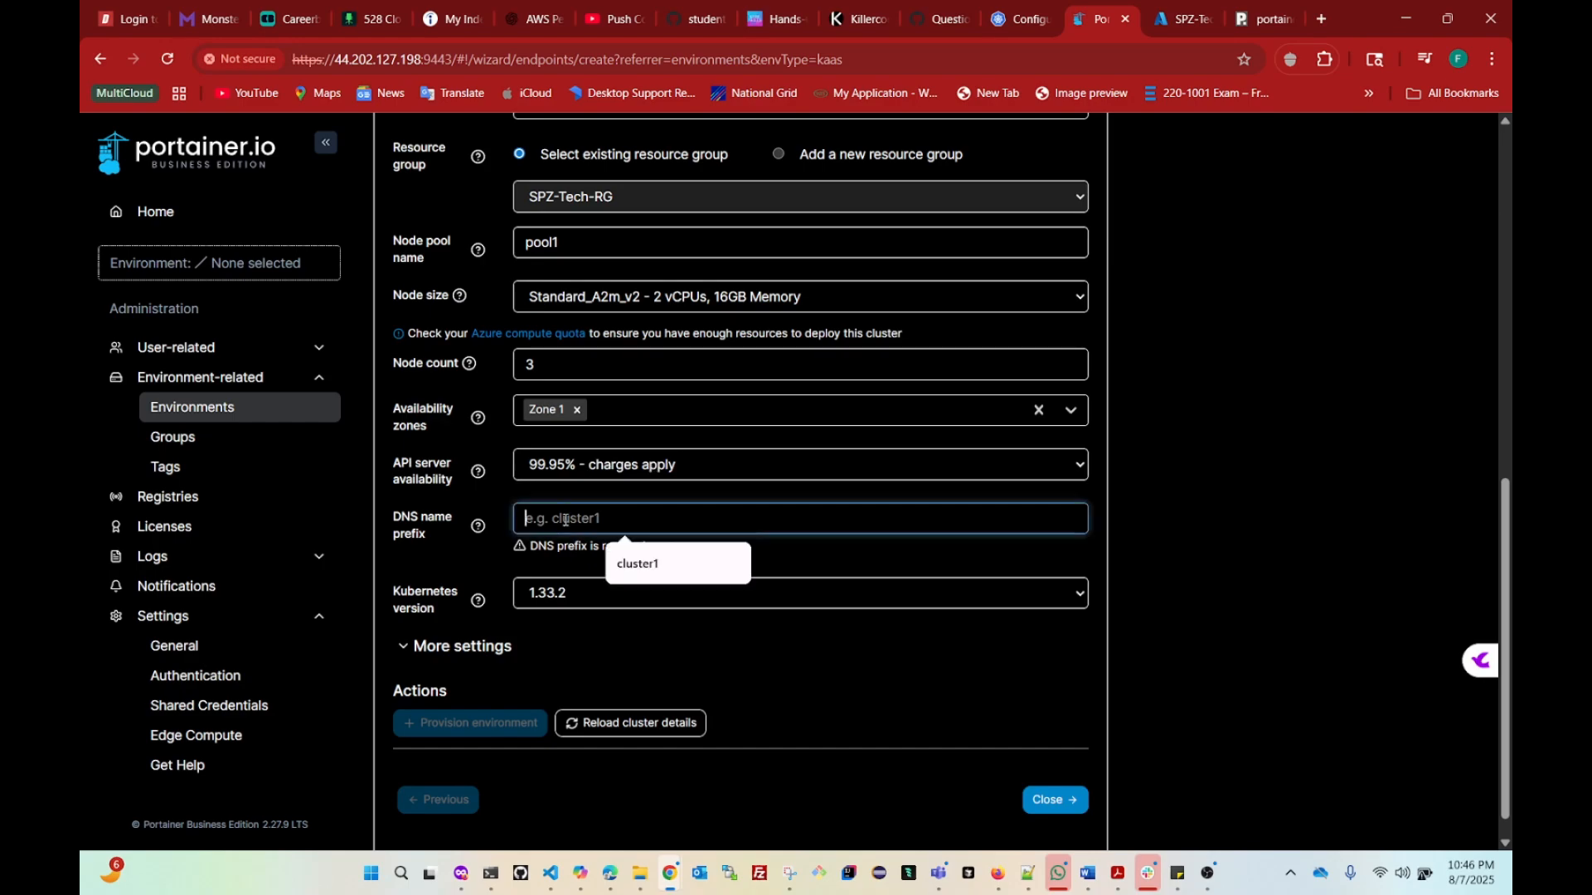
click(648, 562)
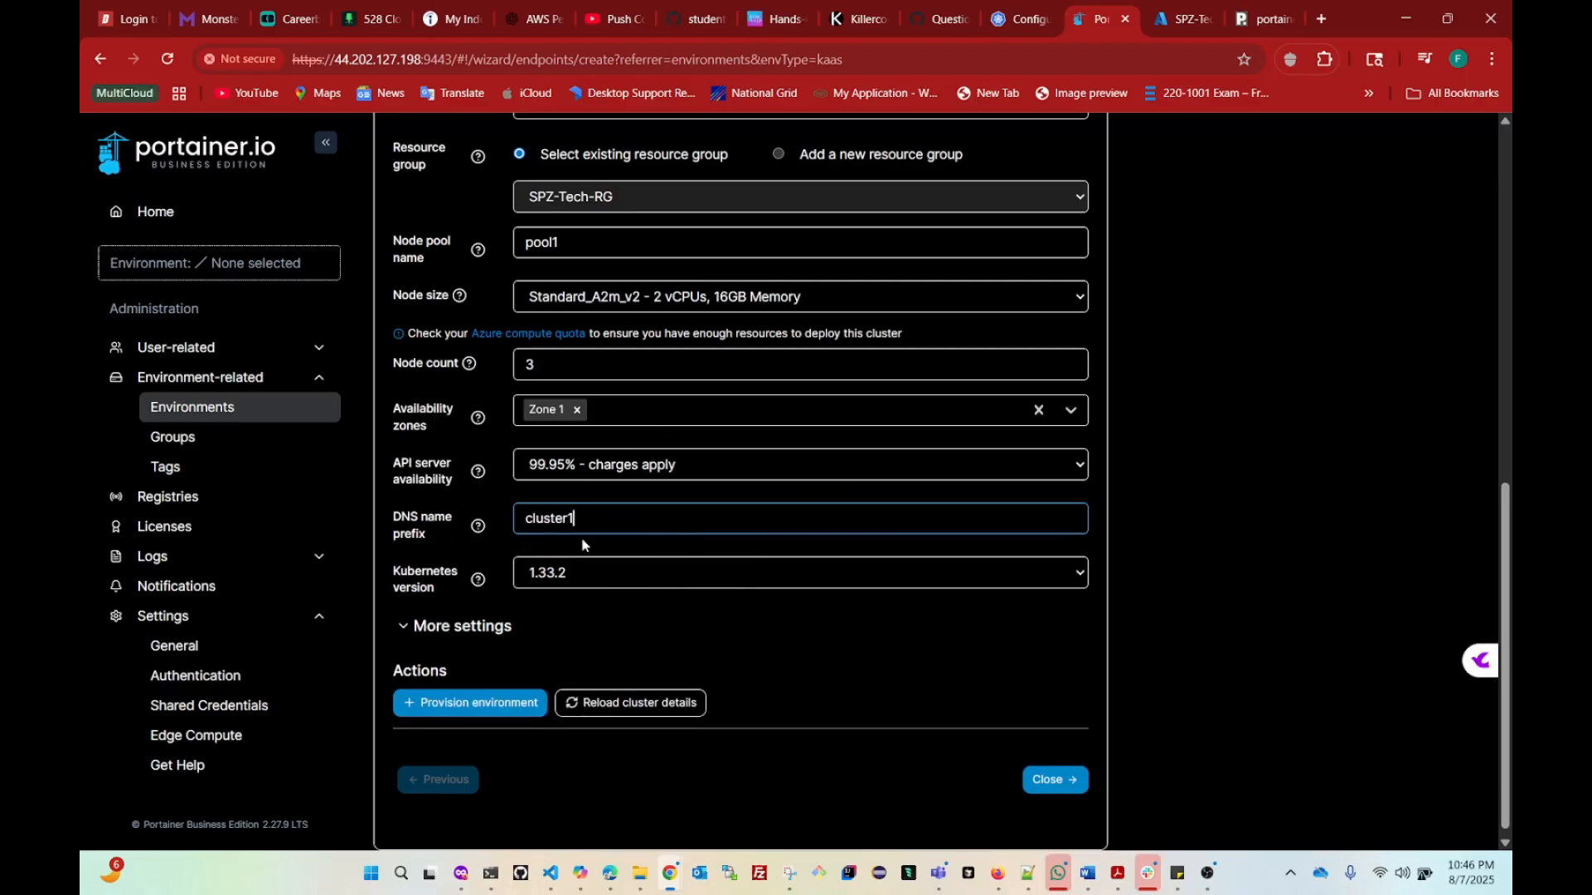
scroll(582, 545, down, 1)
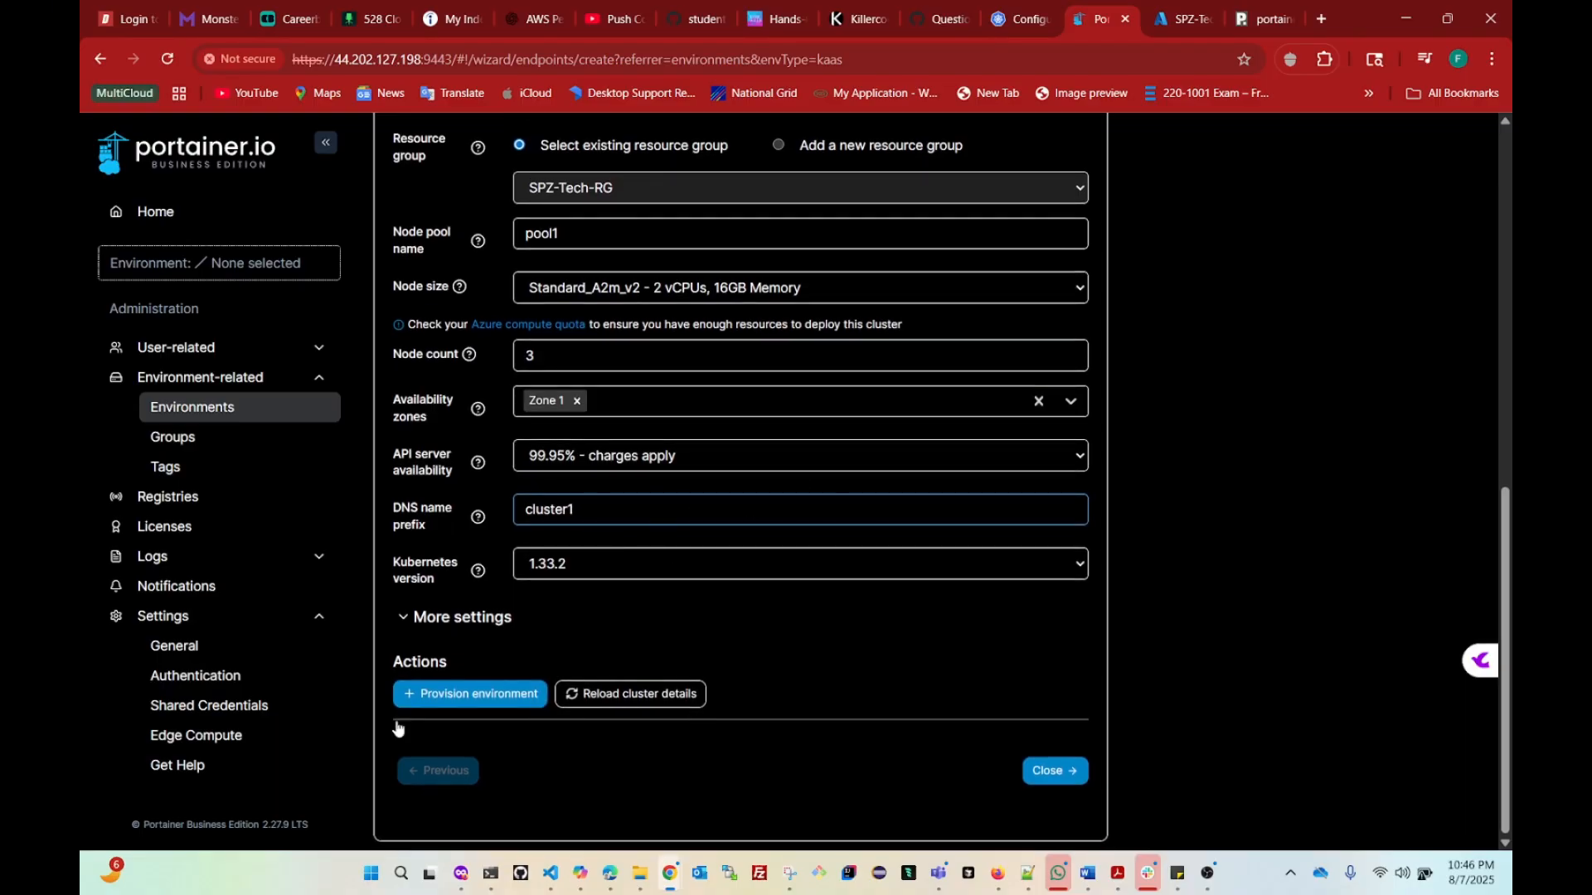
click(457, 705)
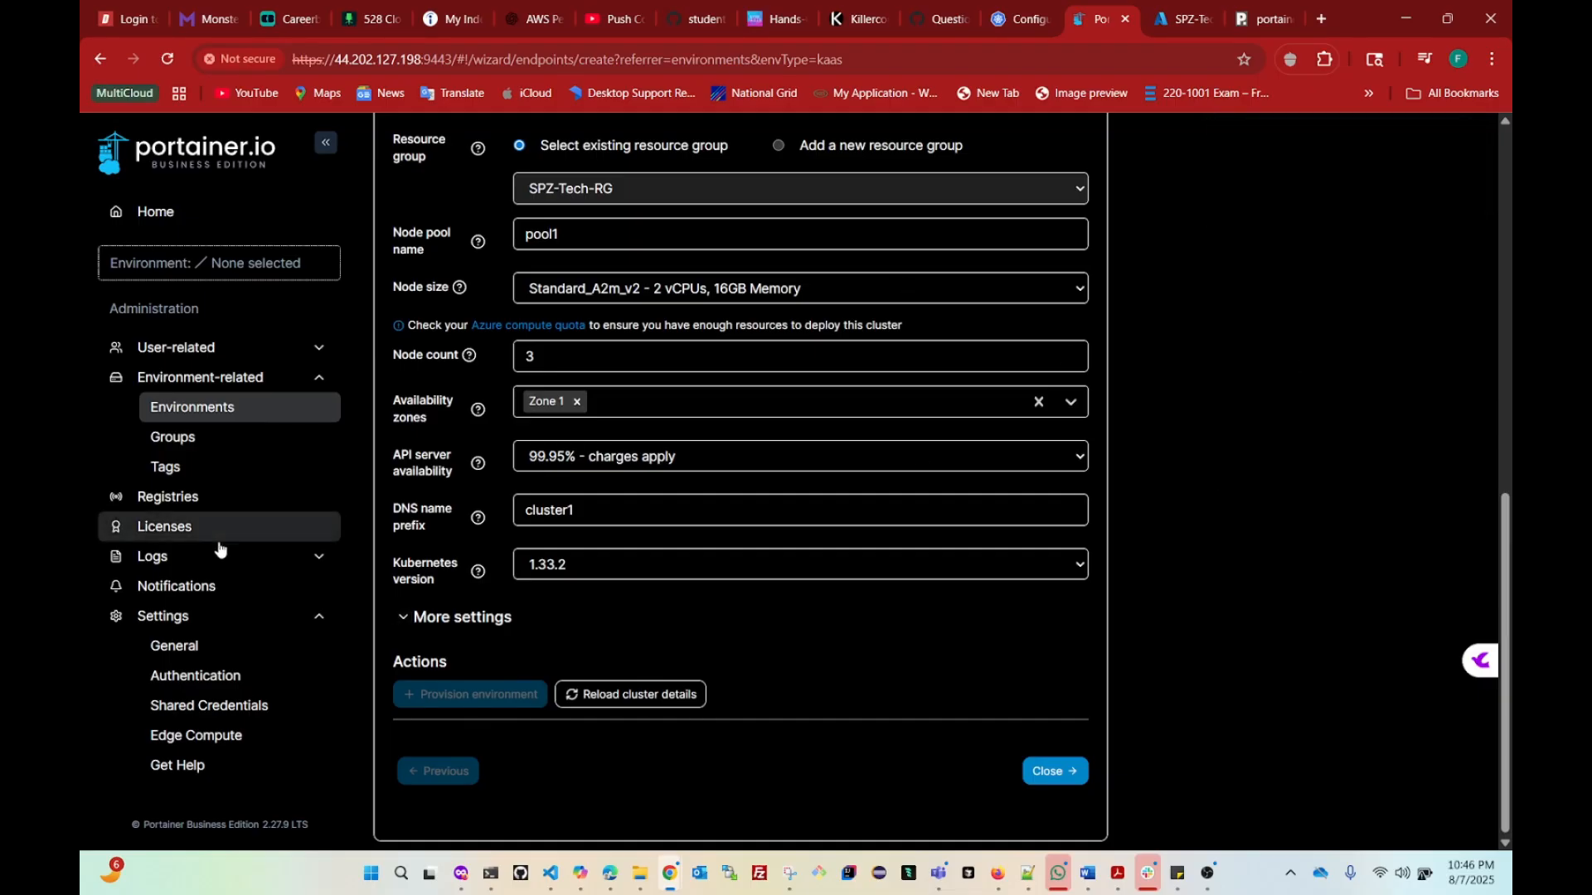
Step: Check the kubernetesclusters entry in the environments list, then view the home overview of all environments
click(190, 416)
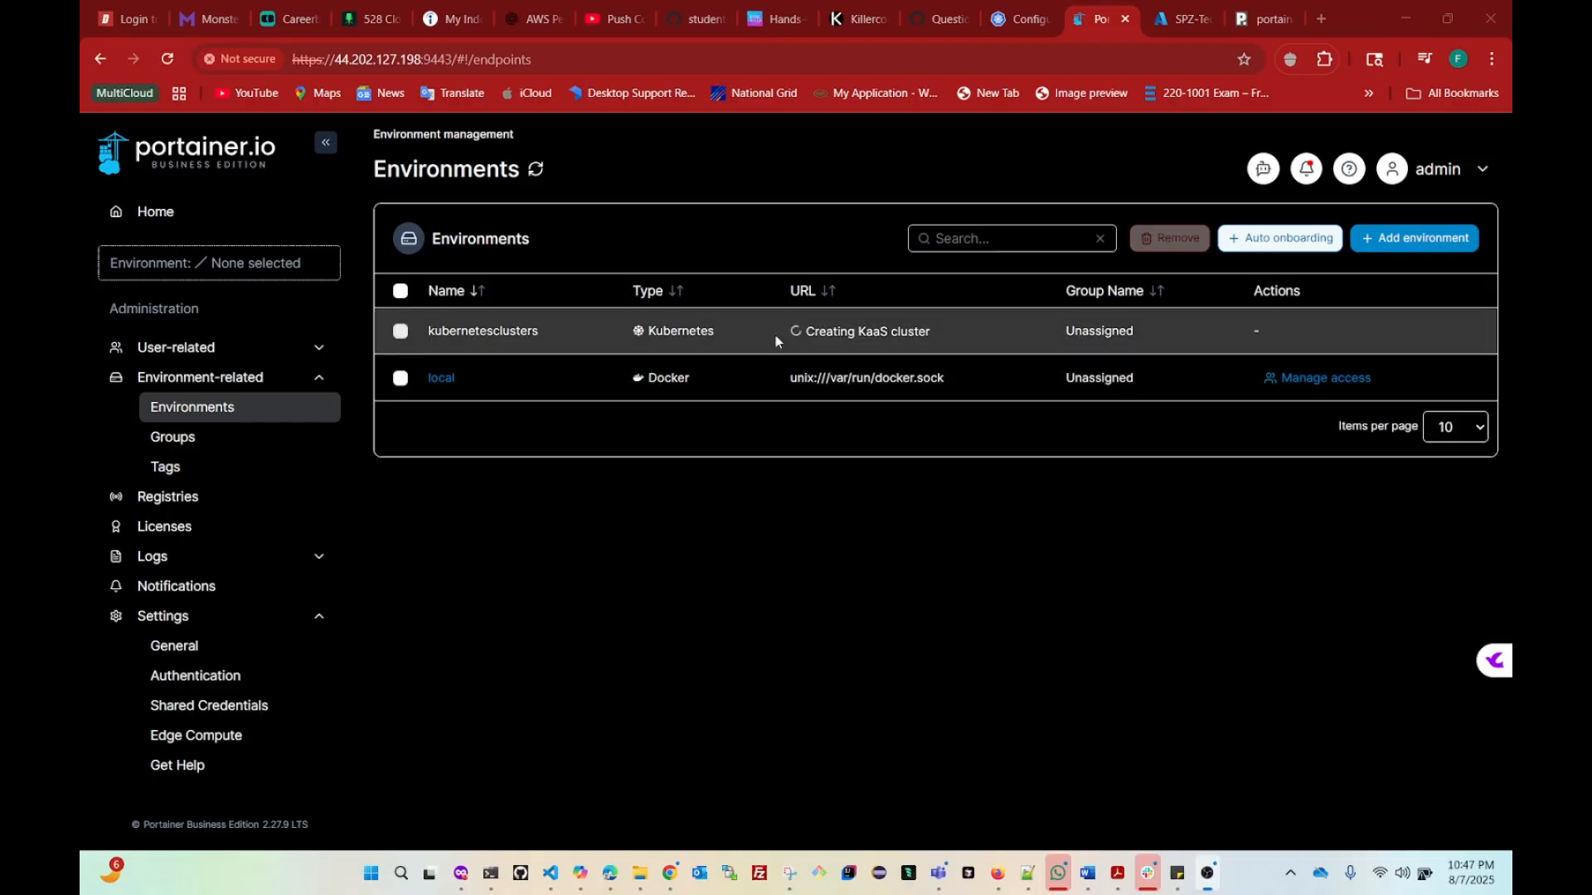
drag(774, 329, 948, 335)
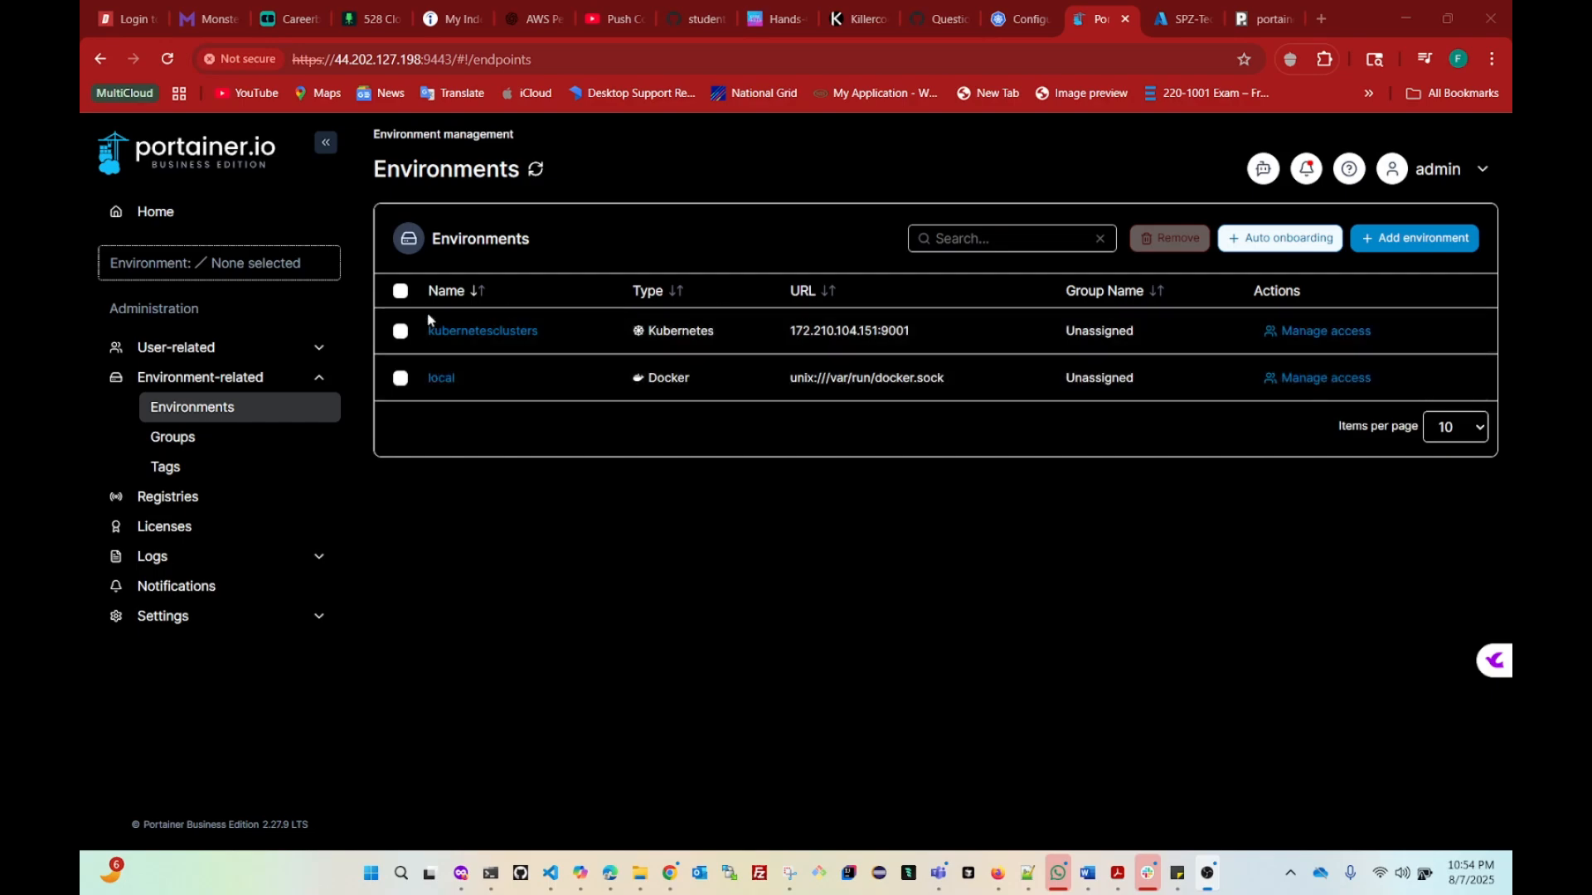
click(139, 220)
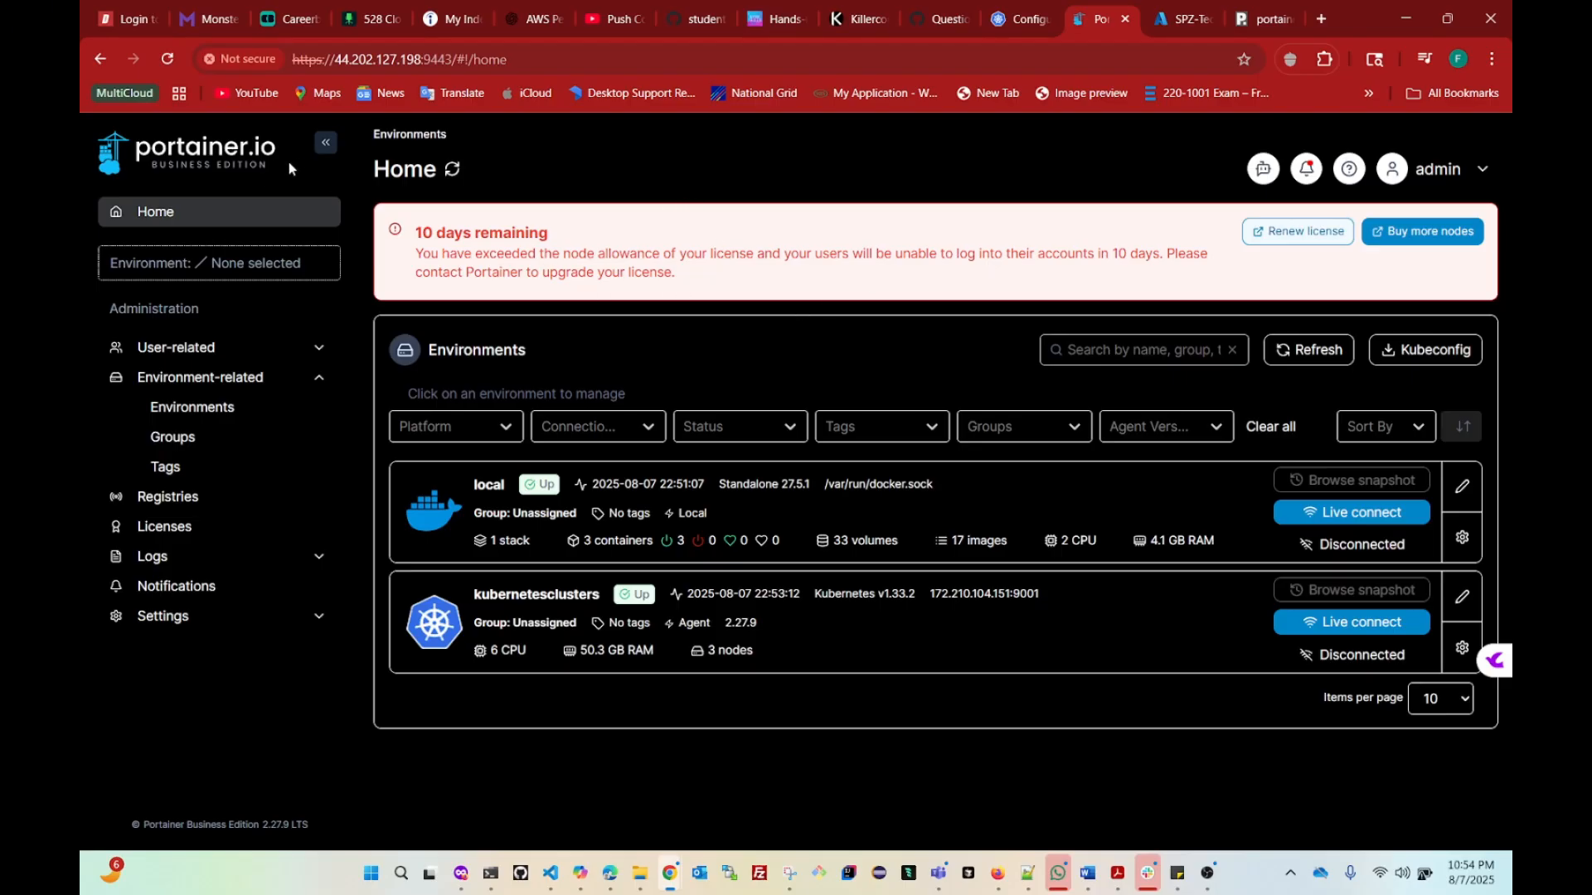
drag(288, 162, 136, 160)
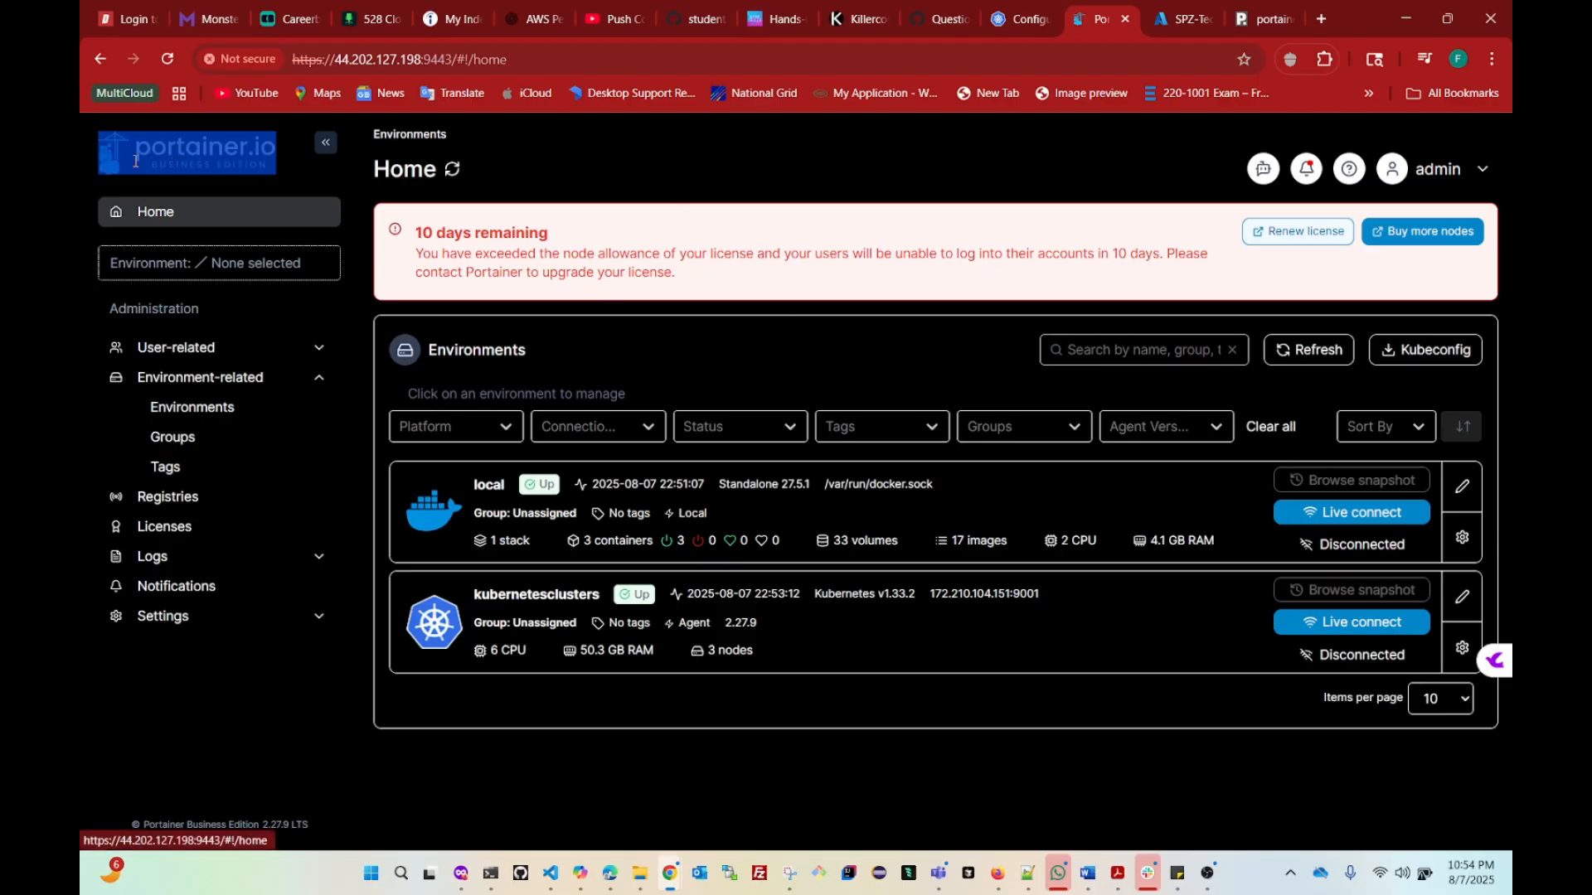
click(295, 166)
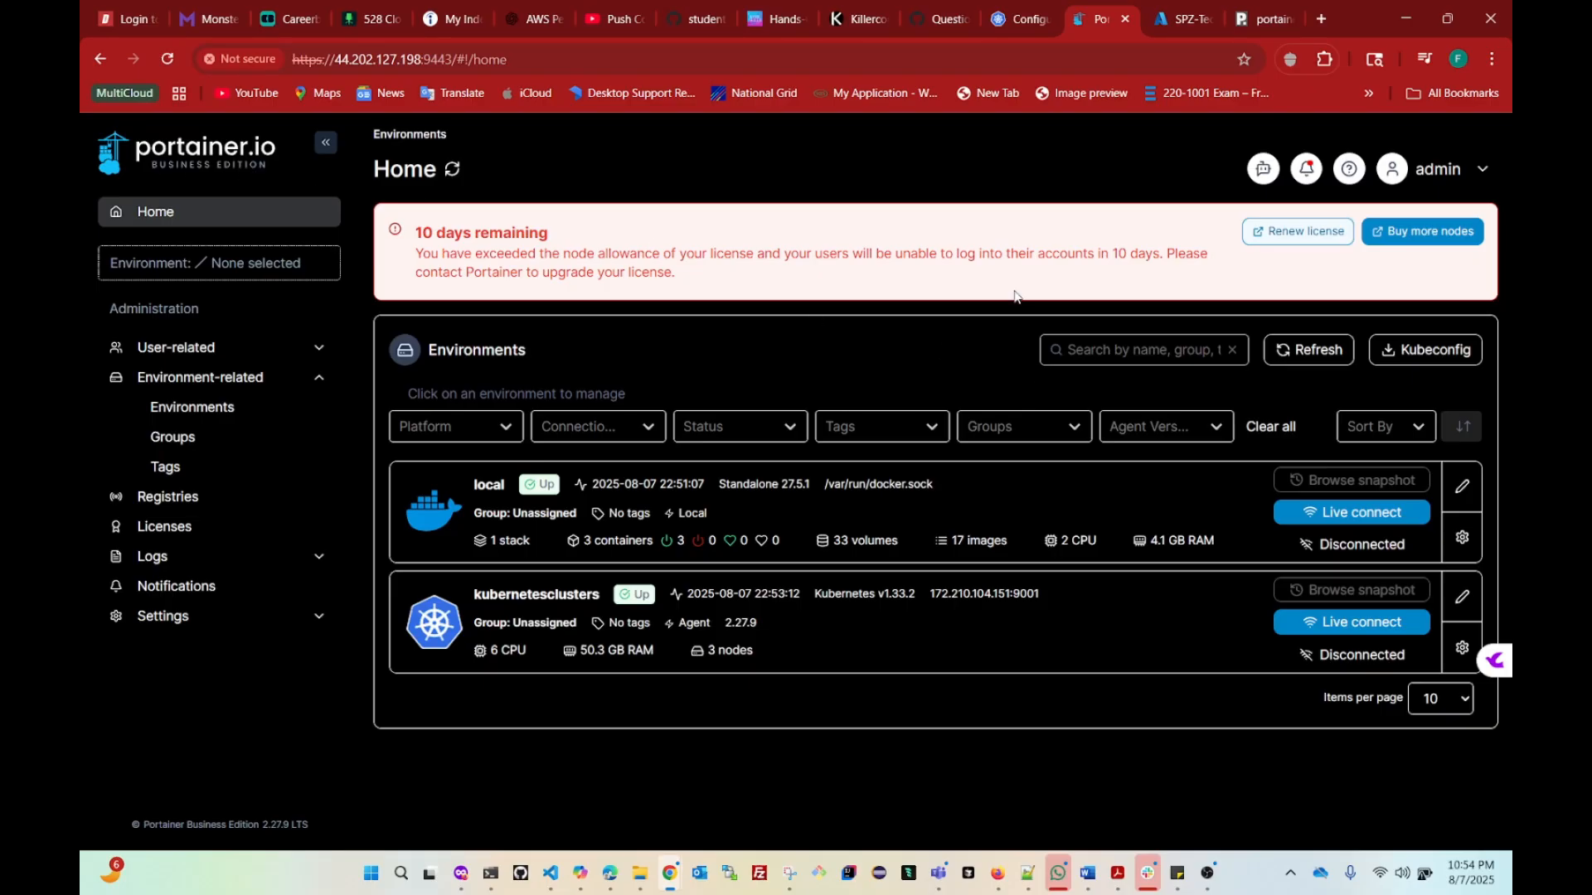
Step: Look through Portainer's general settings and its authentication settings
click(302, 621)
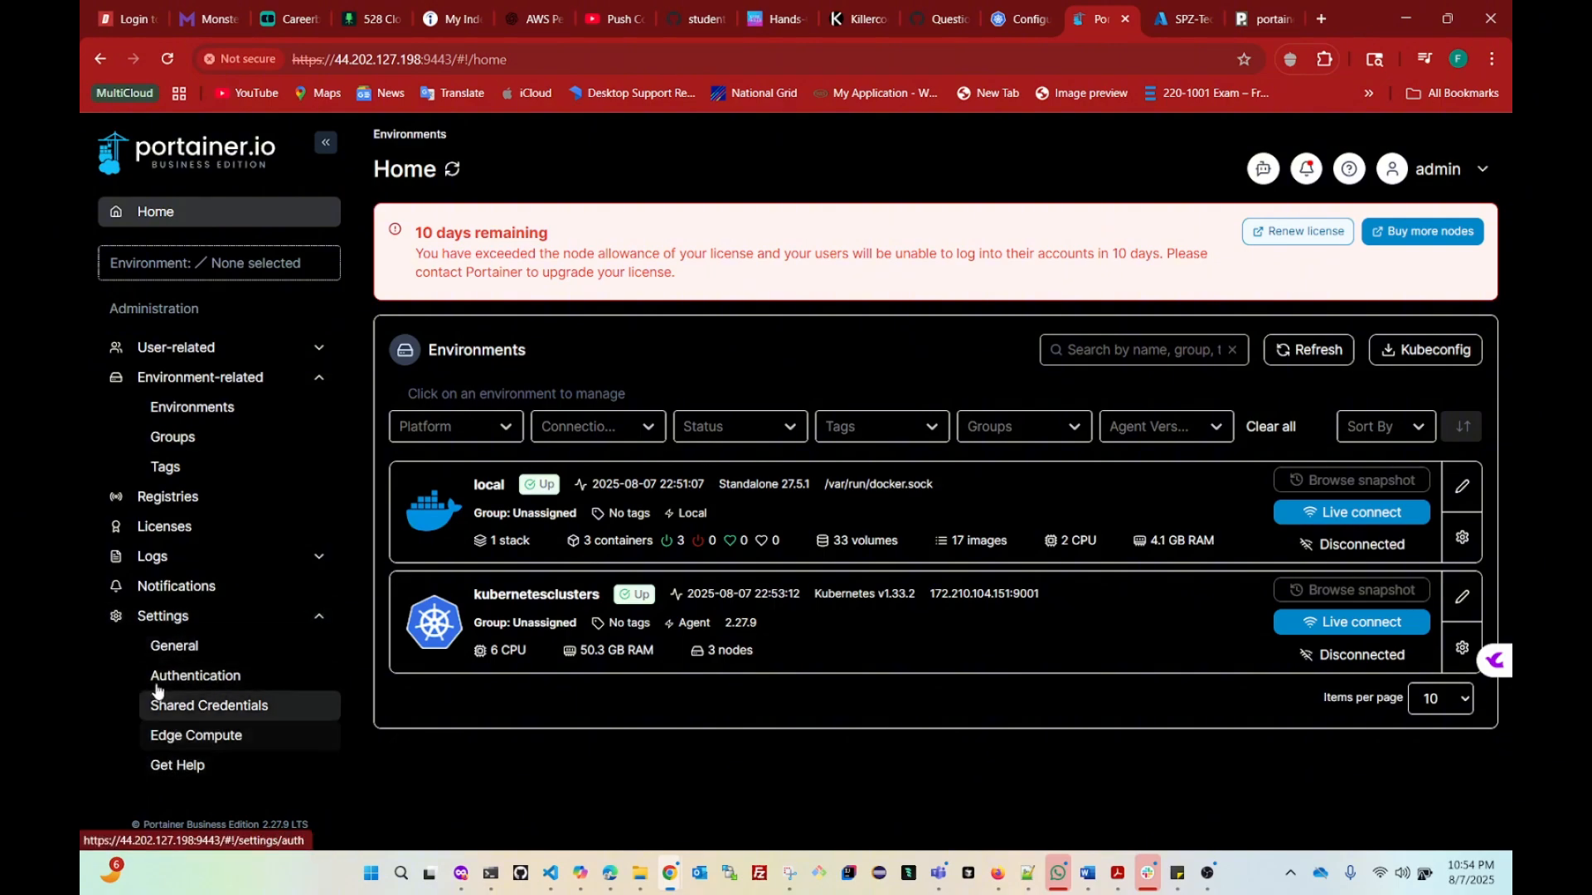
click(174, 651)
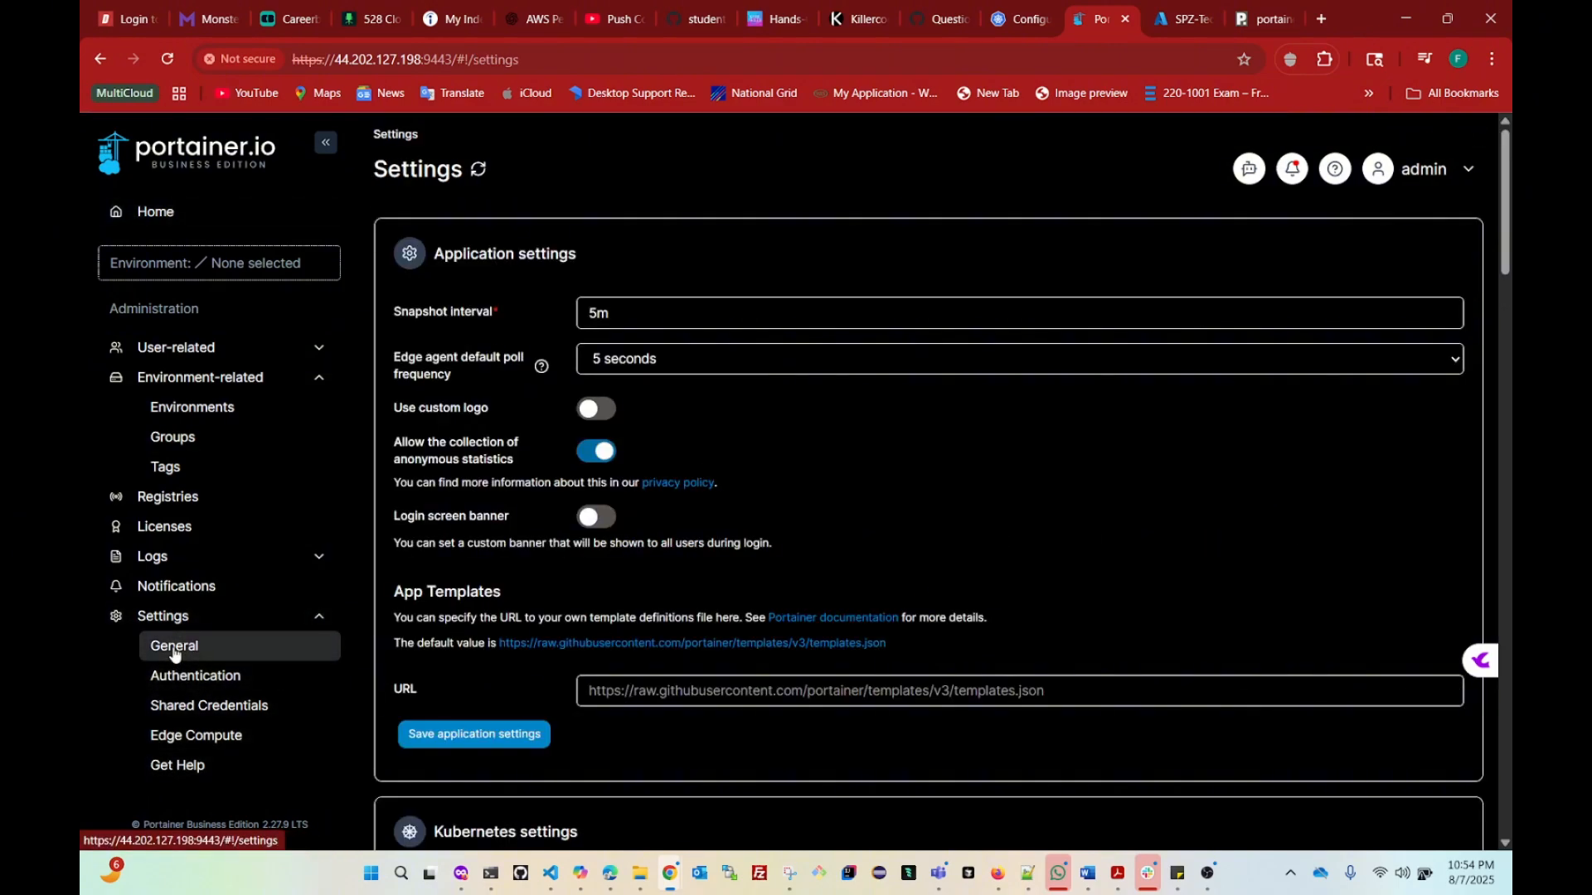
scroll(593, 560, down, 4)
scroll(594, 561, down, 12)
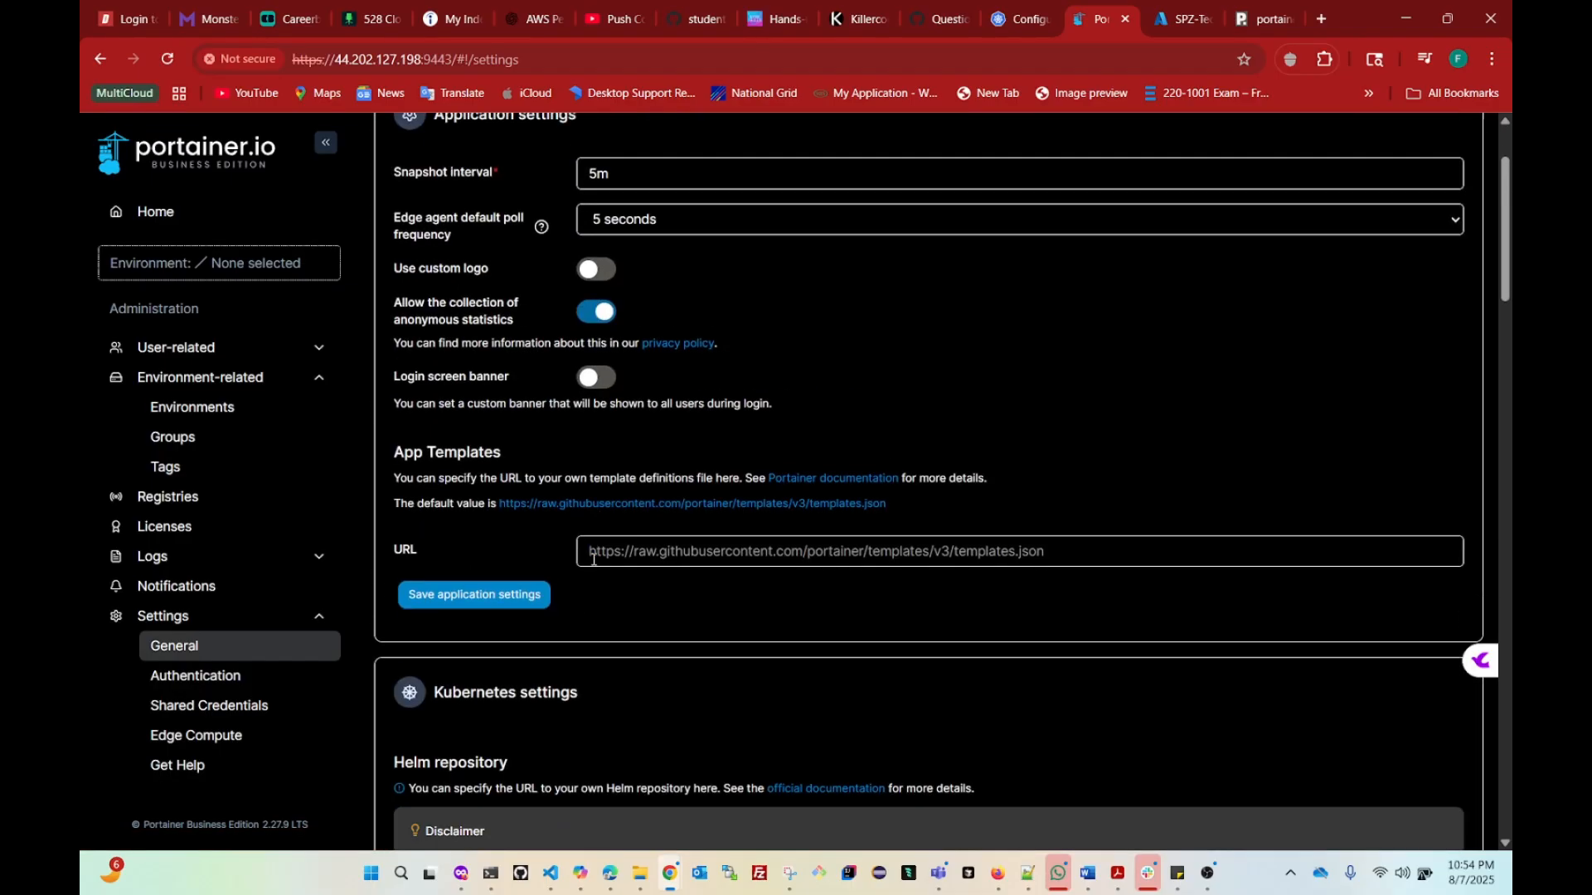
scroll(594, 561, down, 4)
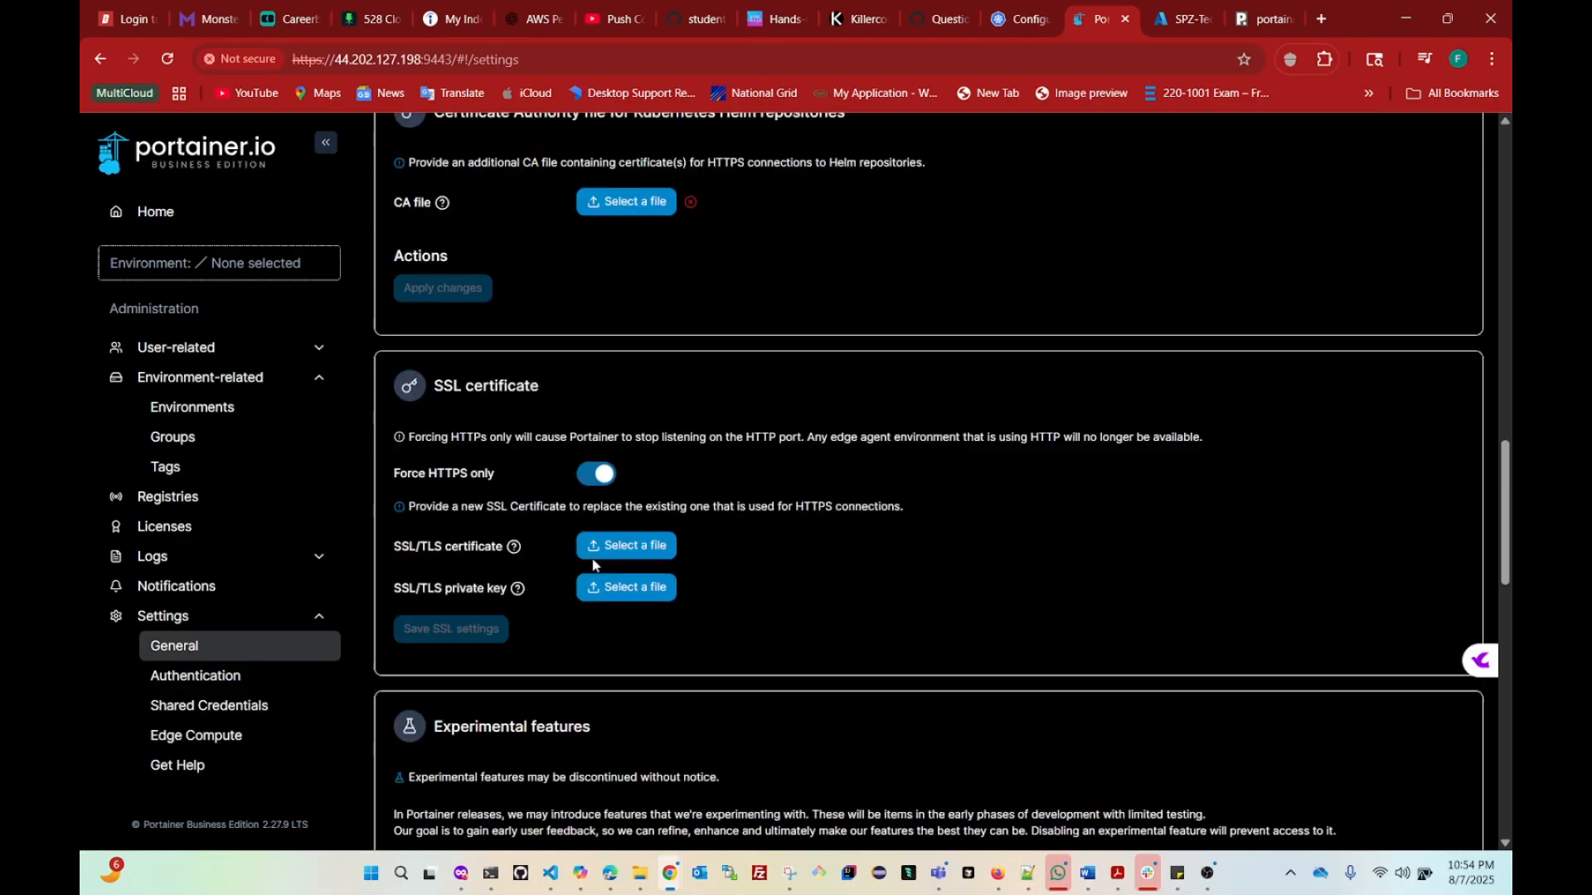
click(175, 688)
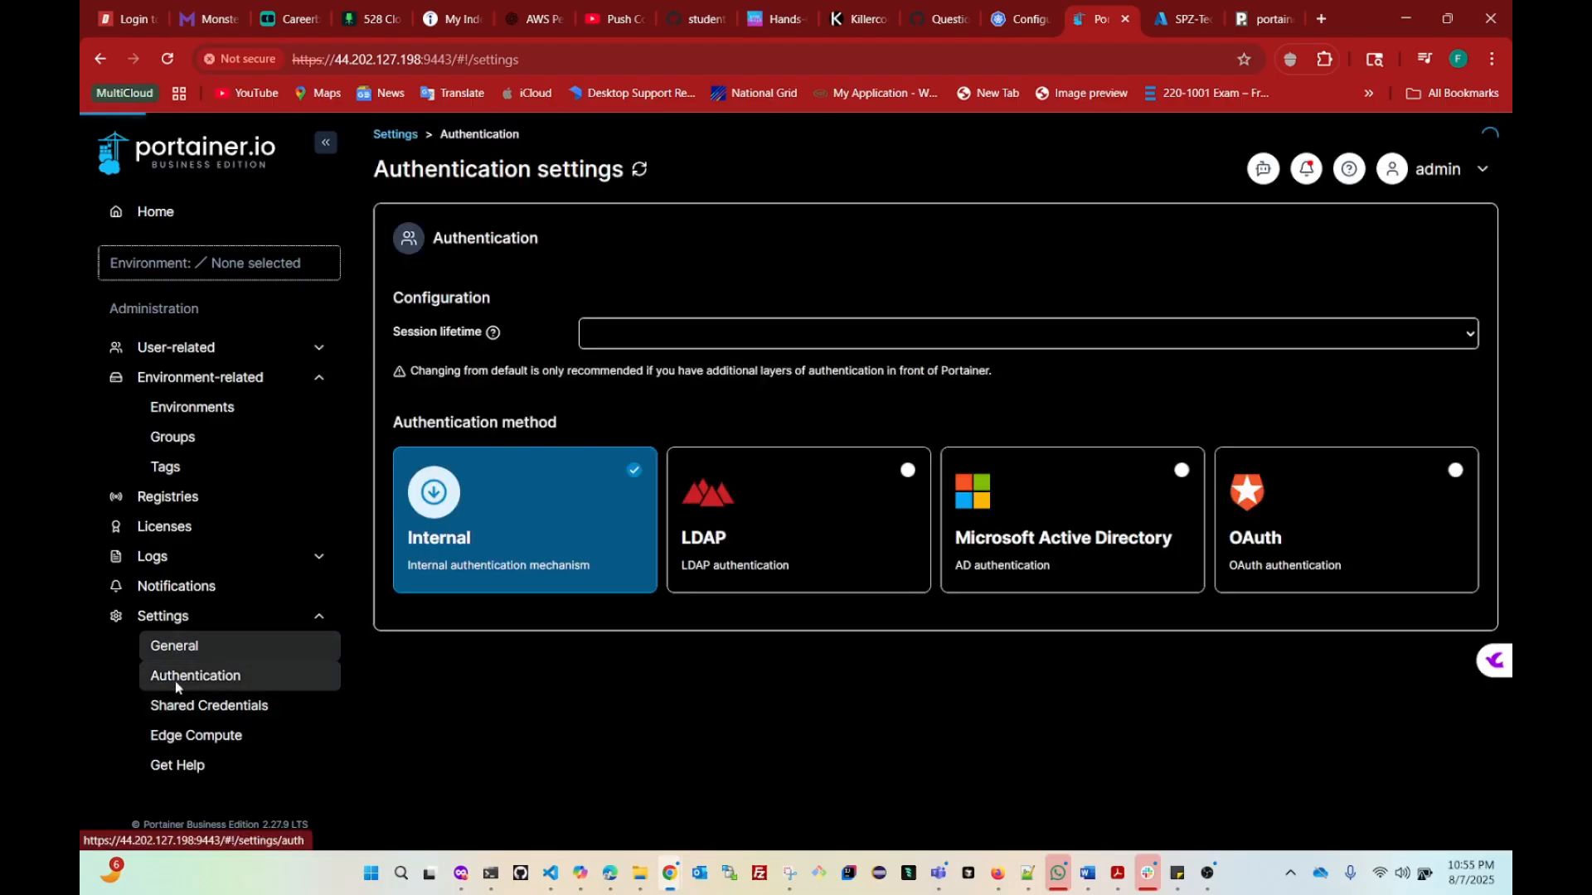
scroll(287, 607, down, 1)
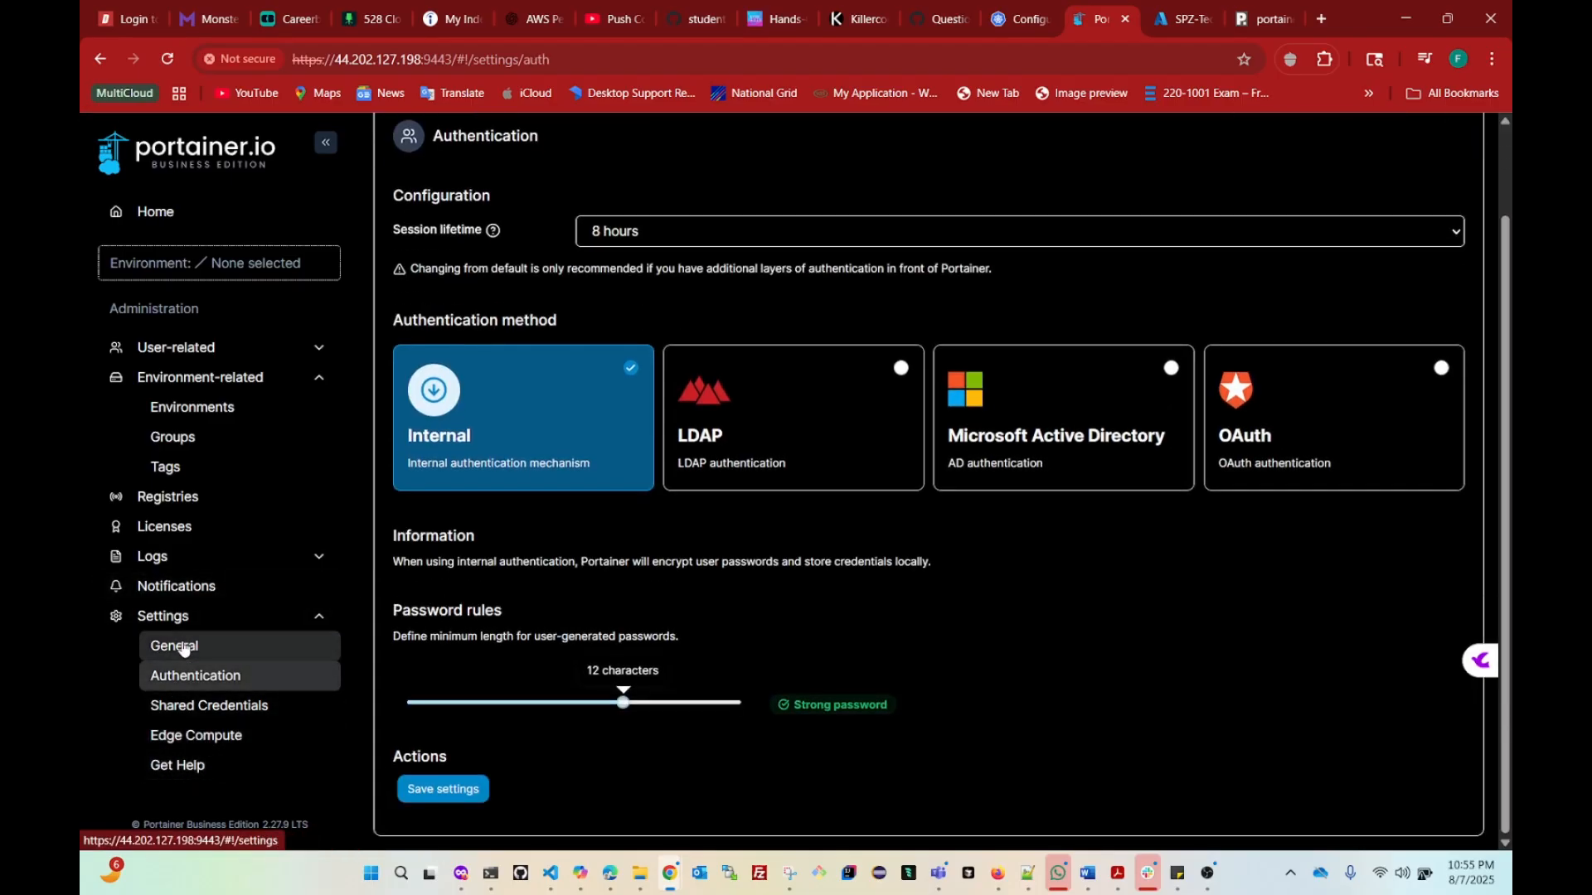
scroll(191, 737, up, 1)
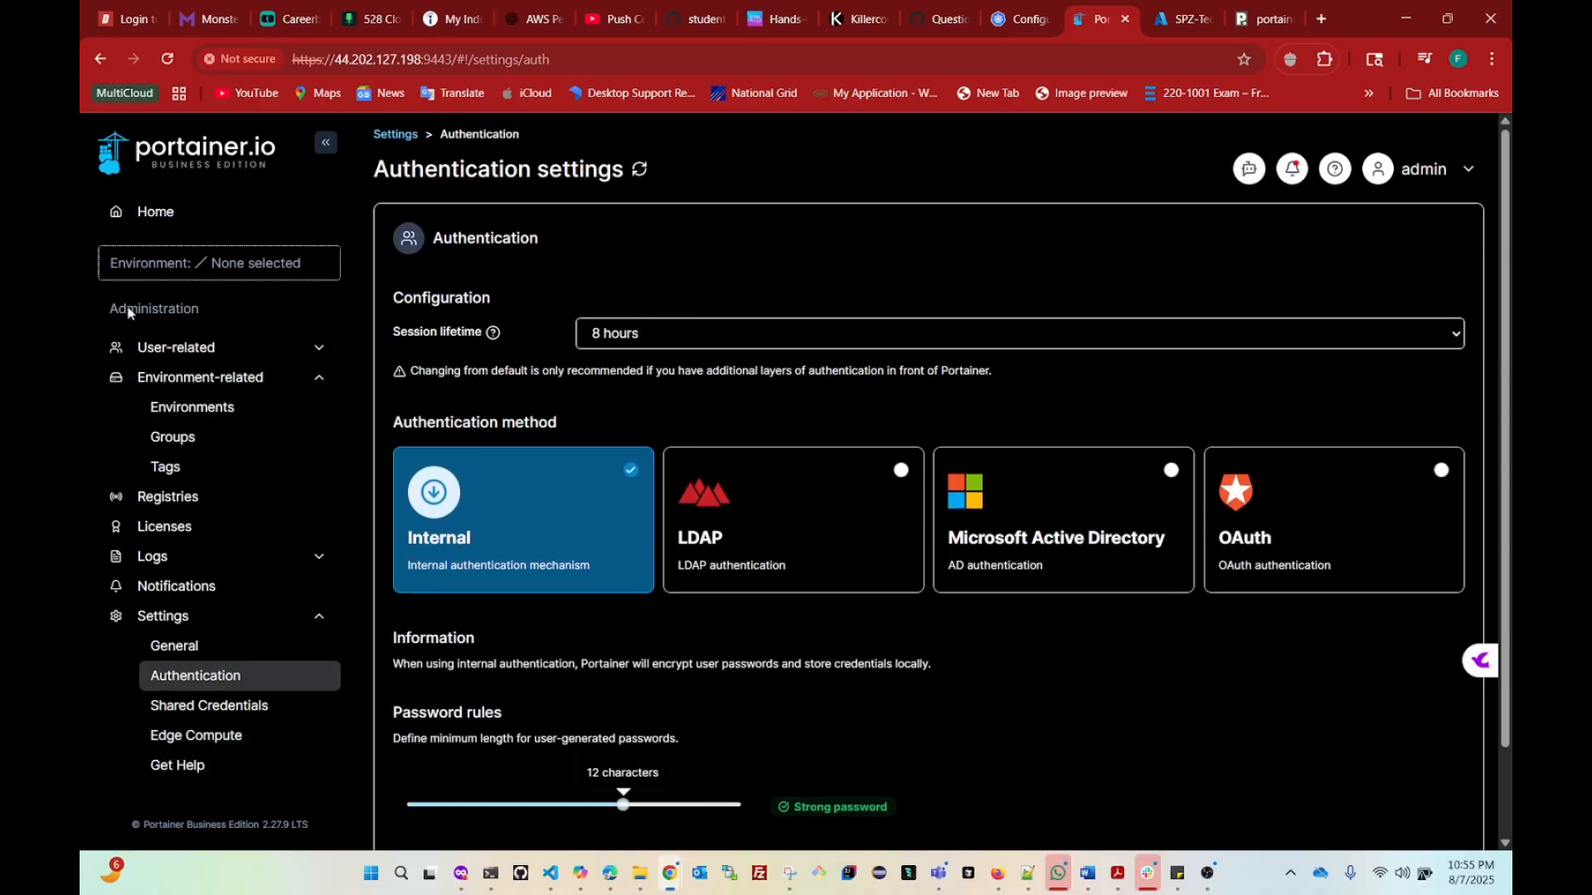
Step: Open the kubernetesclusters environment from the home overview and view its custom templates
click(177, 217)
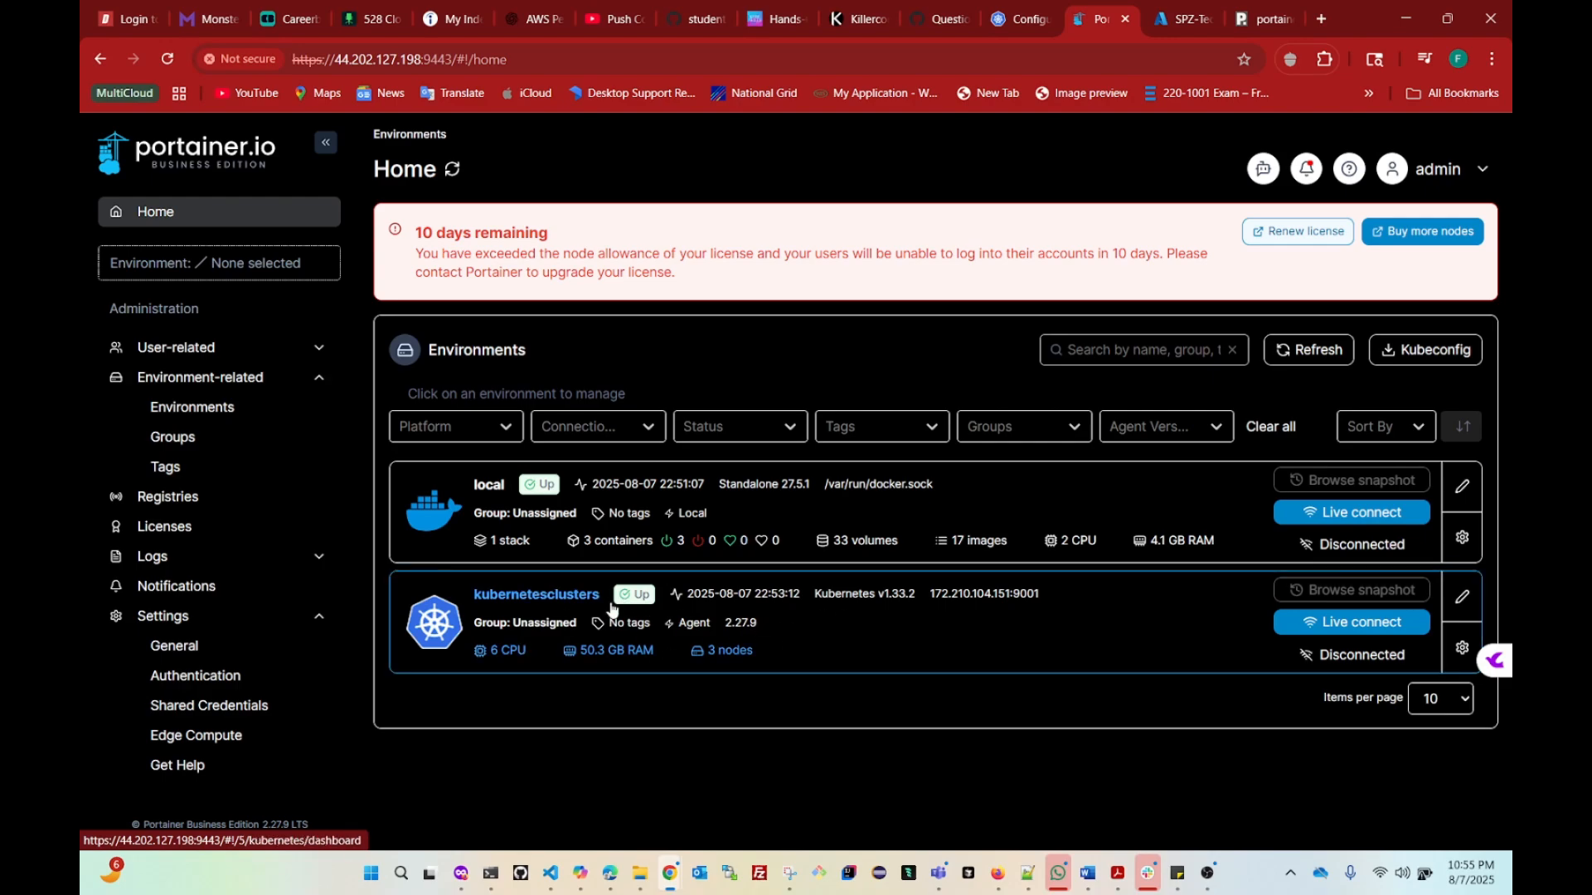
click(821, 635)
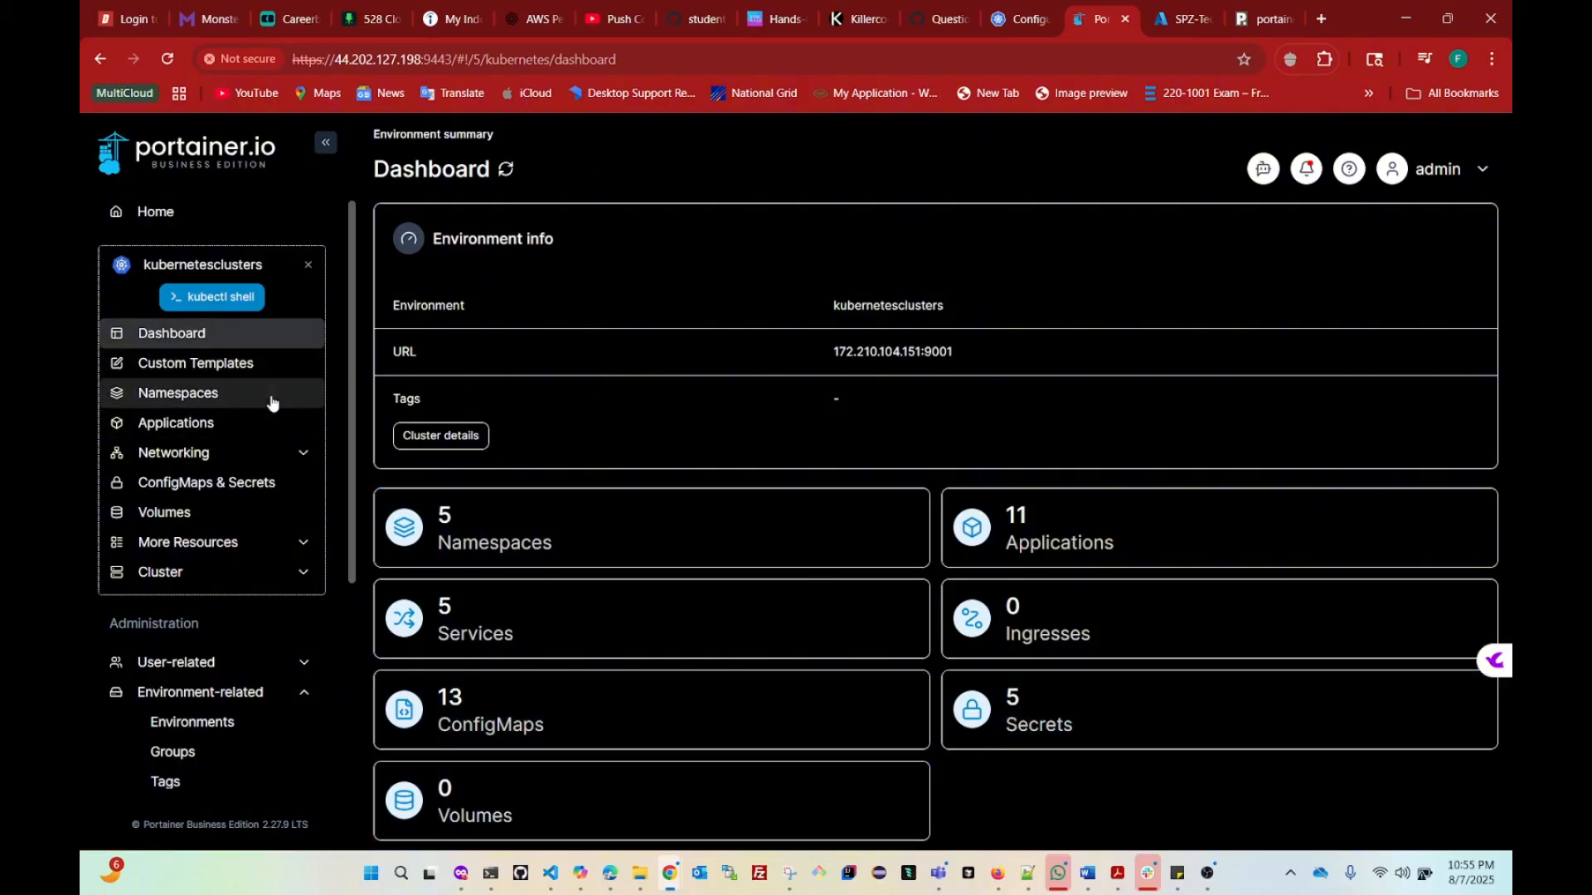
key(ctrl+plus)
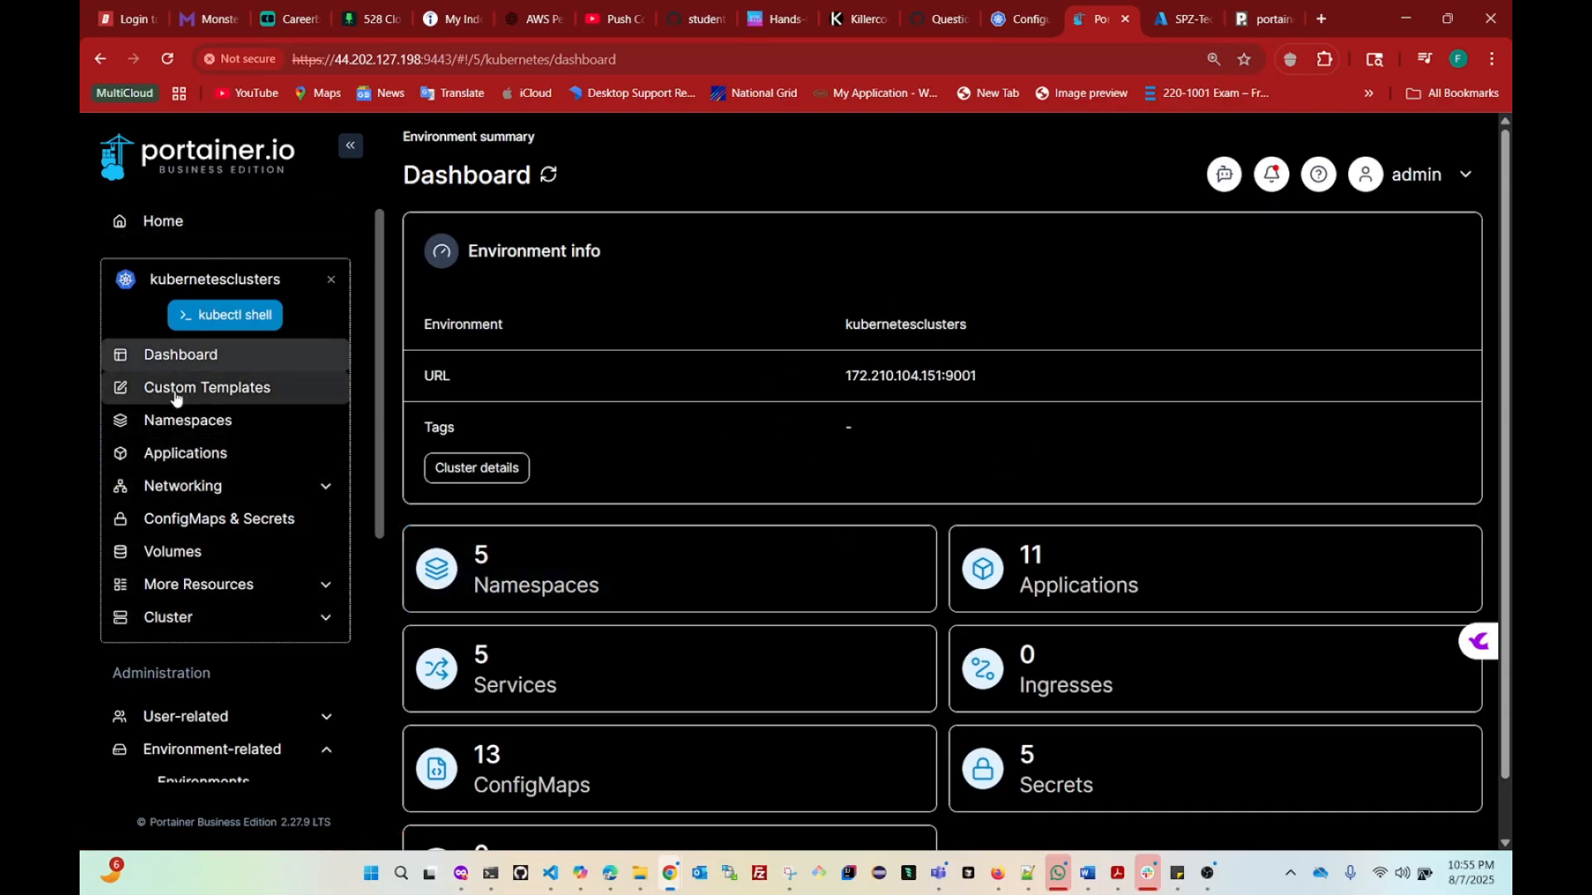
click(243, 388)
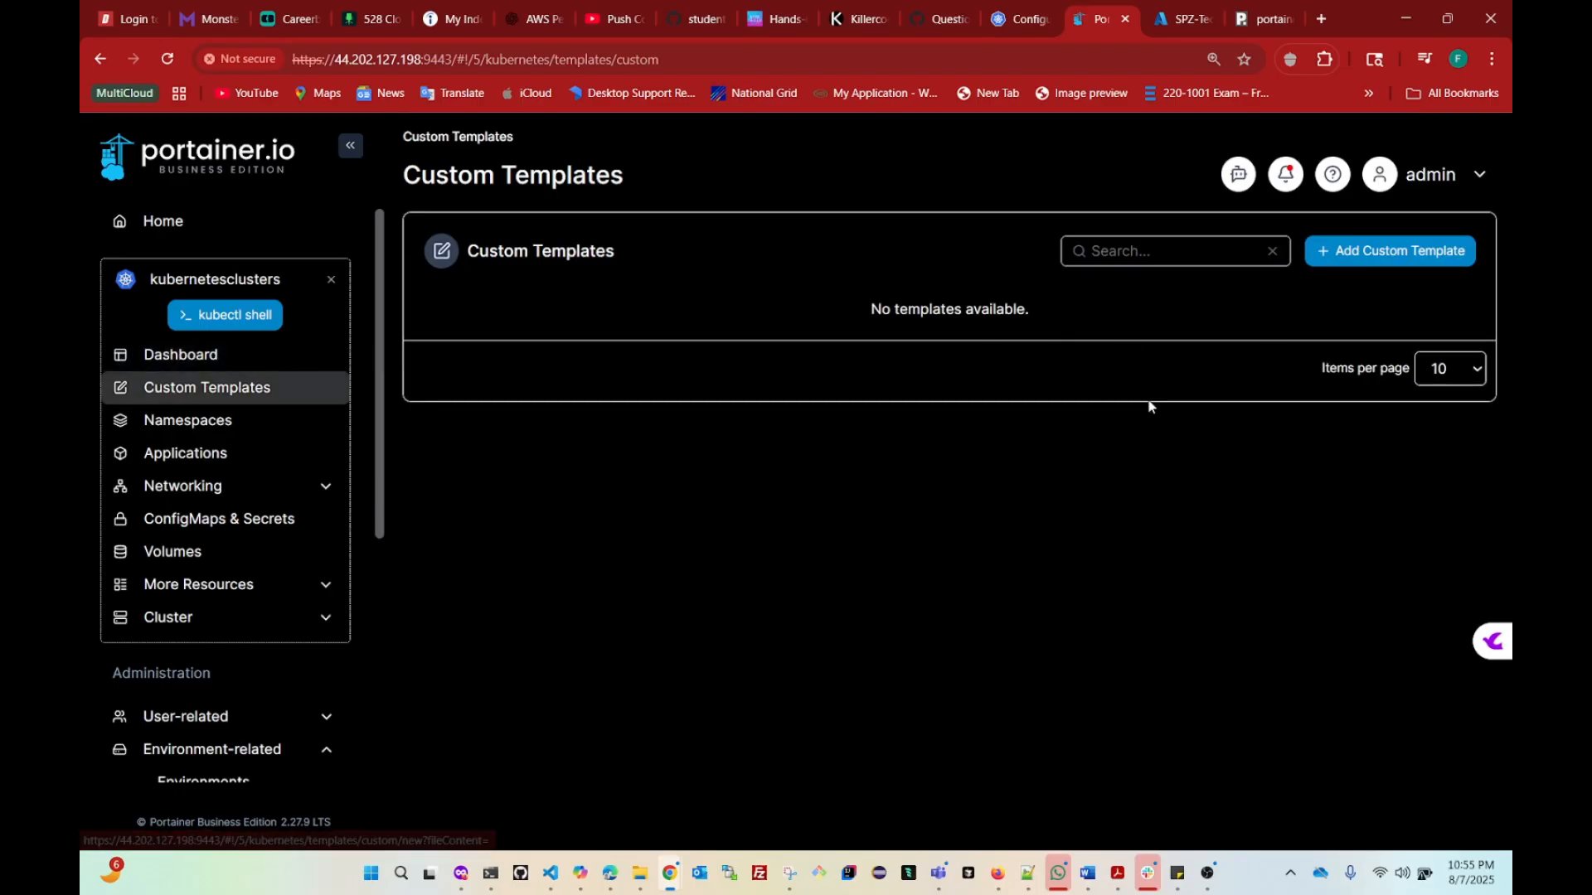
Step: Start adding a namespace with the form in the kubernetesclusters environment and name it dev
click(191, 429)
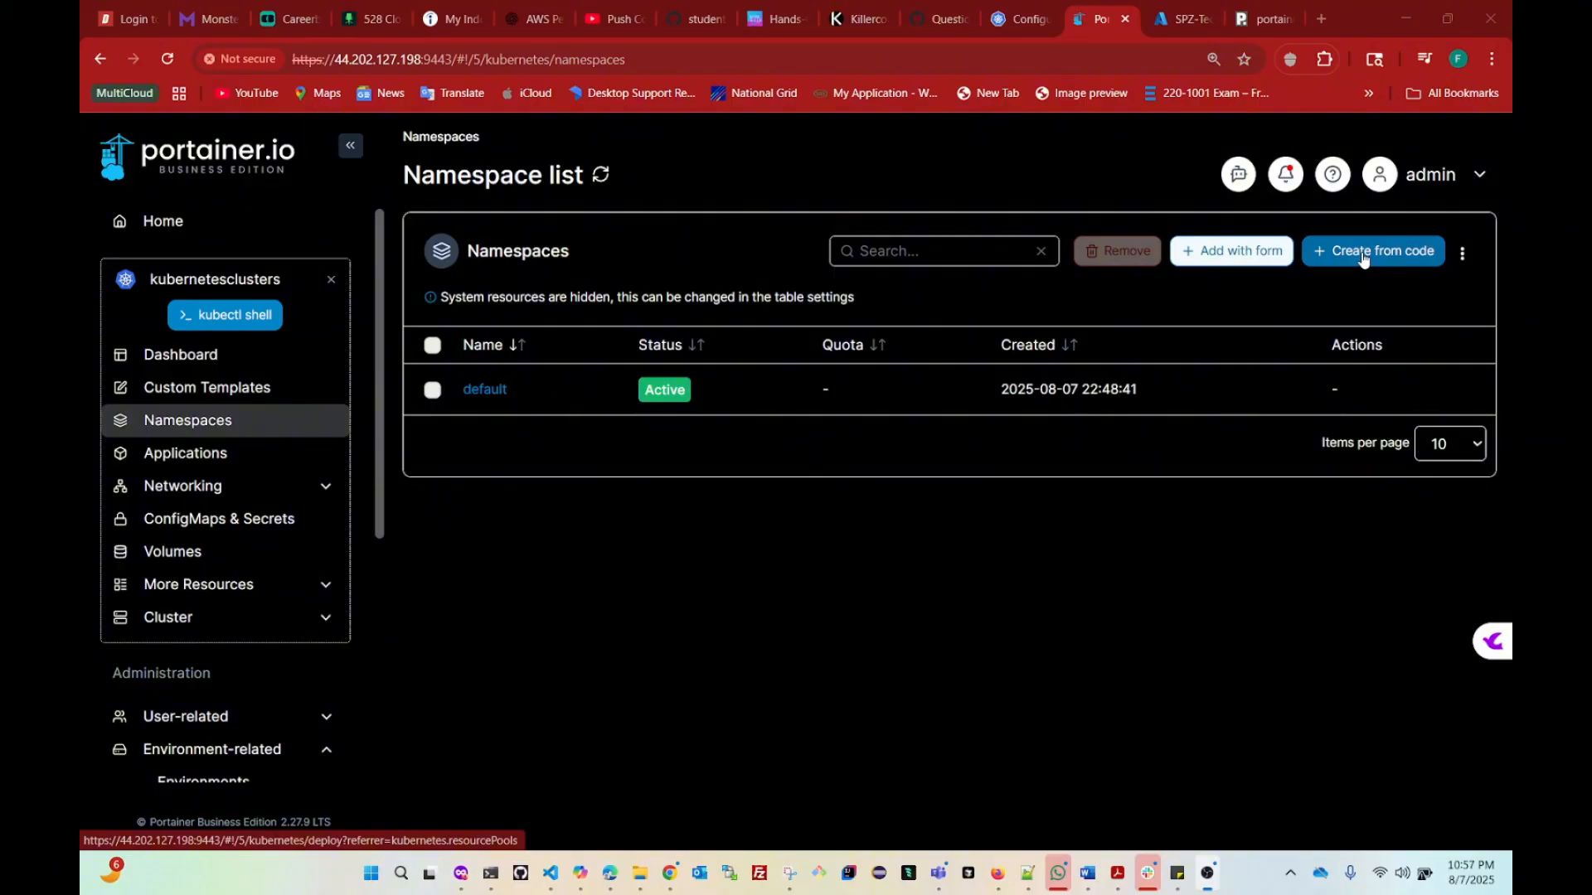
click(1217, 266)
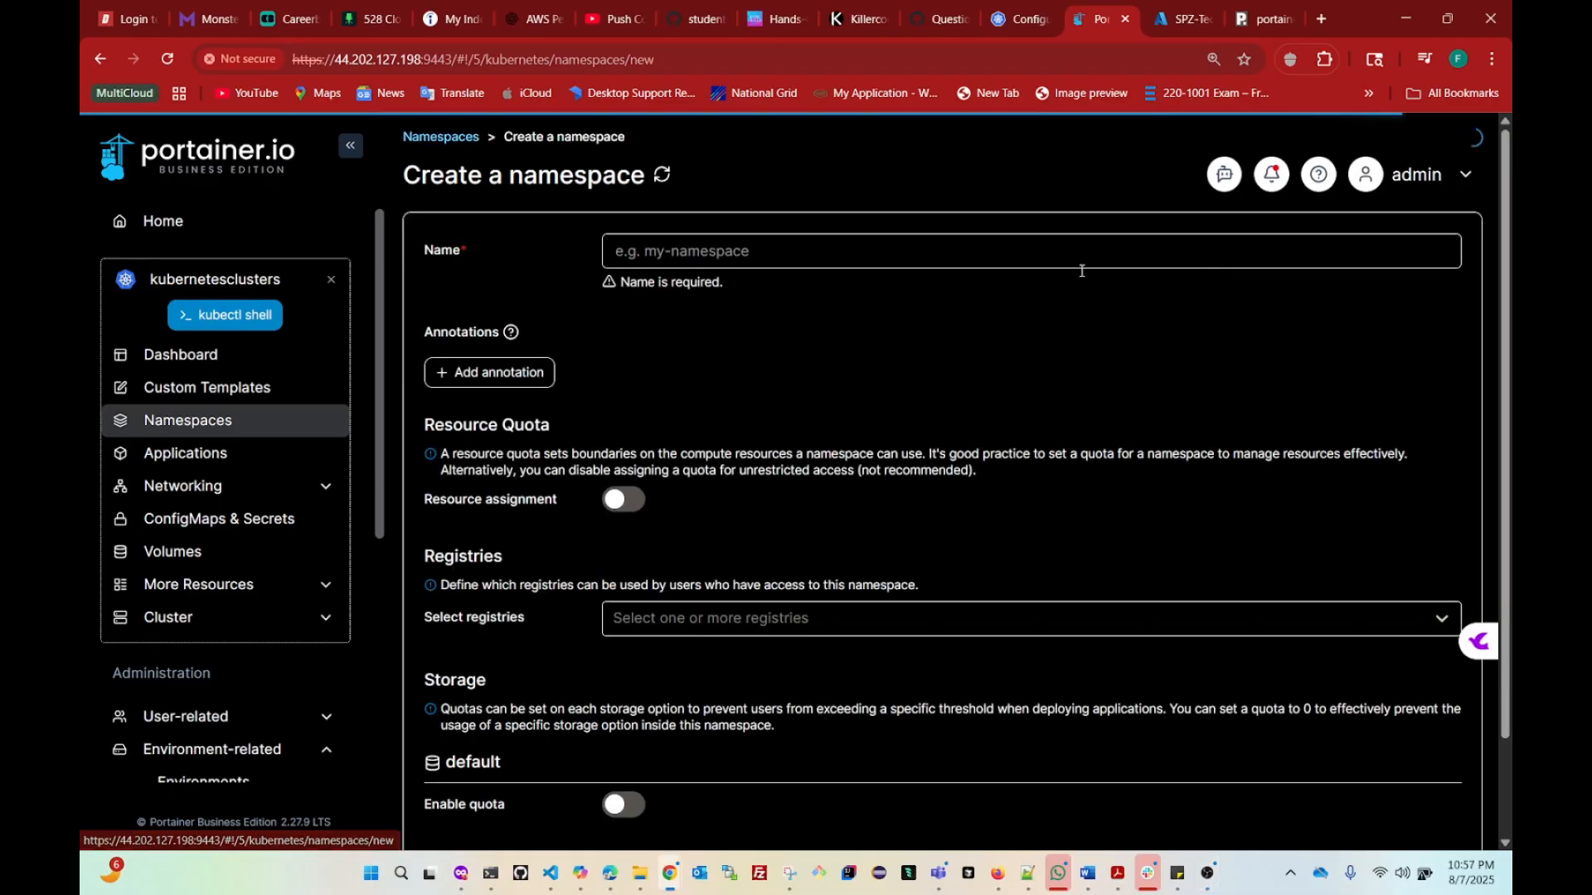
click(655, 247)
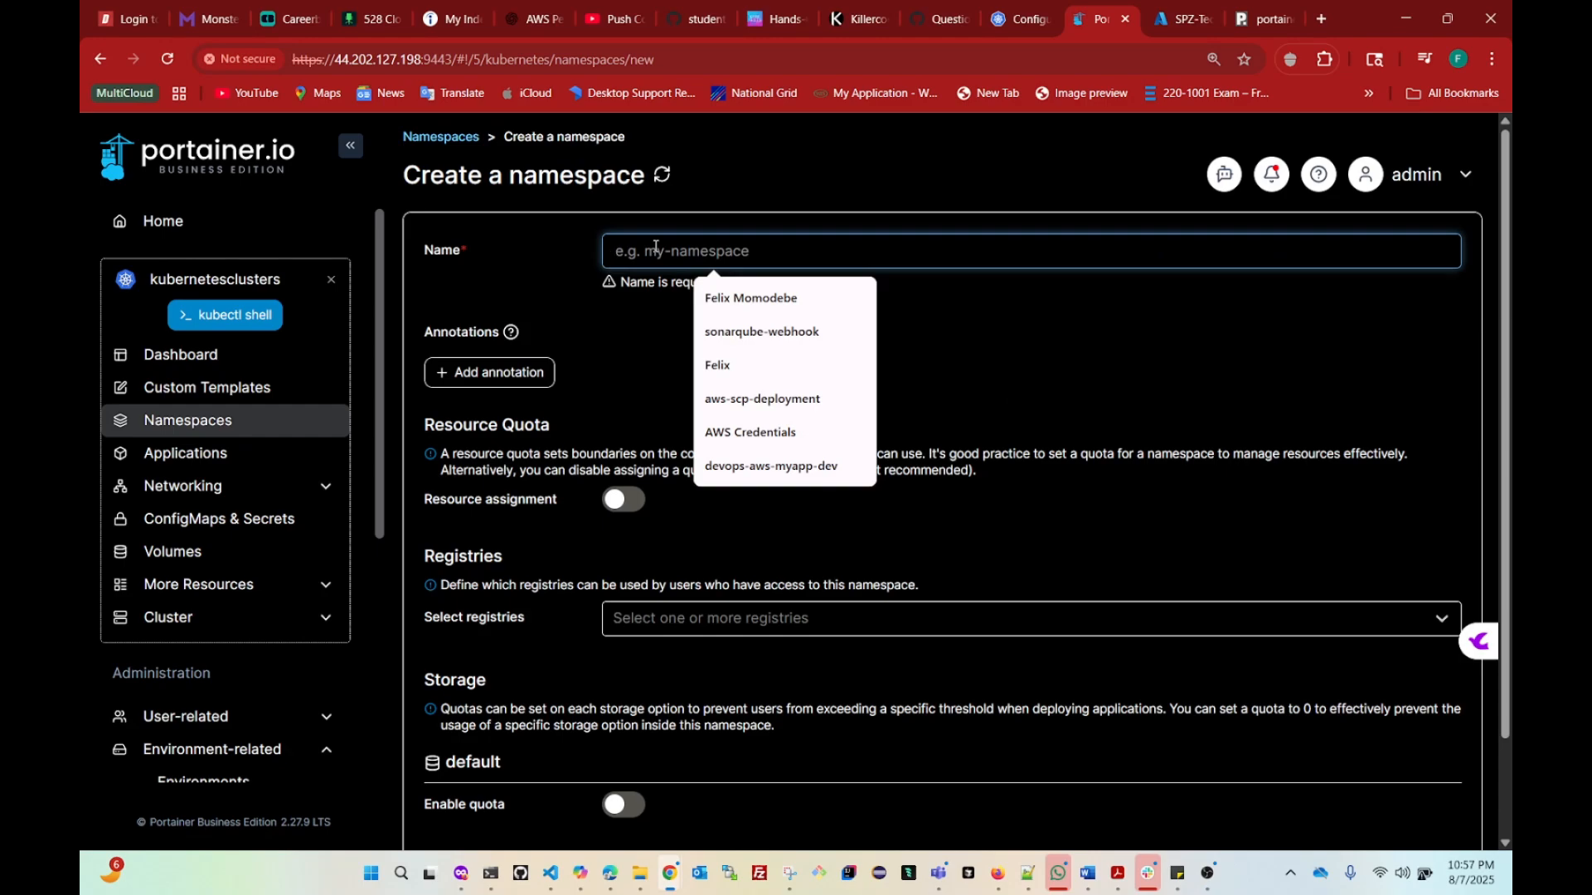
text(dev)
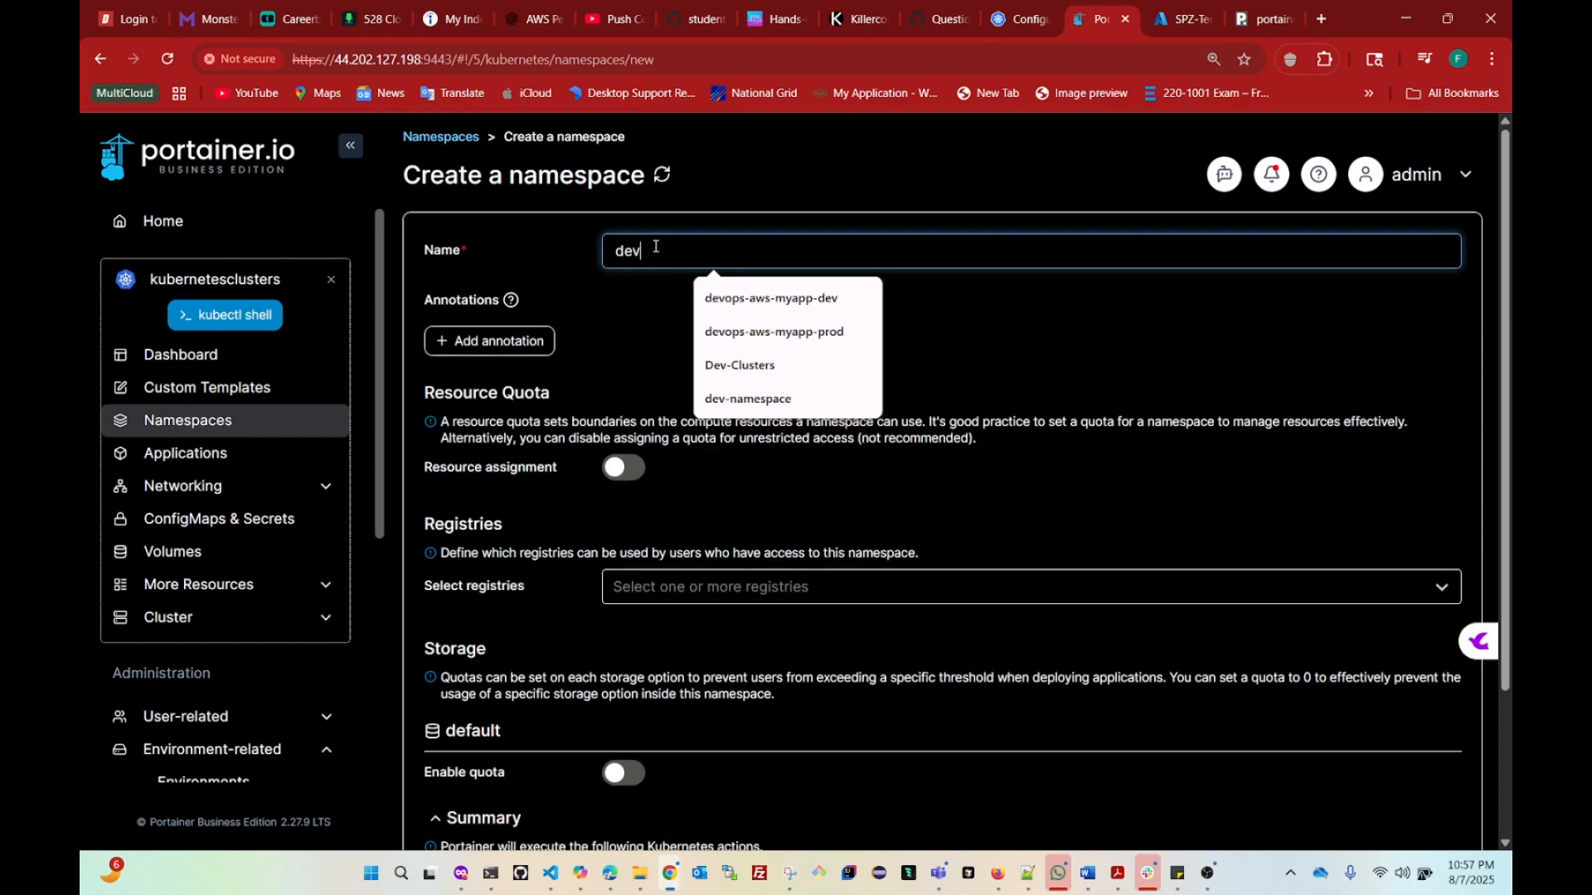
click(528, 250)
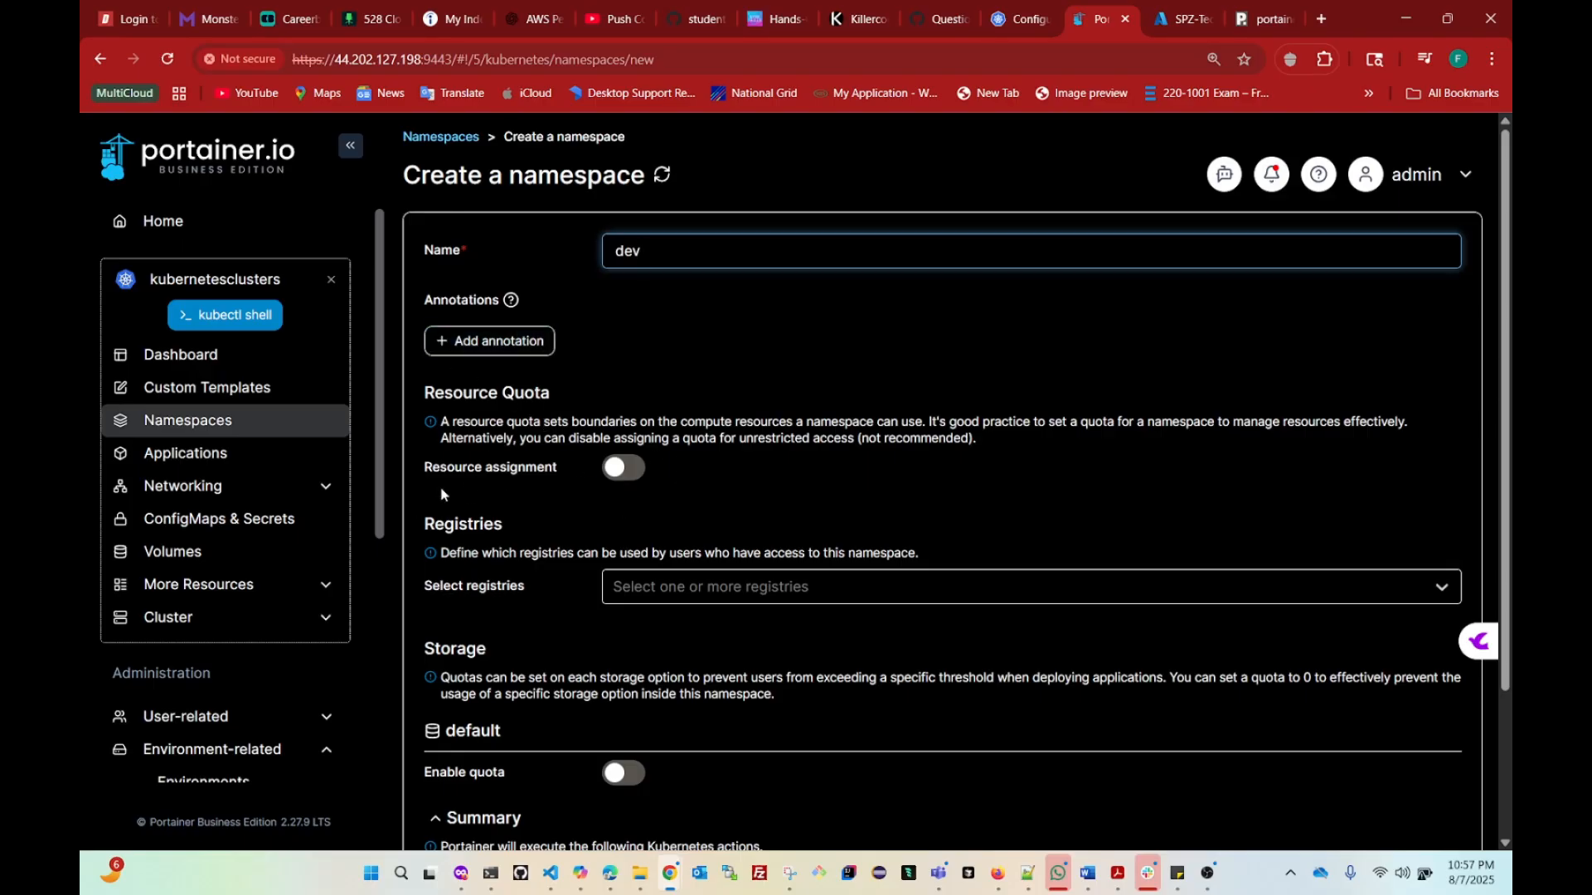
Step: Allow the ECR-Public registry for the dev namespace and create the namespace
scroll(649, 468, down, 2)
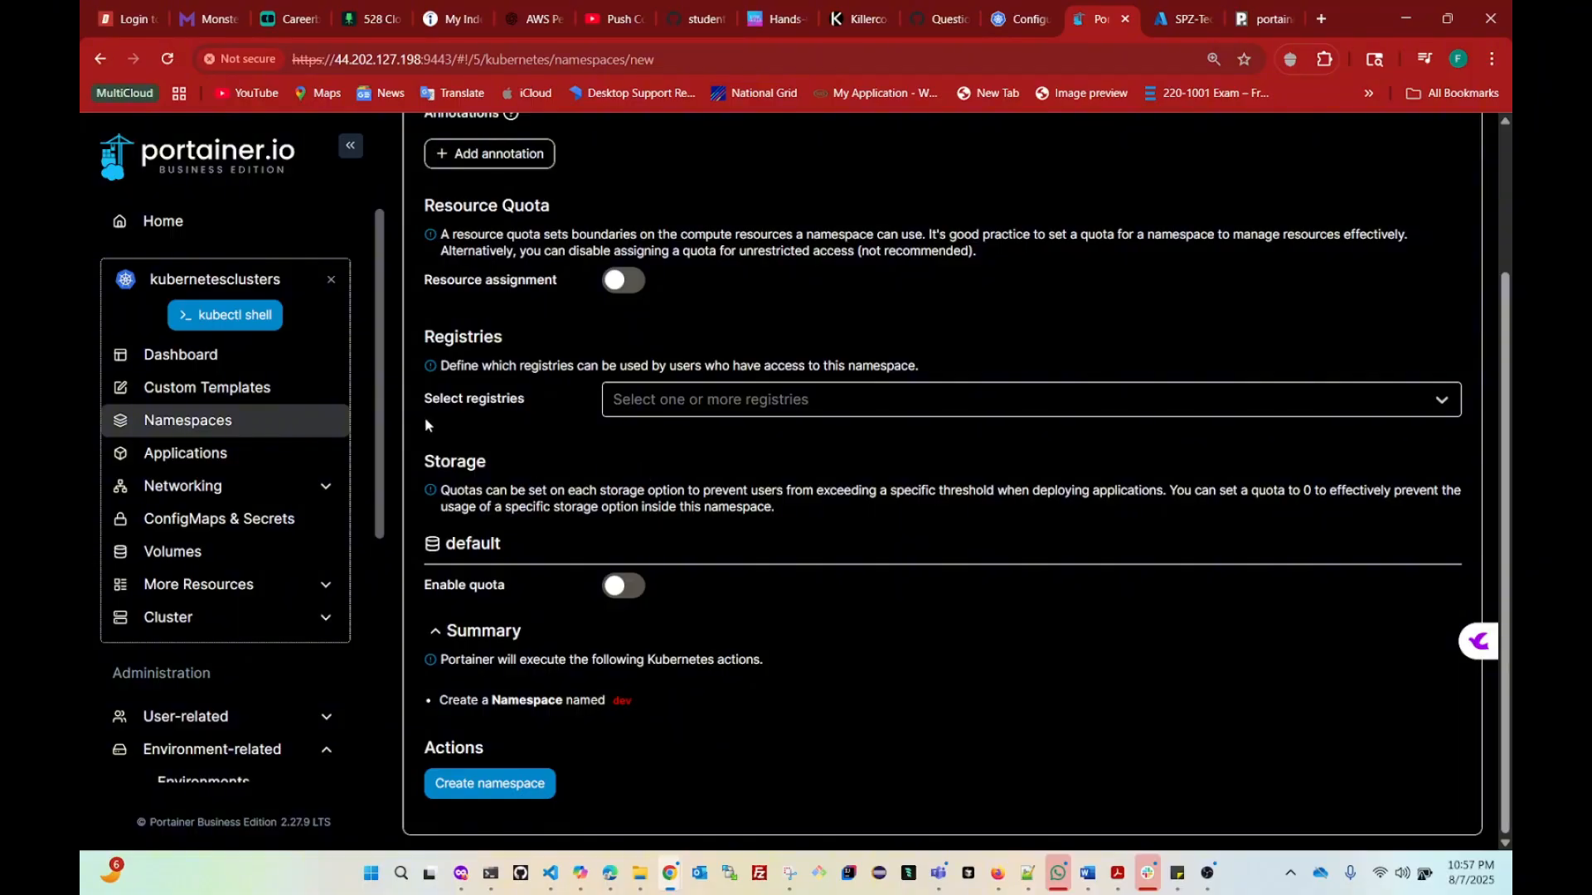
click(825, 402)
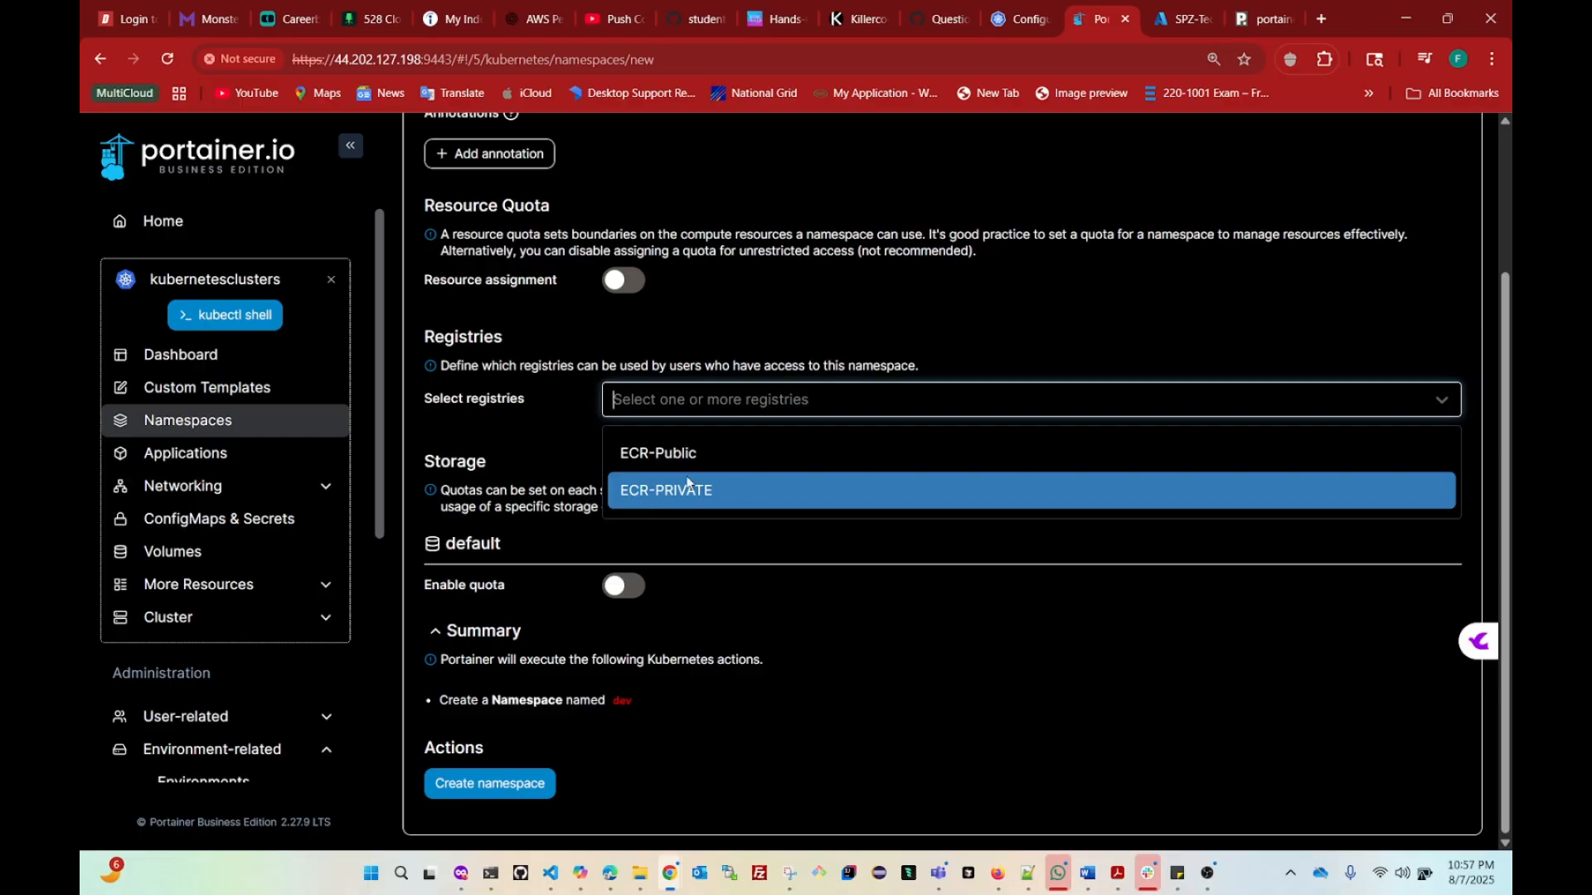
click(675, 452)
click(554, 445)
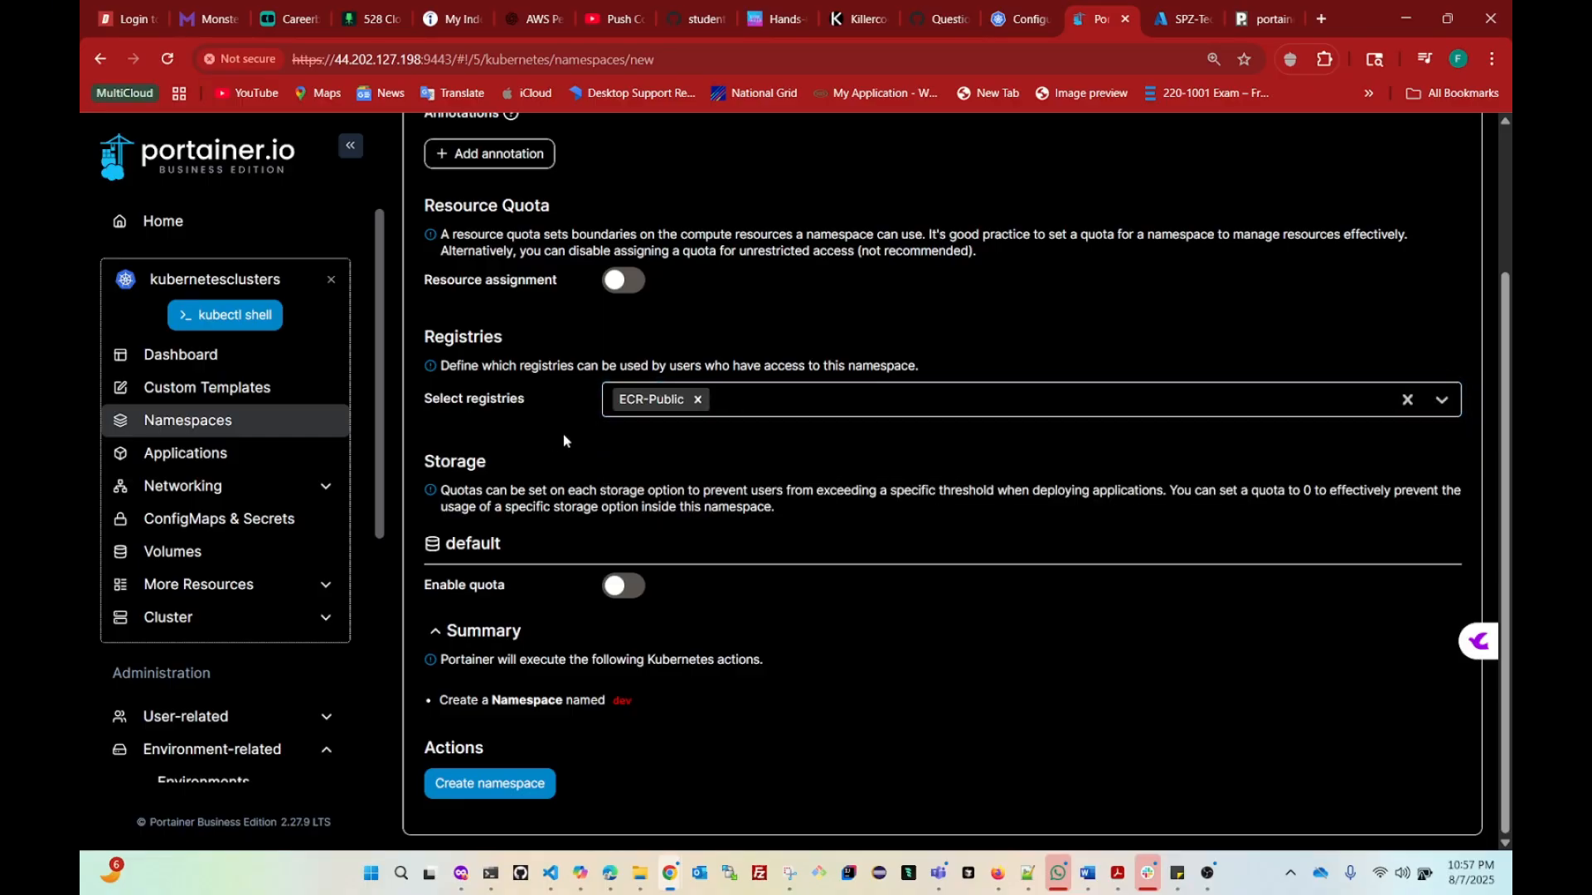
click(489, 784)
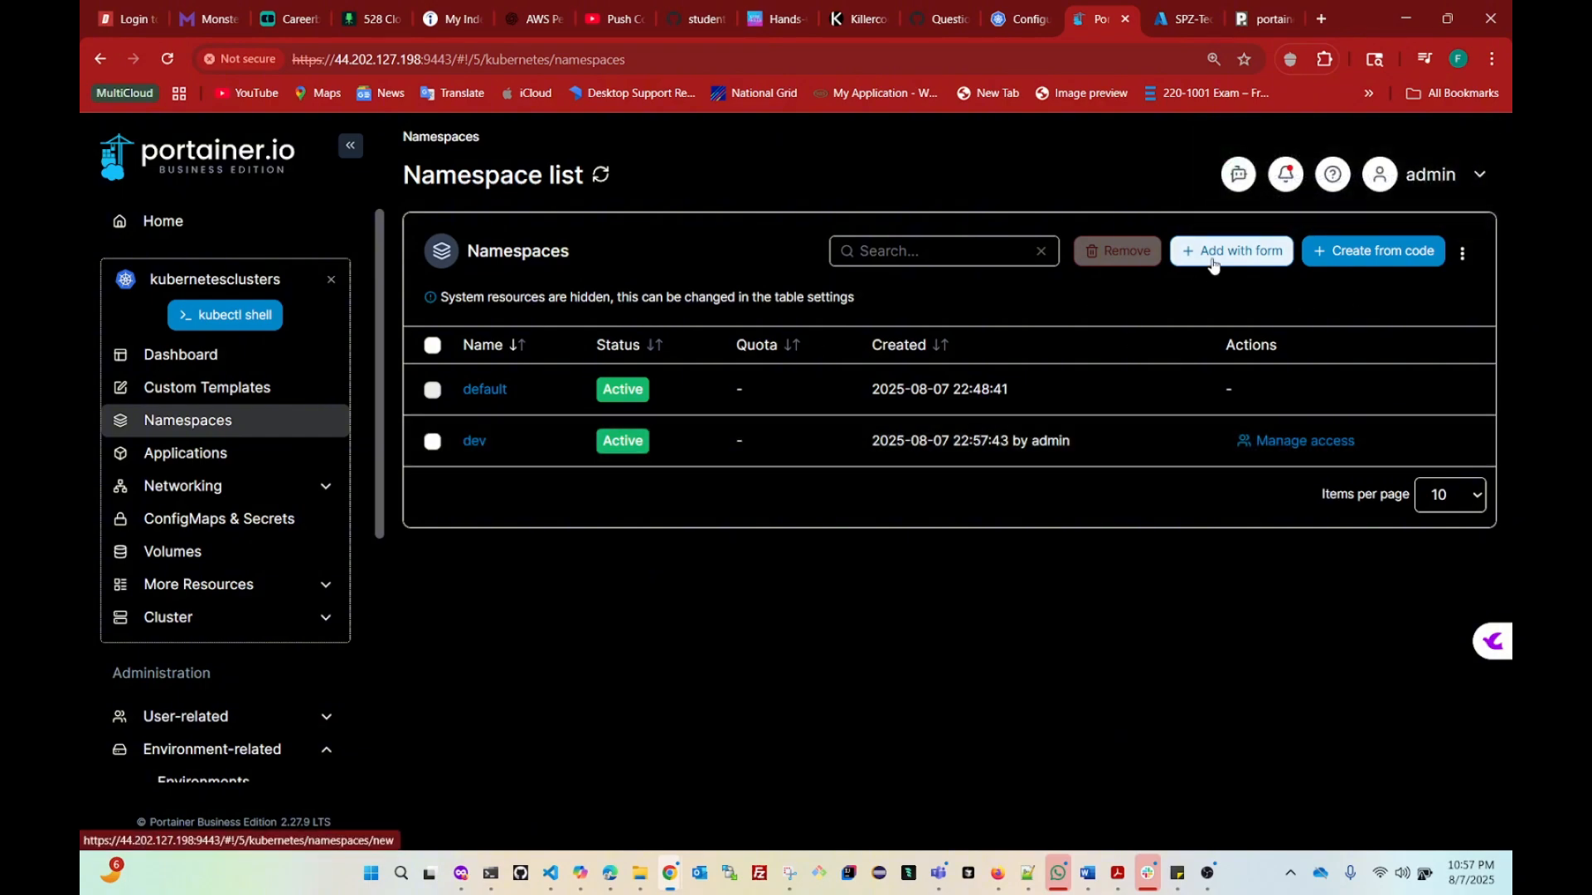
Step: Start creating a Kubernetes resource from code in the kubernetesclusters environment, using the web editor as the deployment source
click(1373, 252)
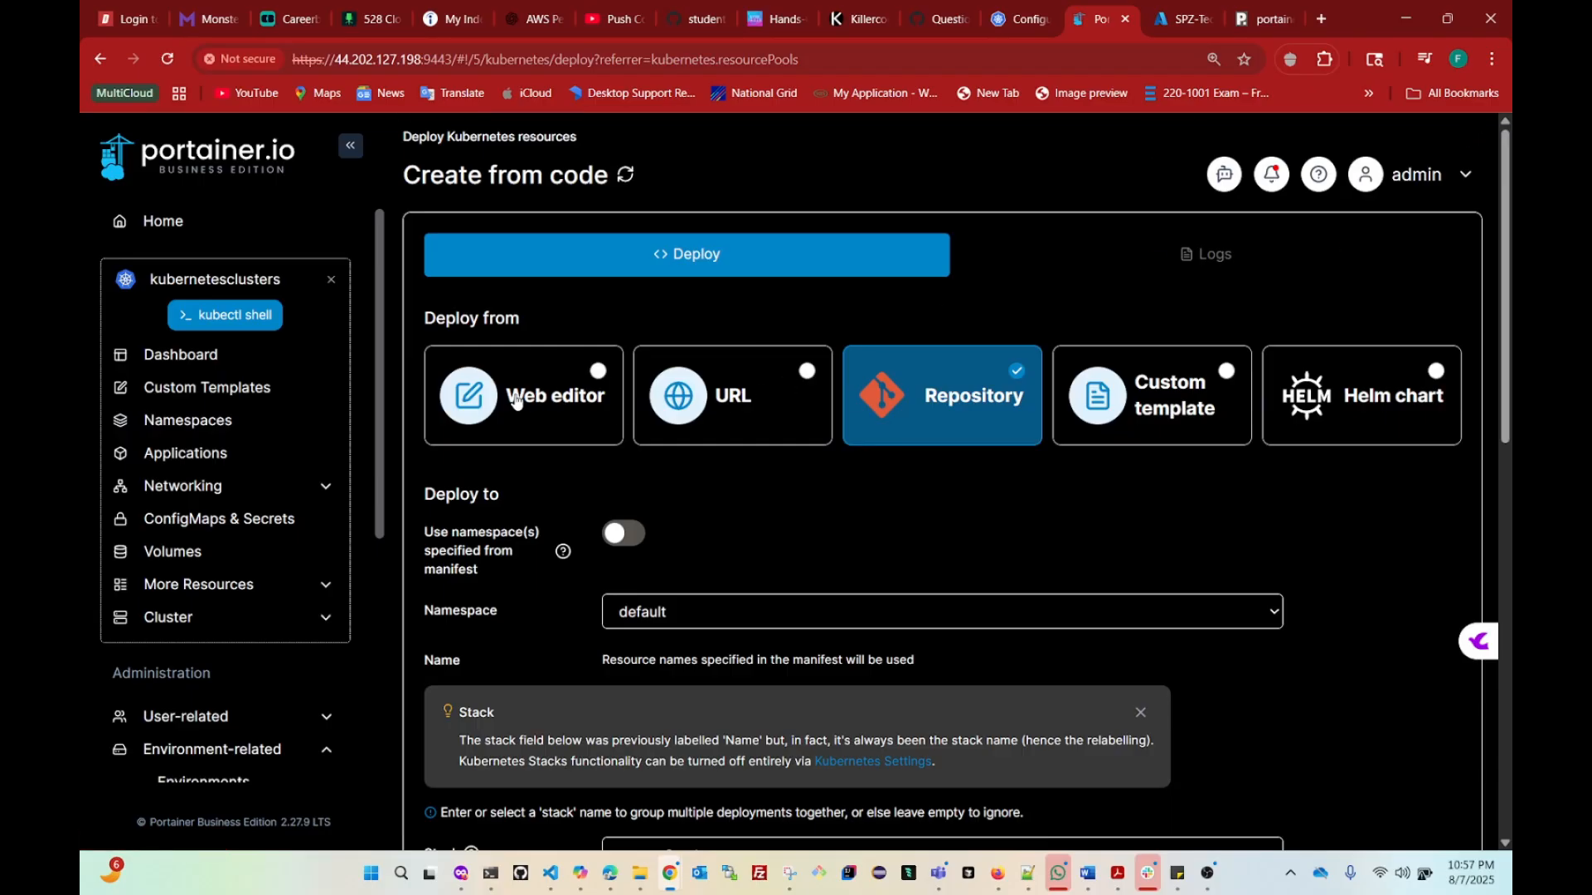
click(536, 402)
scroll(639, 494, down, 5)
scroll(638, 494, down, 3)
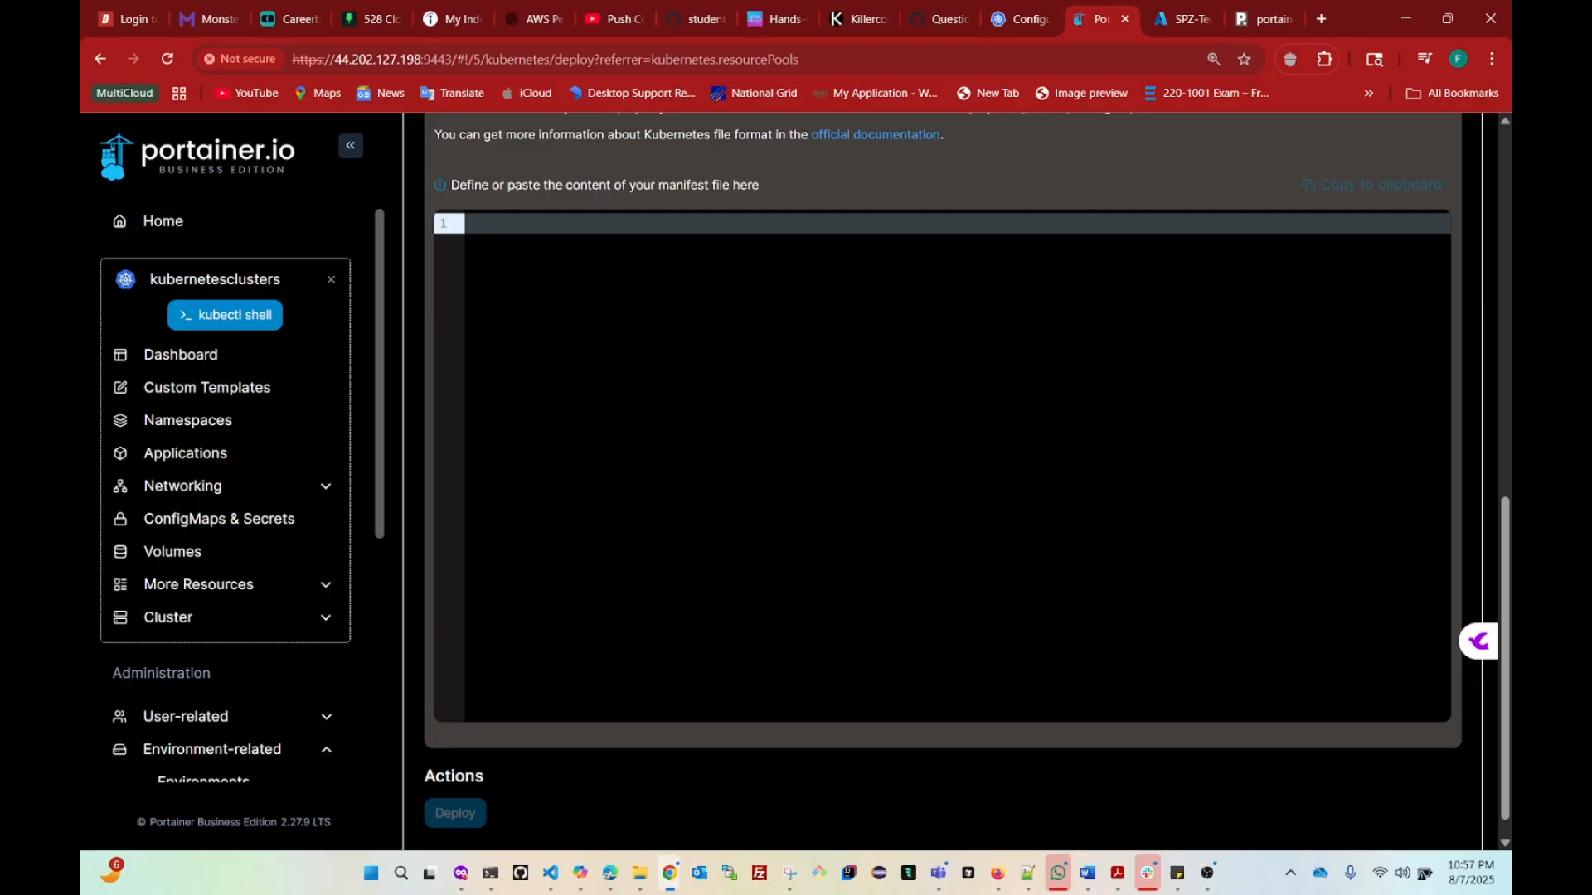
key(alt+Tab)
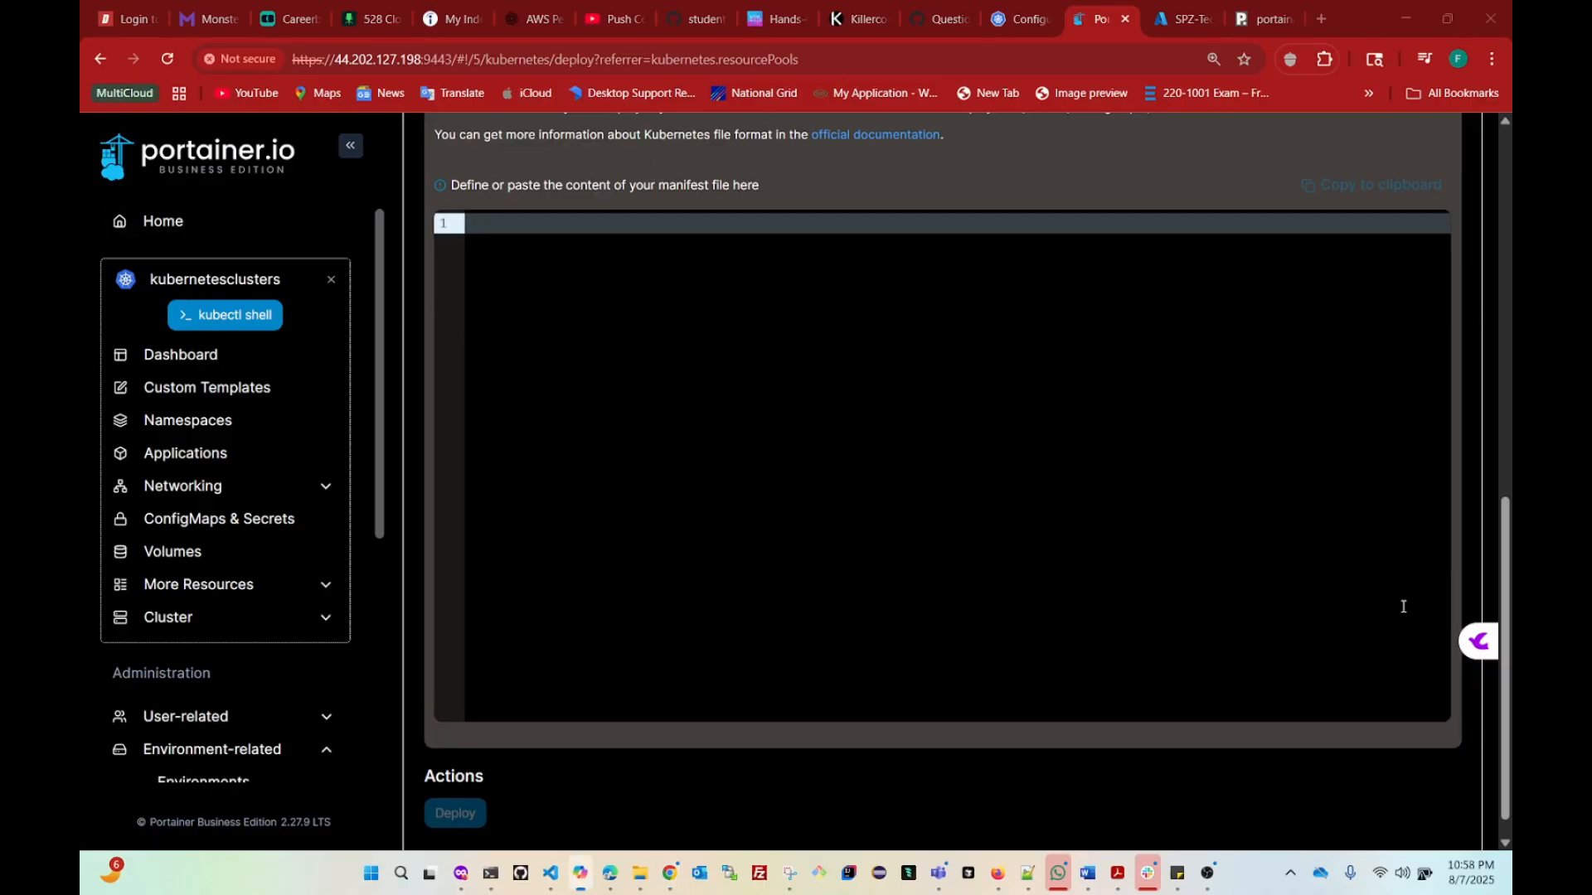
click(549, 351)
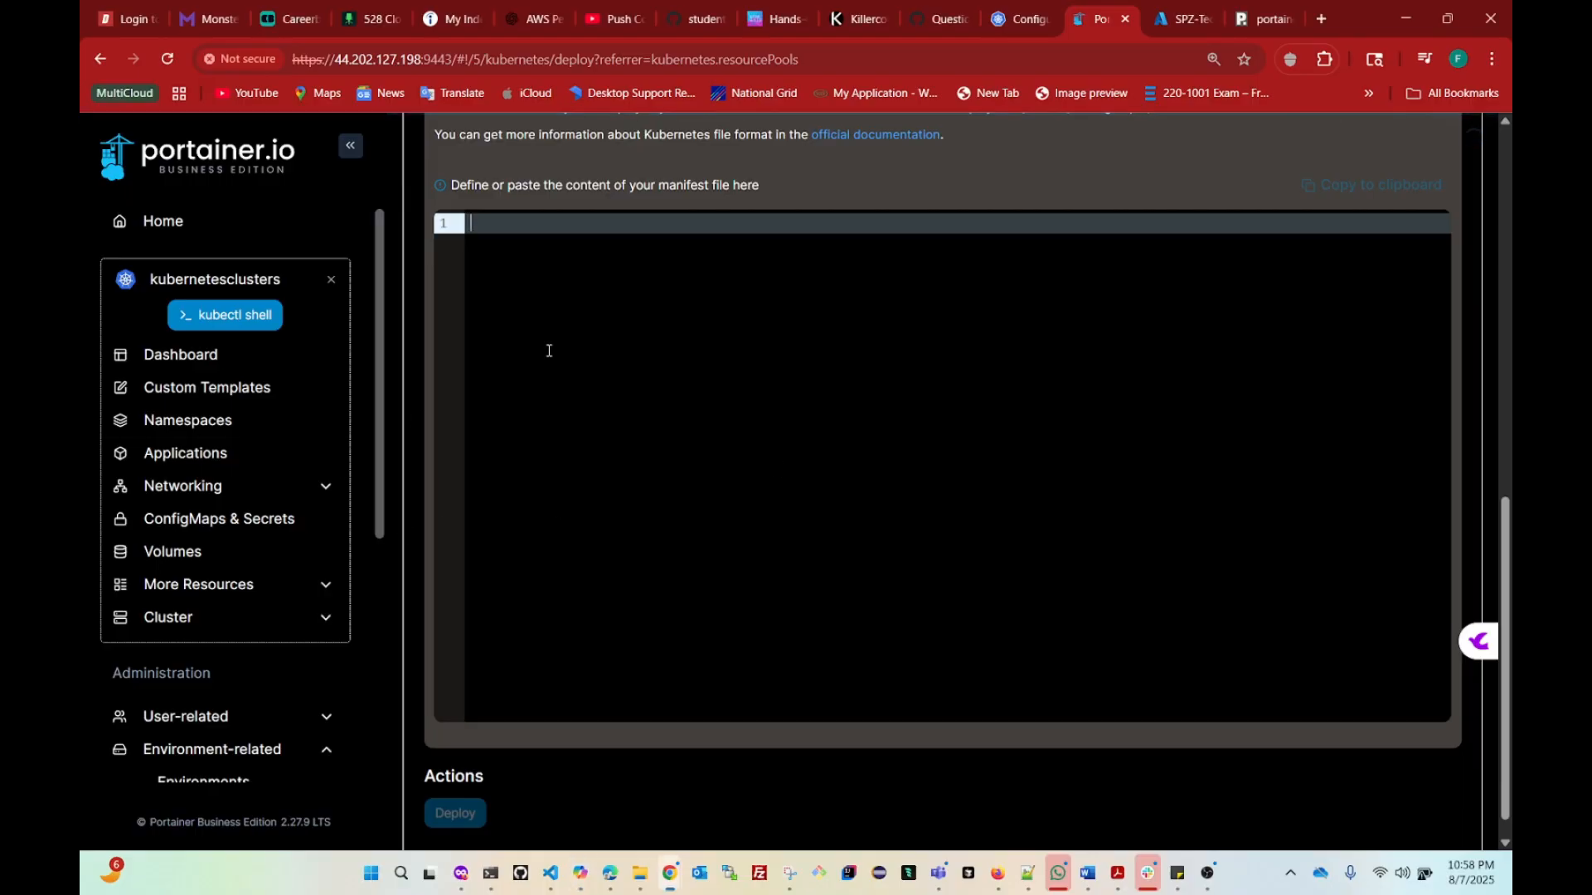
Step: Begin the manifest with the lines "apiVersion: v1" and "kind: Namespace"
text(api)
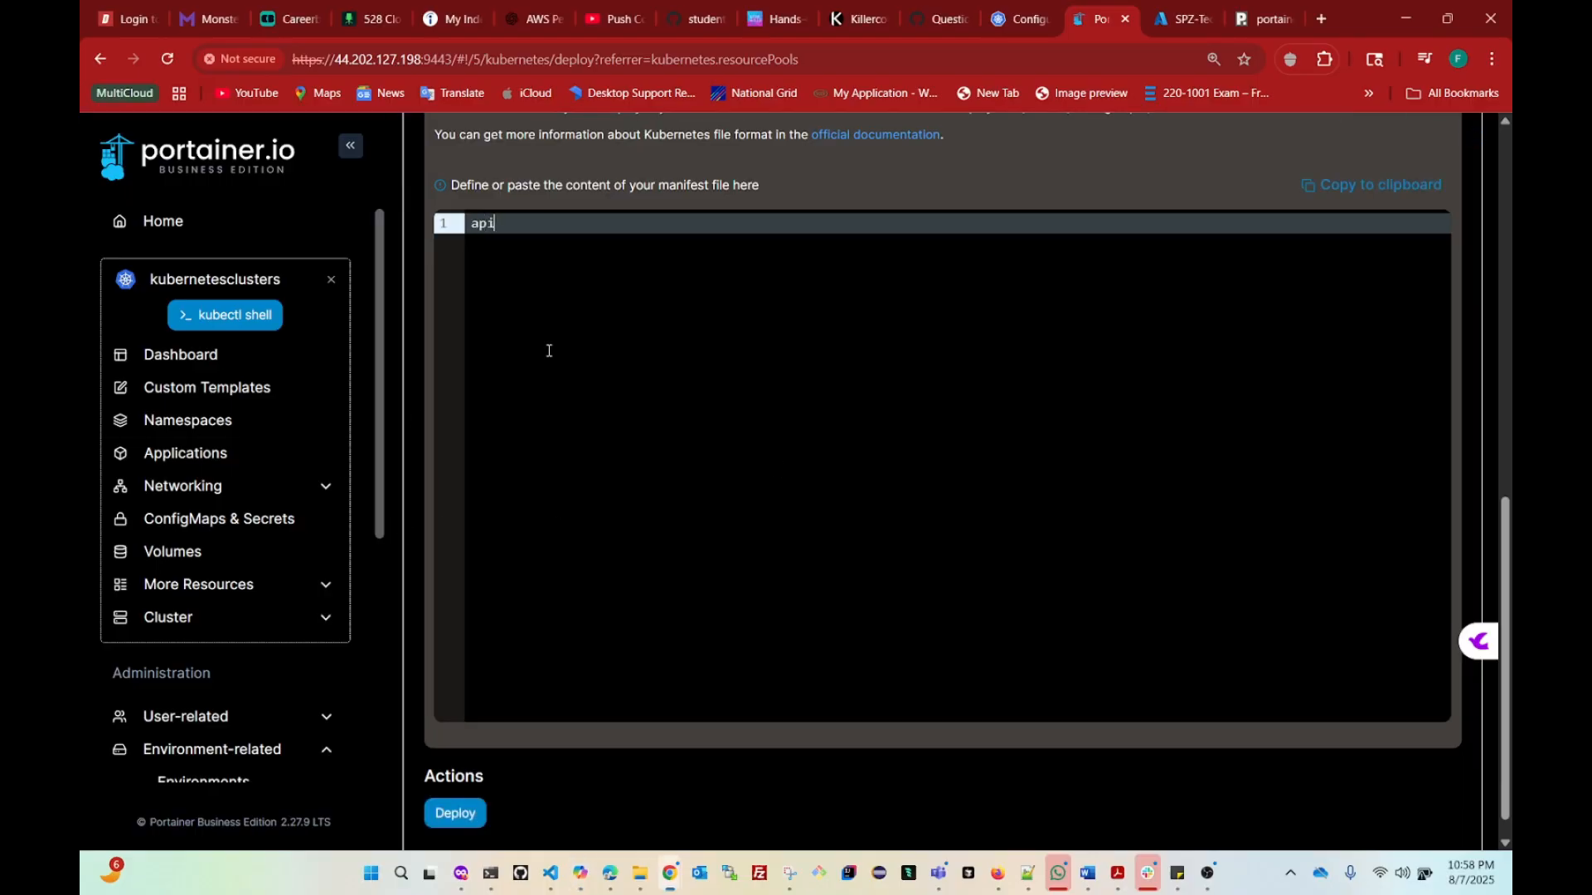
text(Version: v1)
key(Return)
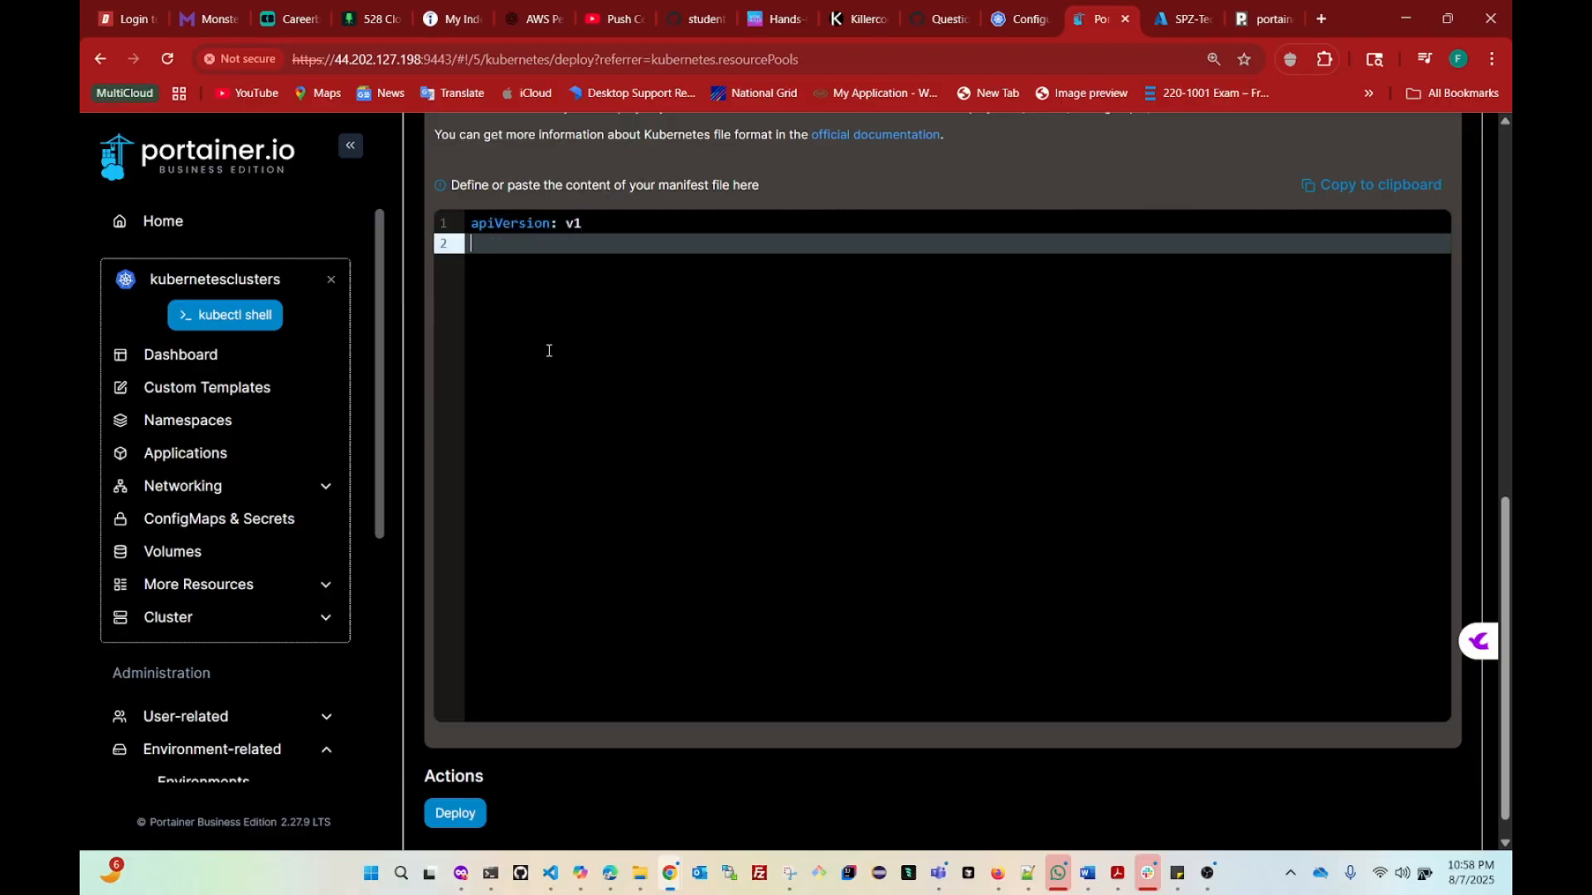
text(kind)
text(; Namespace)
key(Return)
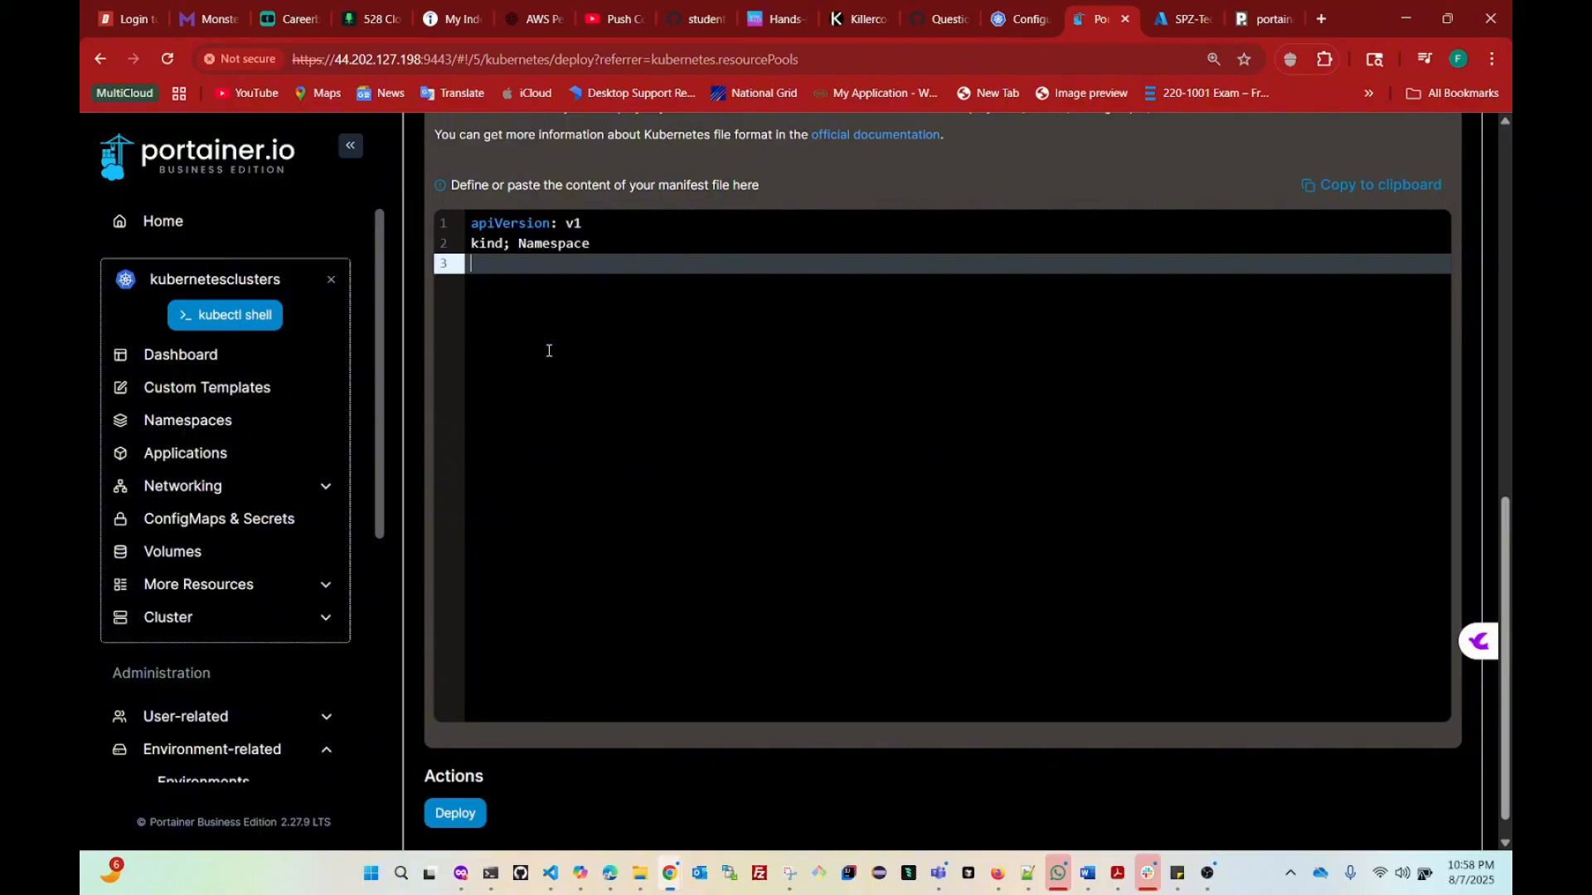
click(510, 246)
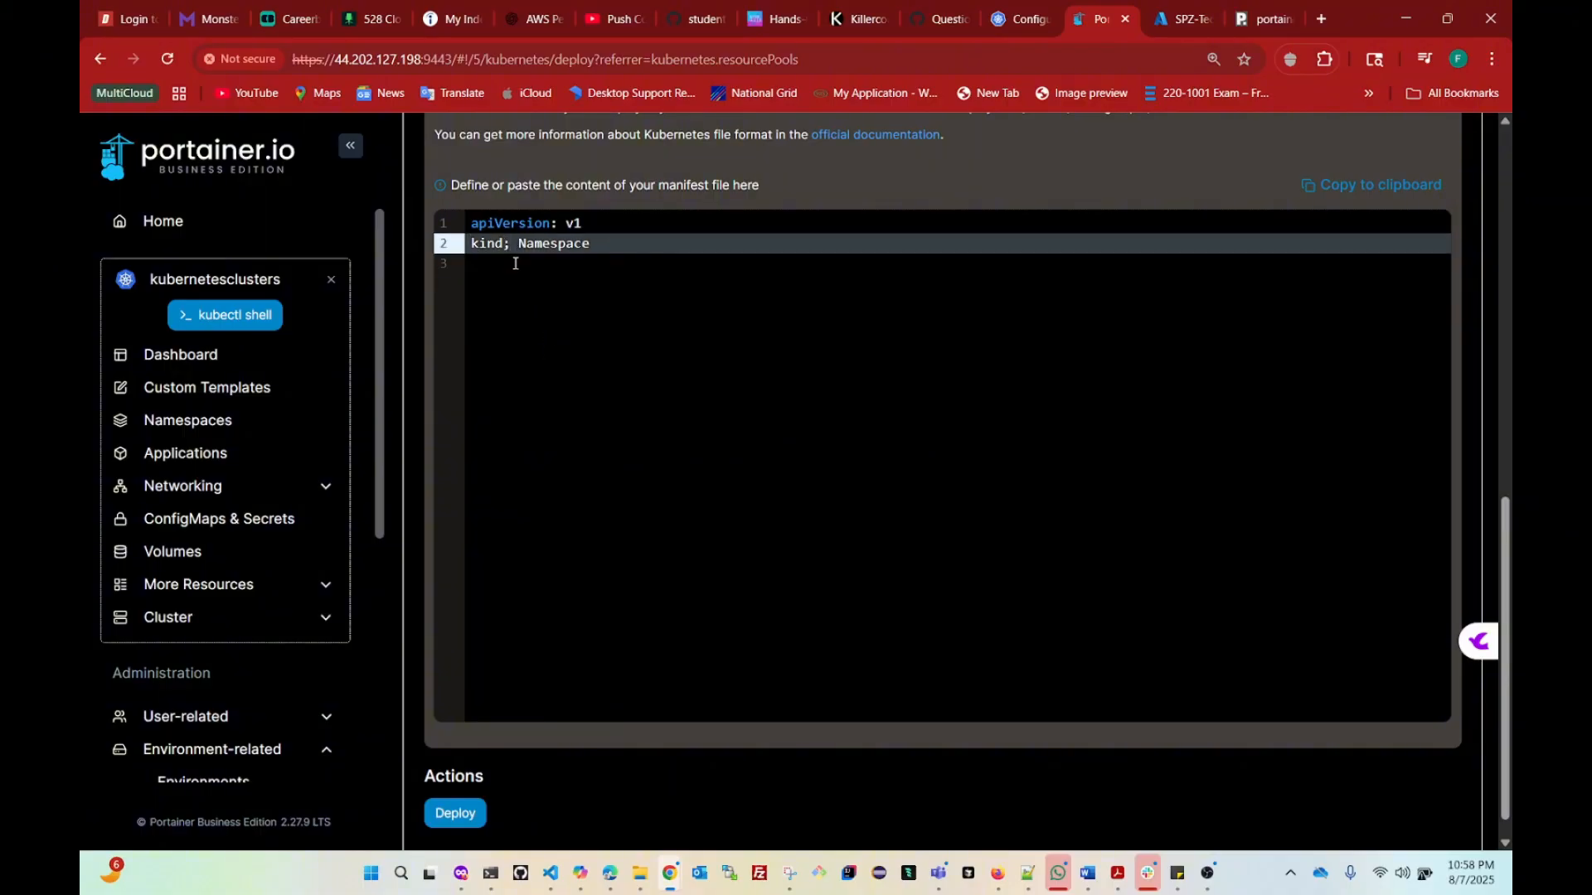
key(BackSpace)
text(:)
click(612, 246)
key(Return)
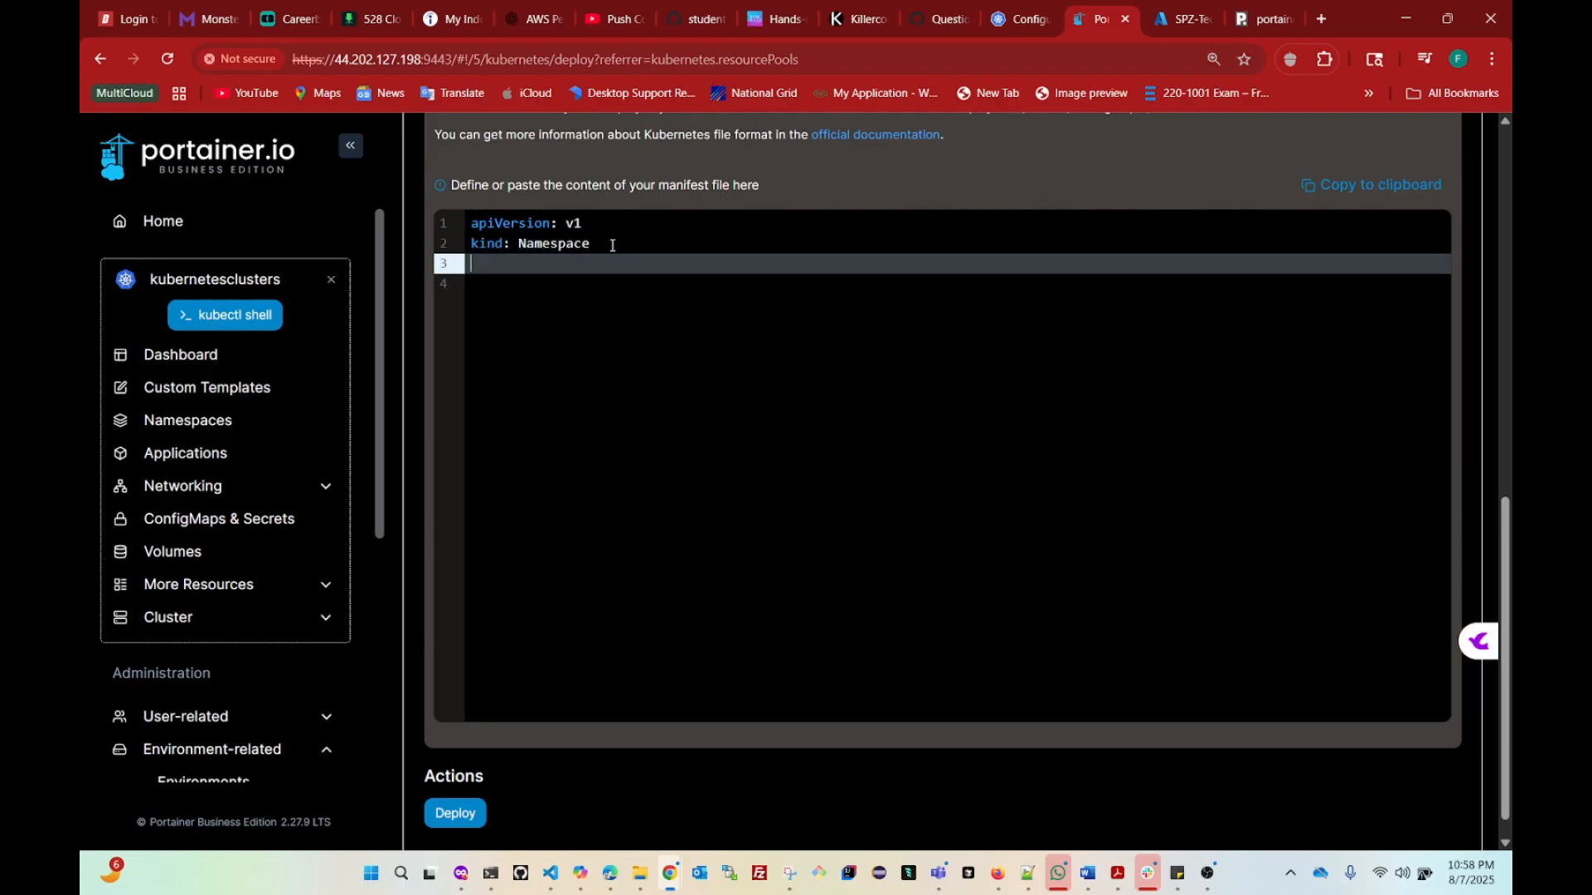
Step: Add a metadata section with "name: staging" to the manifest and deploy it
text(metadata:)
key(Return)
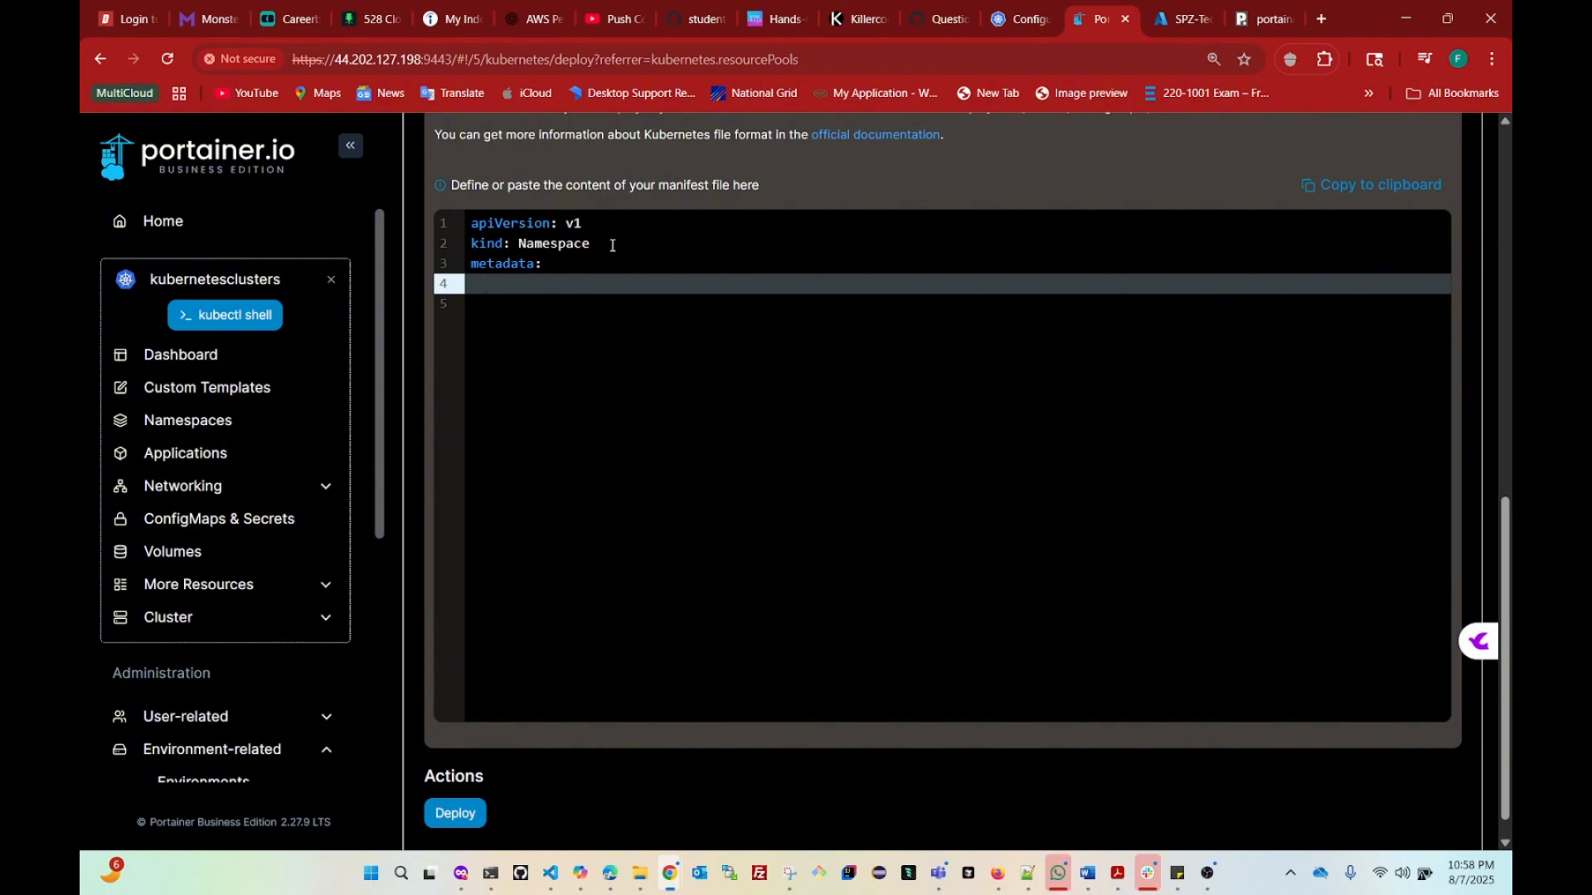
text(staging)
click(530, 391)
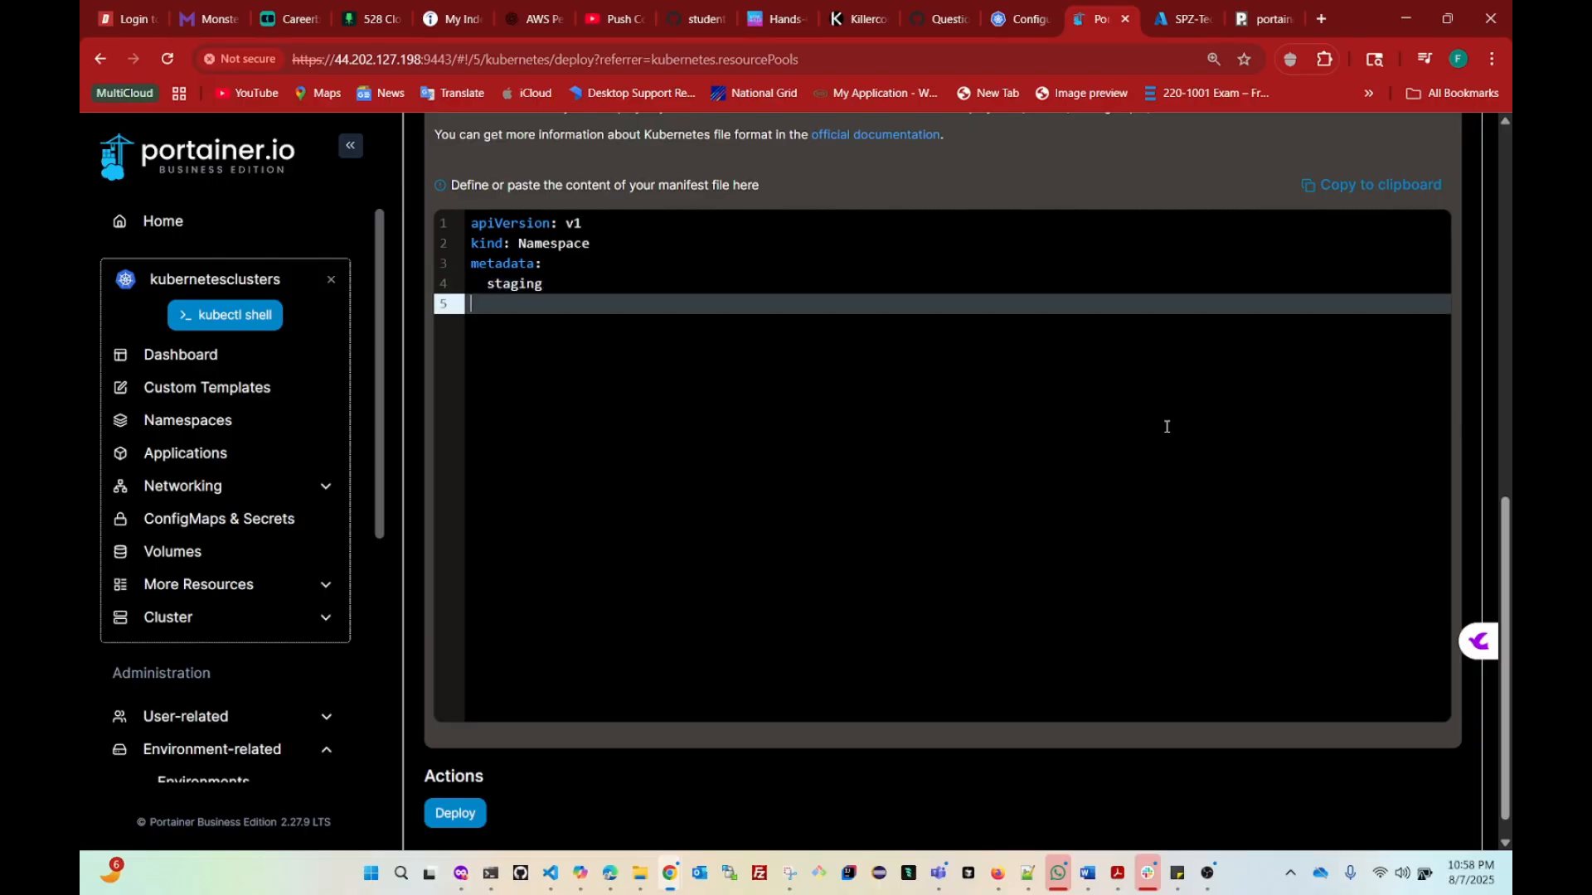
click(490, 286)
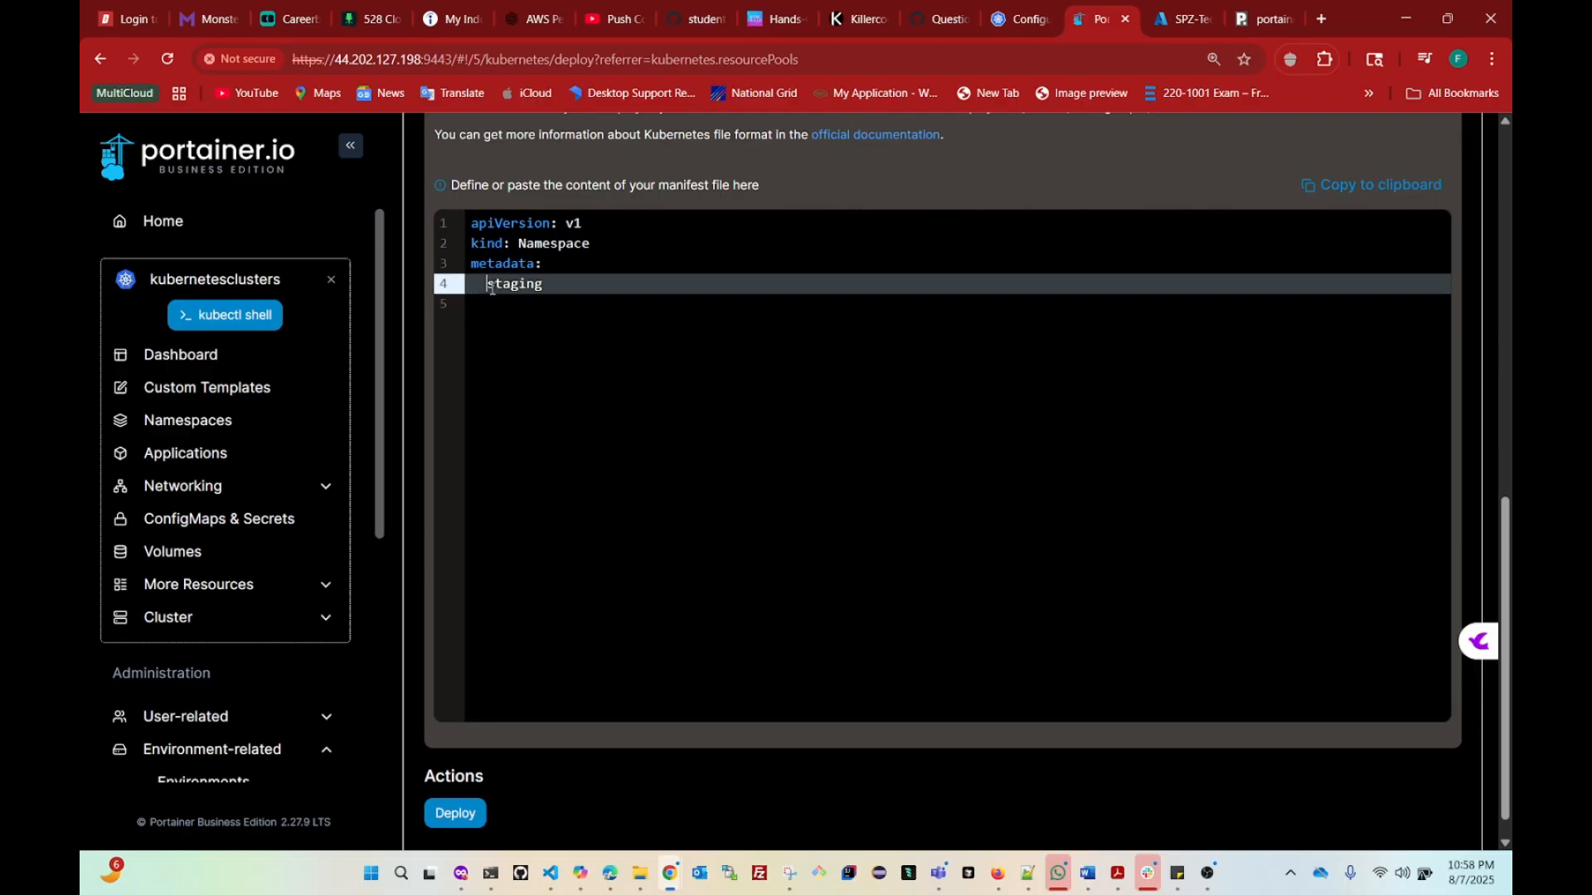
text(name:)
click(570, 330)
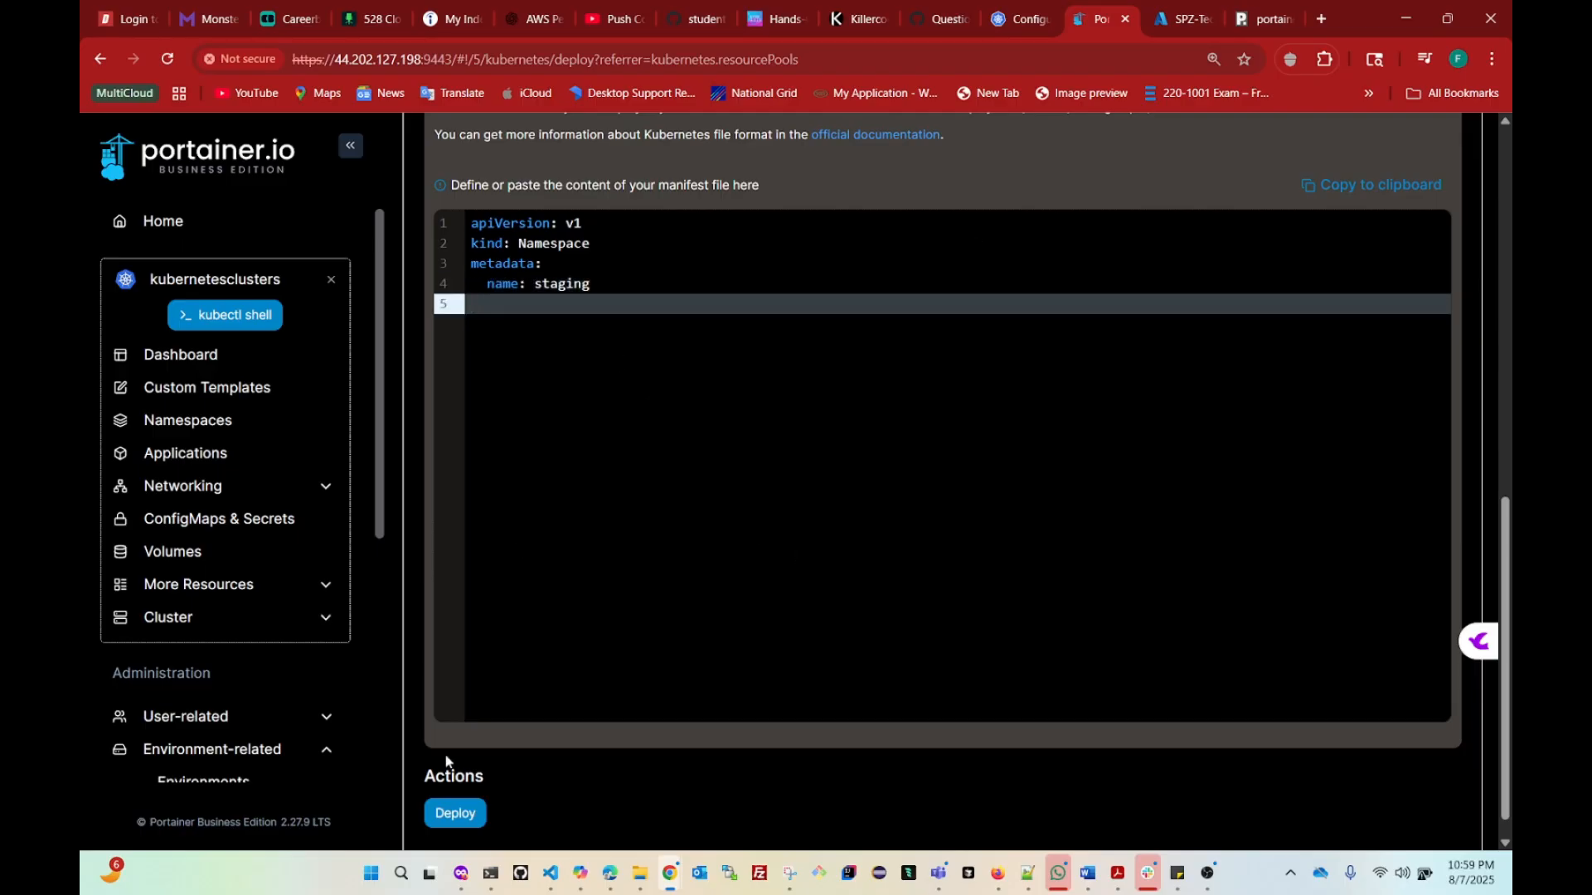
click(448, 814)
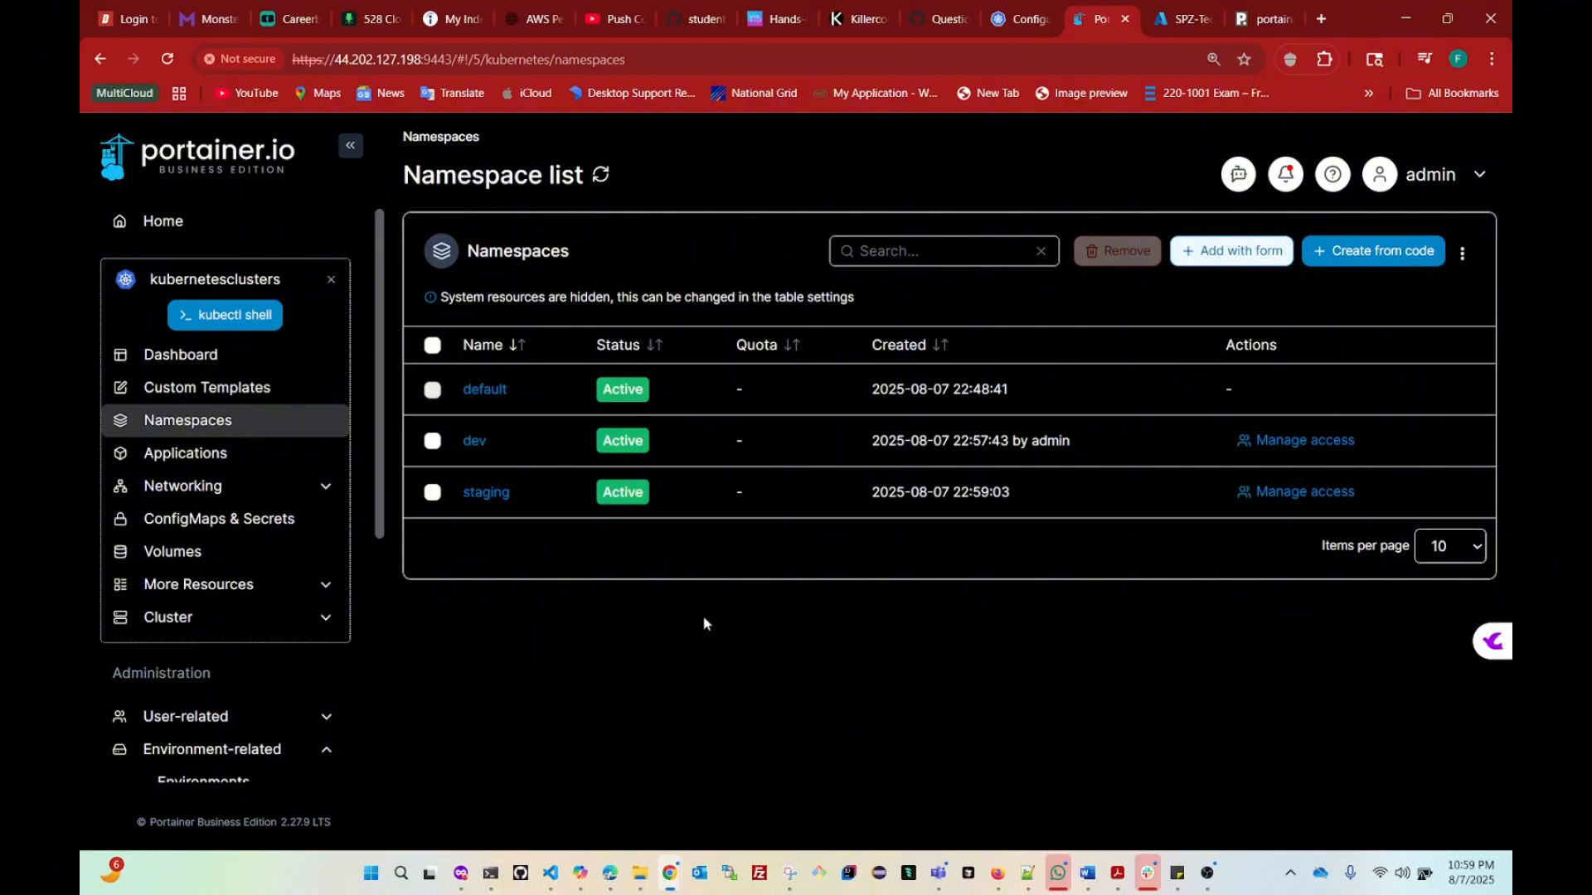
Step: Look through the environment's applications, services, ingresses, ConfigMaps and cluster details
click(183, 465)
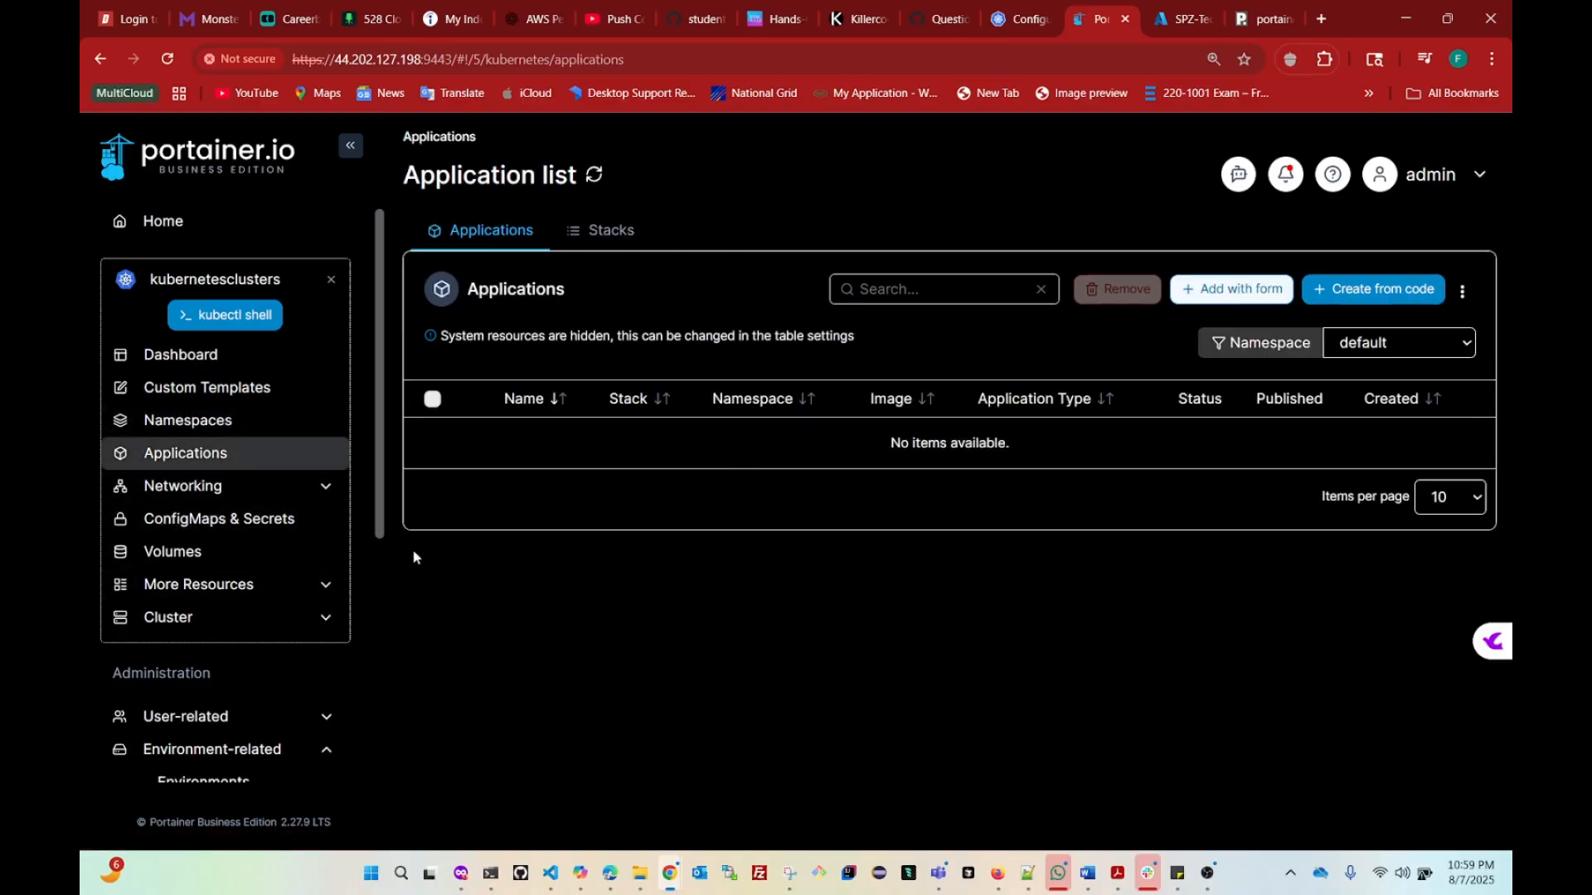
click(186, 490)
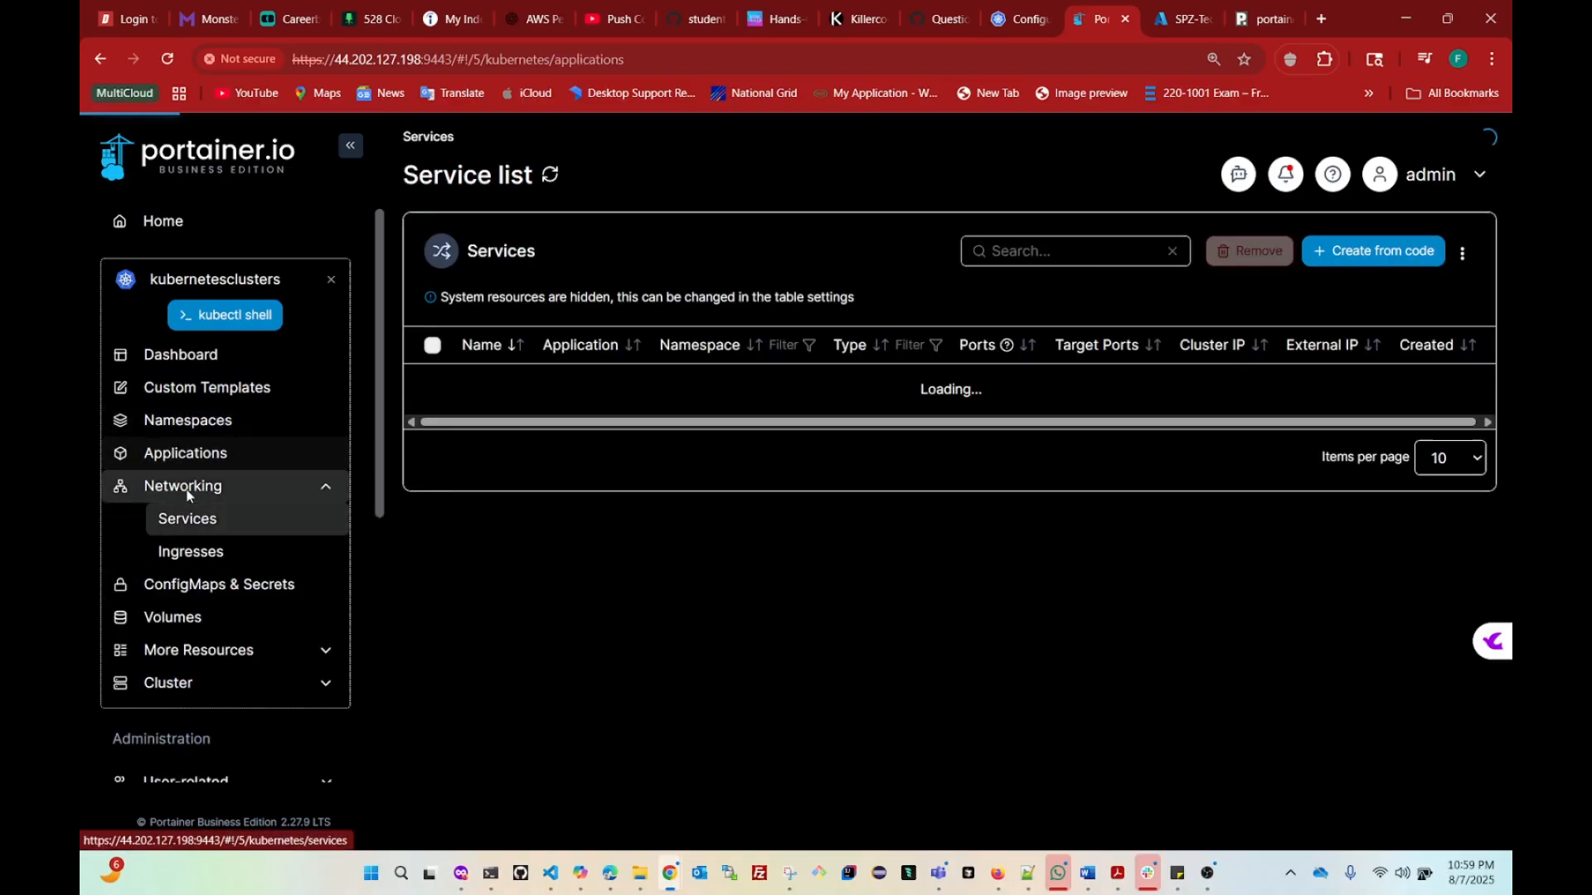
click(179, 553)
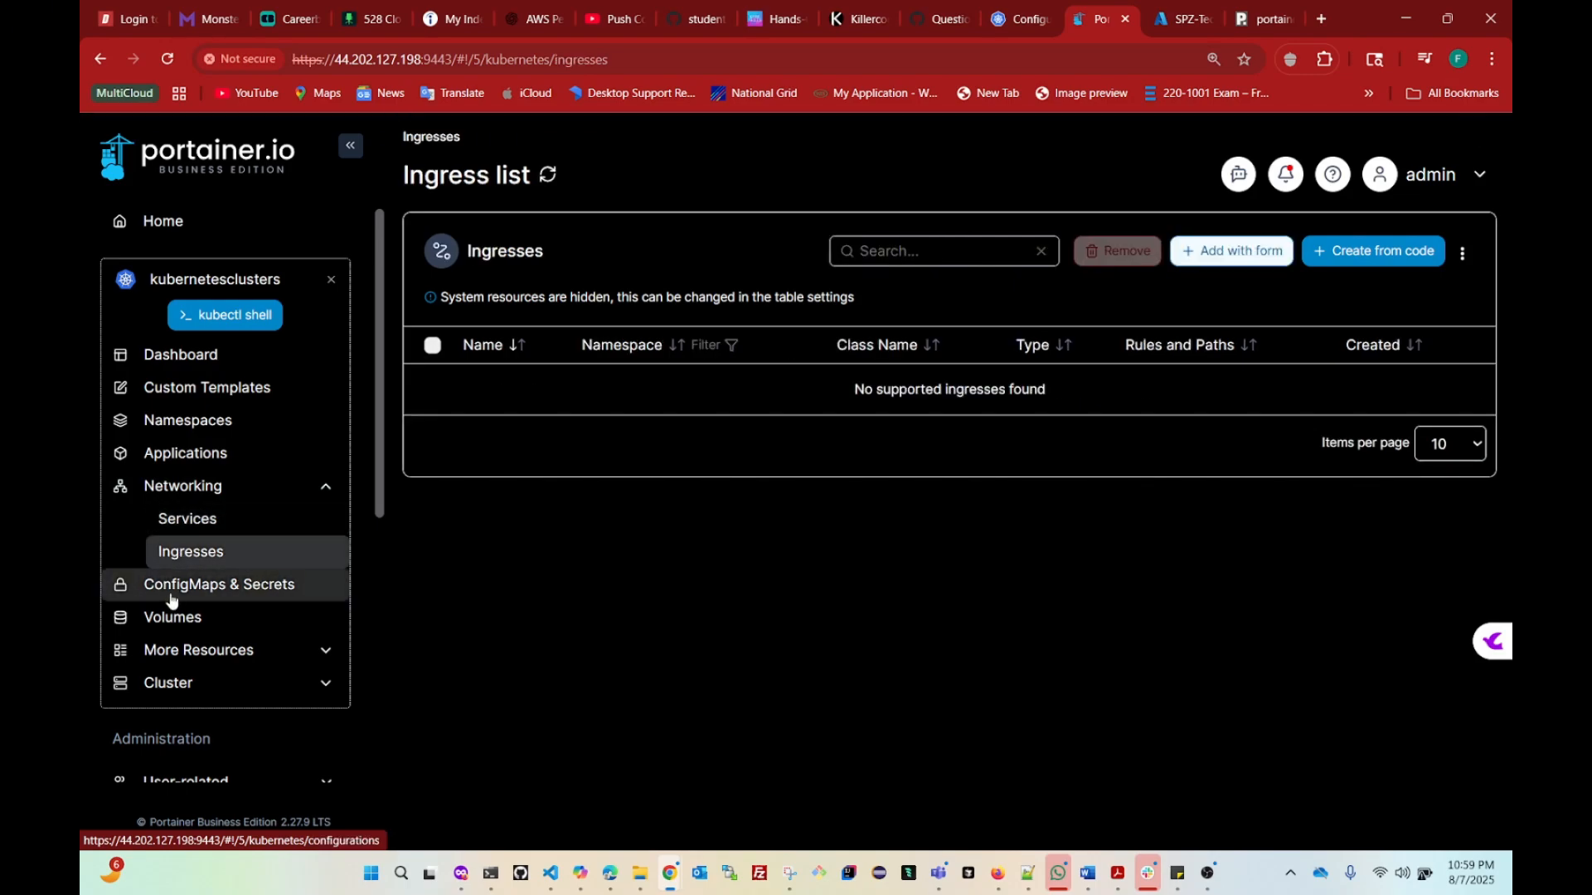
click(171, 592)
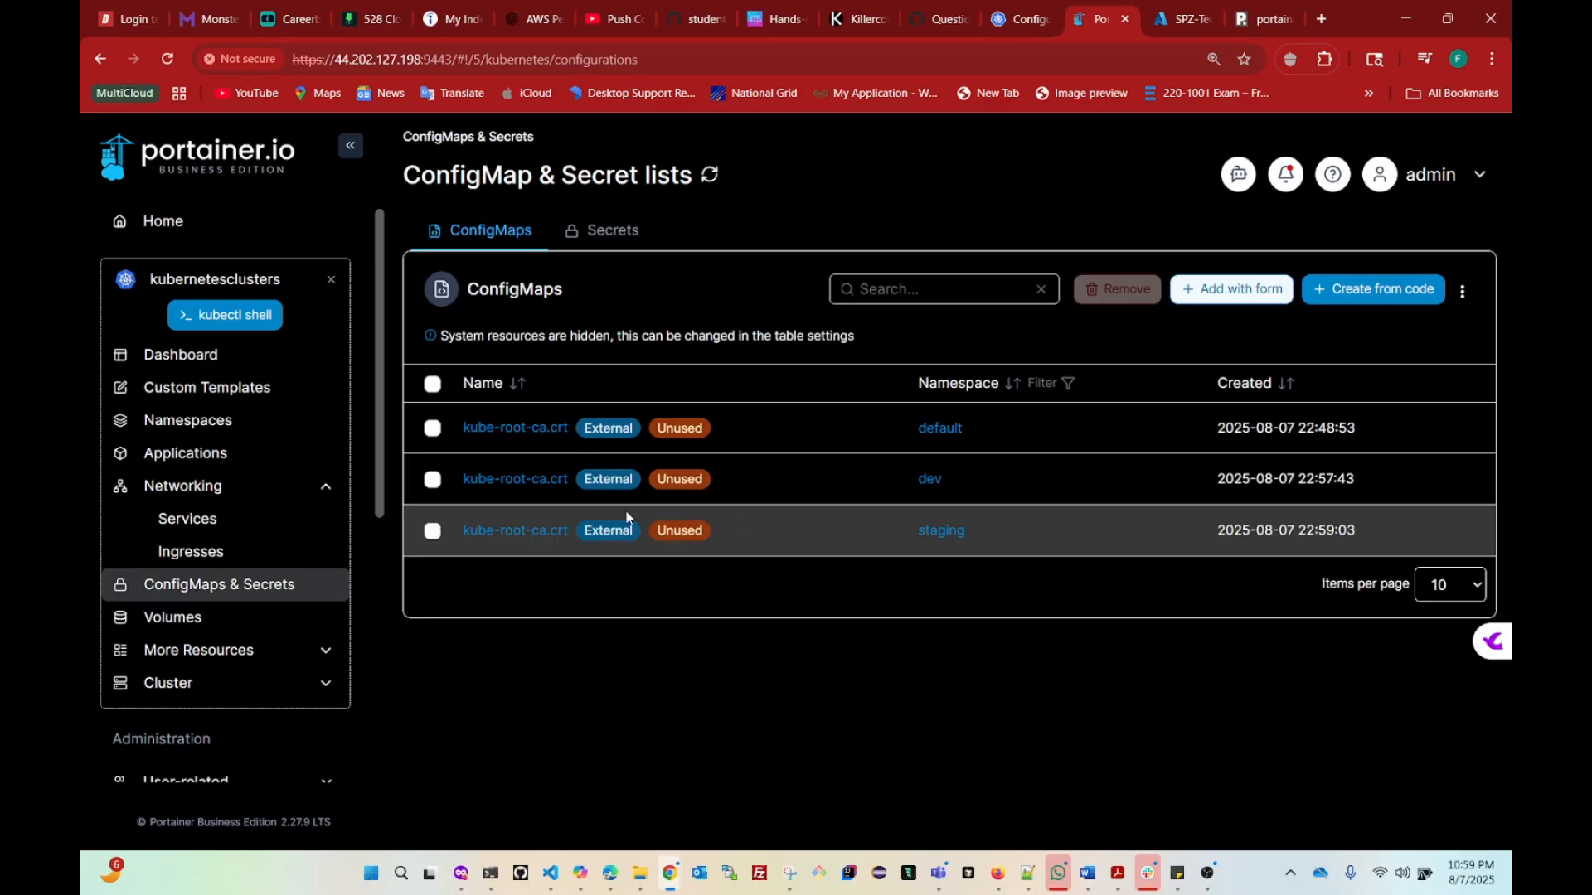
click(176, 687)
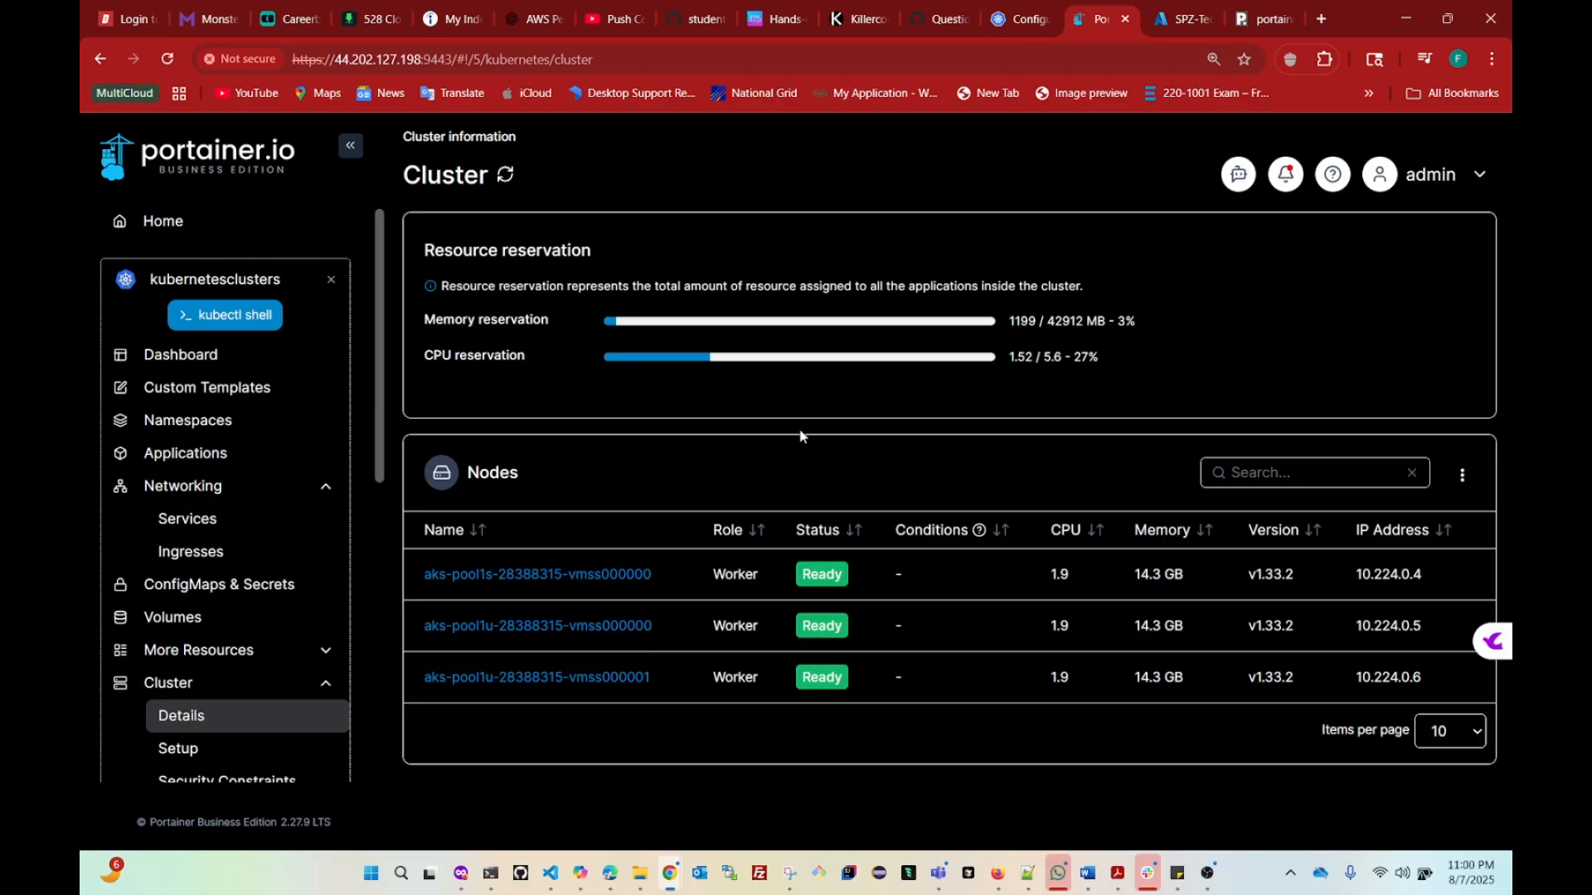
Step: Launch the kubectl shell for the kubernetesclusters environment and minimize it
click(226, 320)
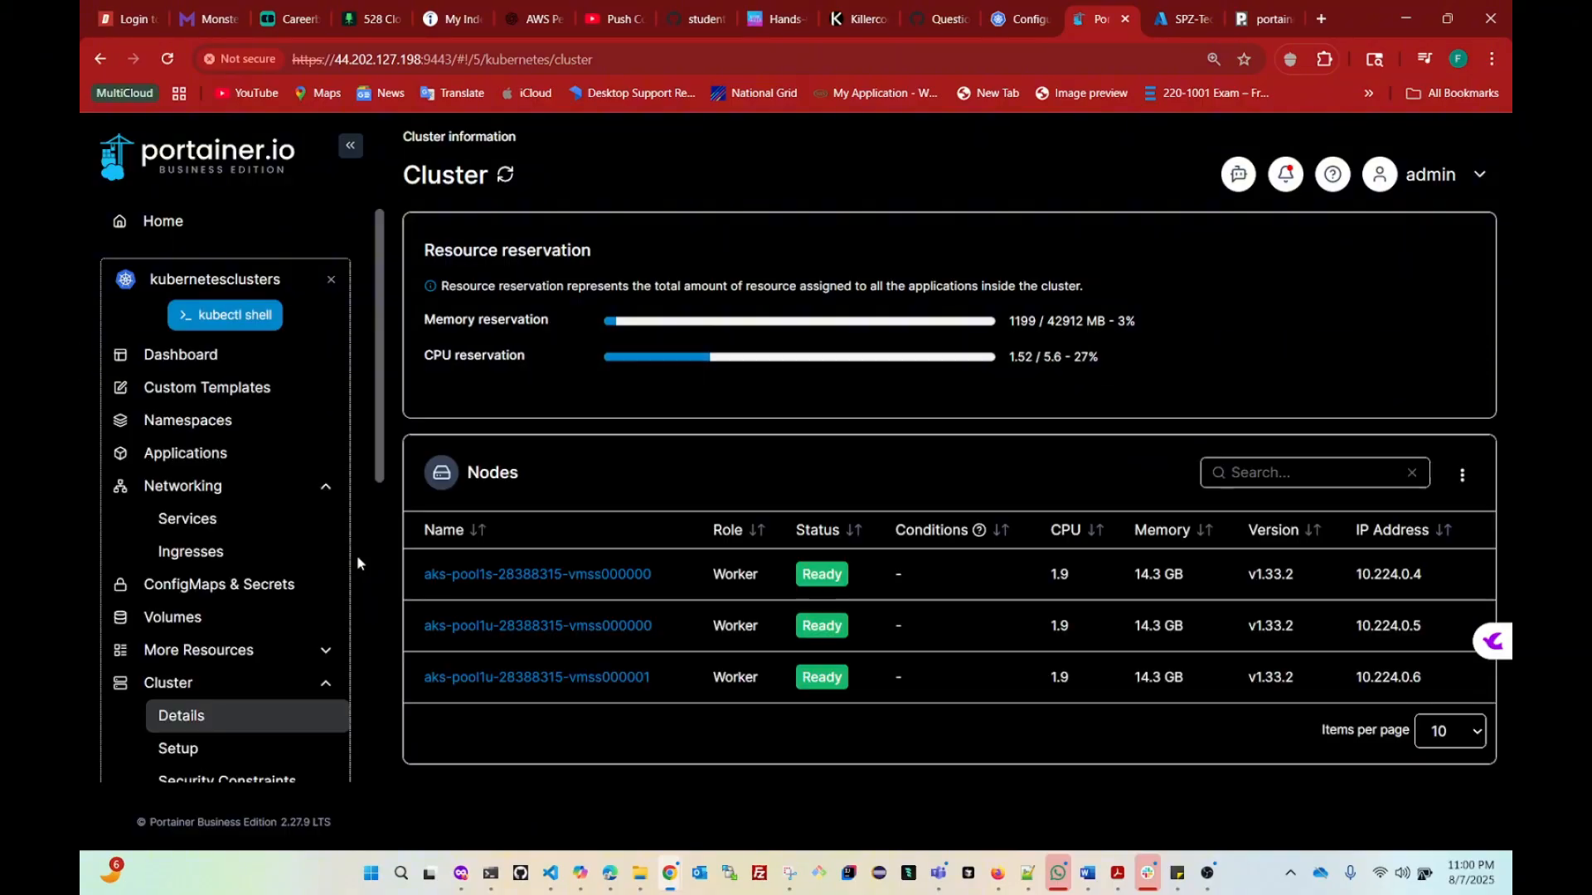
click(225, 315)
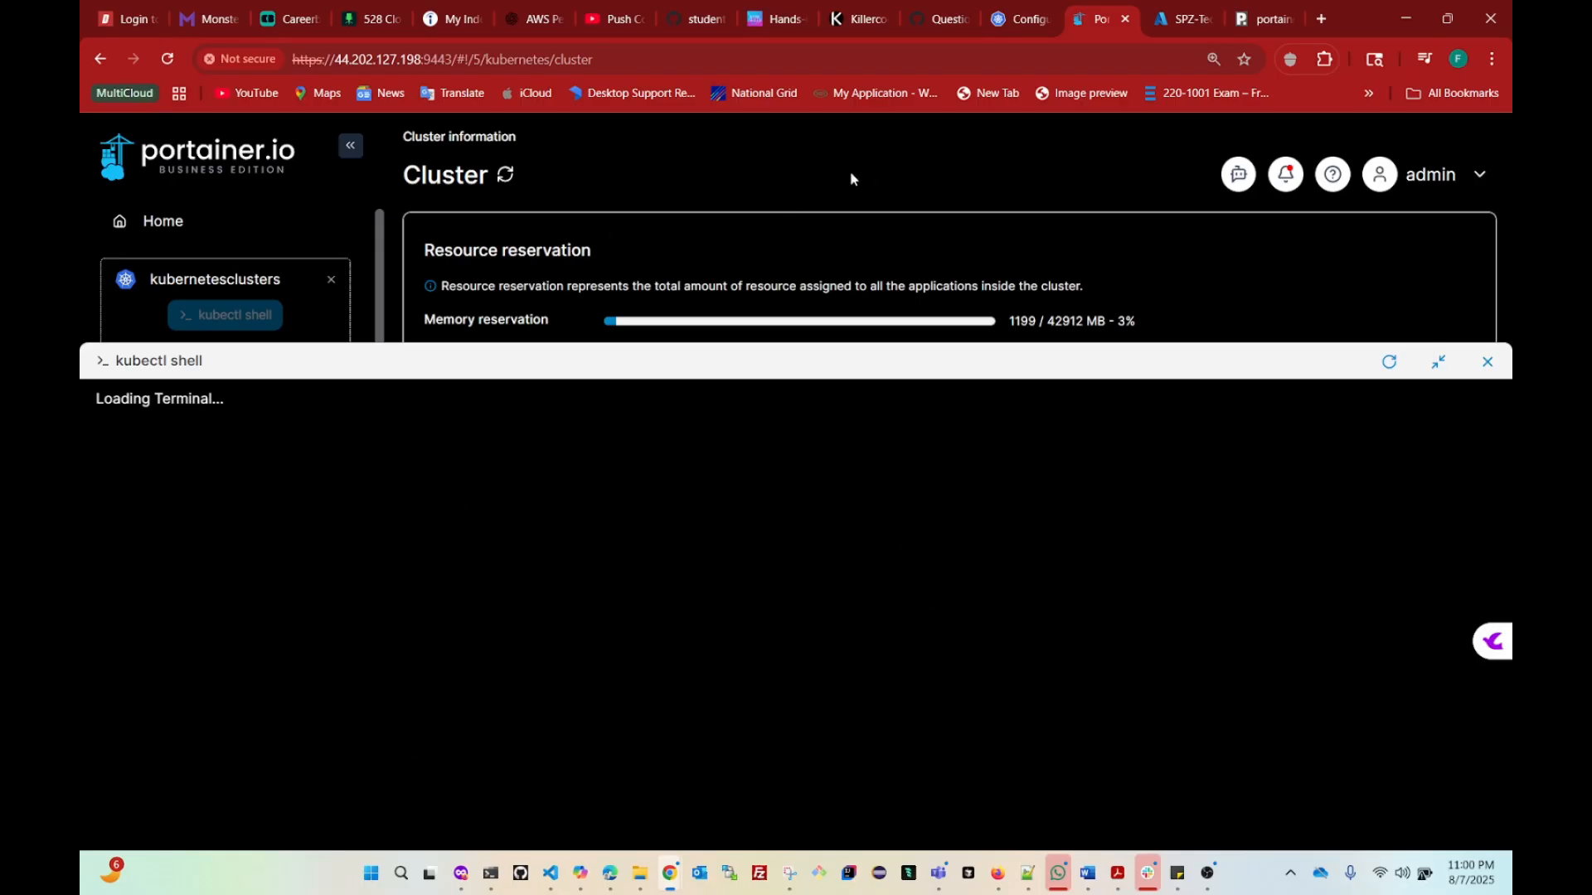
click(1439, 367)
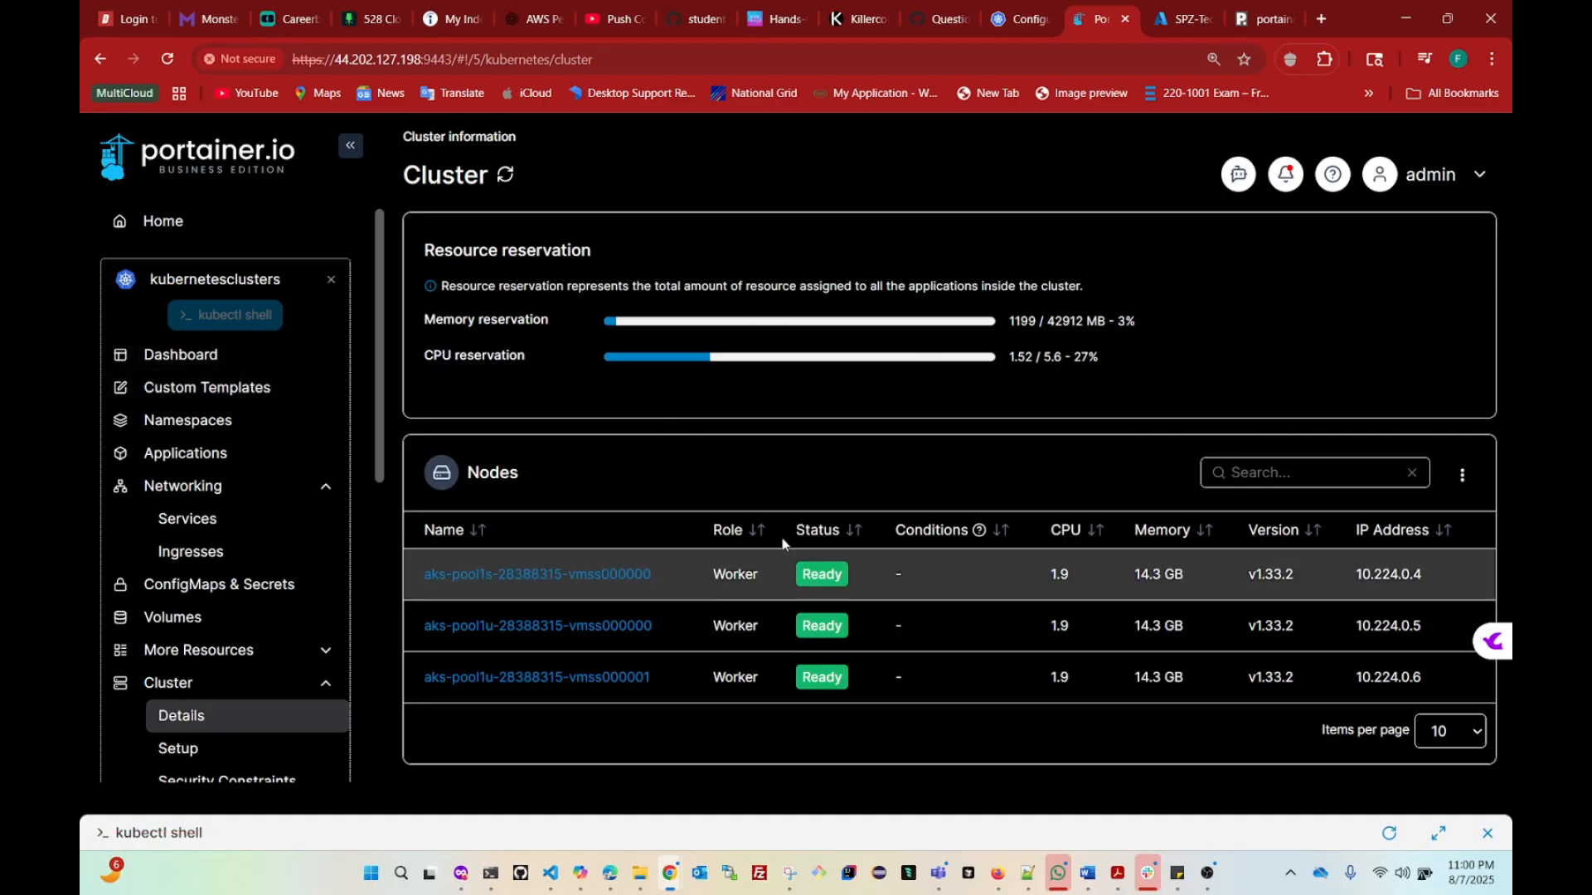
Step: Switch to the Azure portal, list the Kubernetes services at 150% page zoom and select the kubernetesclusters entry
click(1179, 20)
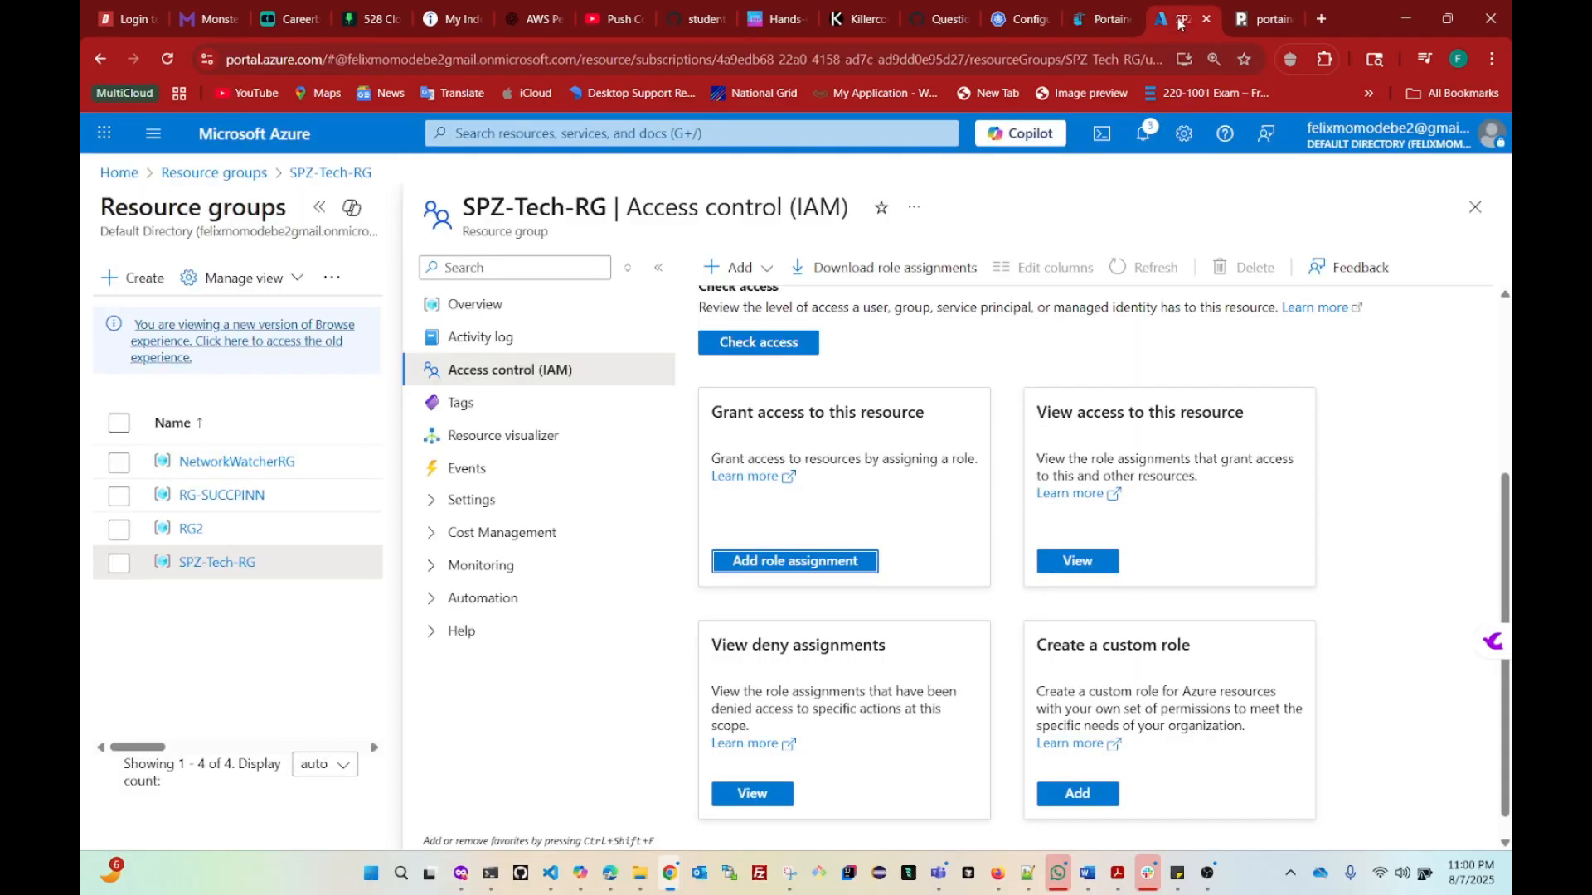
click(555, 134)
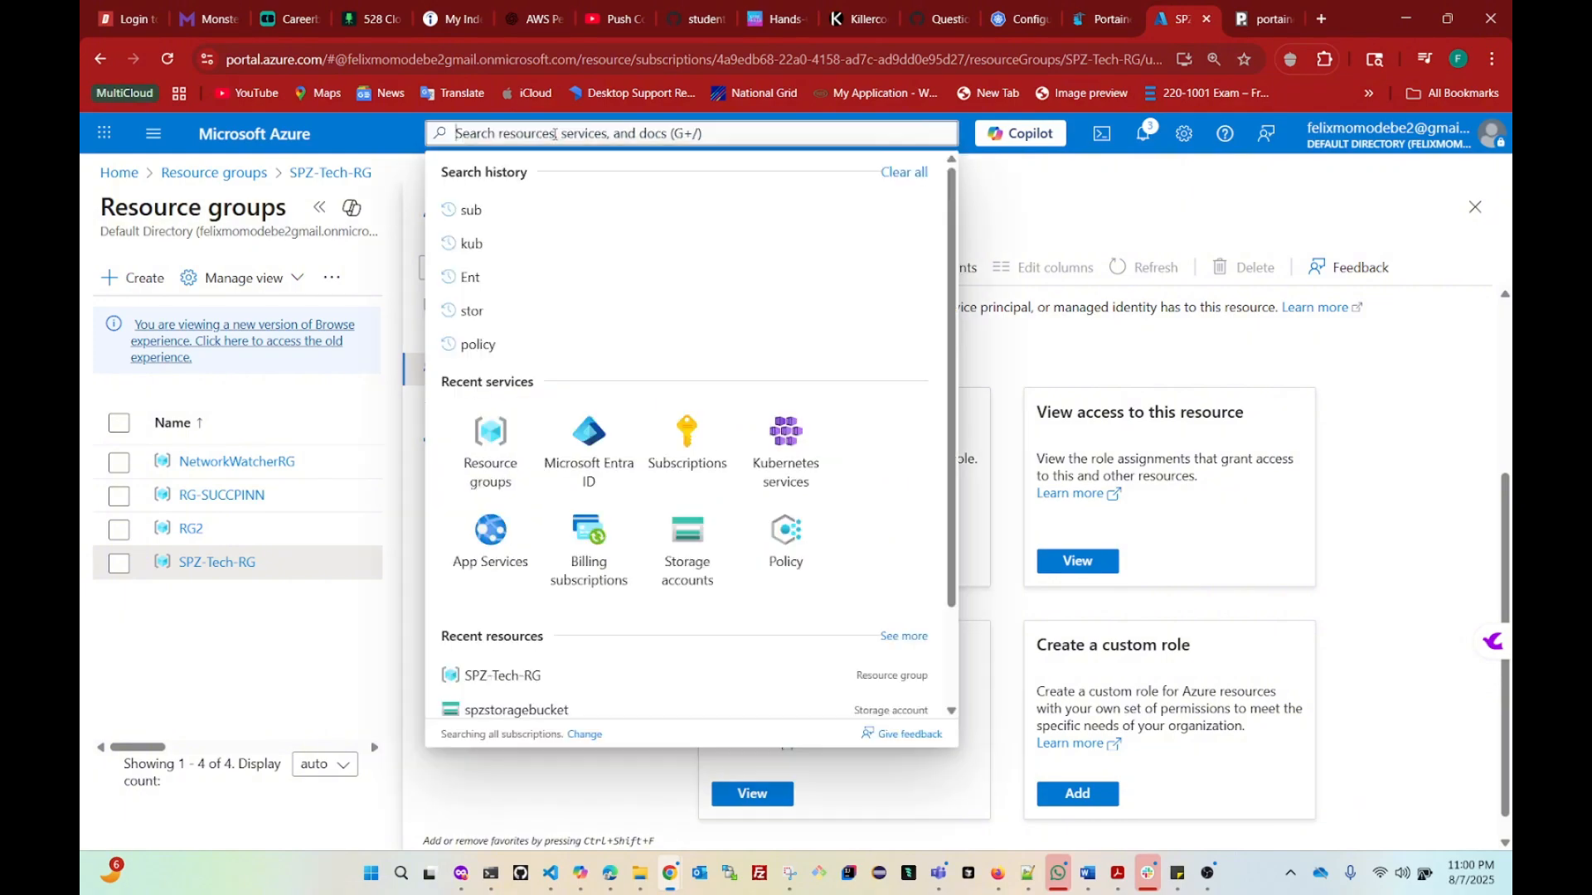
click(781, 465)
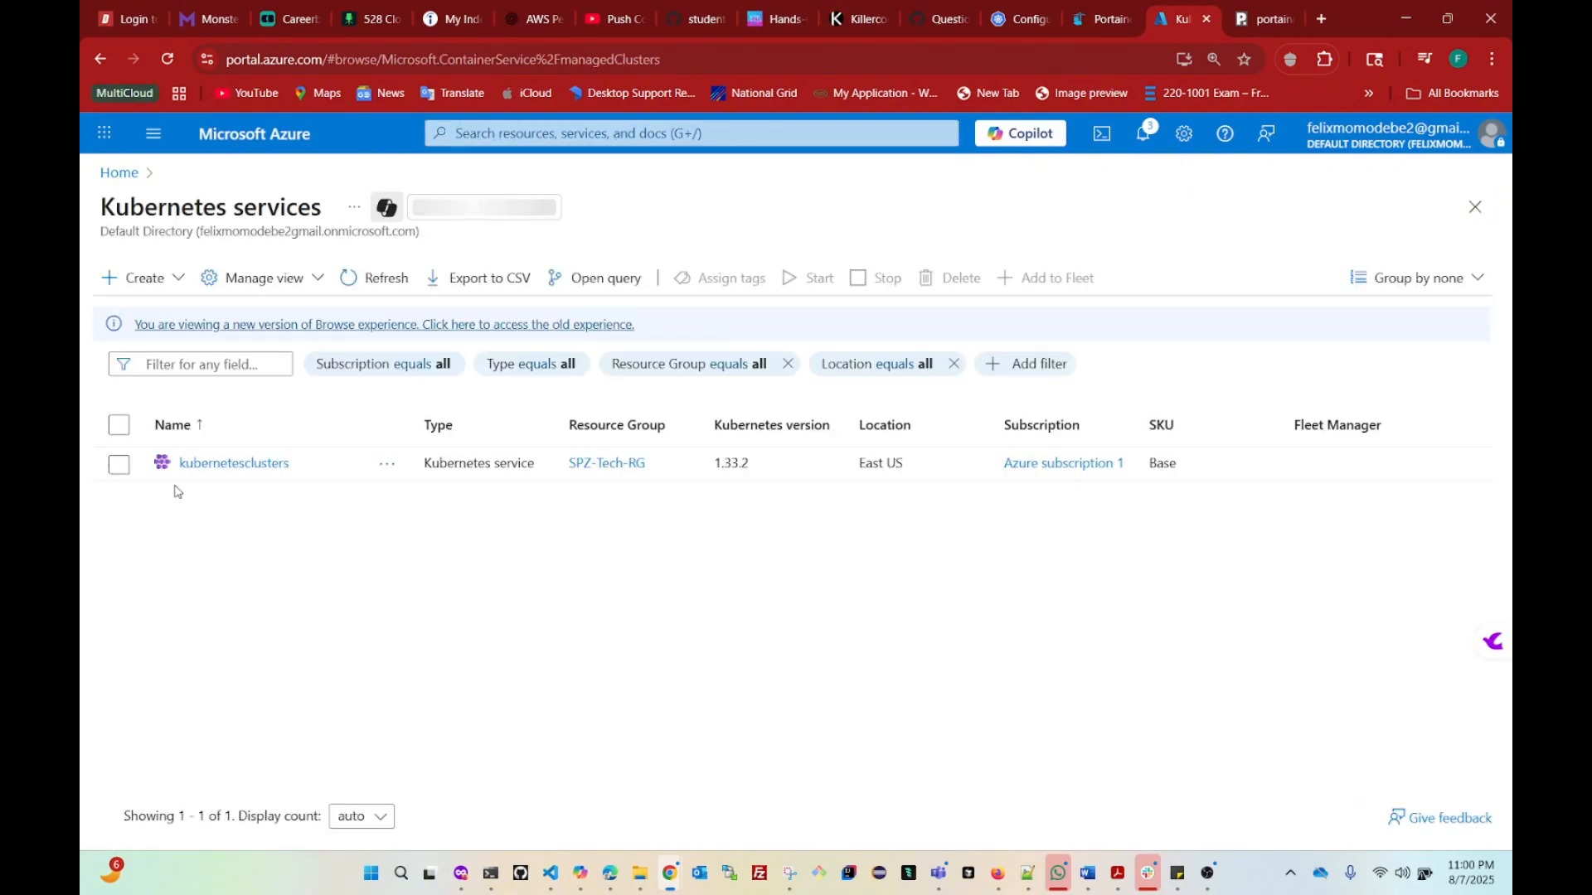
drag(291, 465, 177, 465)
click(452, 649)
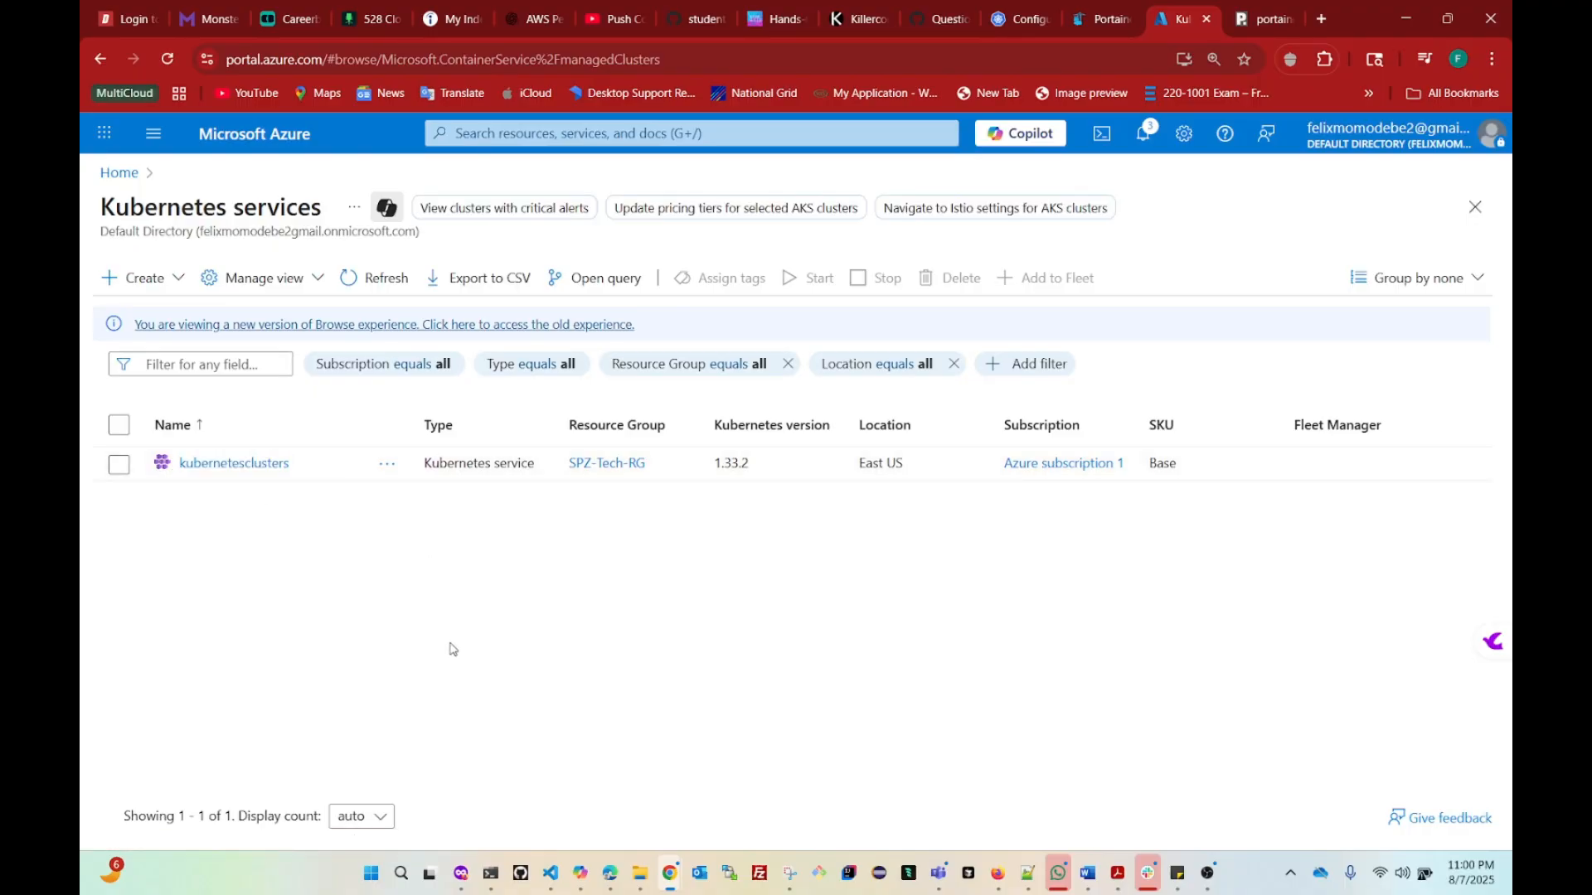
key(ctrl+plus)
key(ctrl+plus)
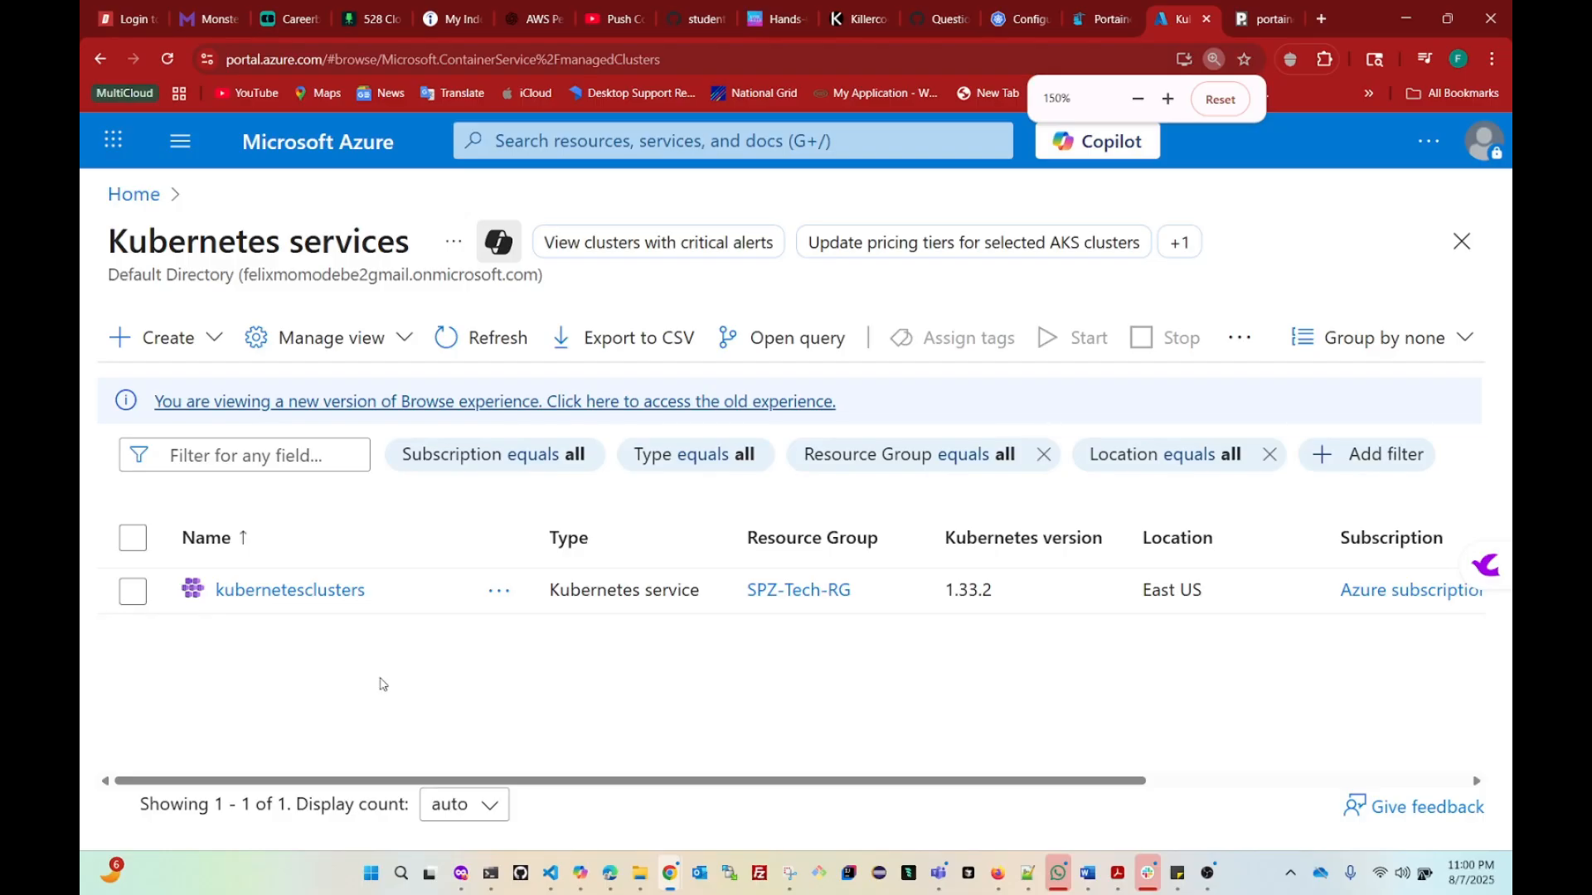
click(132, 592)
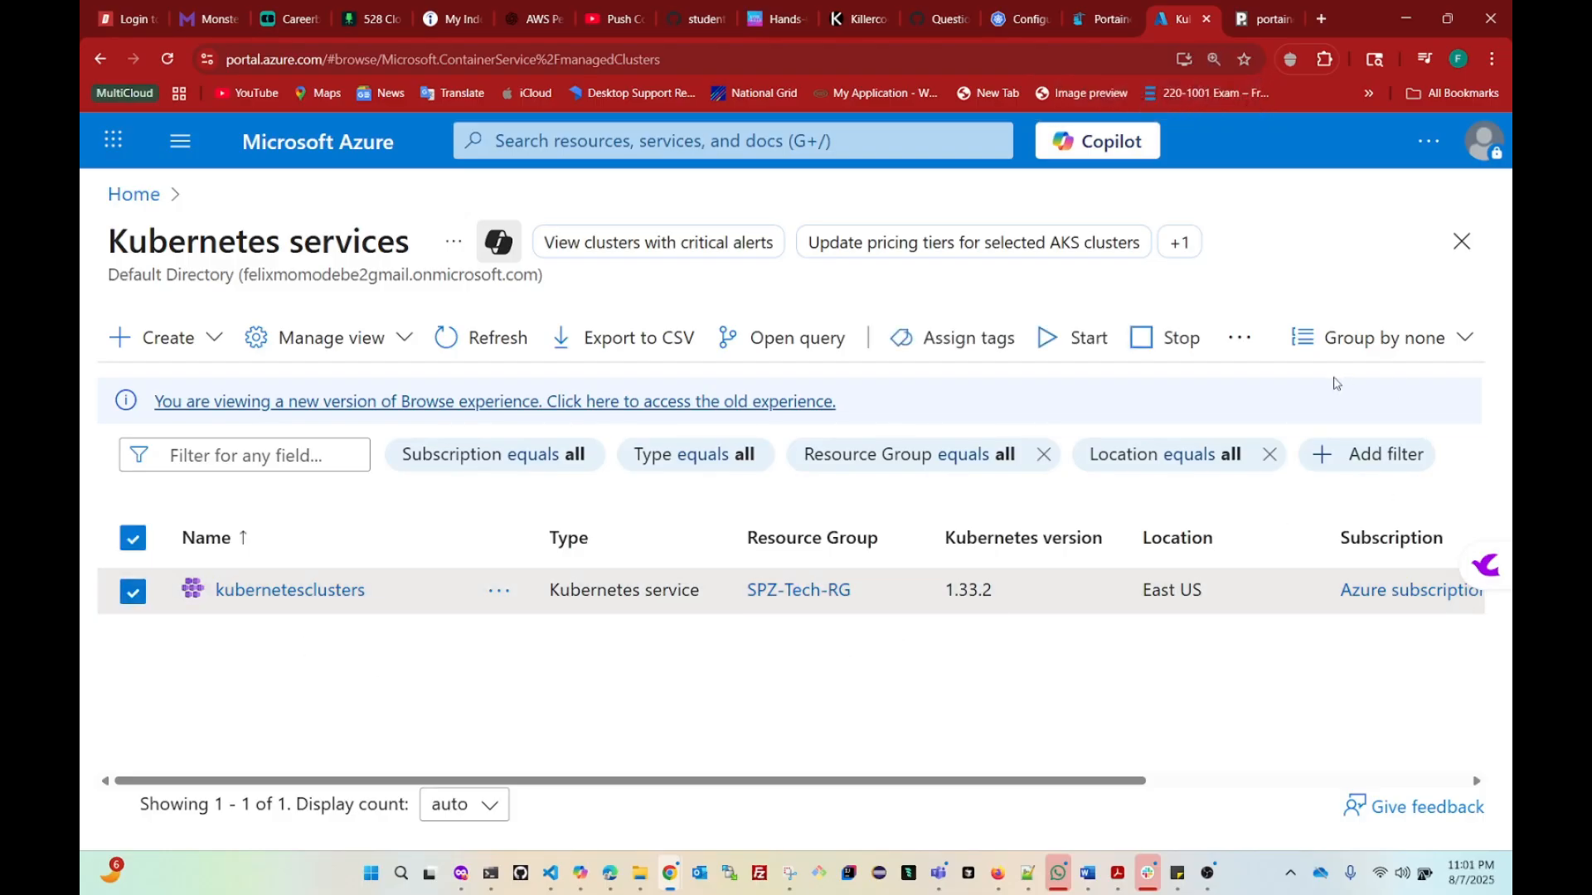
Step: Open the kubernetesclusters service in Azure and examine its essentials, properties and monitoring overview
click(280, 591)
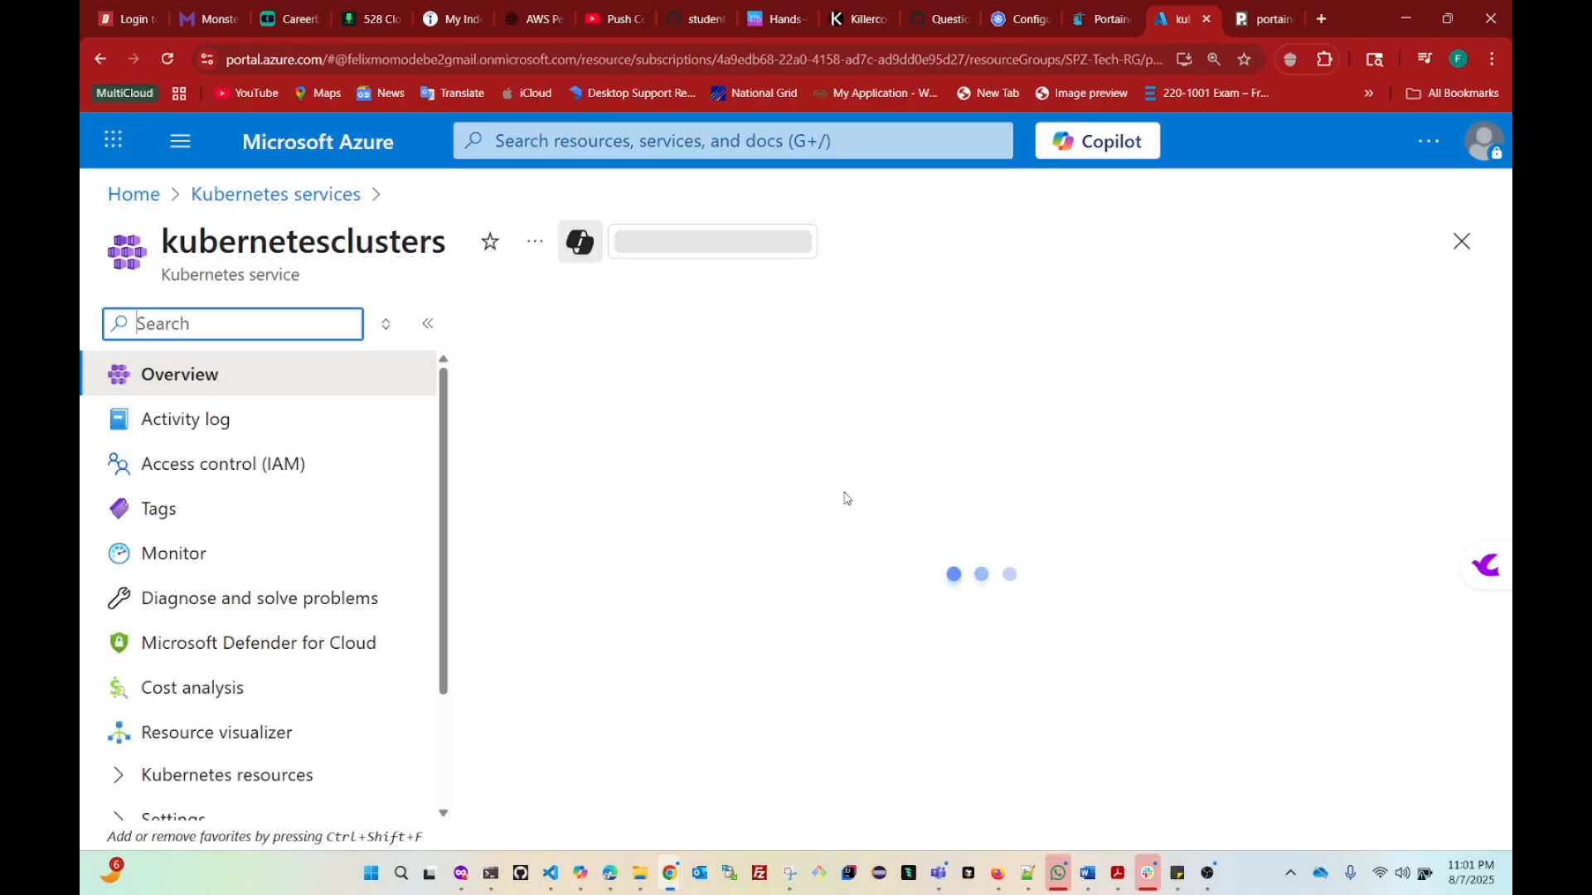
scroll(804, 477, down, 4)
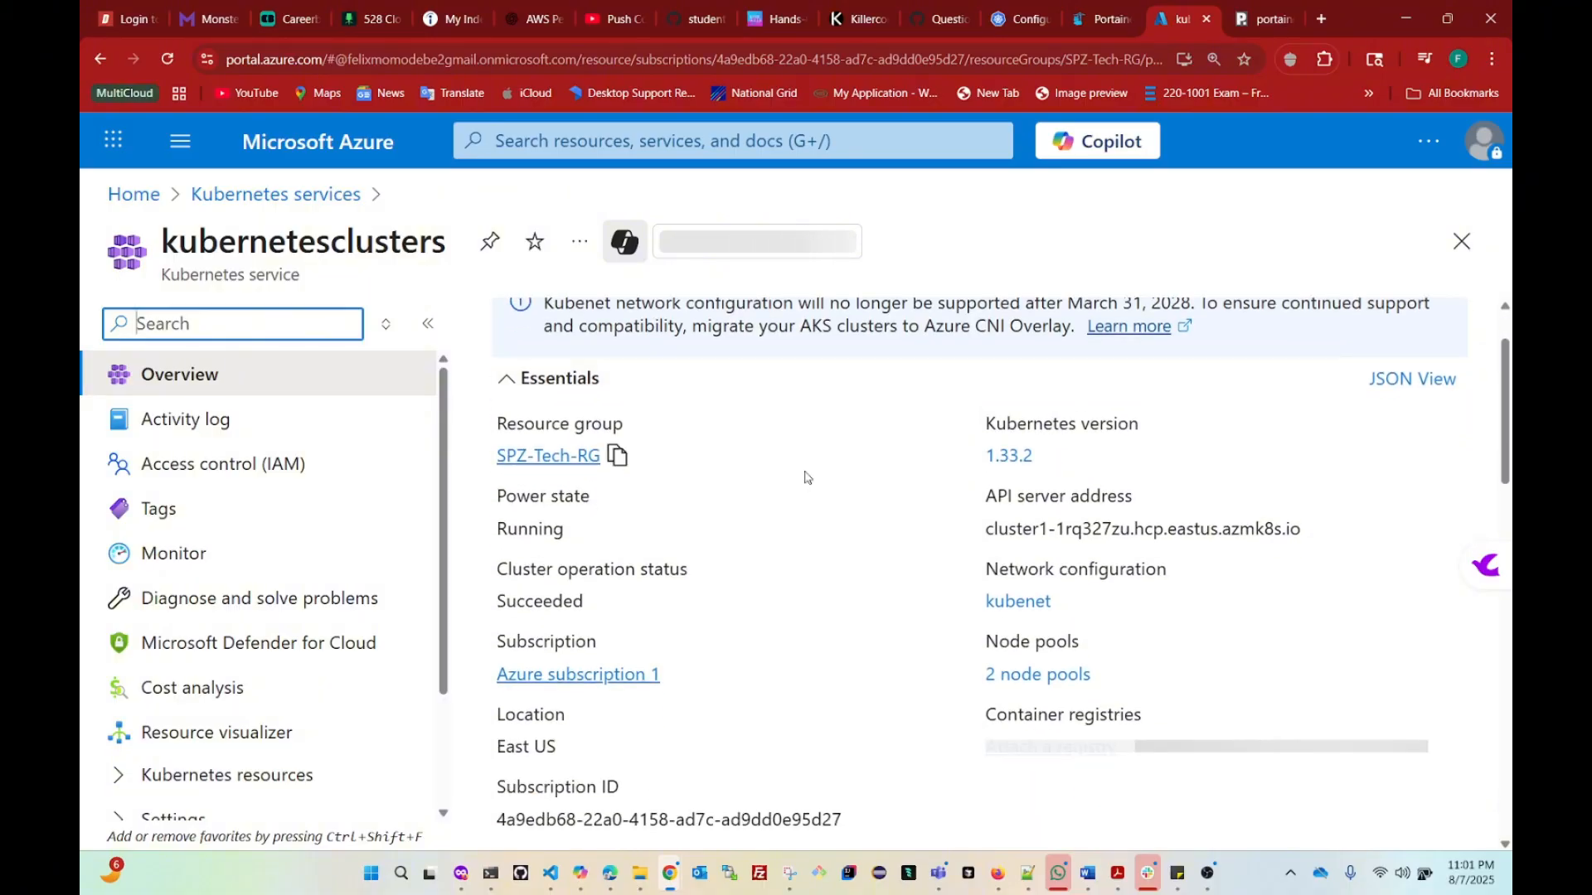
scroll(804, 477, down, 6)
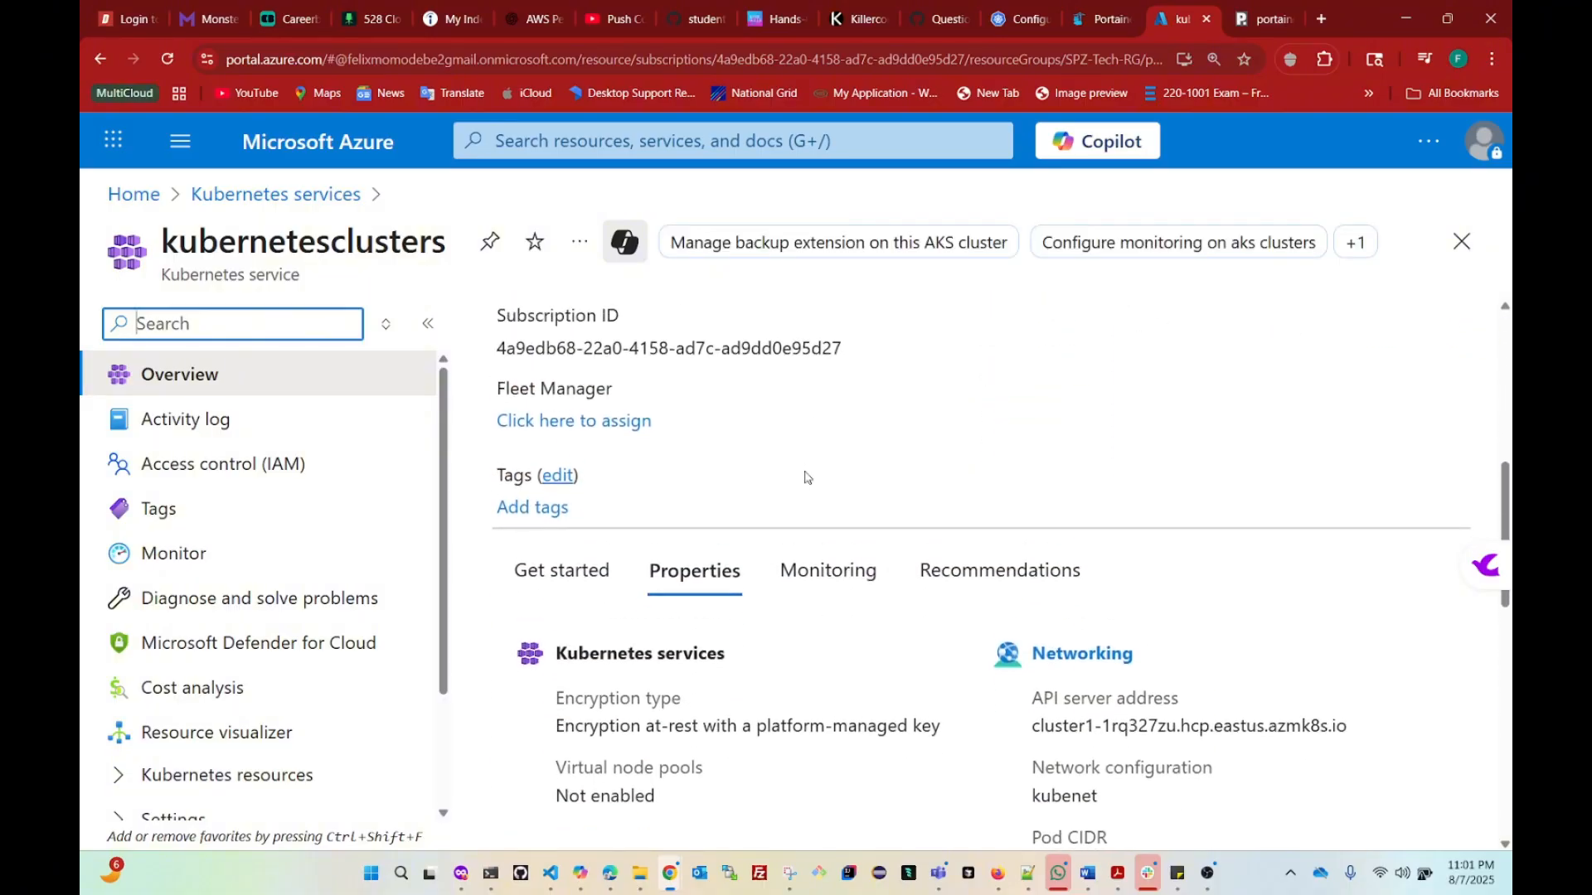
scroll(804, 477, down, 3)
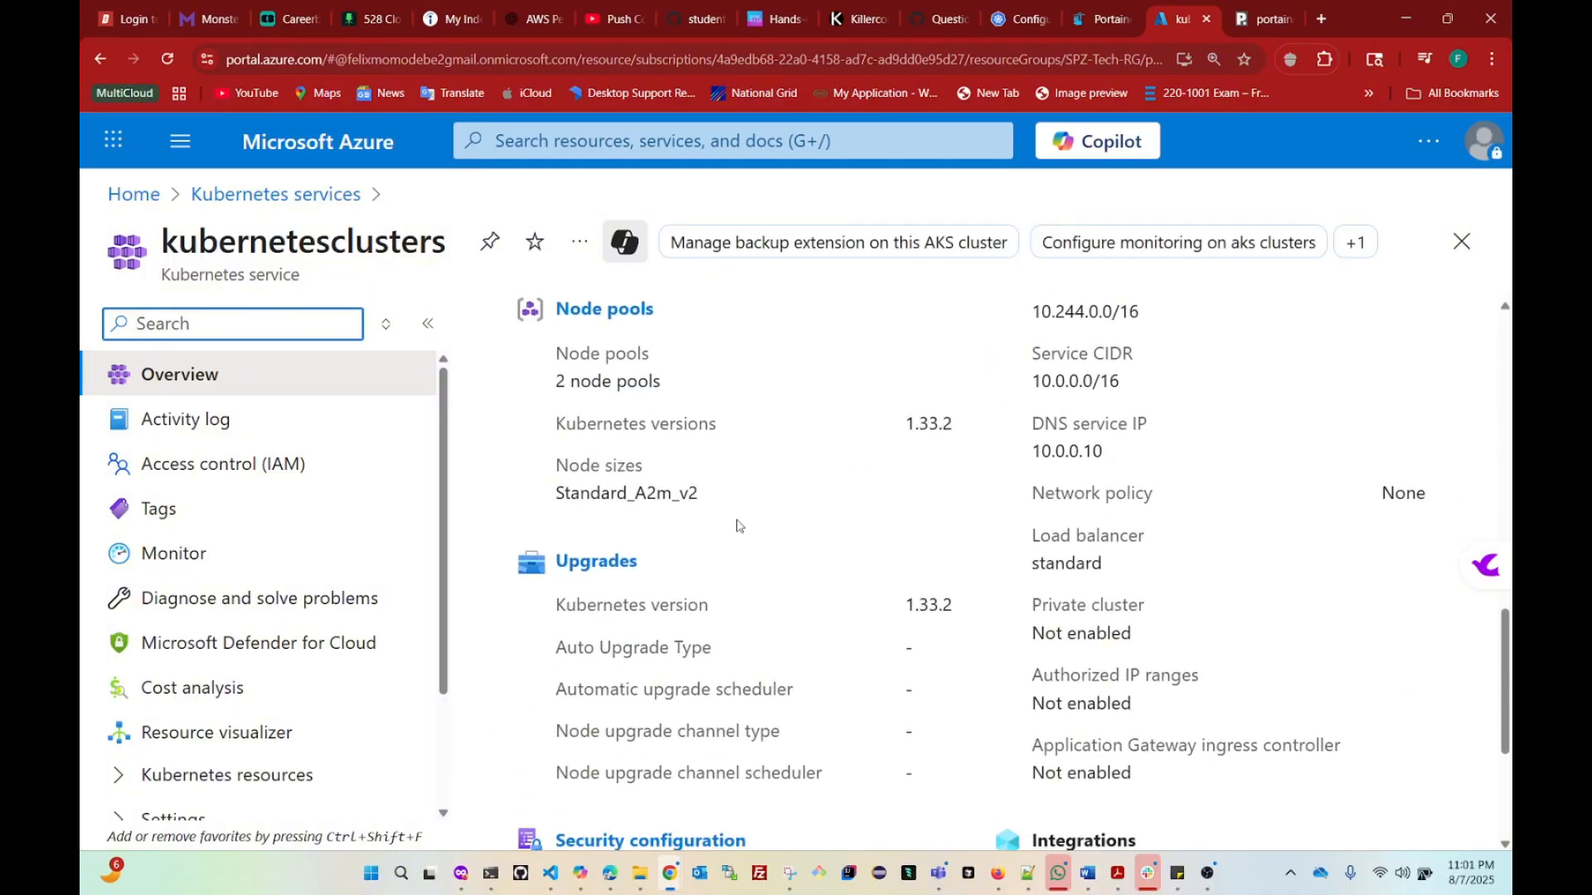
scroll(606, 577, up, 6)
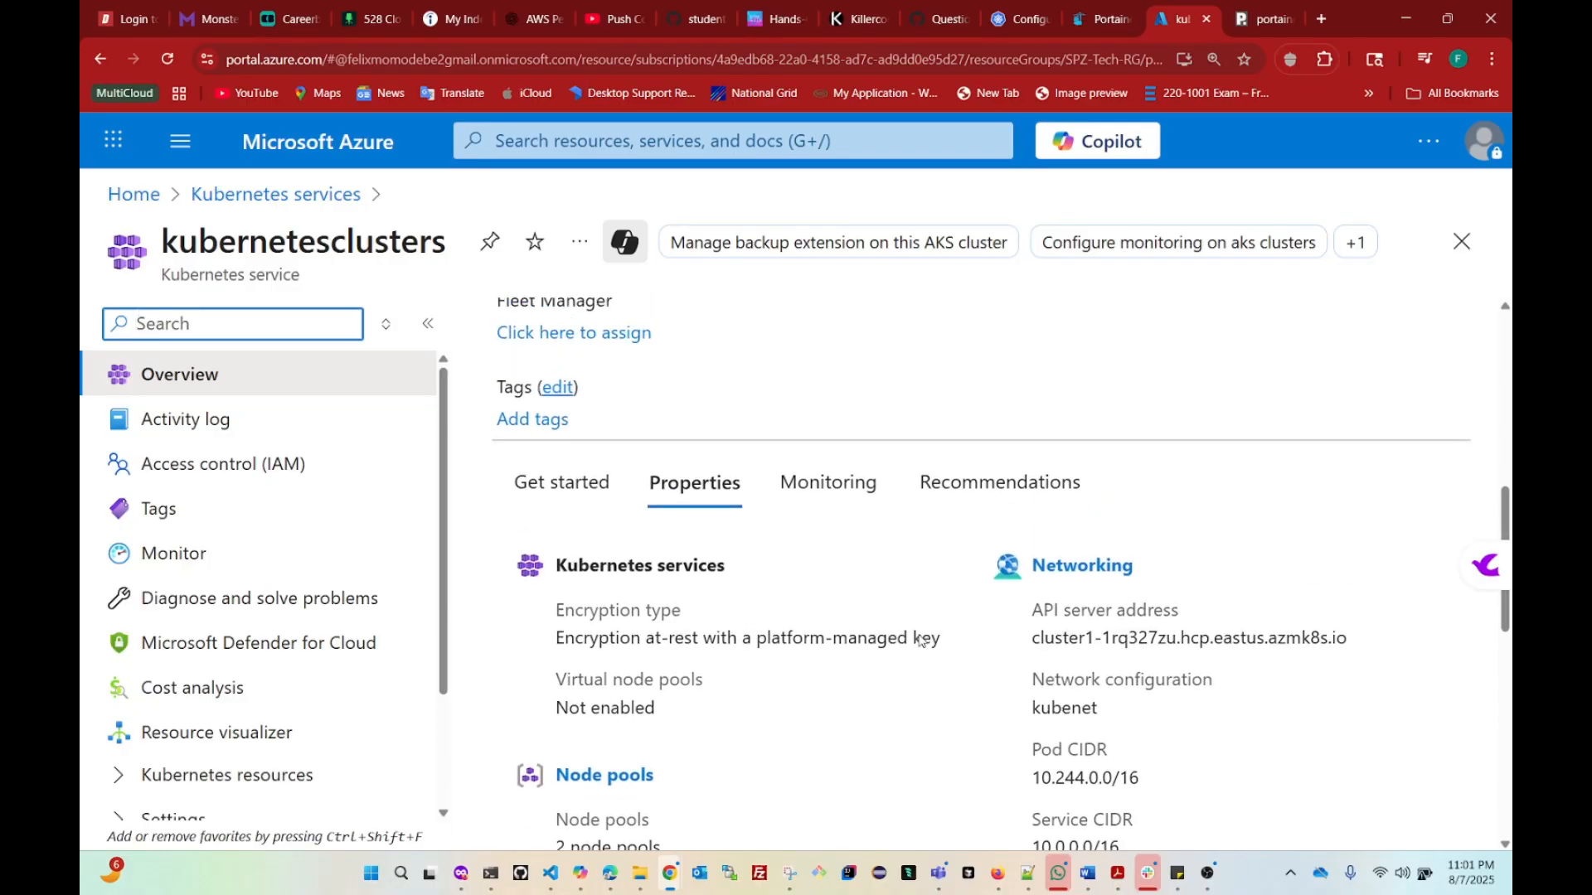
click(839, 591)
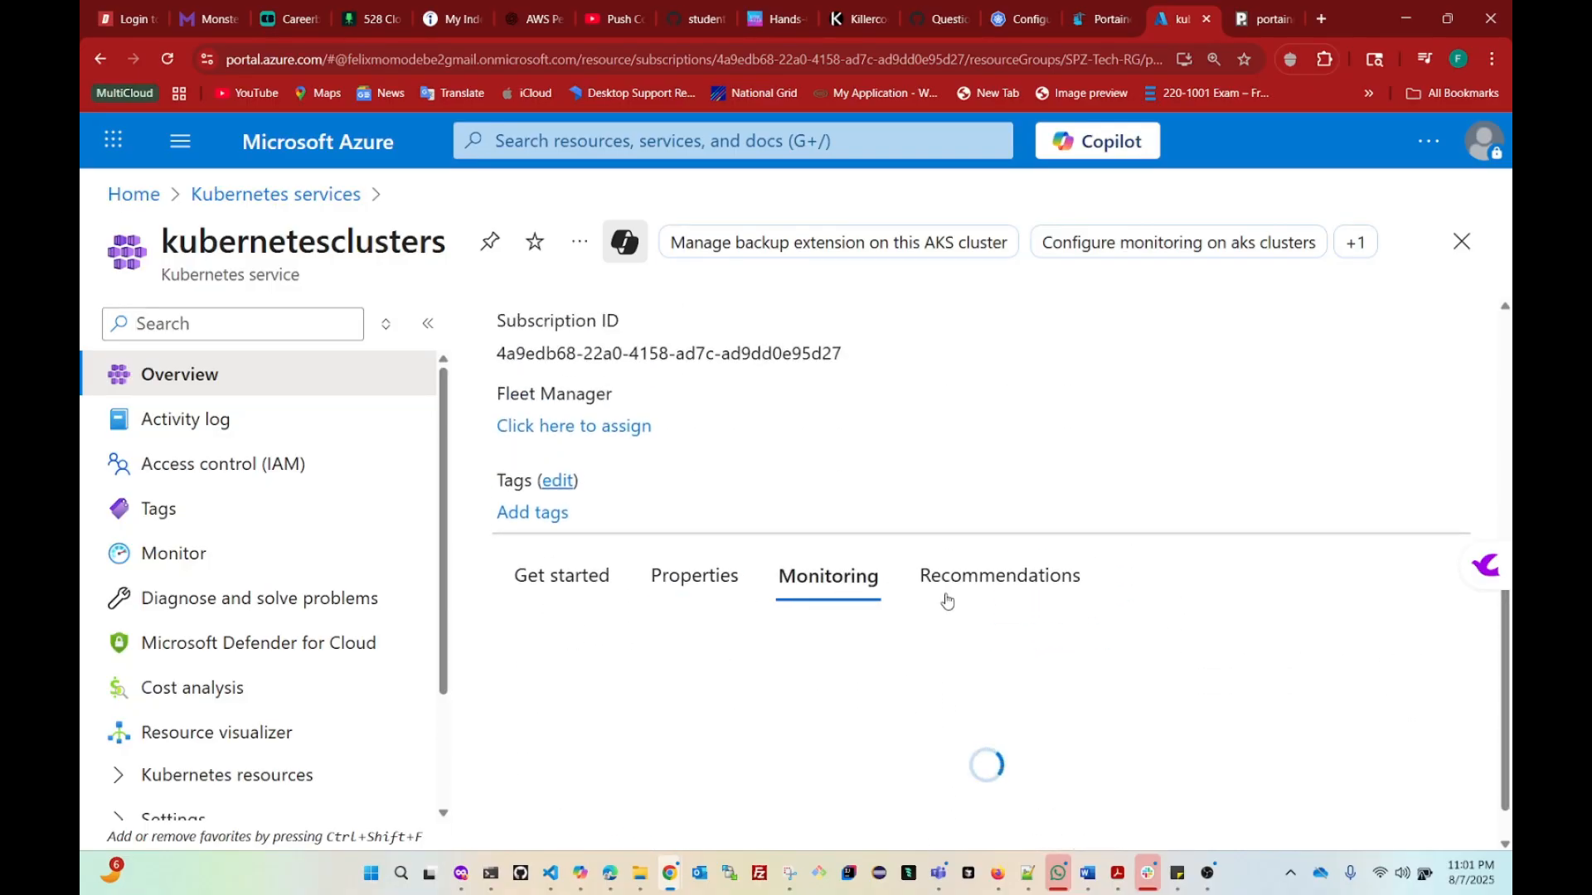
scroll(769, 643, down, 5)
scroll(773, 645, up, 2)
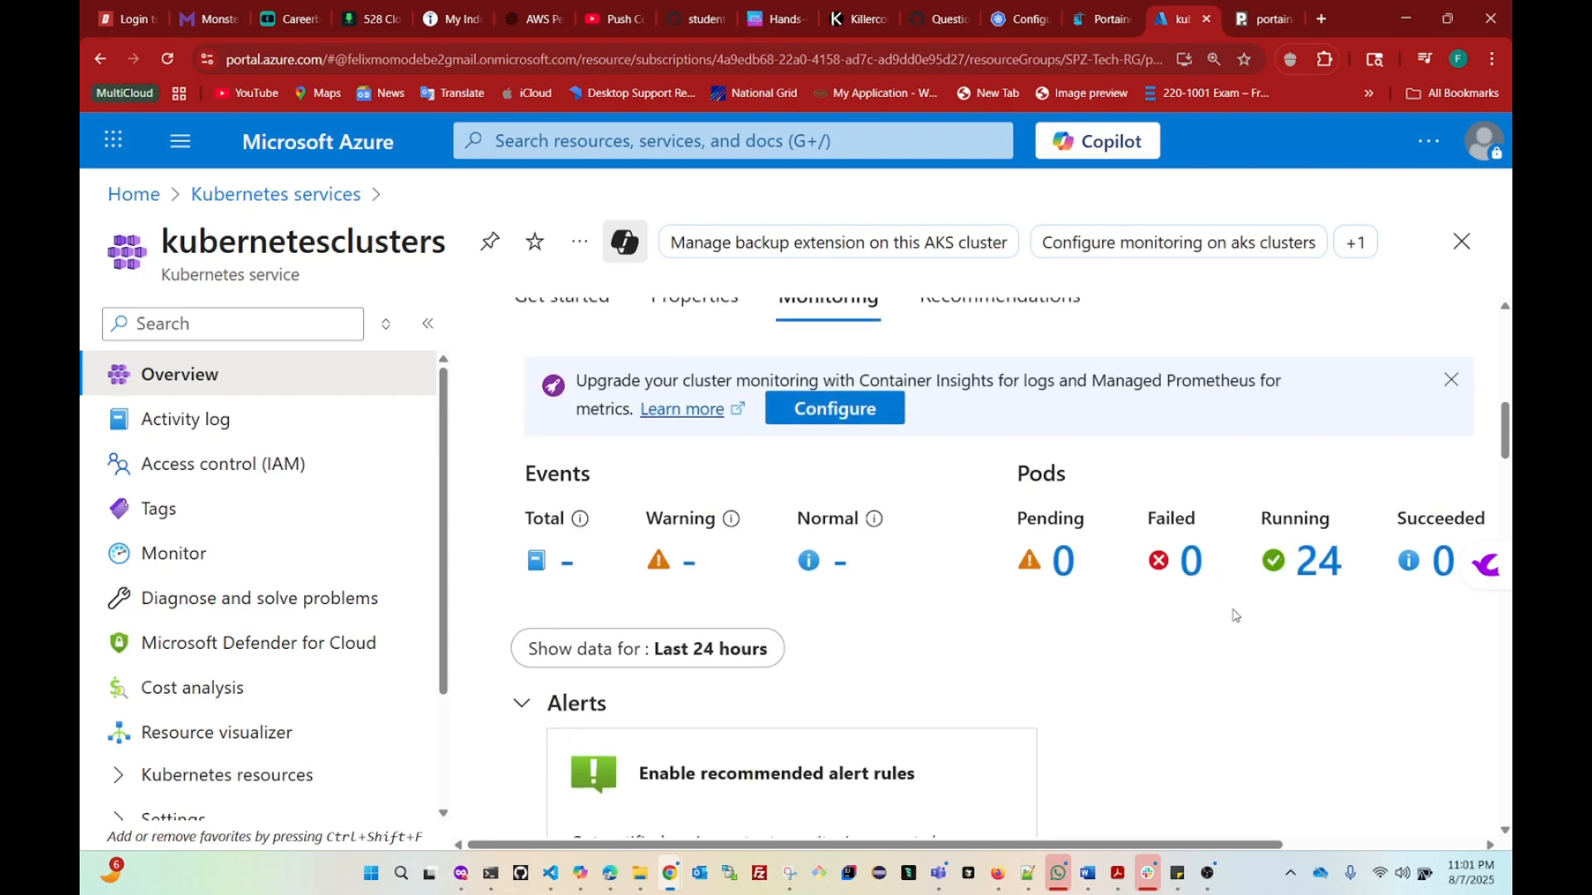
Step: Switch back to Portainer and create a namespace named prod with kubectl create ns prod in the cleared kubectl shell
scroll(713, 659, up, 3)
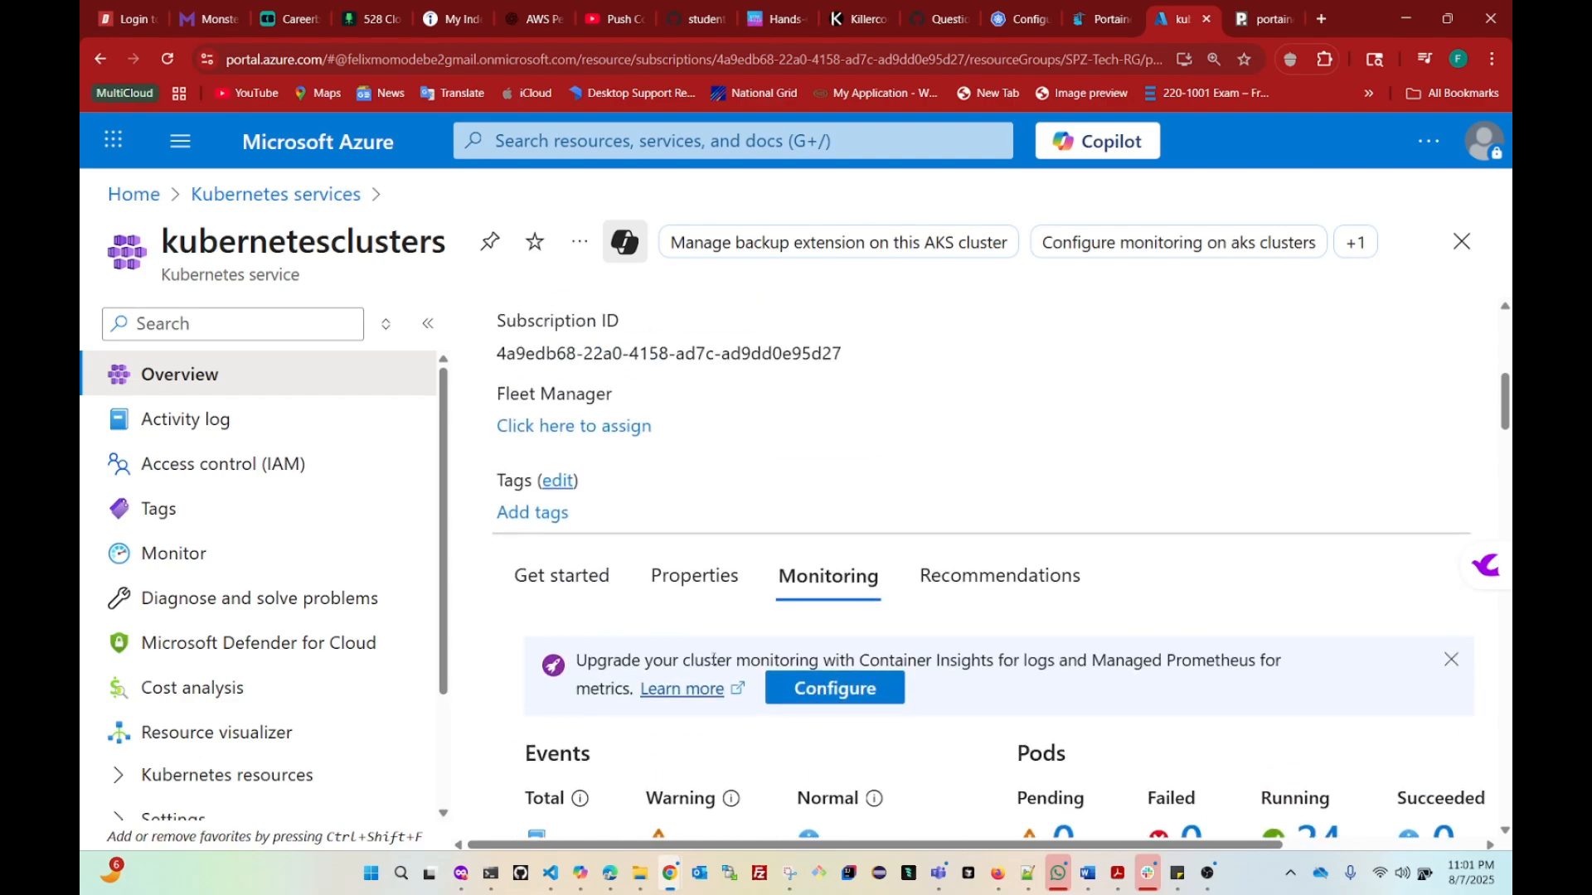
scroll(713, 659, up, 5)
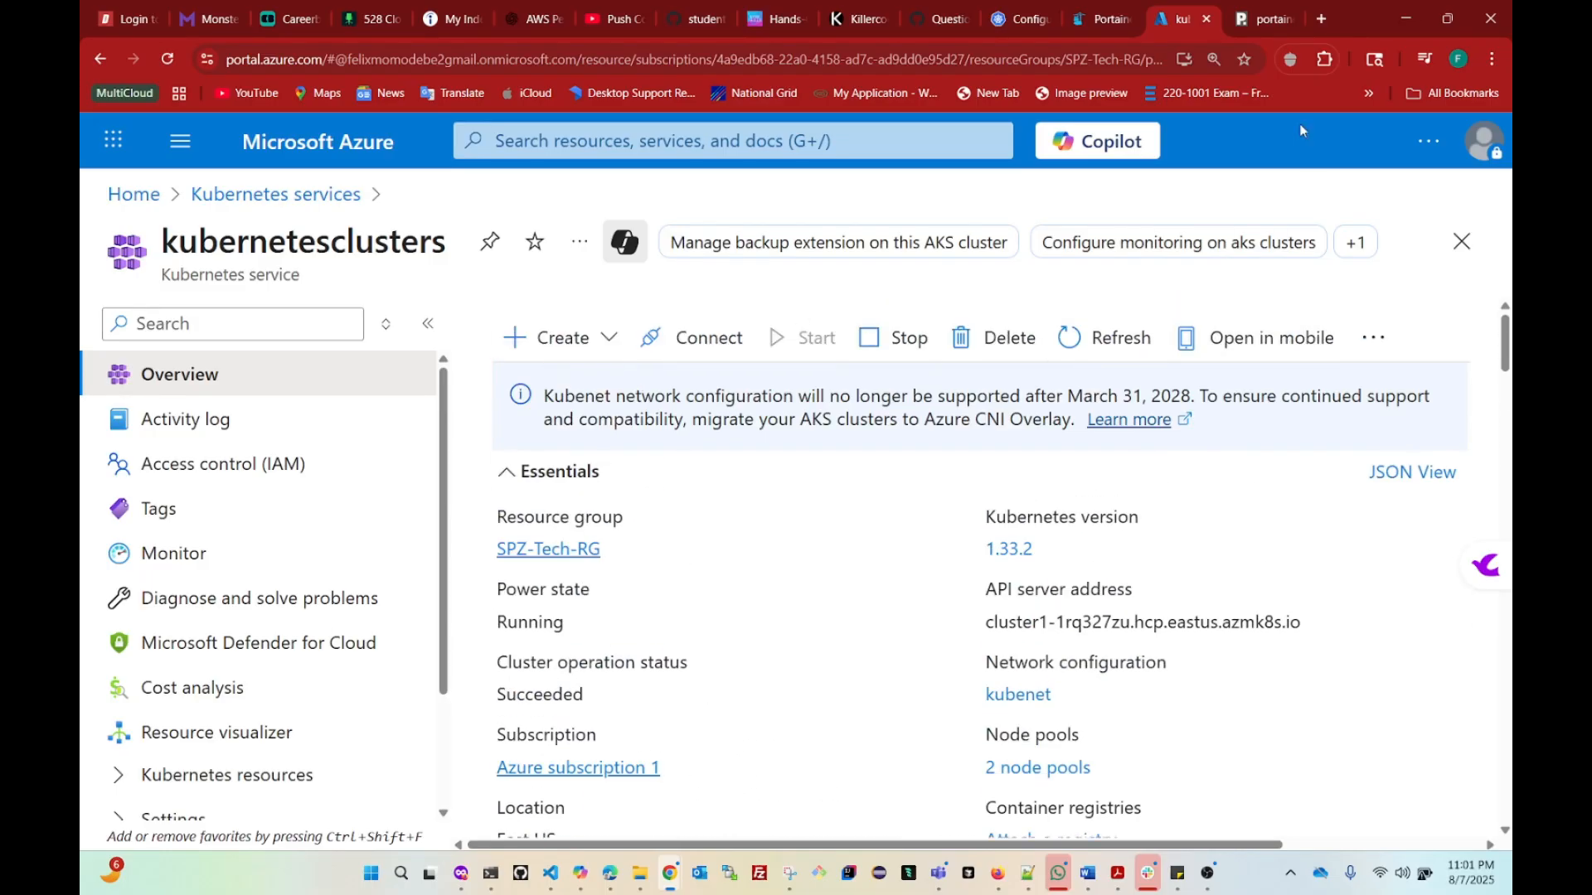
click(1102, 23)
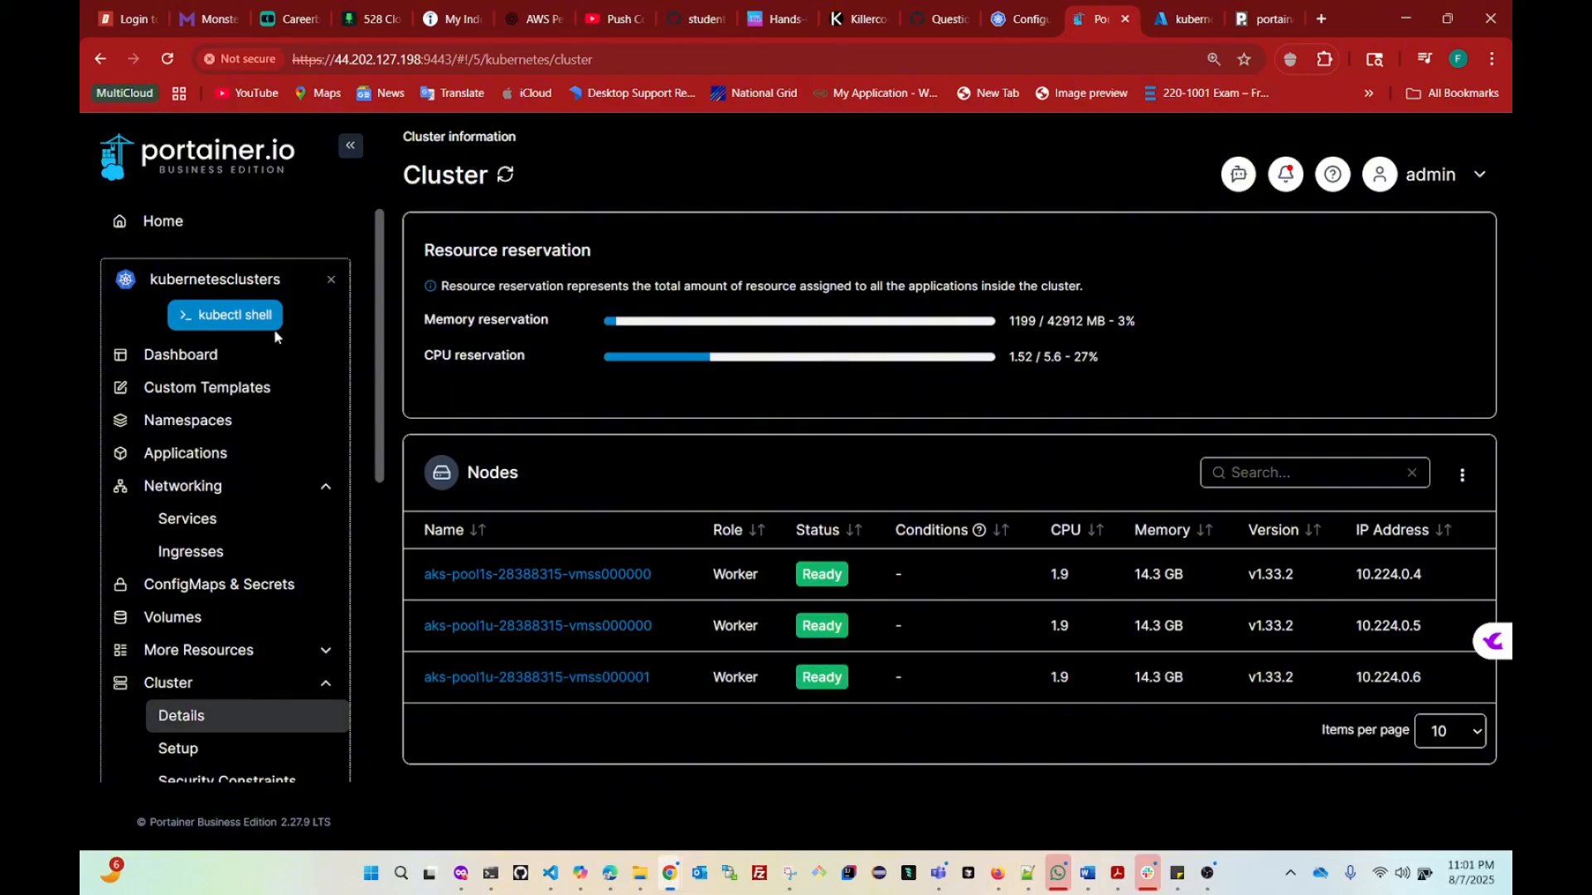
click(240, 316)
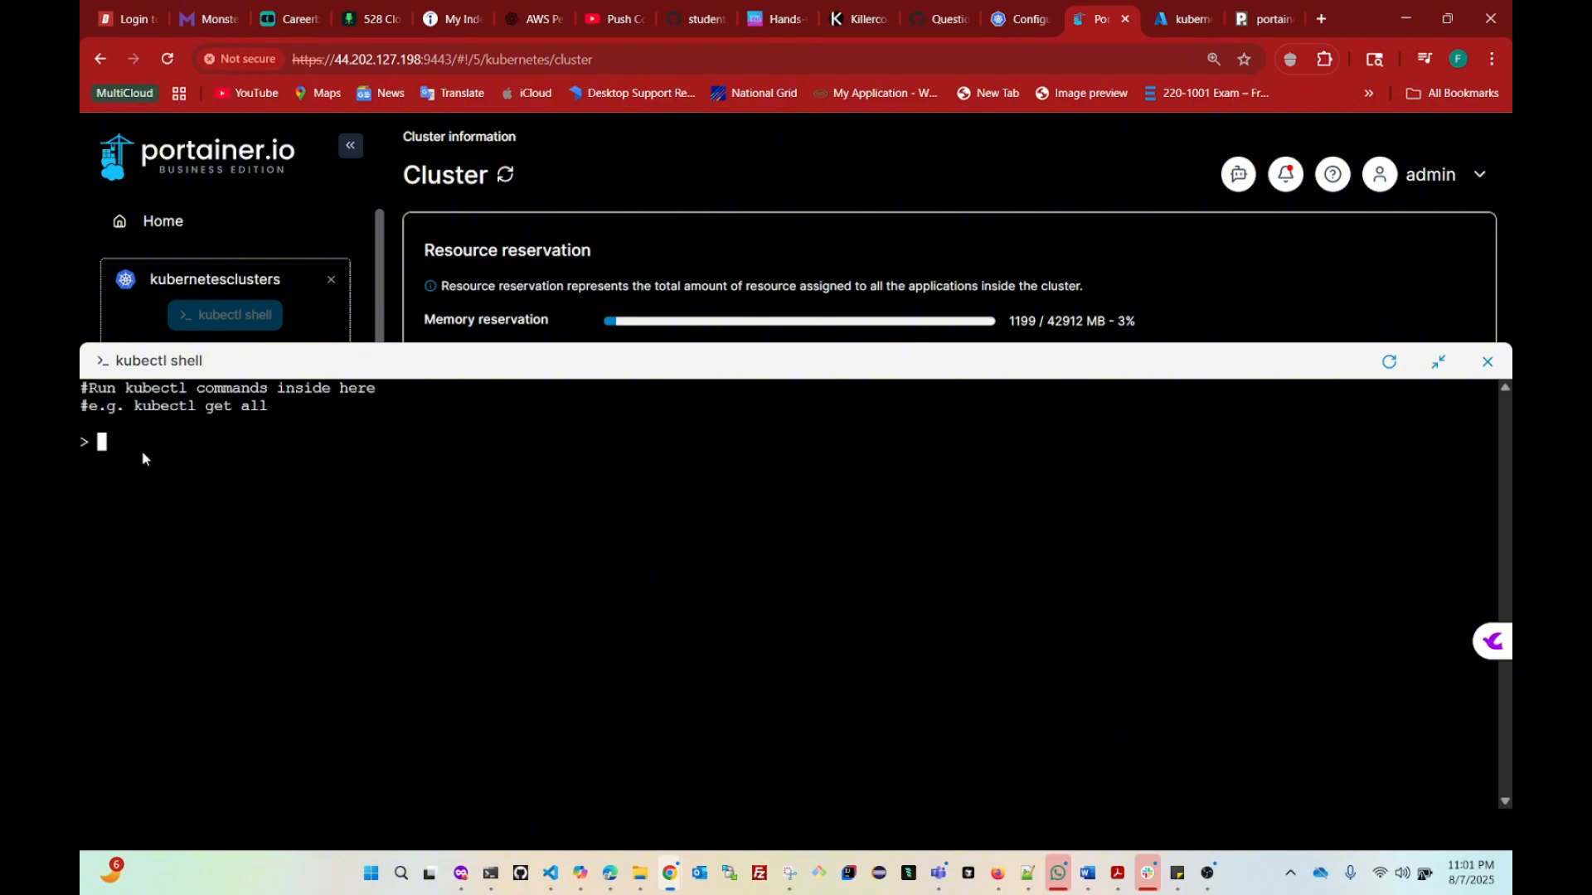
text(lear)
key(Return)
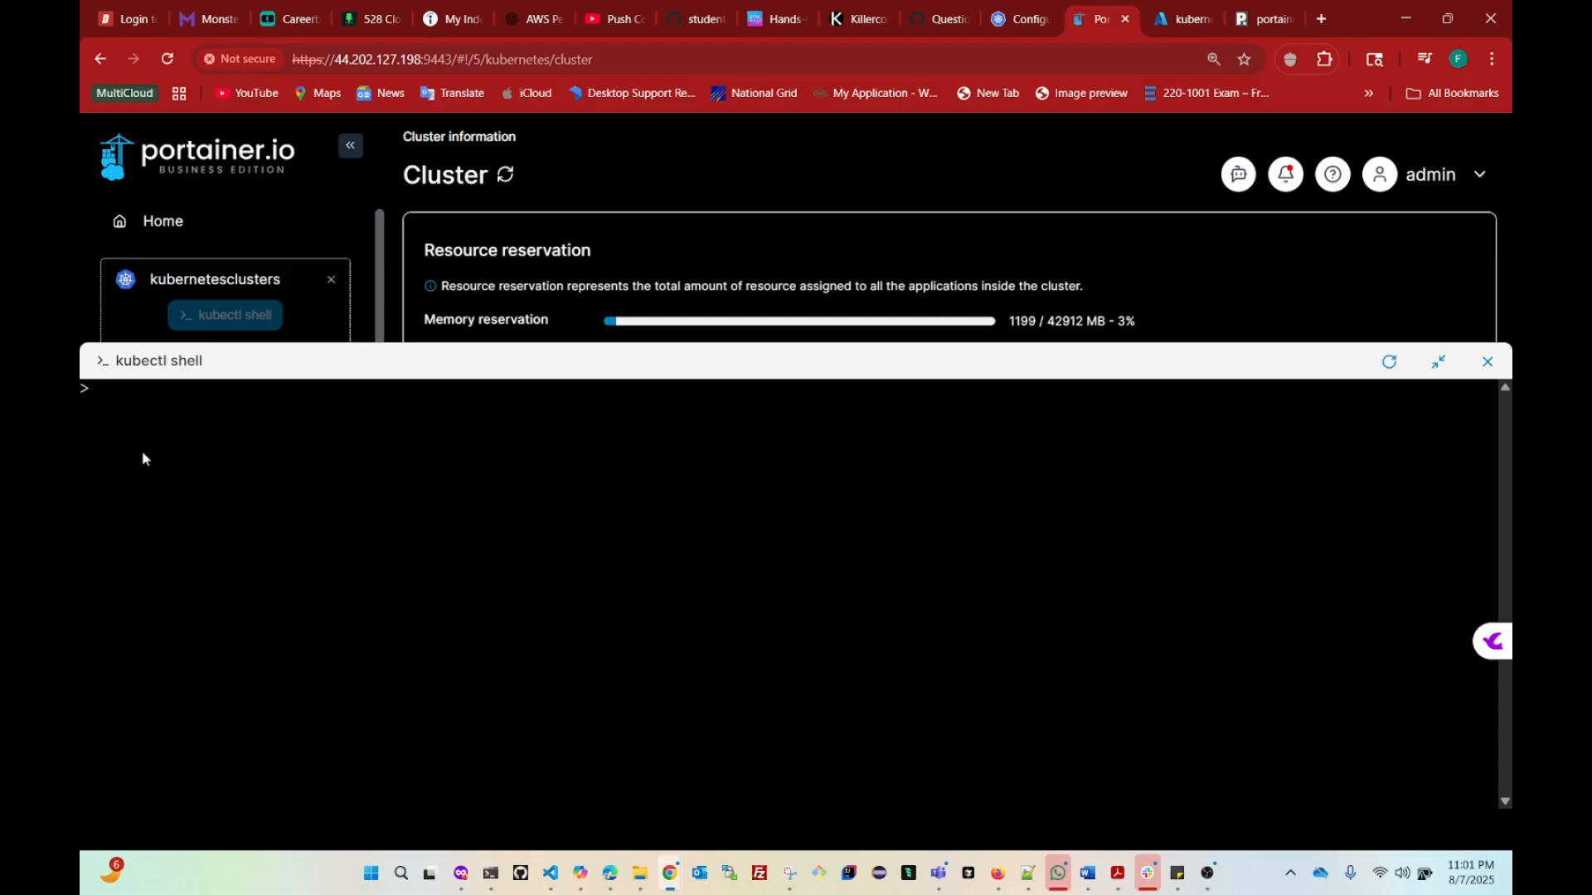
text(kubectl create ns prod)
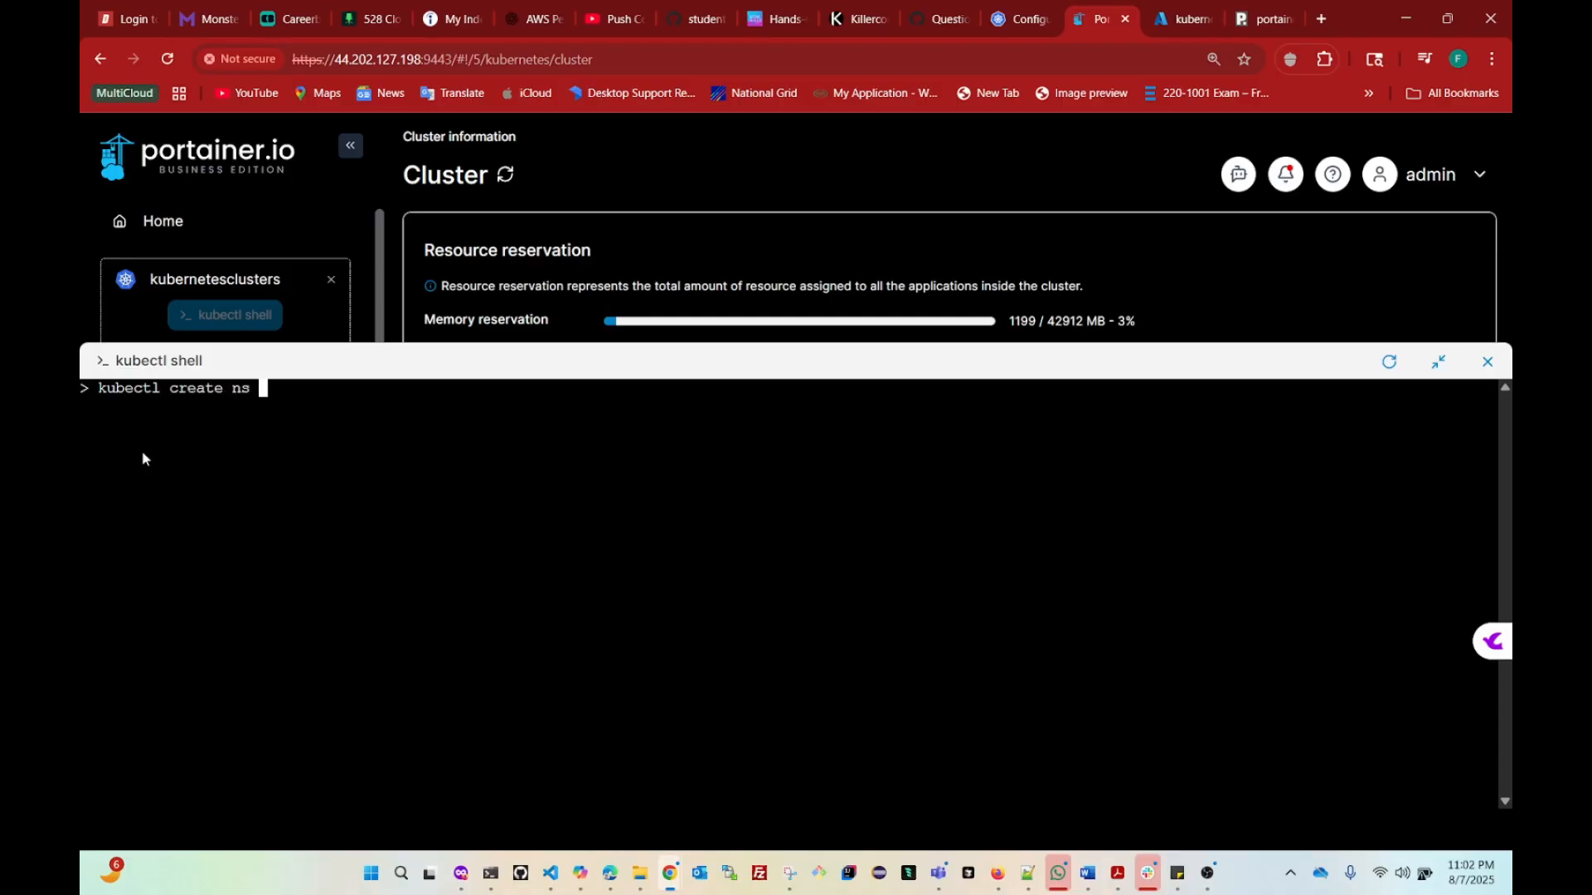
key(Return)
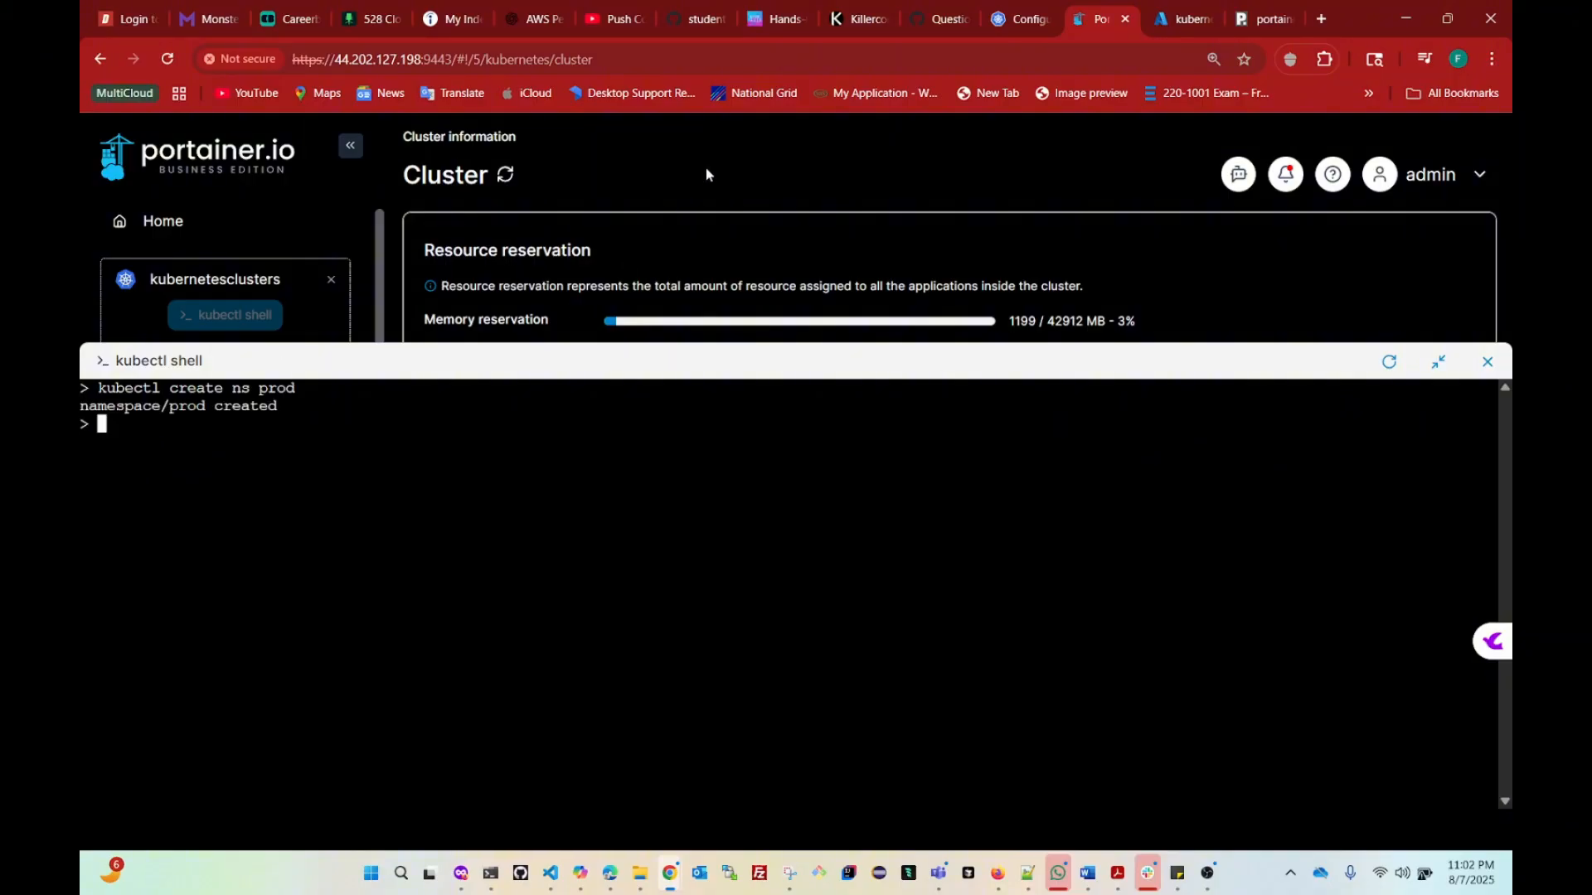
Step: Minimize the kubectl shell, check the namespace list and select the prod namespace
click(1439, 362)
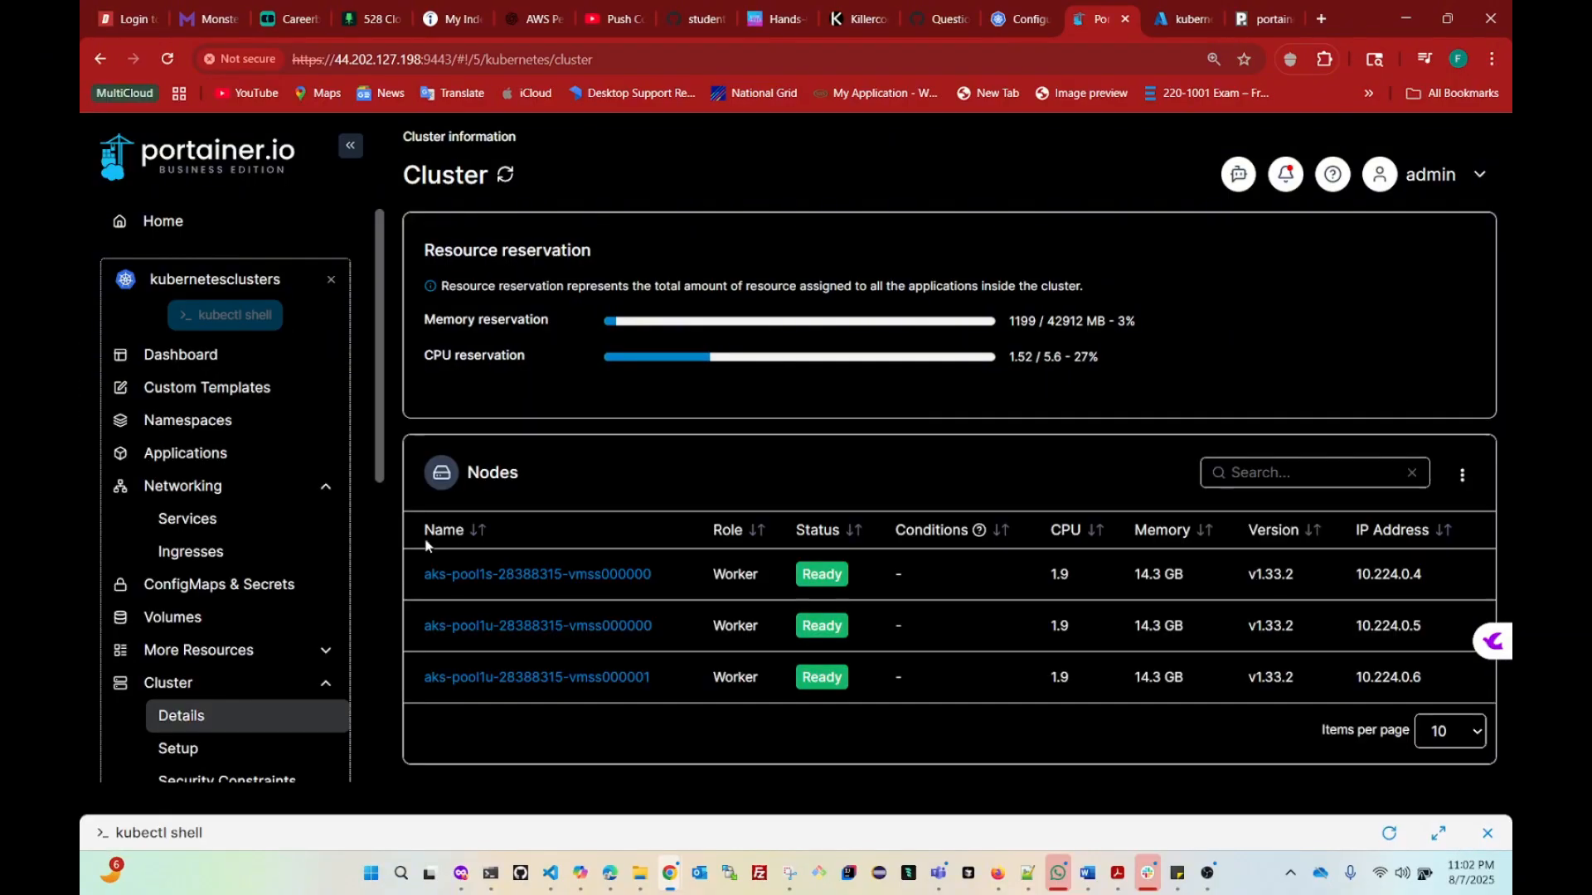
click(125, 420)
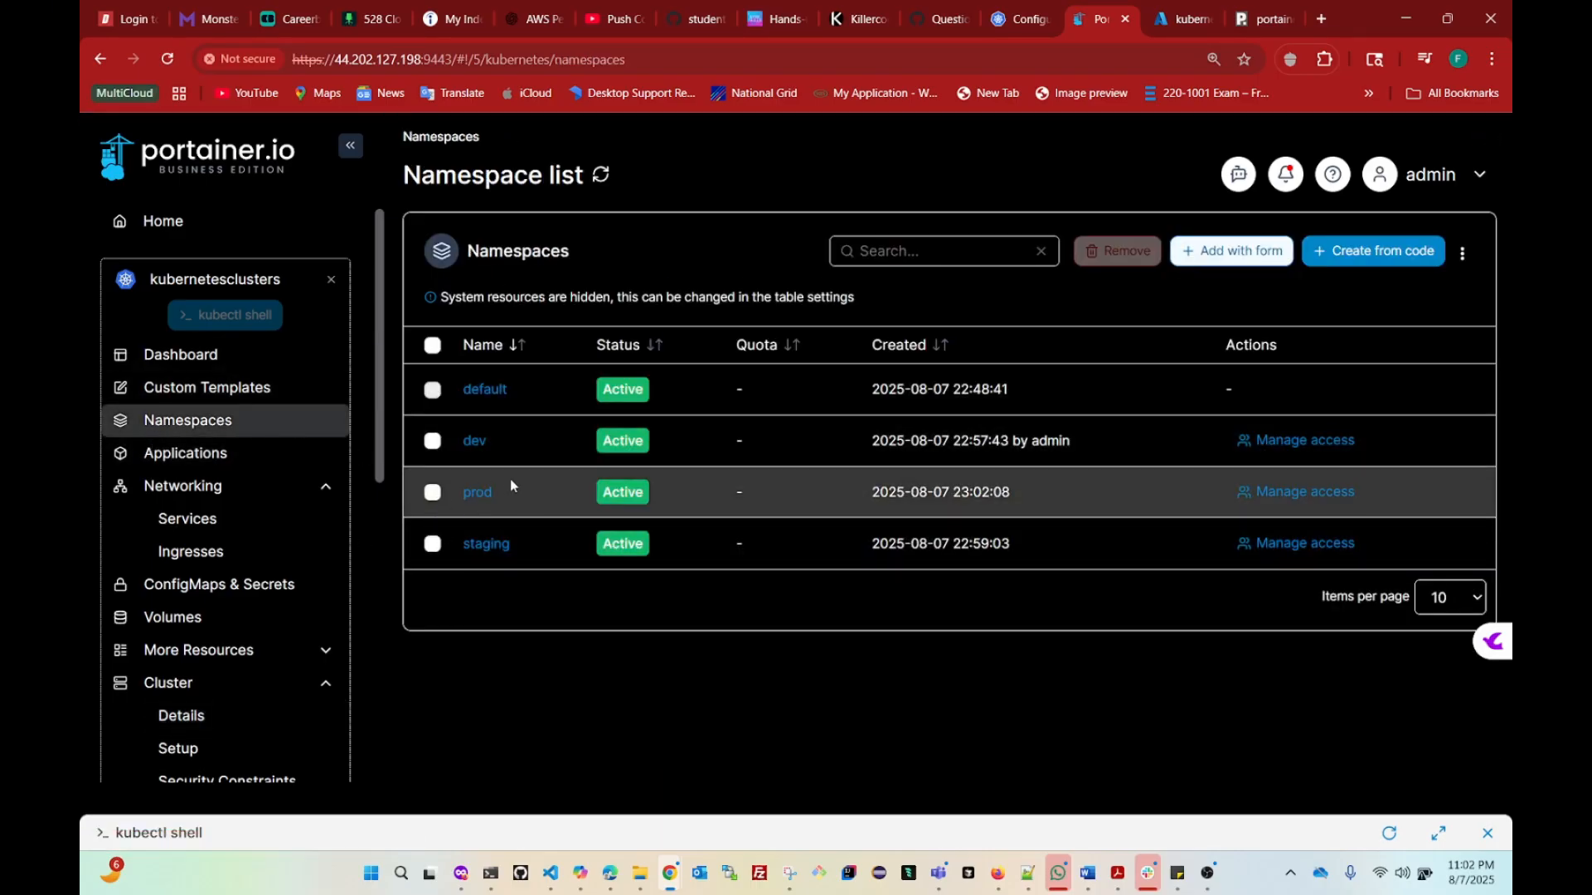
click(432, 493)
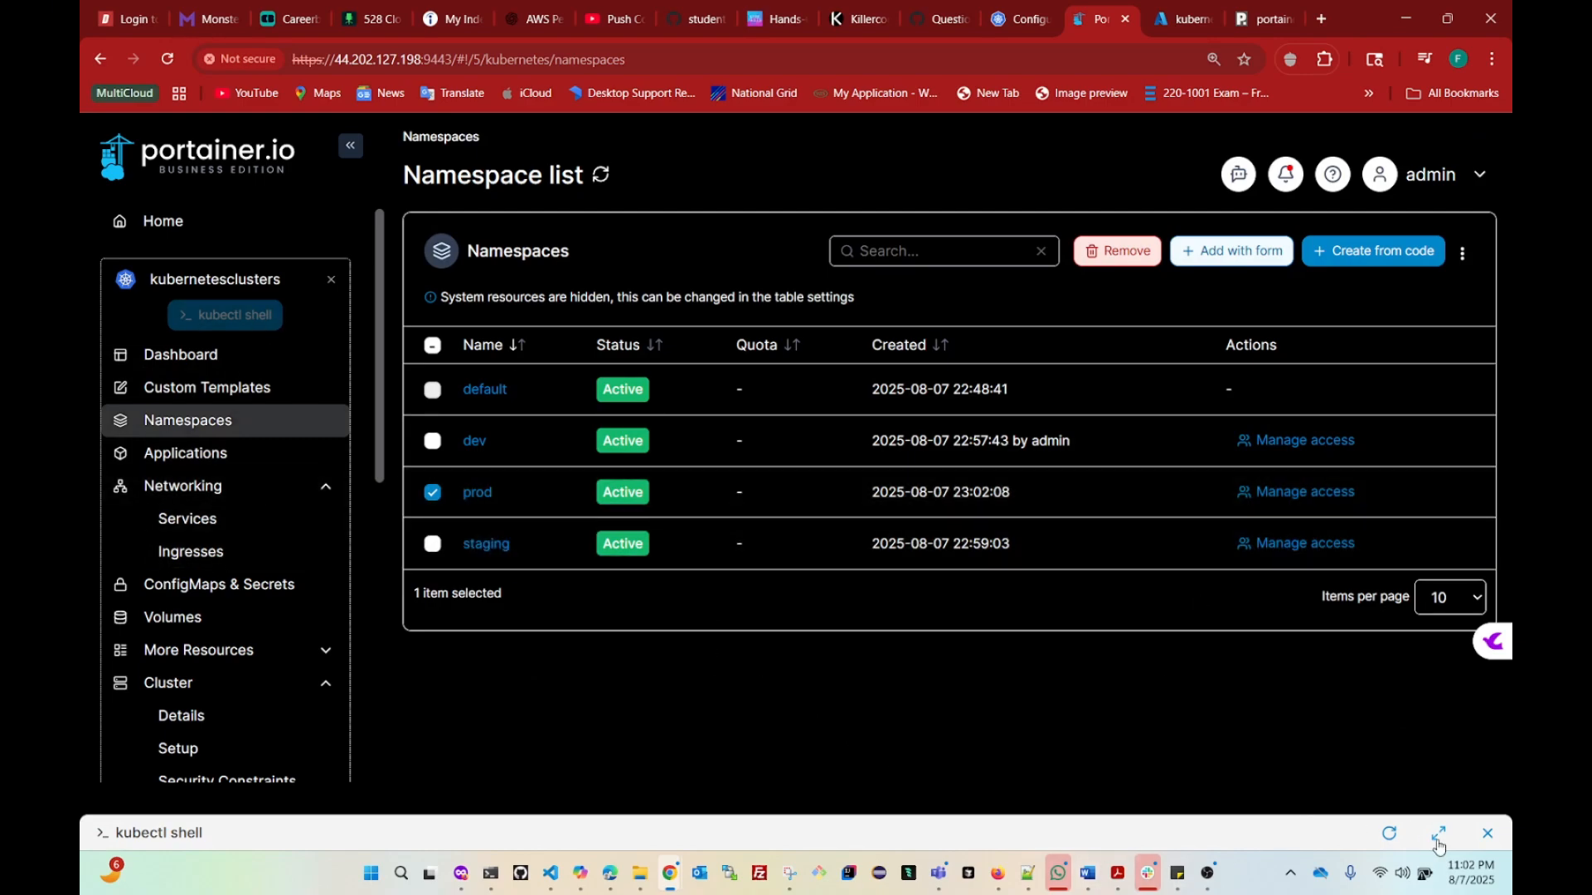
Step: List the cluster resources in the restored kubectl shell with kubectl get all -o wide and close the shell
click(1437, 837)
text(kubec)
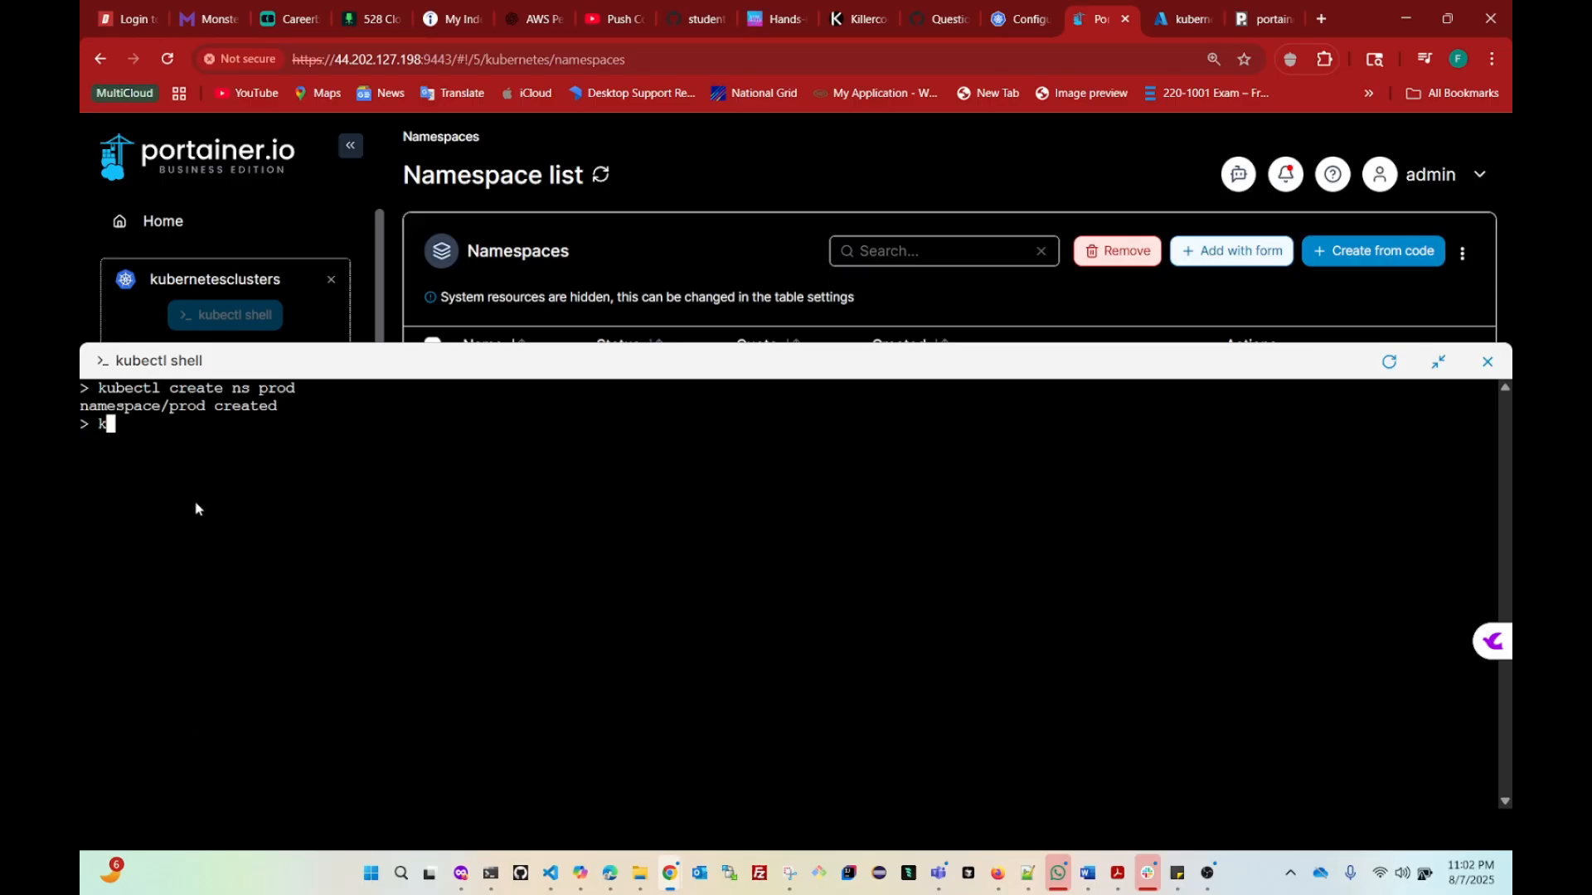
text(tl get all )
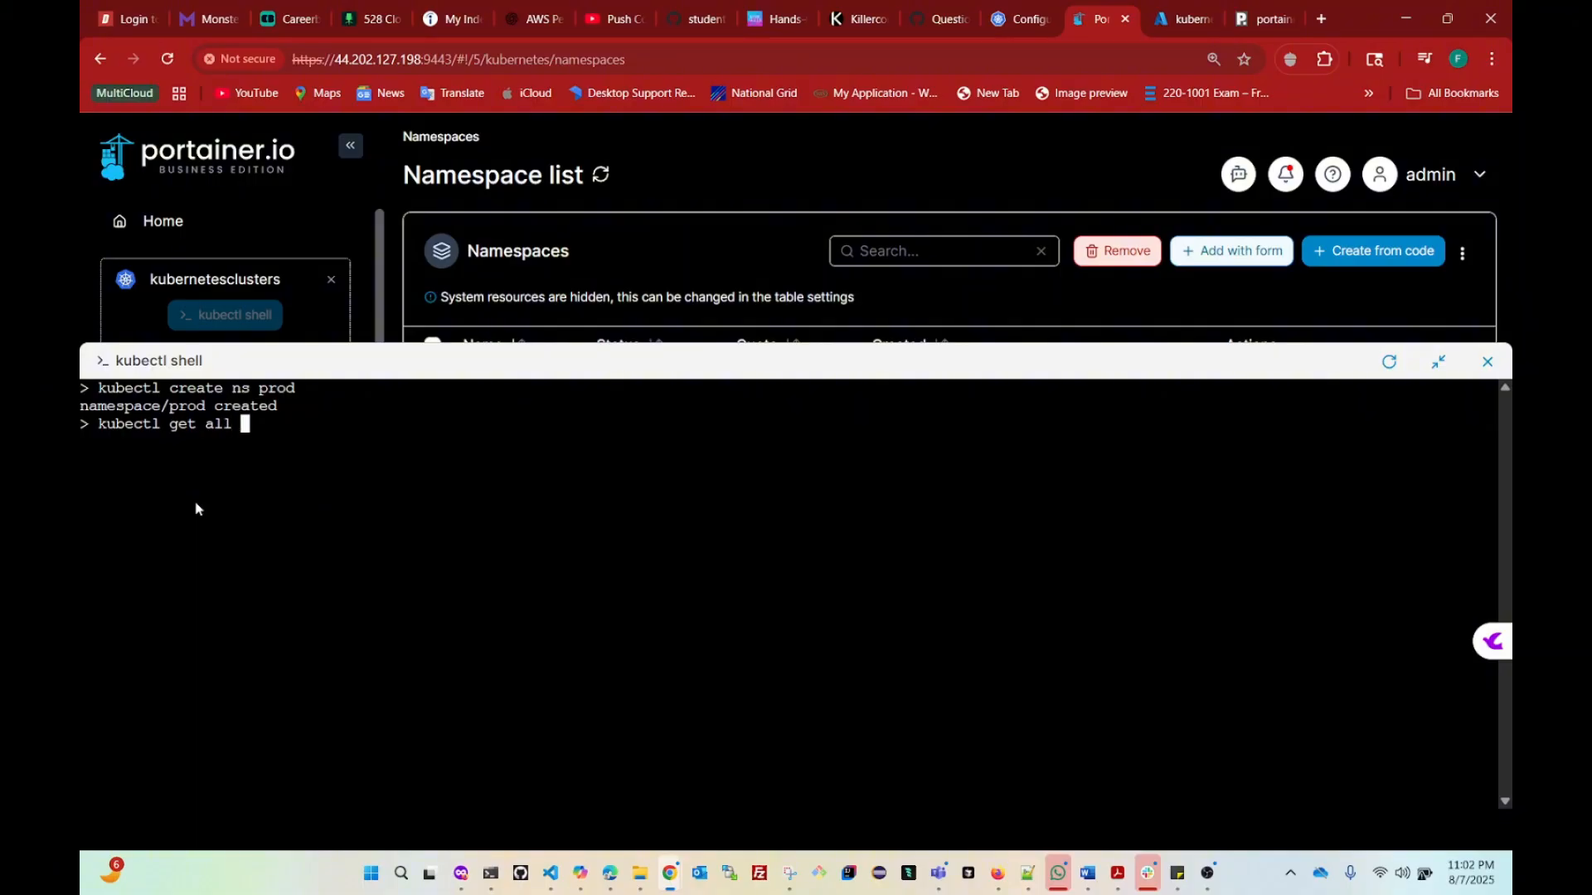
text(-o wide)
key(Return)
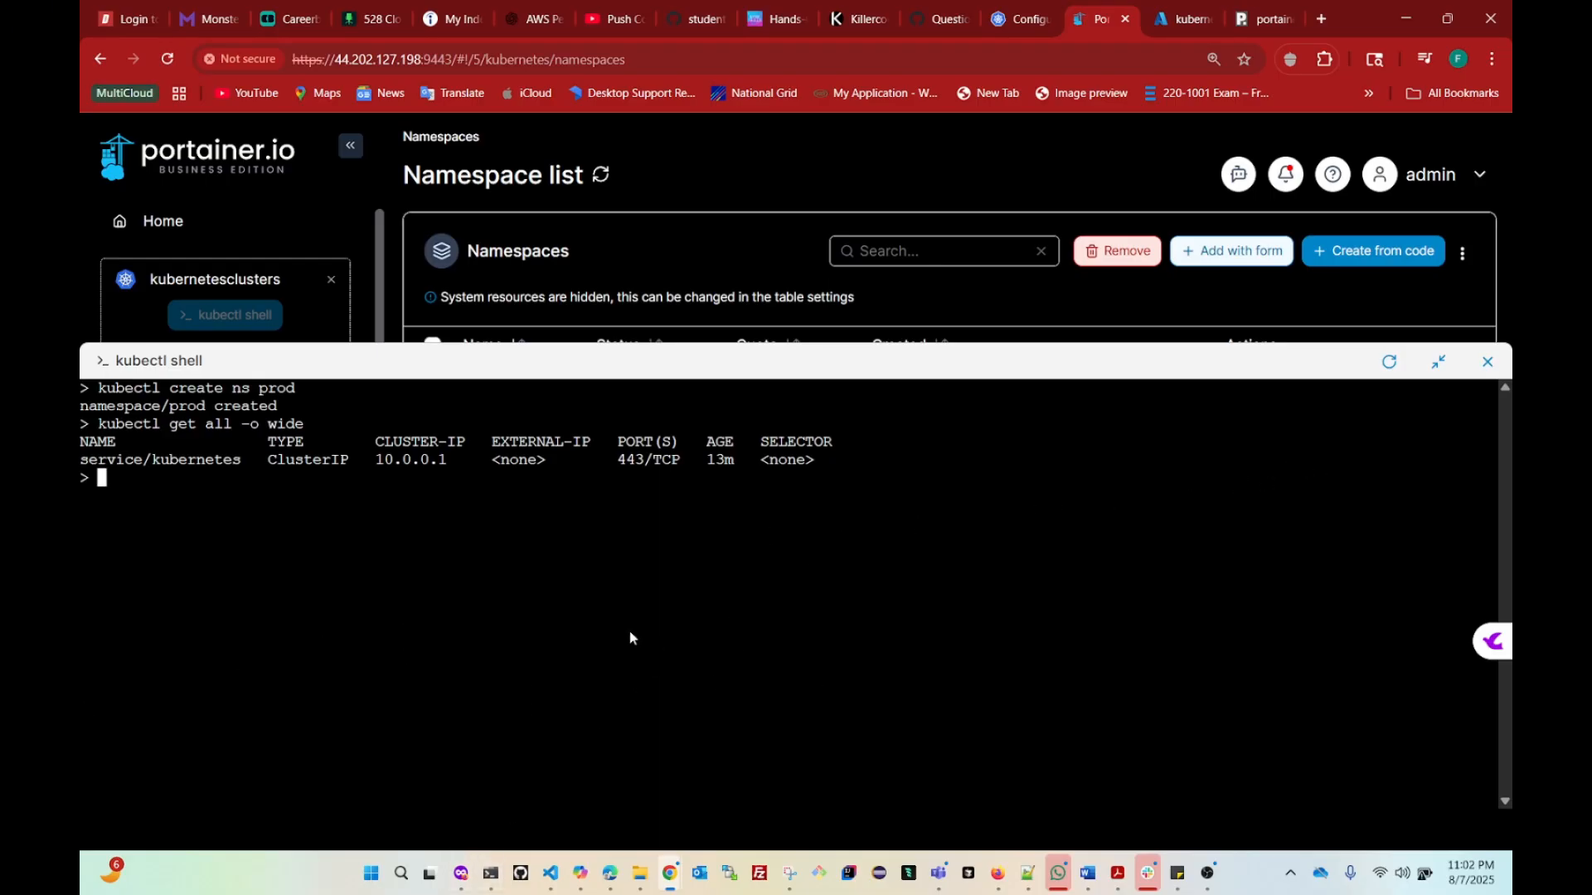
click(1486, 364)
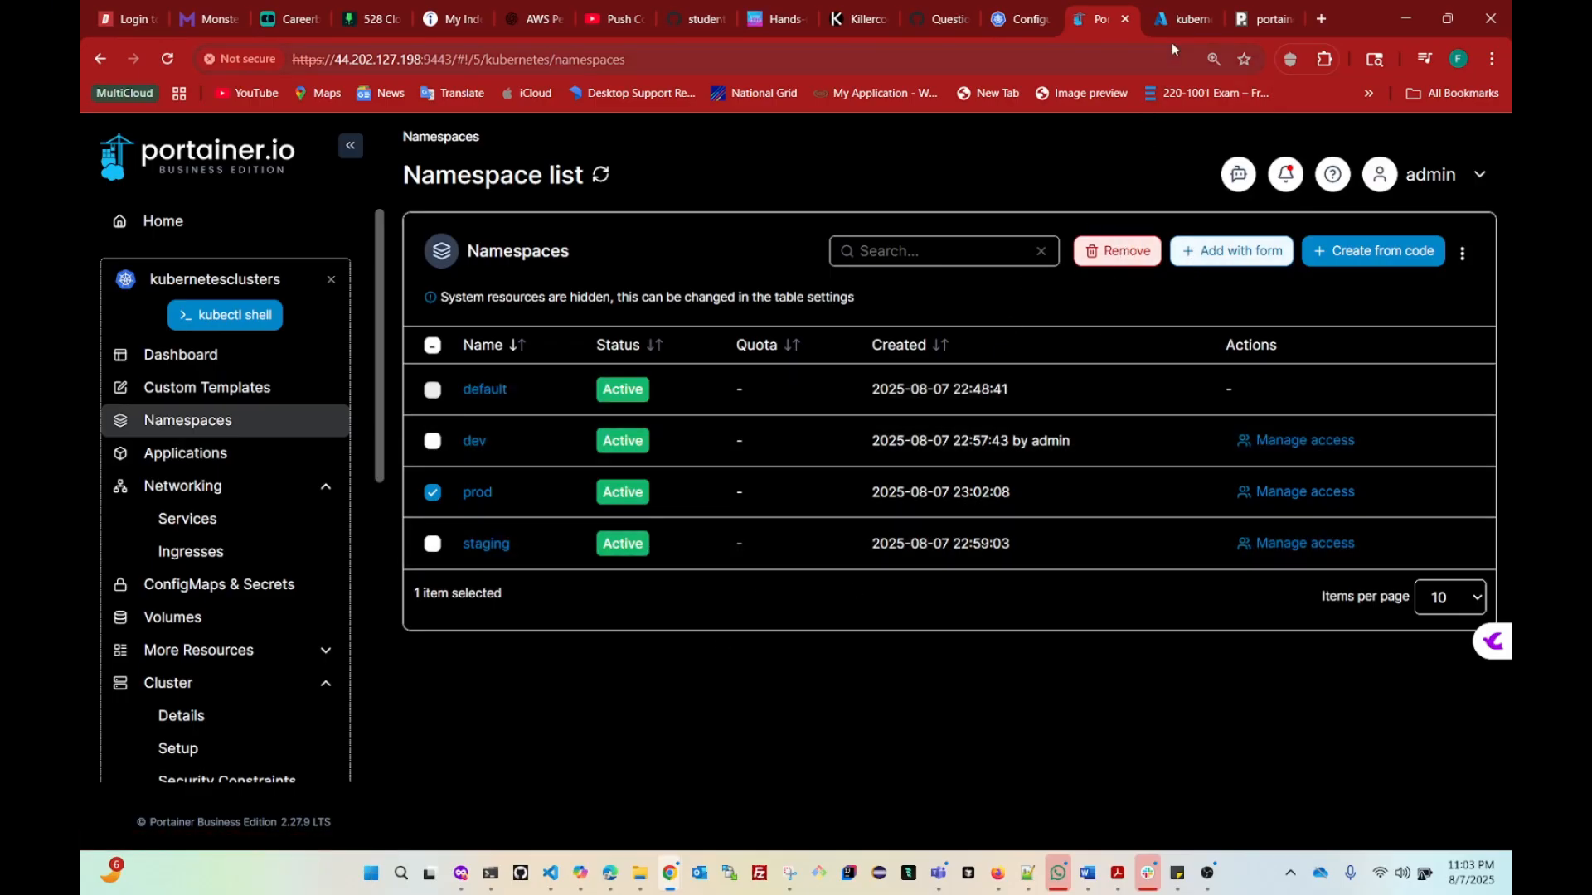
Step: Remove the kubernetesclusters environment from Portainer's list of environments and confirm the removal
mouse_move(1183, 23)
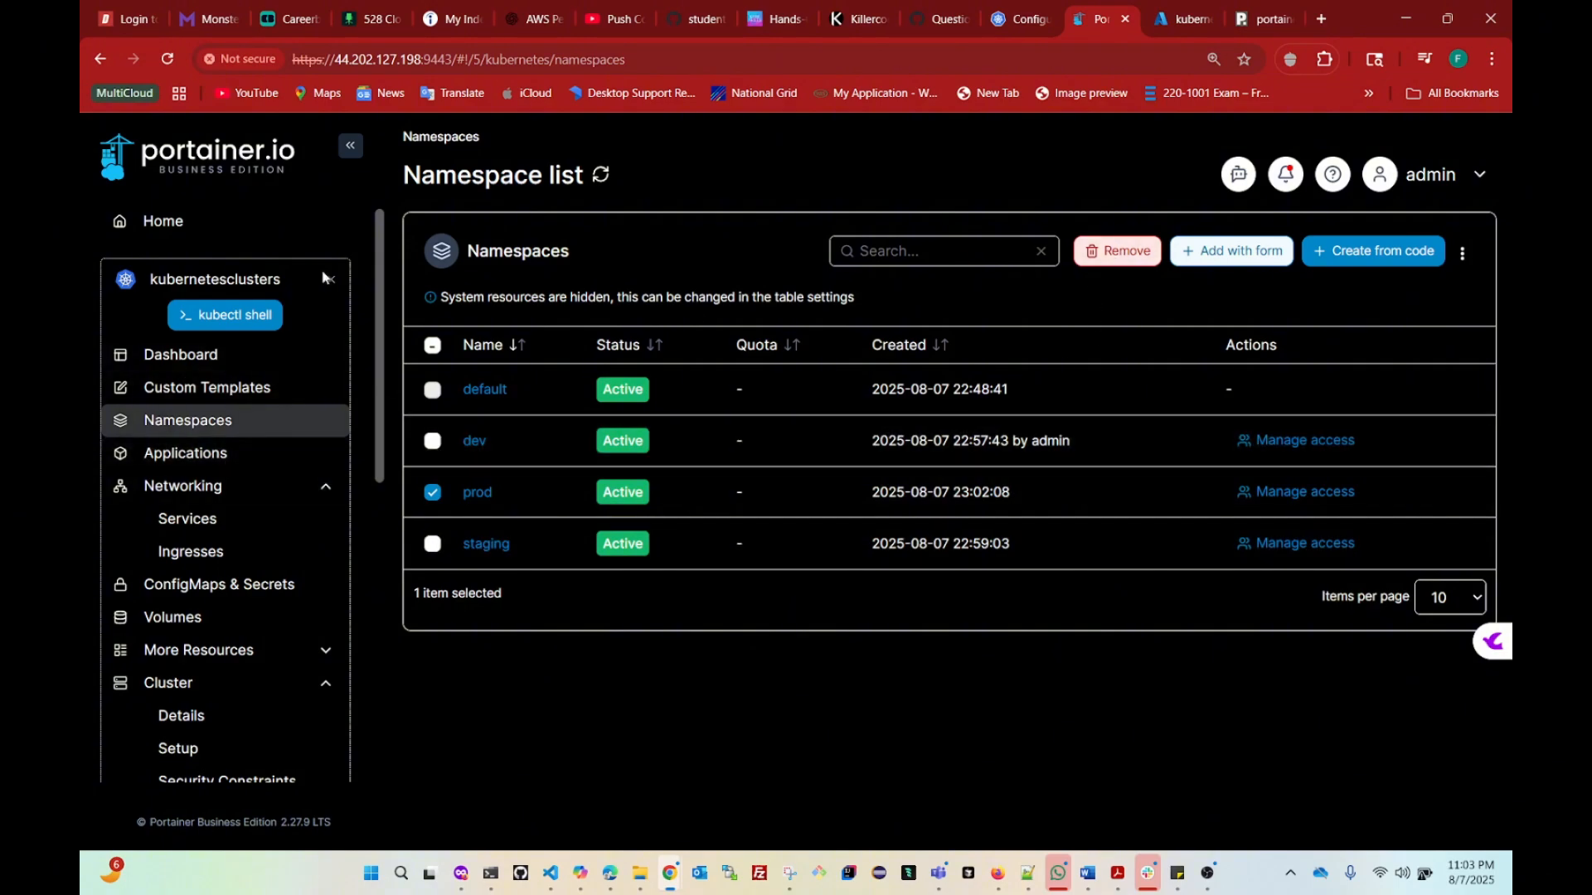
click(163, 226)
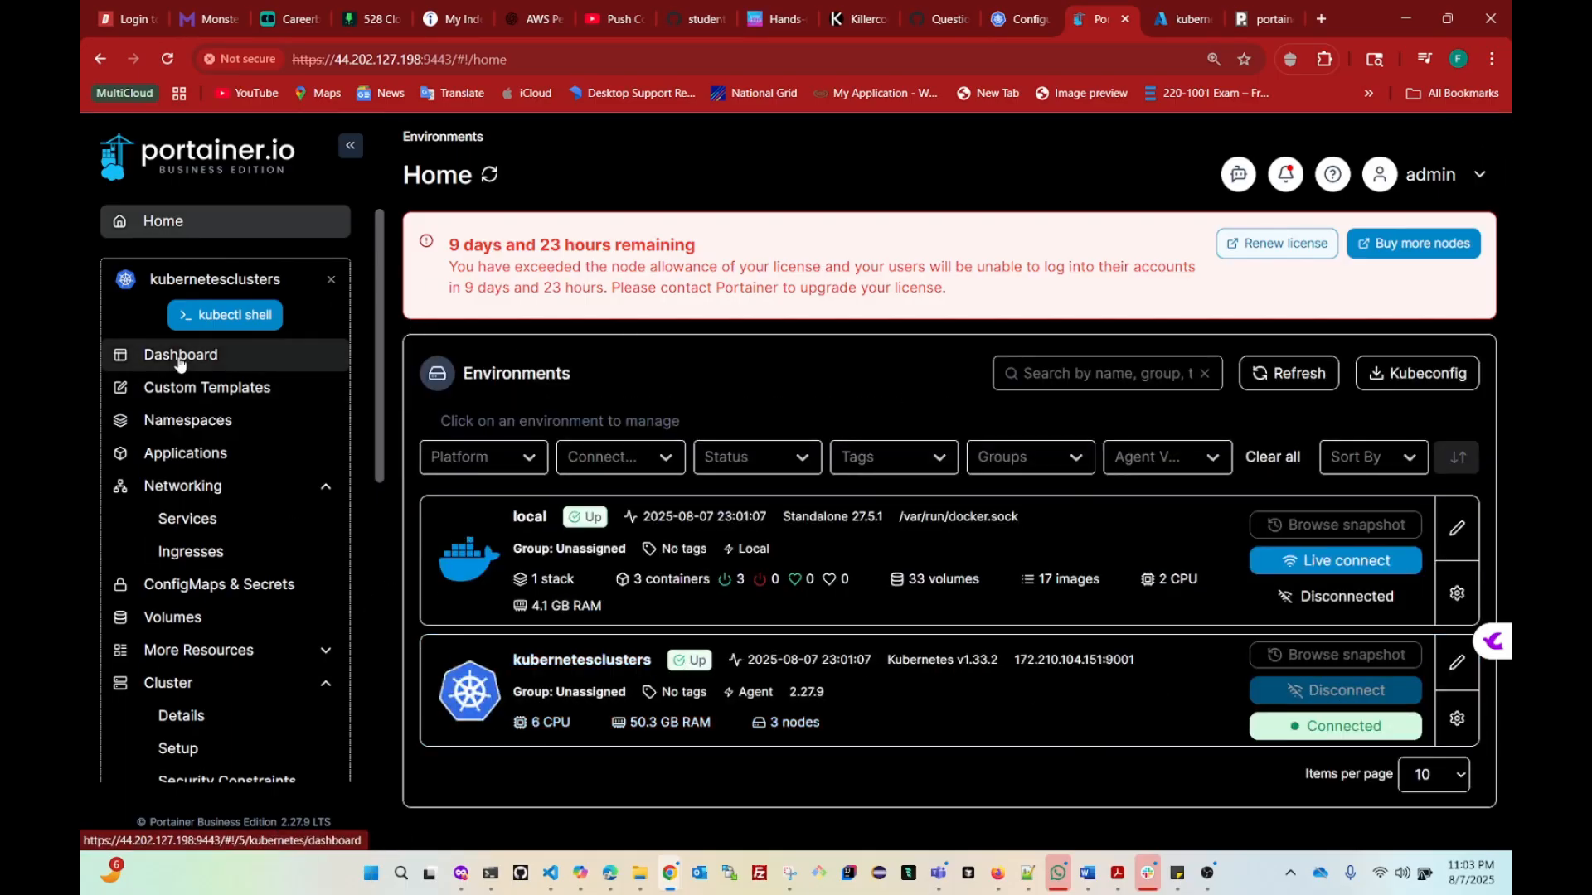
scroll(184, 617, down, 3)
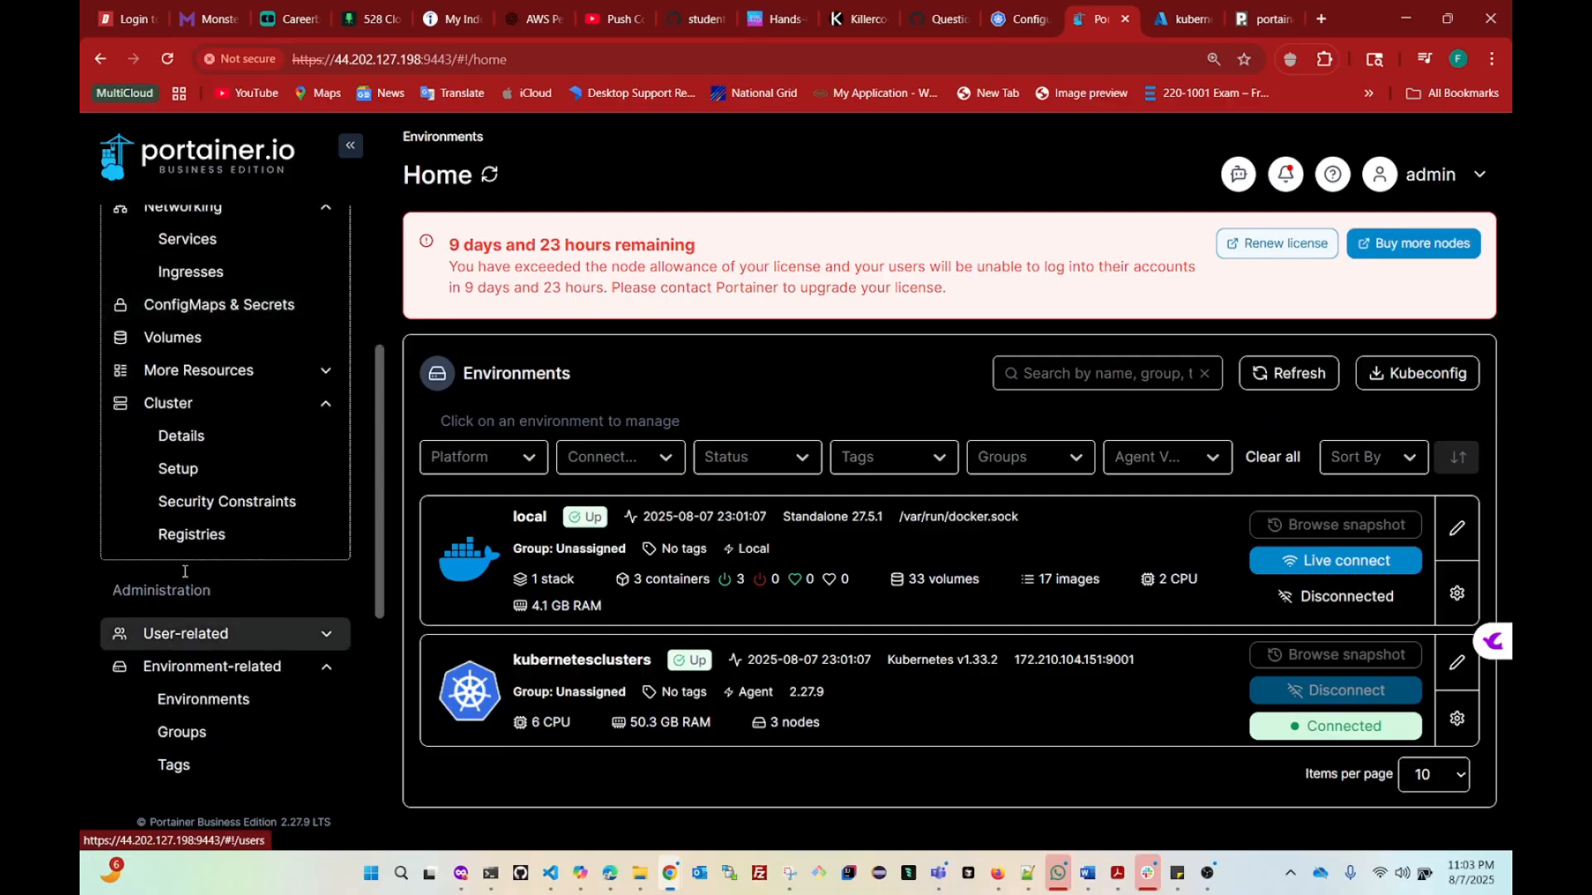
click(199, 698)
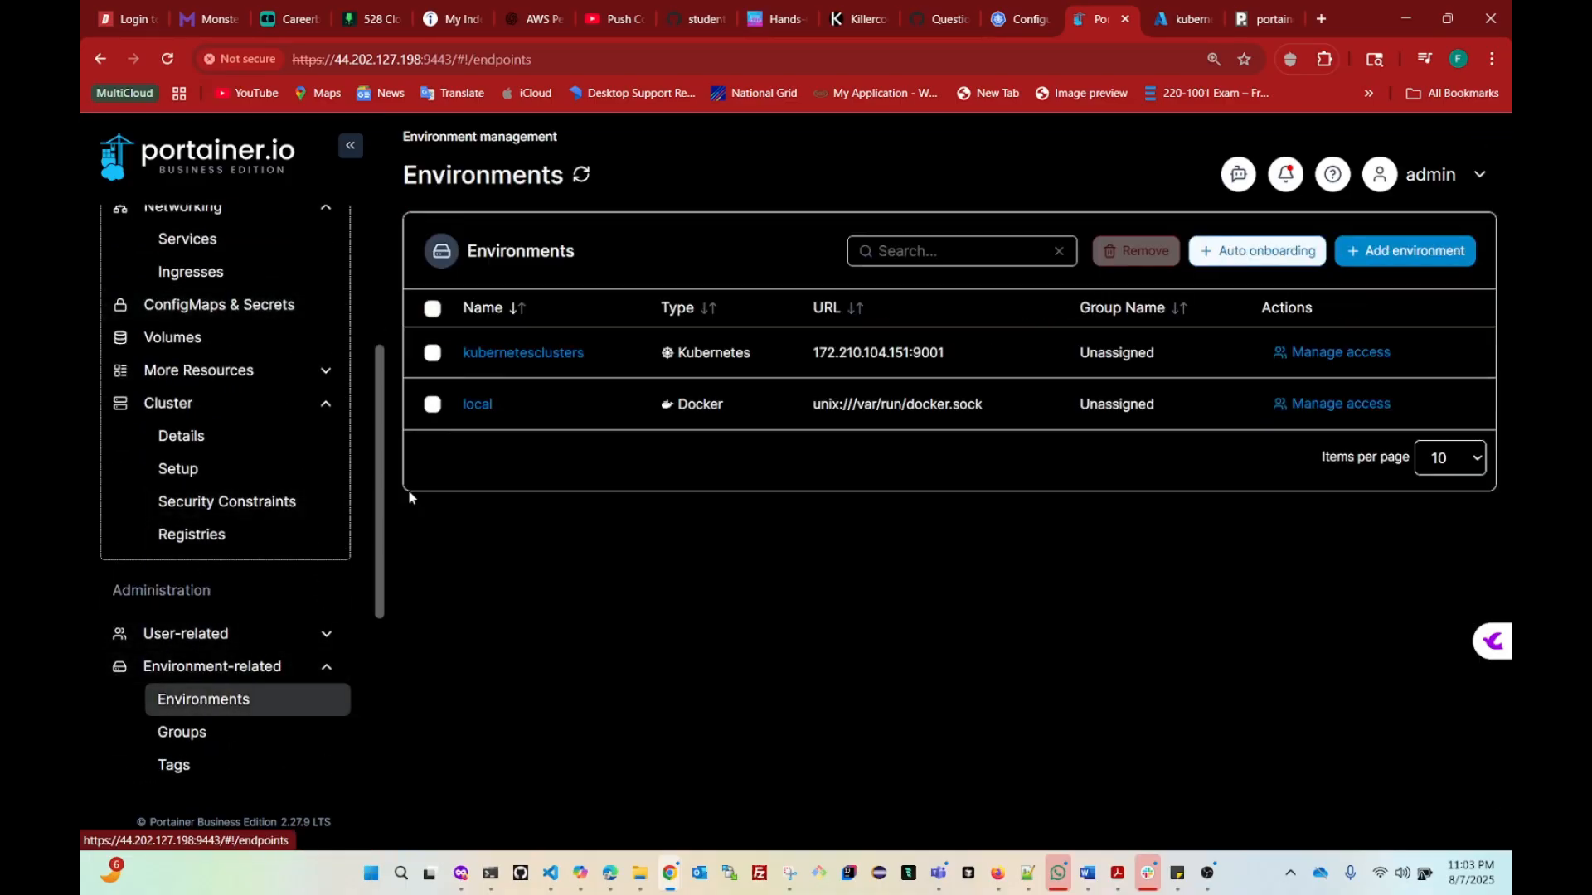
click(431, 353)
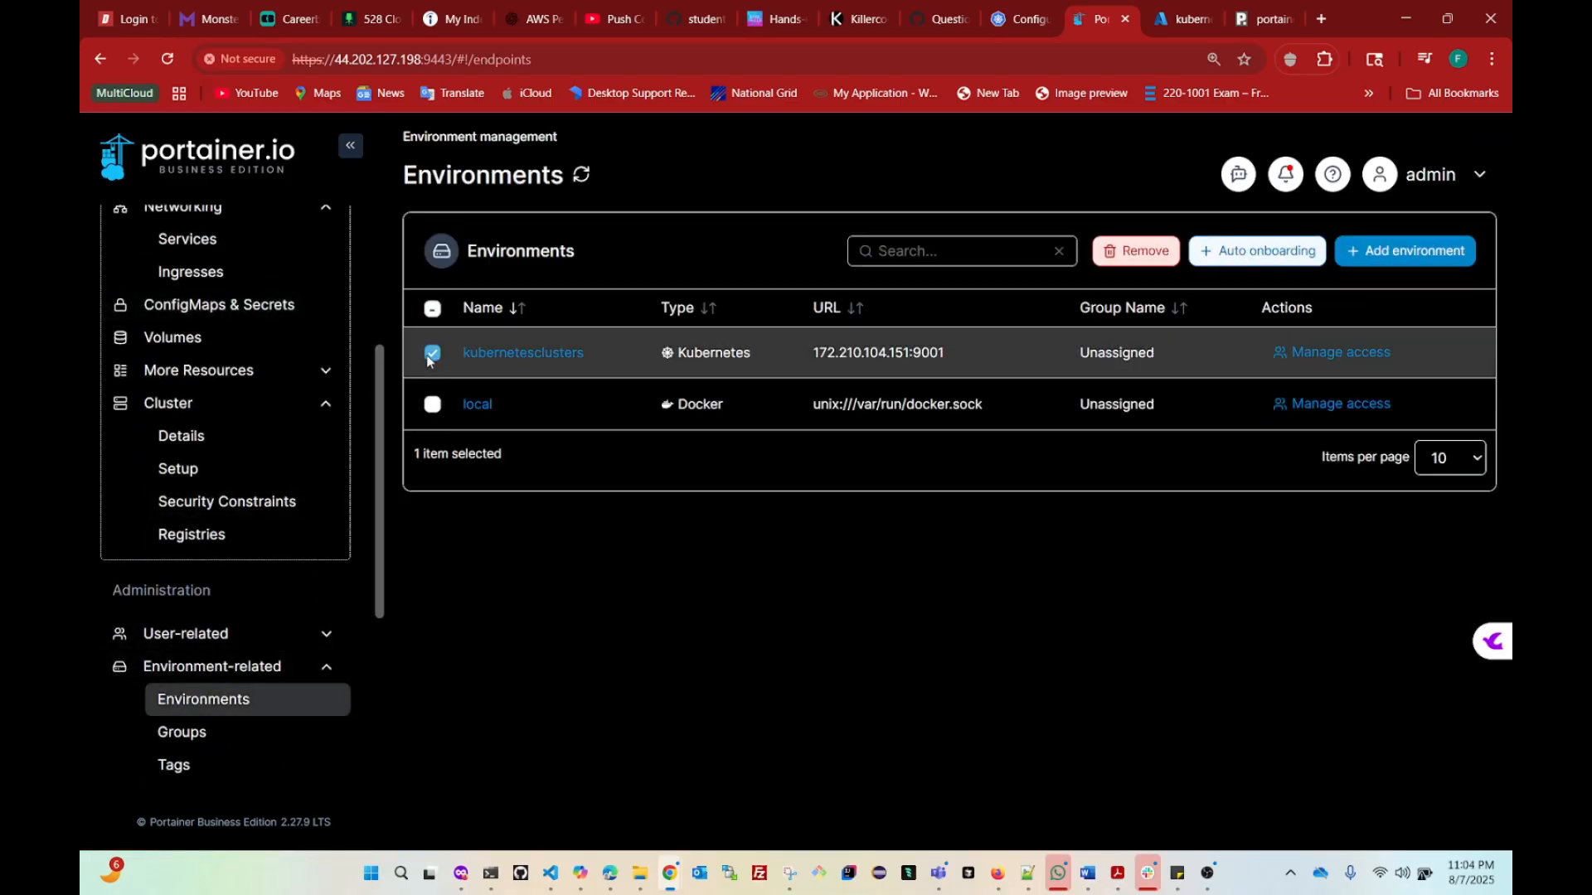
click(1133, 259)
click(867, 567)
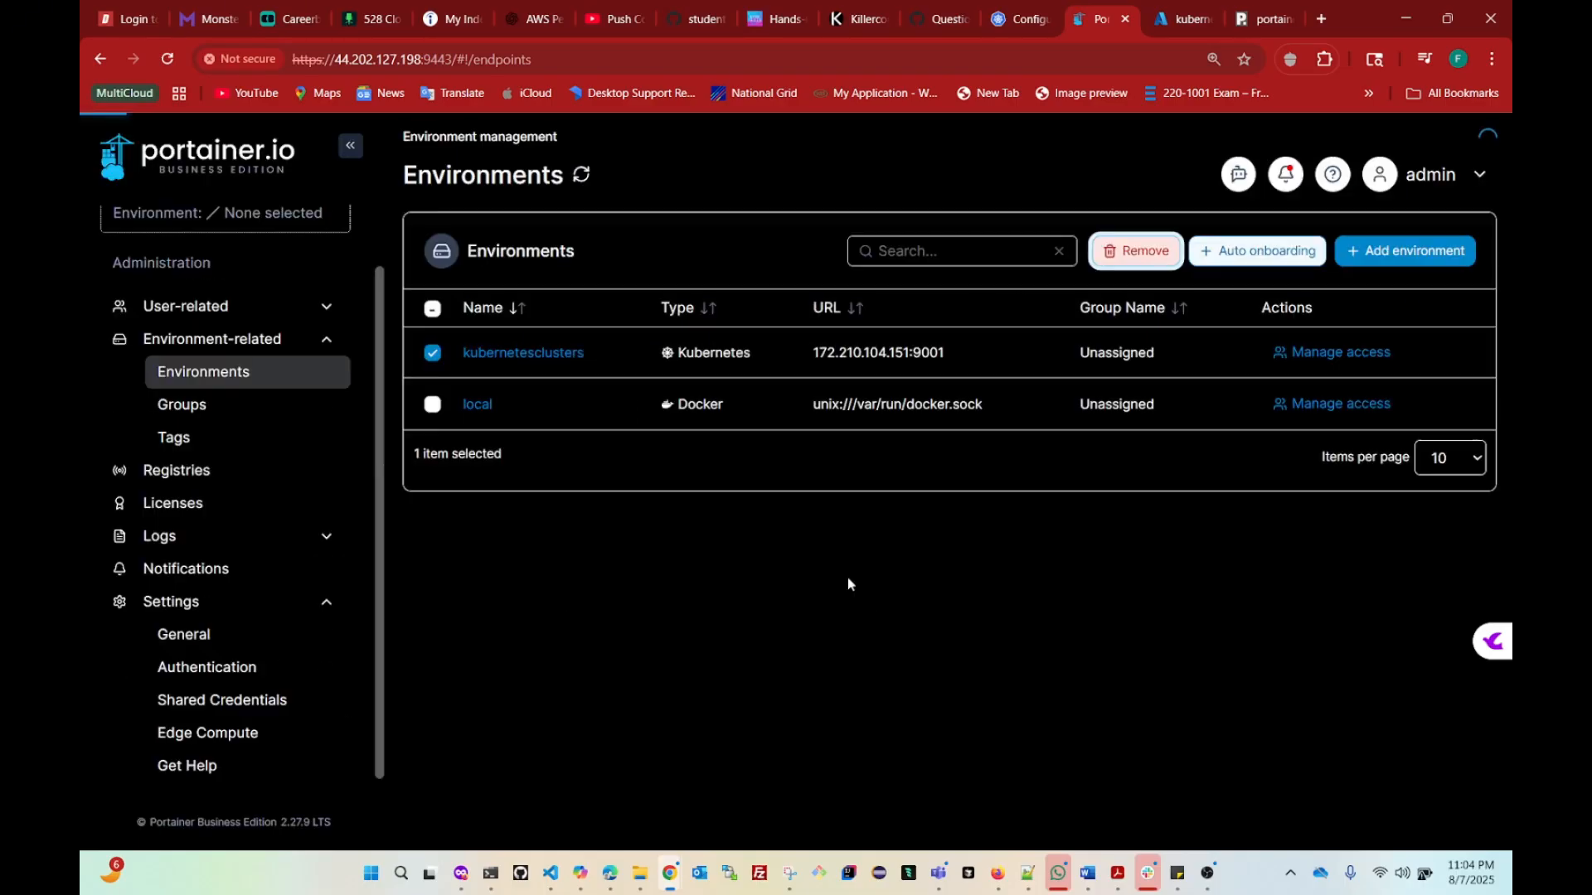
Step: Switch to the Azure portal, refresh the Kubernetes services list and delete the kubernetesclusters cluster
click(1194, 19)
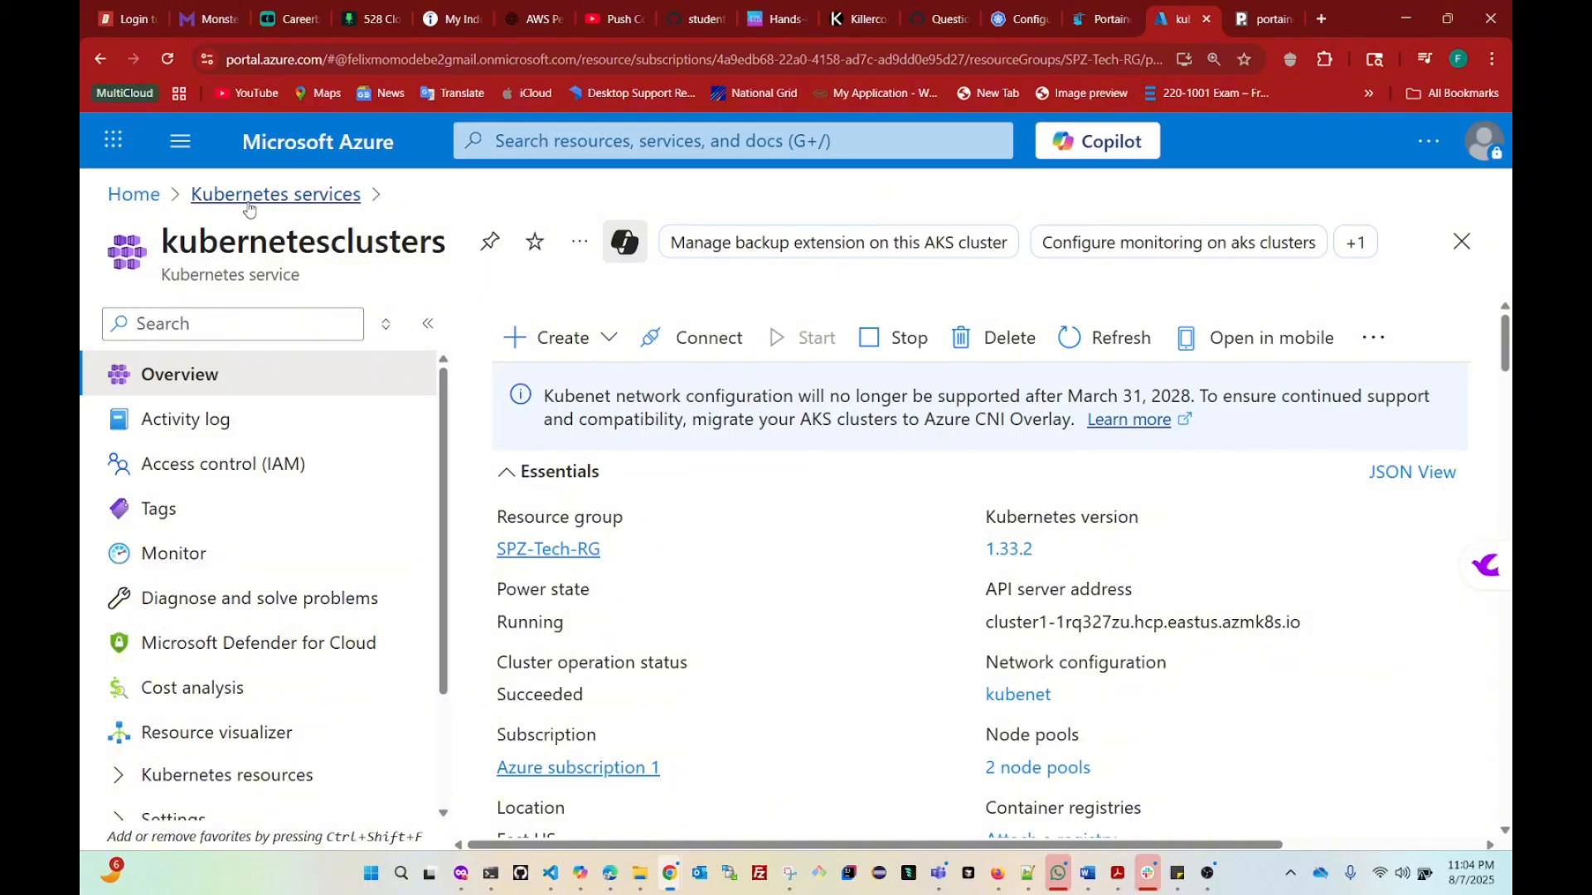
click(195, 199)
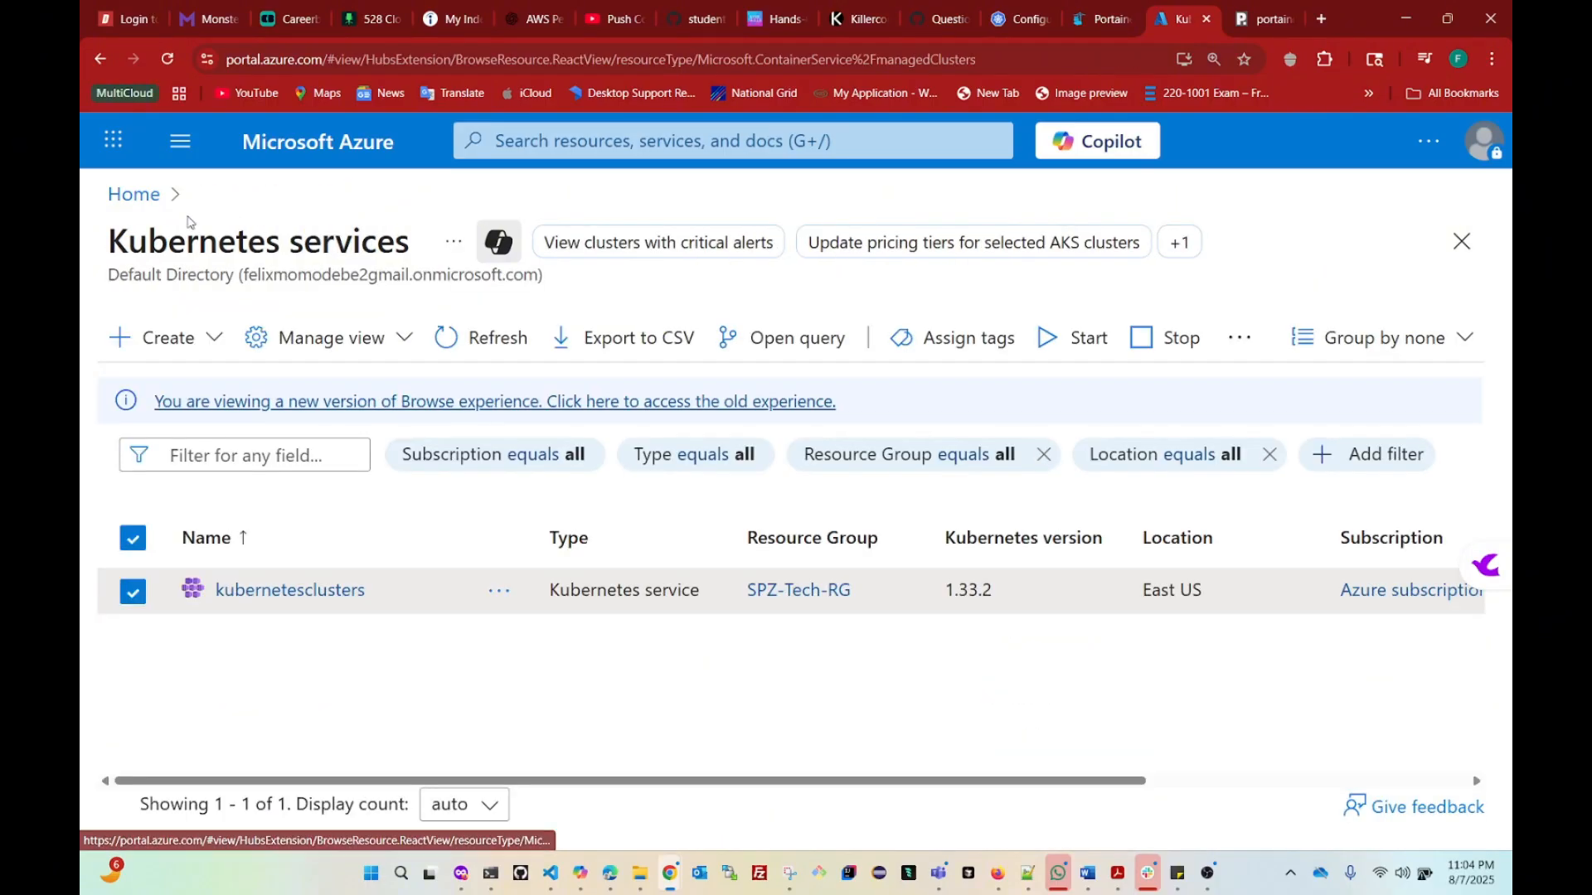
click(463, 340)
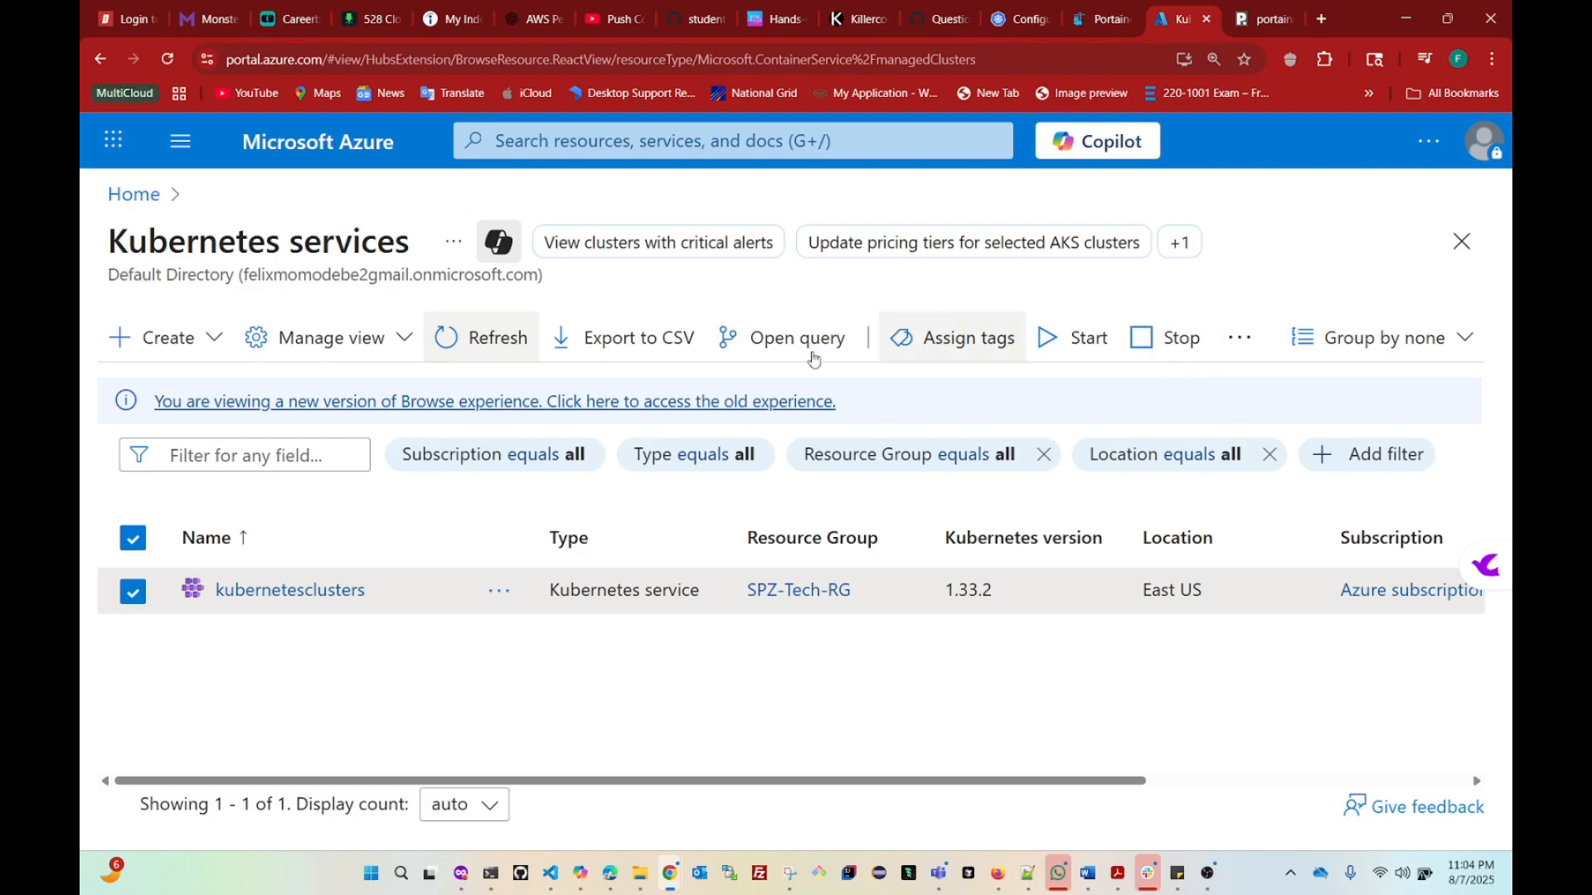
click(281, 591)
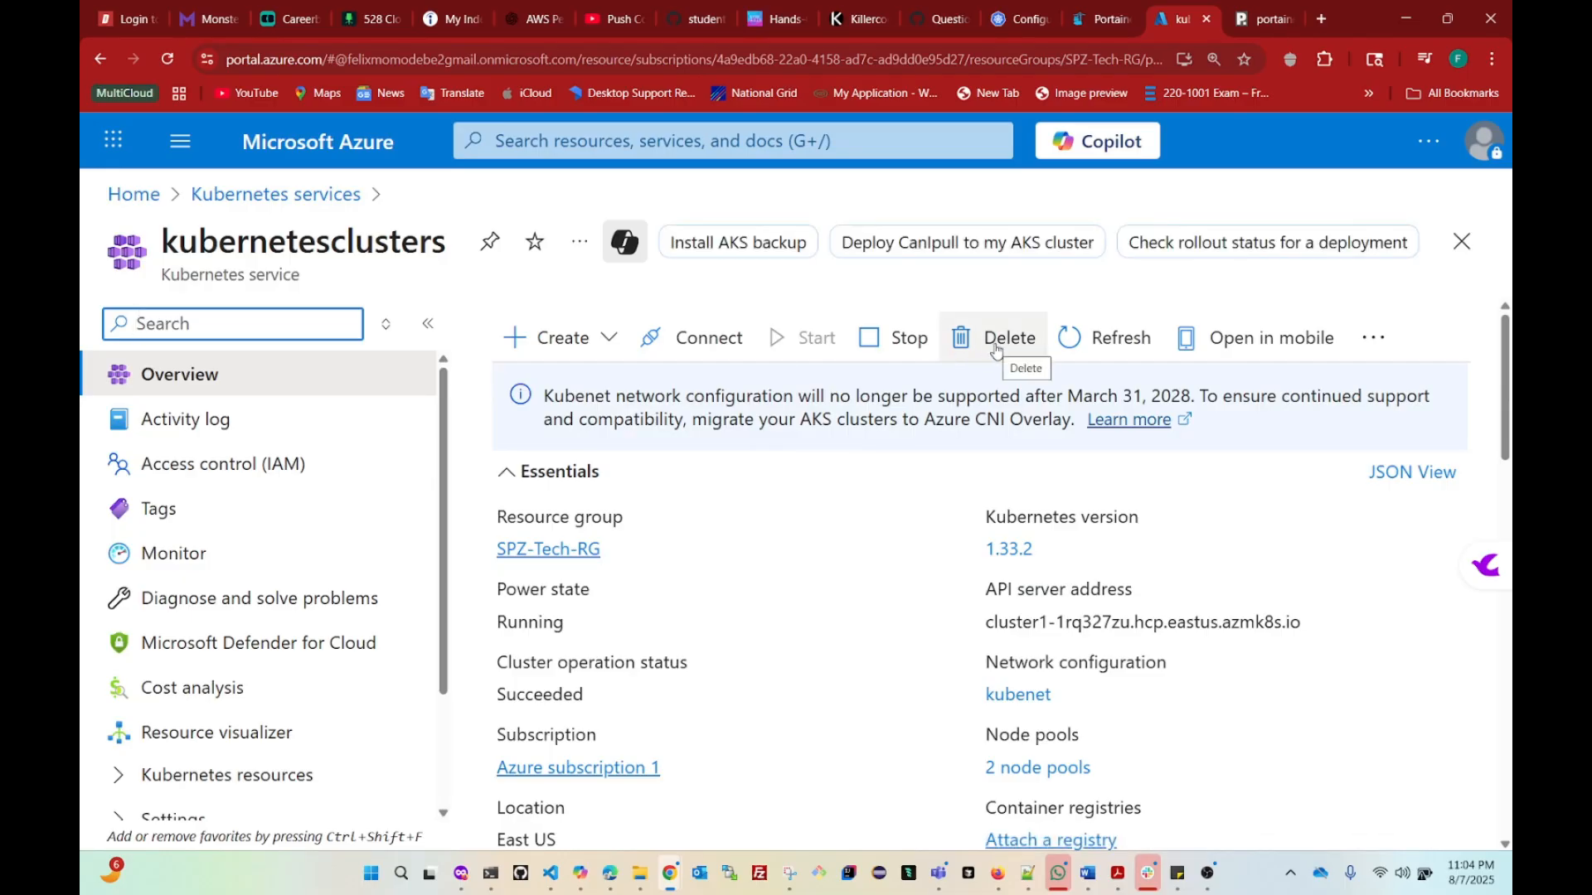
click(996, 351)
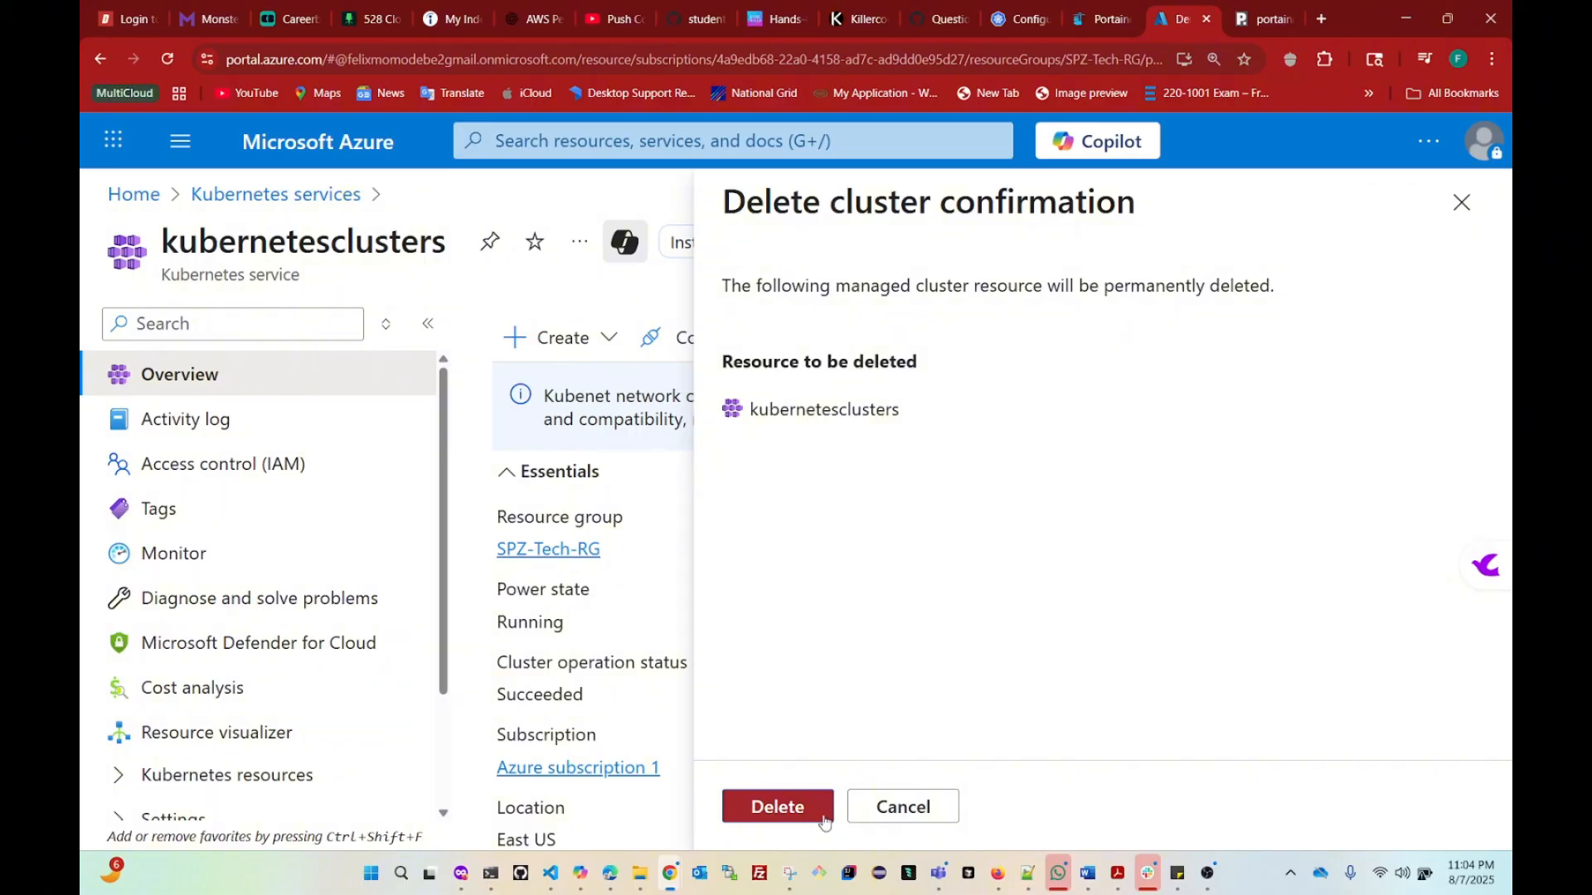
click(777, 807)
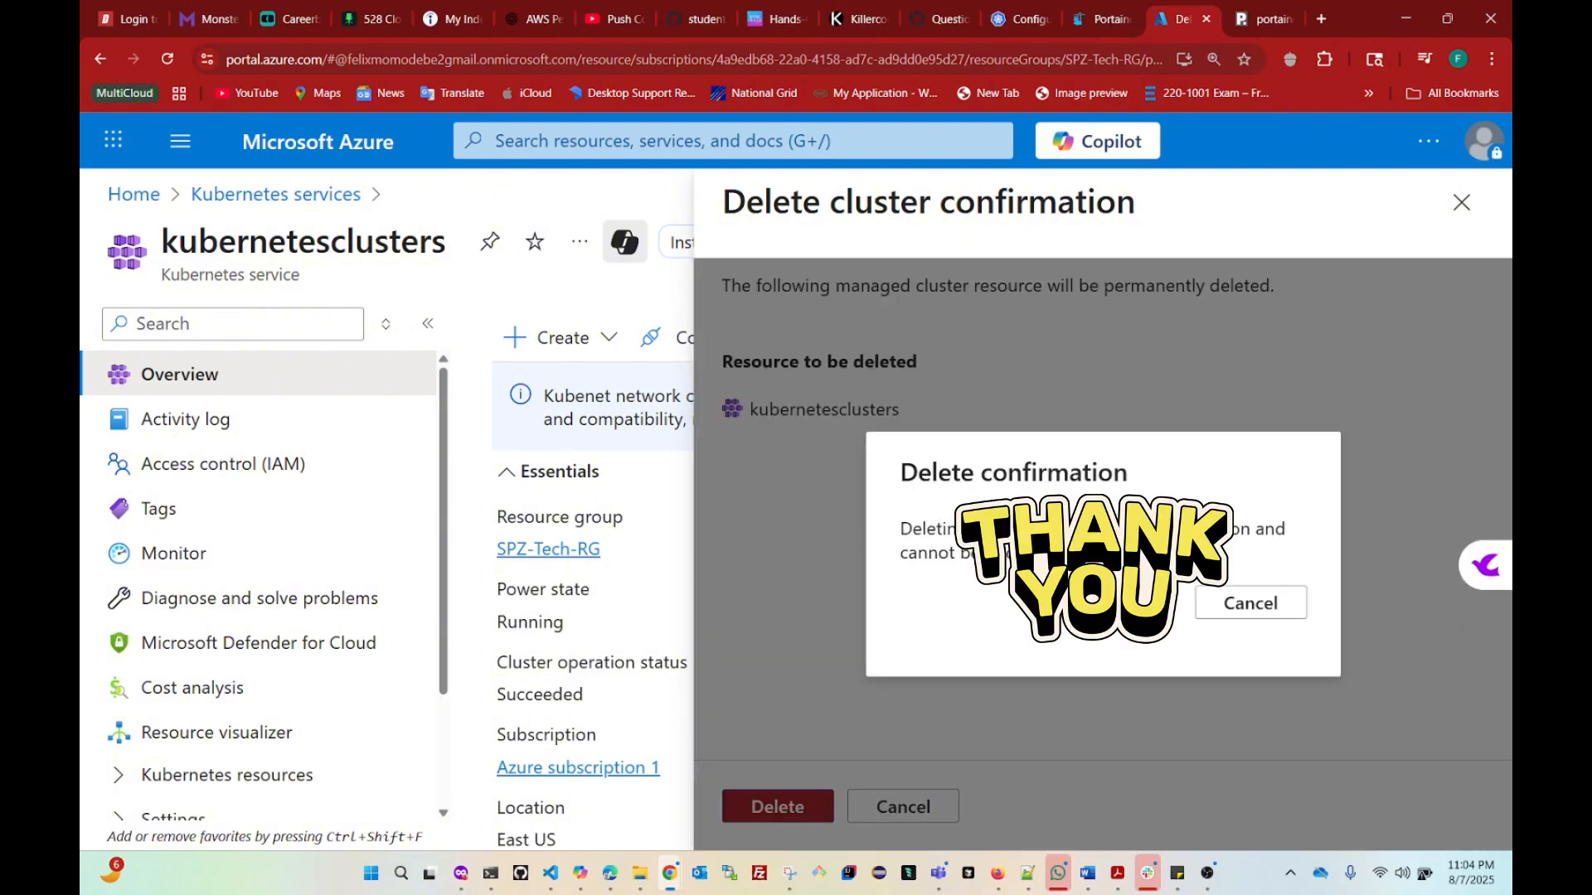